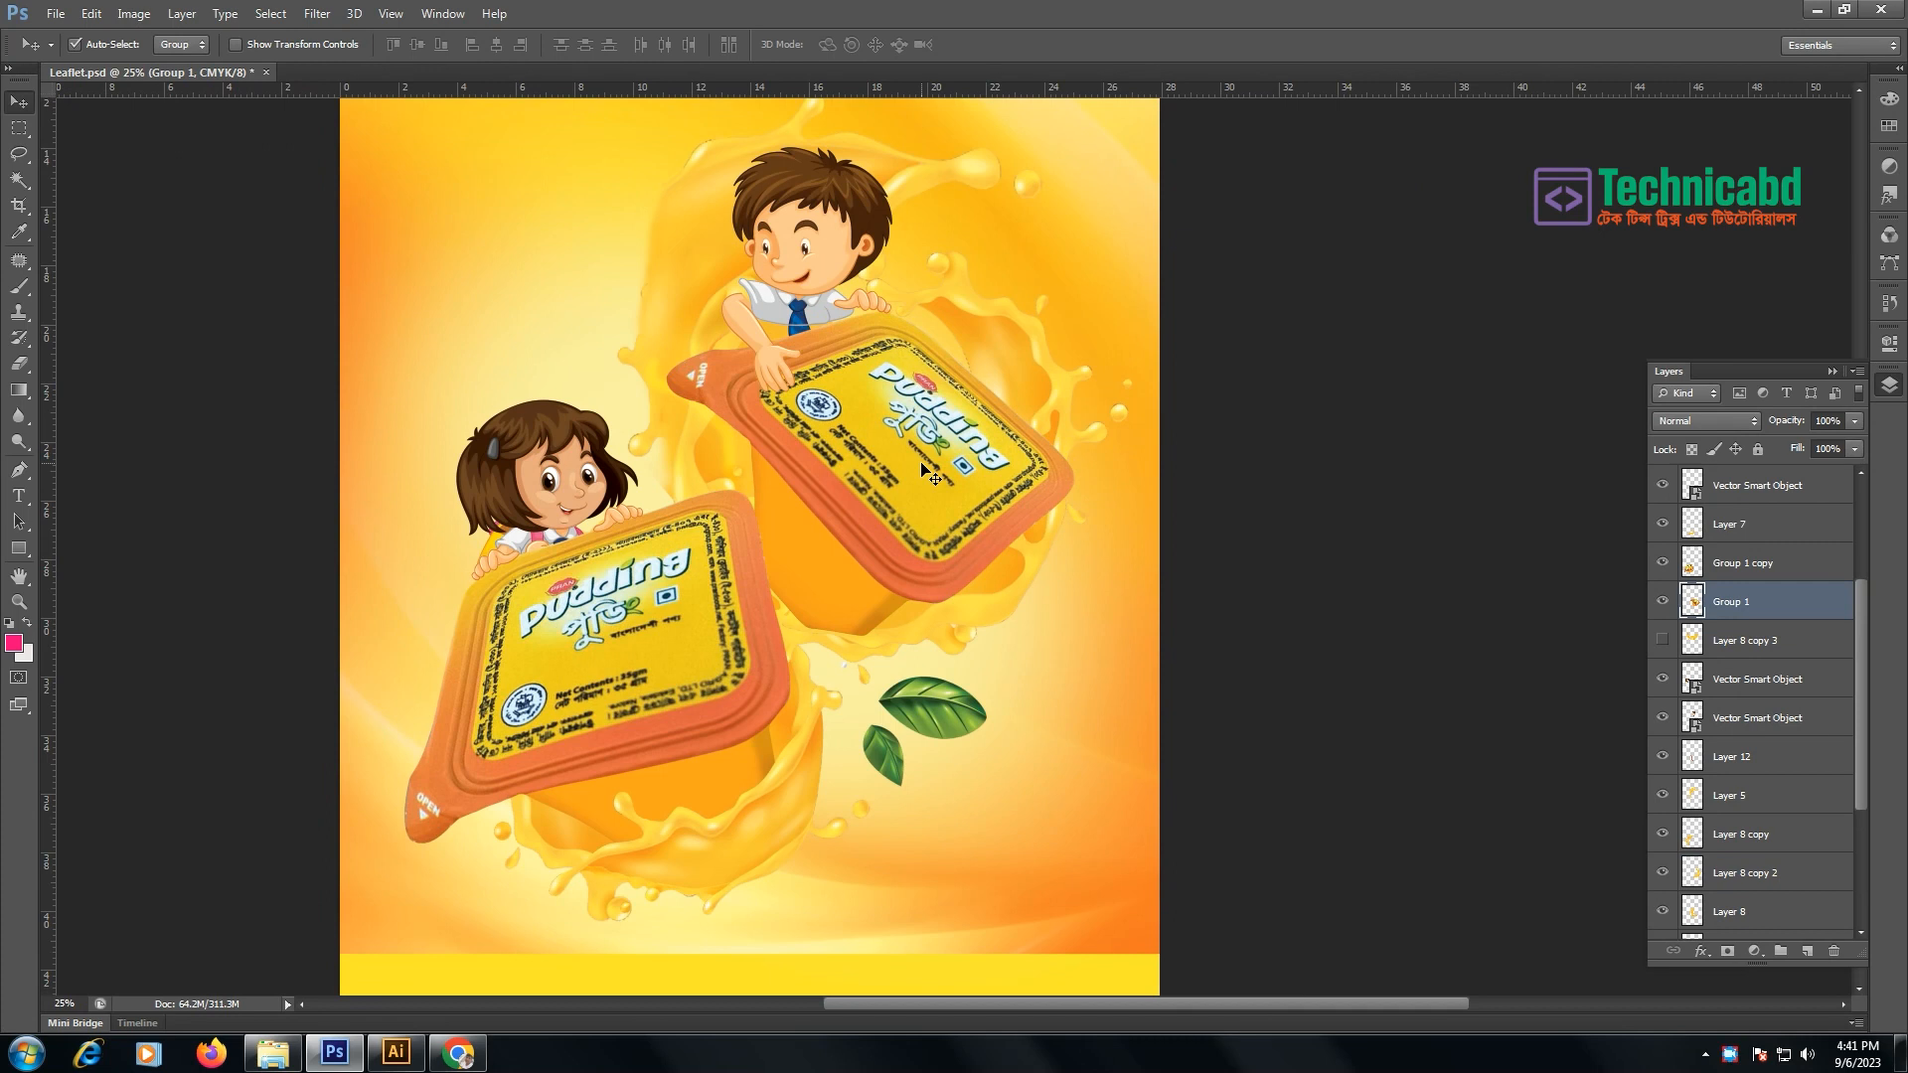
- Undo the upper pudding cup's last move and try shifting the boy illustration
{"action": "key", "text": "ctrl+z"}
{"action": "key", "text": "ctrl+minus"}
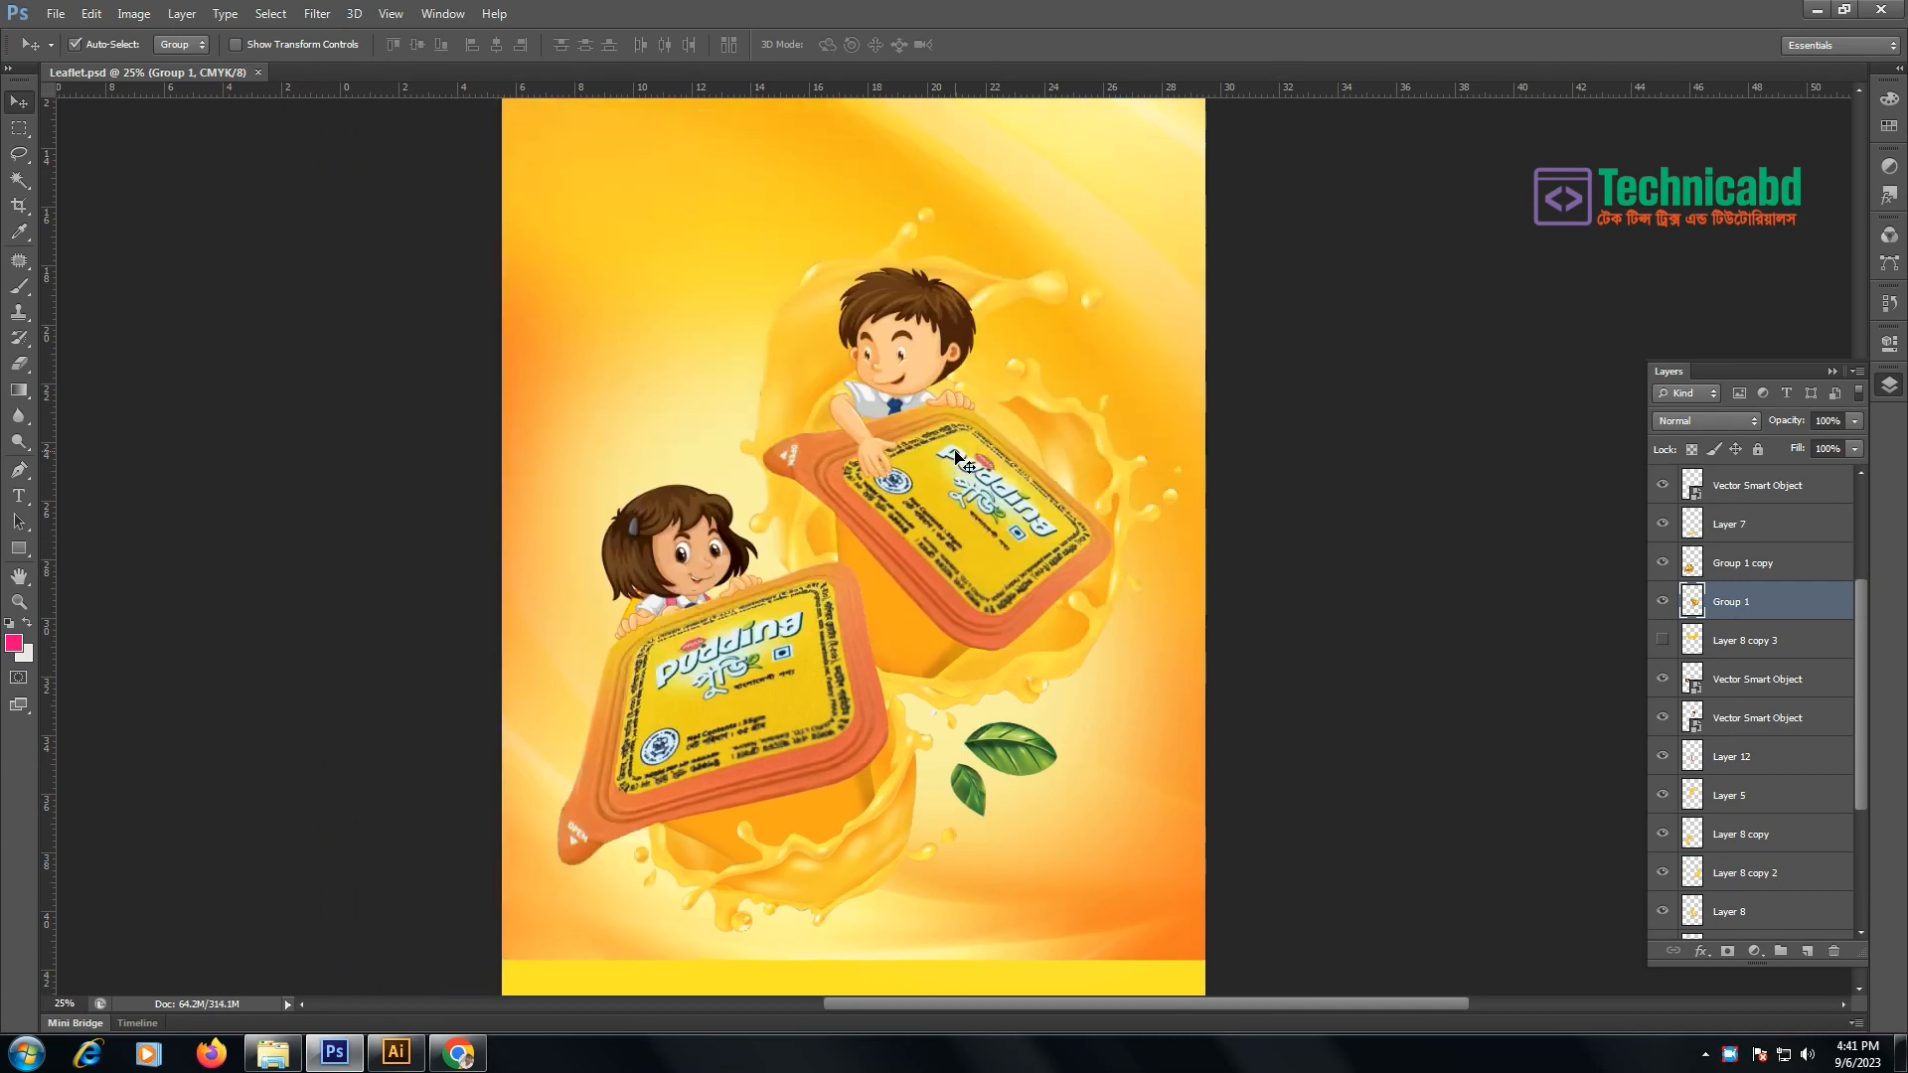
{"action": "left_click", "coordinate": [994, 452]}
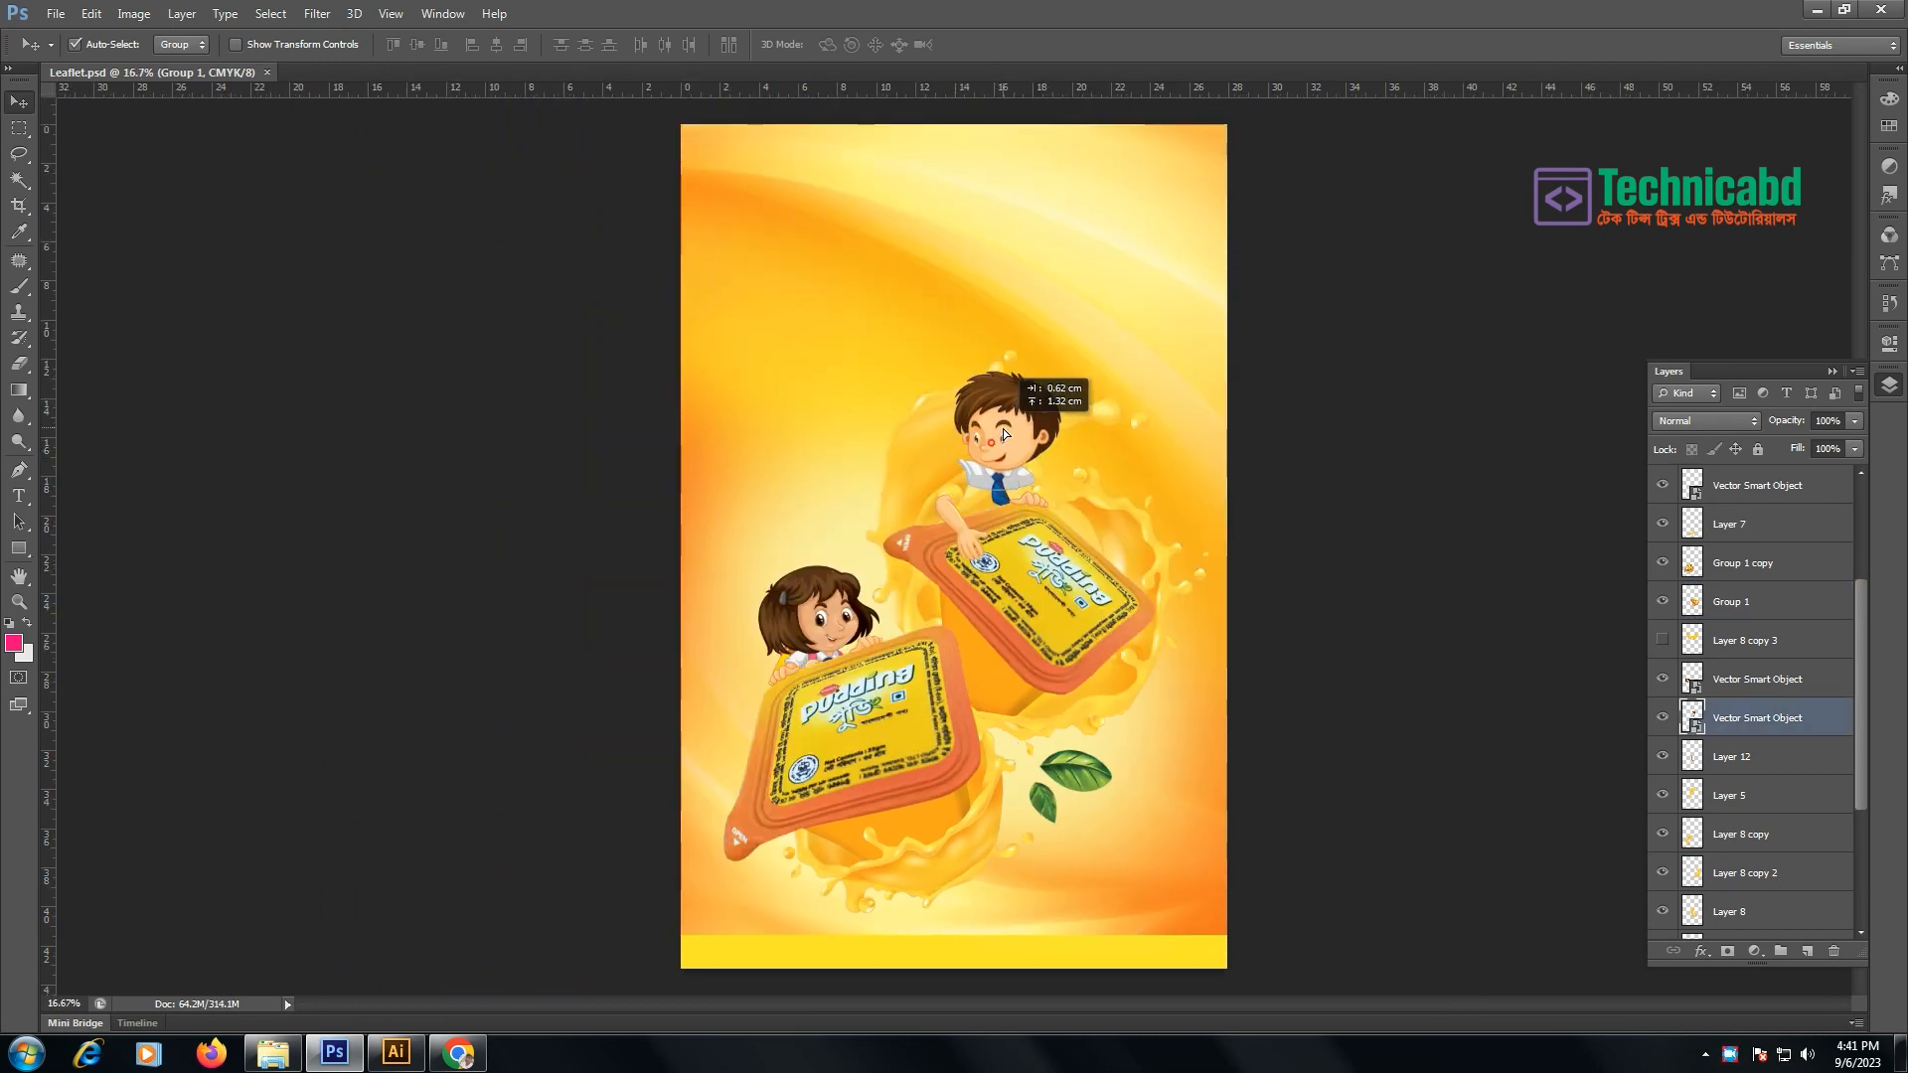
- Reposition the juice splash layer slightly behind the boy and the upper pudding cup
{"action": "left_click", "coordinate": [932, 449]}
{"action": "left_click_drag", "start_coordinate": [885, 421], "coordinate": [901, 433]}
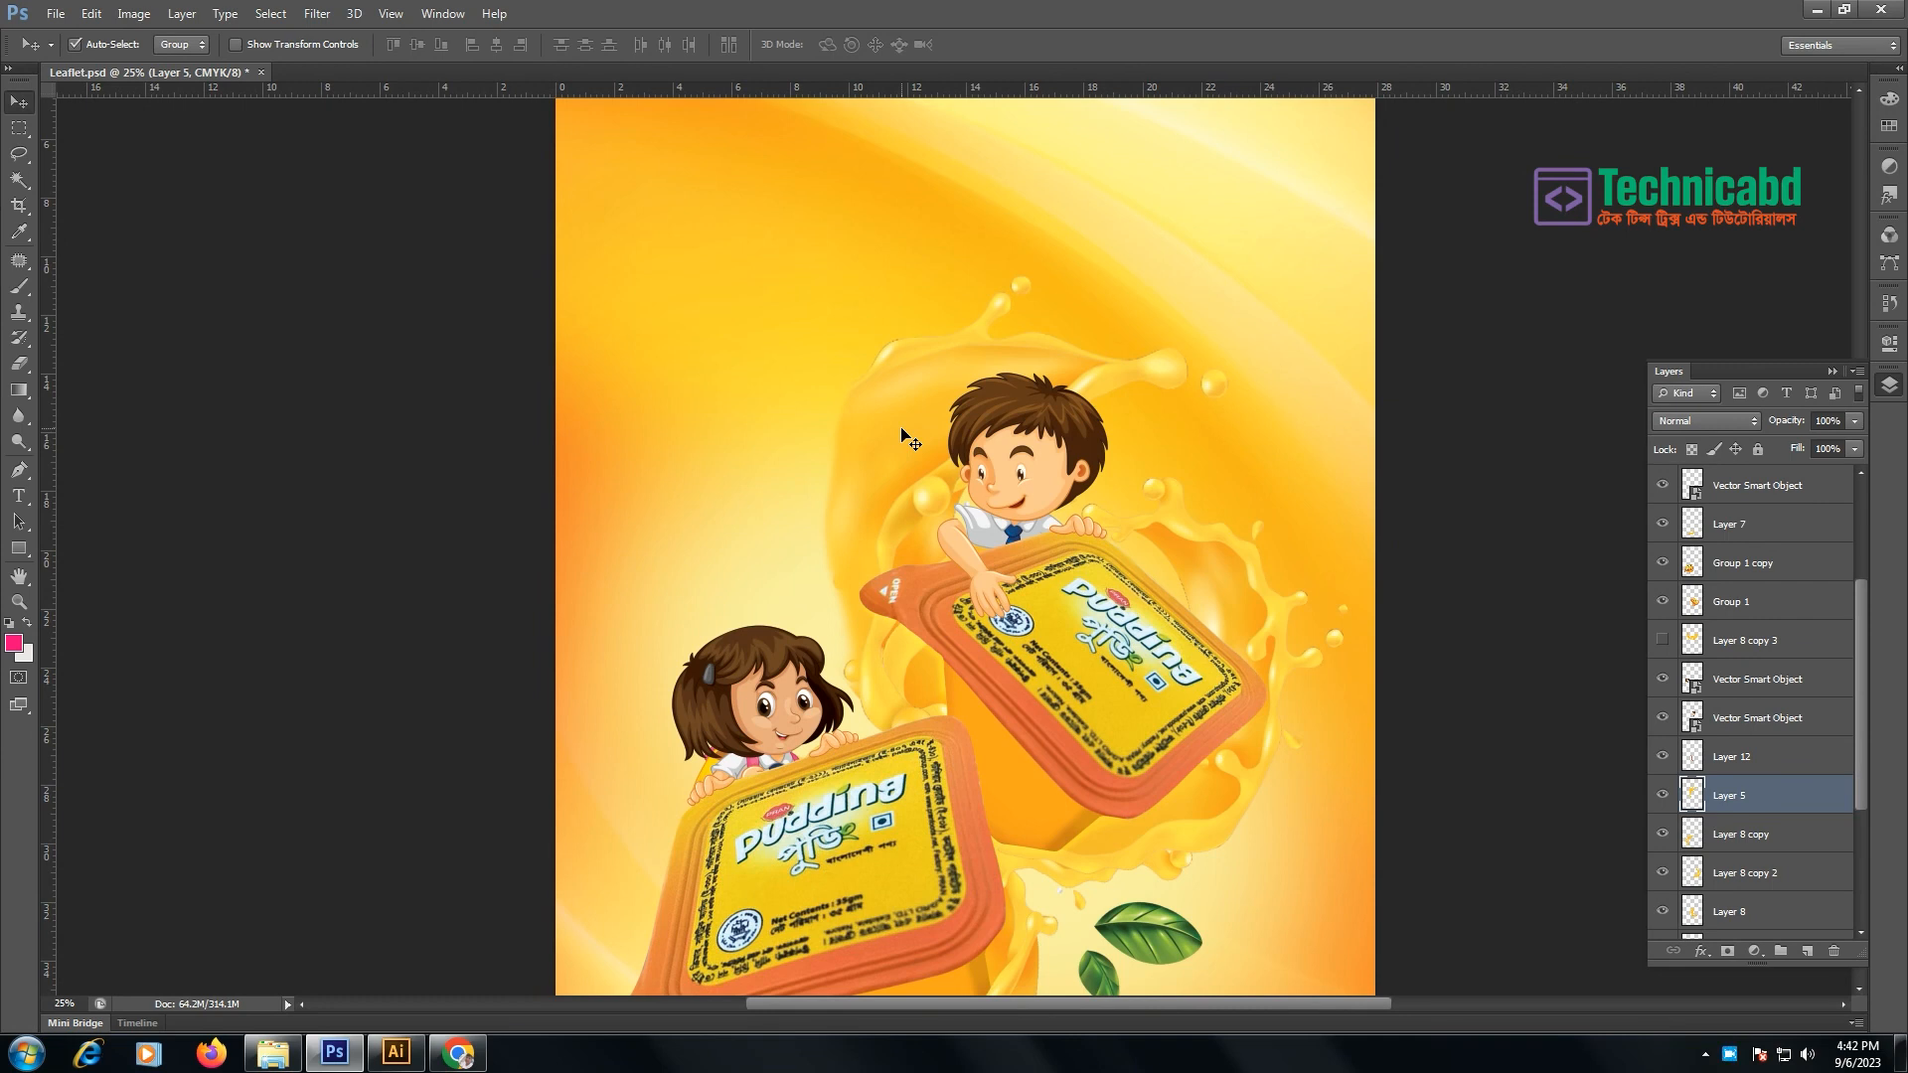
{"action": "left_click_drag", "start_coordinate": [973, 632], "coordinate": [891, 529]}
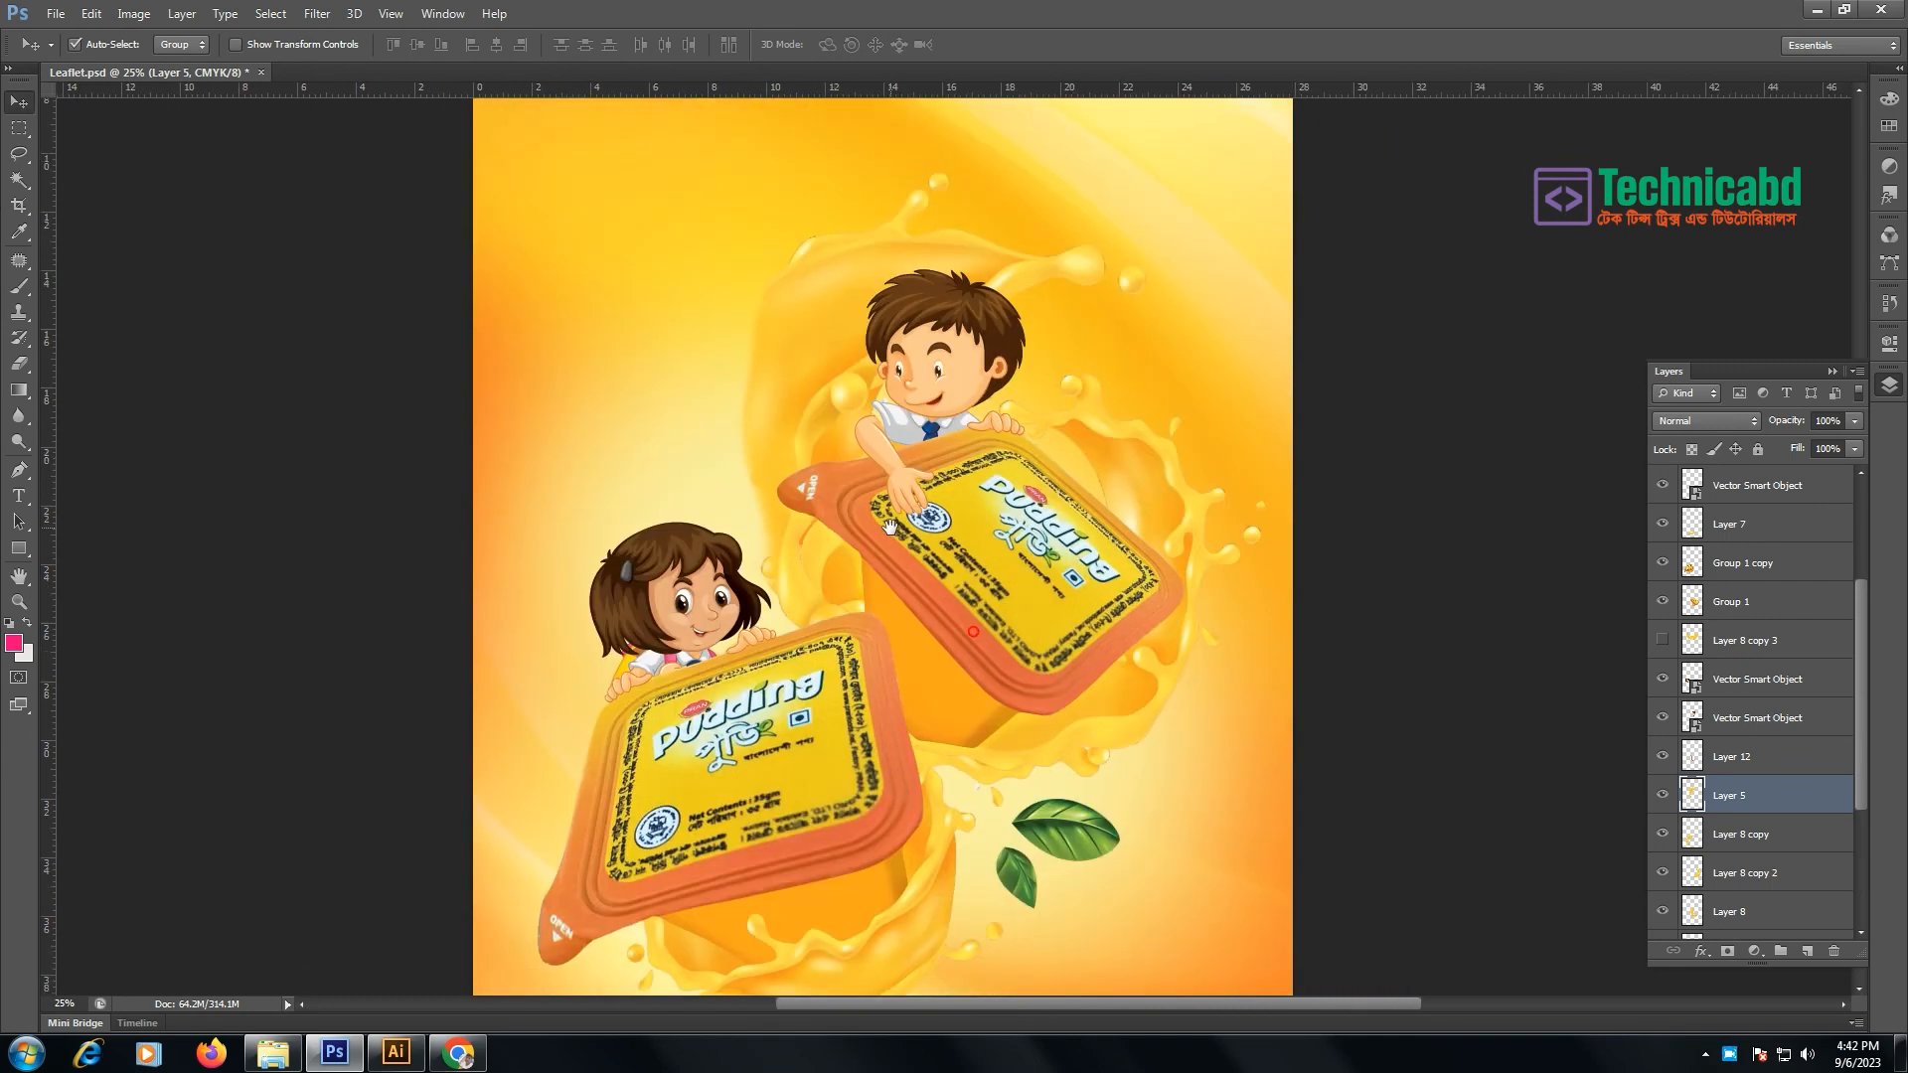
{"action": "key", "text": "ctrl+minus"}
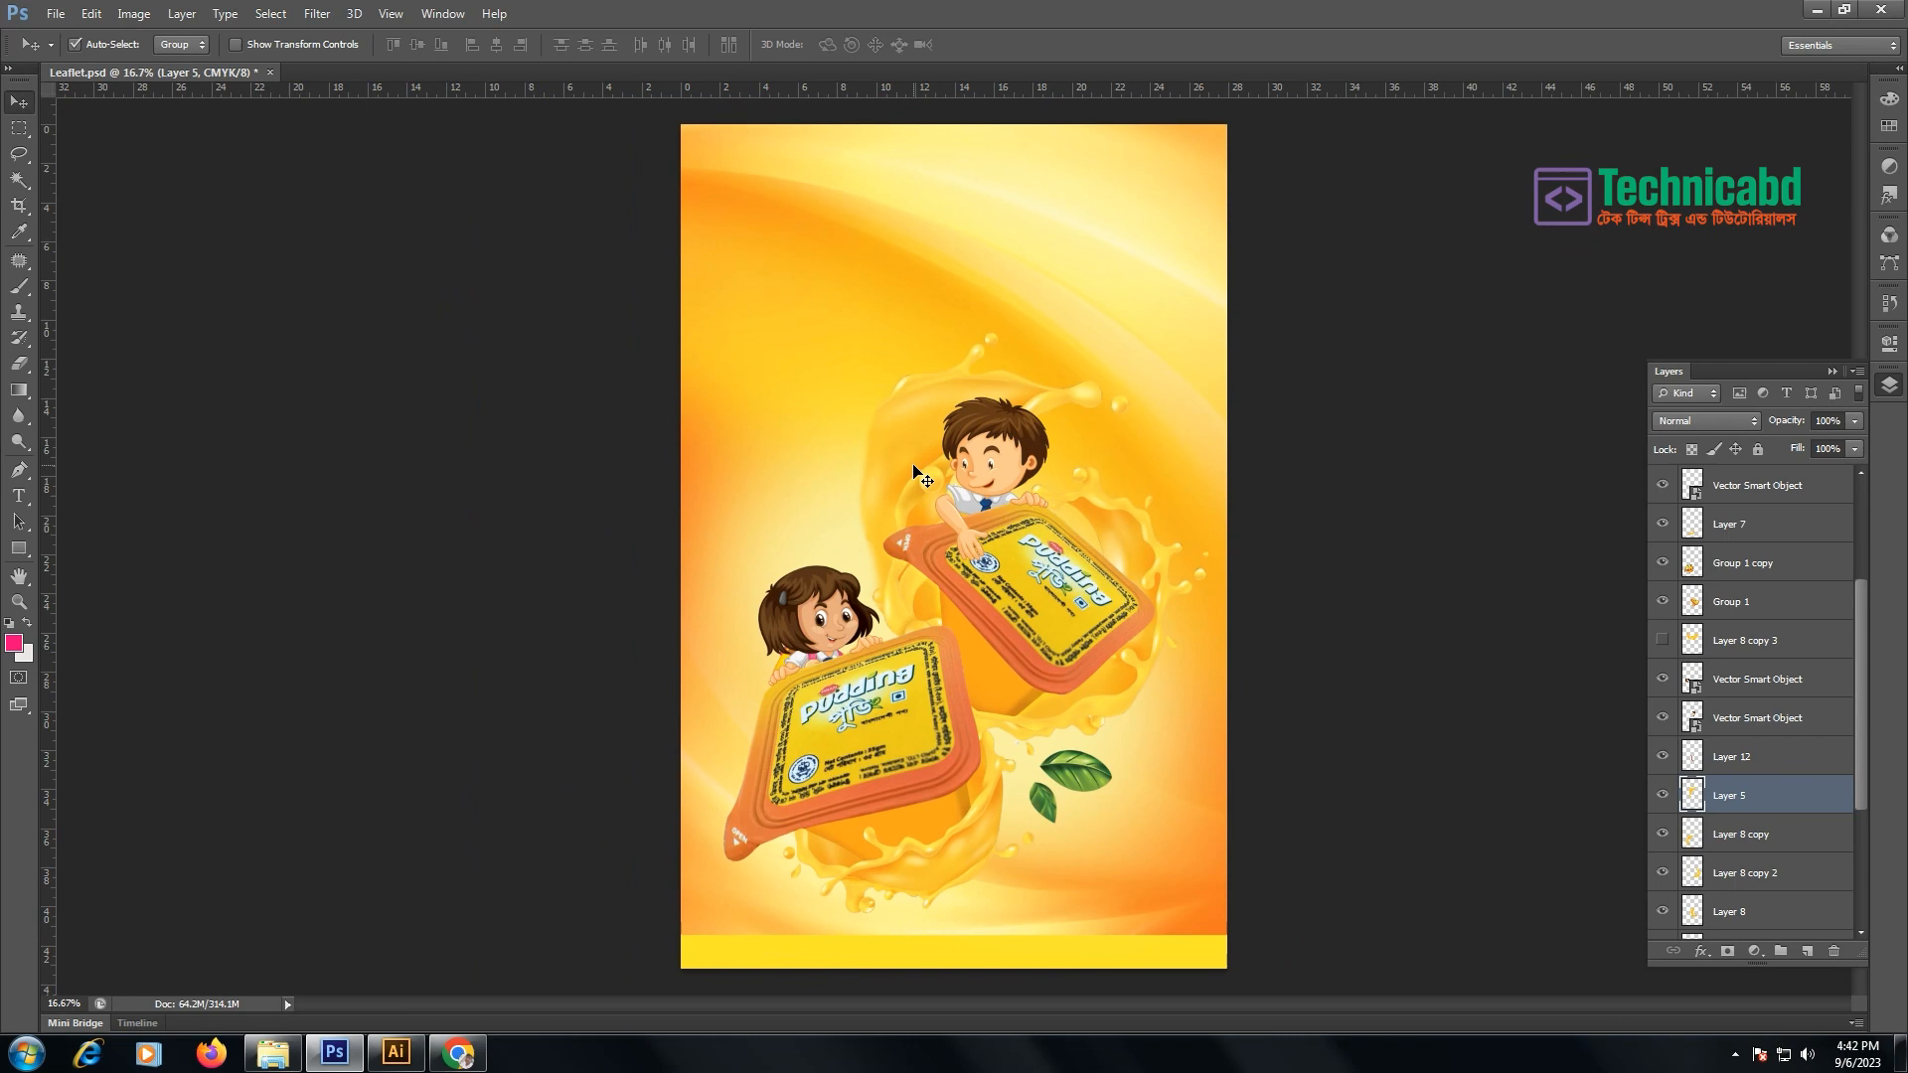
- Save the artwork with its layers as the Photoshop file "Pudding Leaflet" in the Leaflet Design folder, with maximized compatibility
{"action": "left_click", "coordinate": [929, 455]}
{"action": "key", "text": "ctrl+shift+s"}
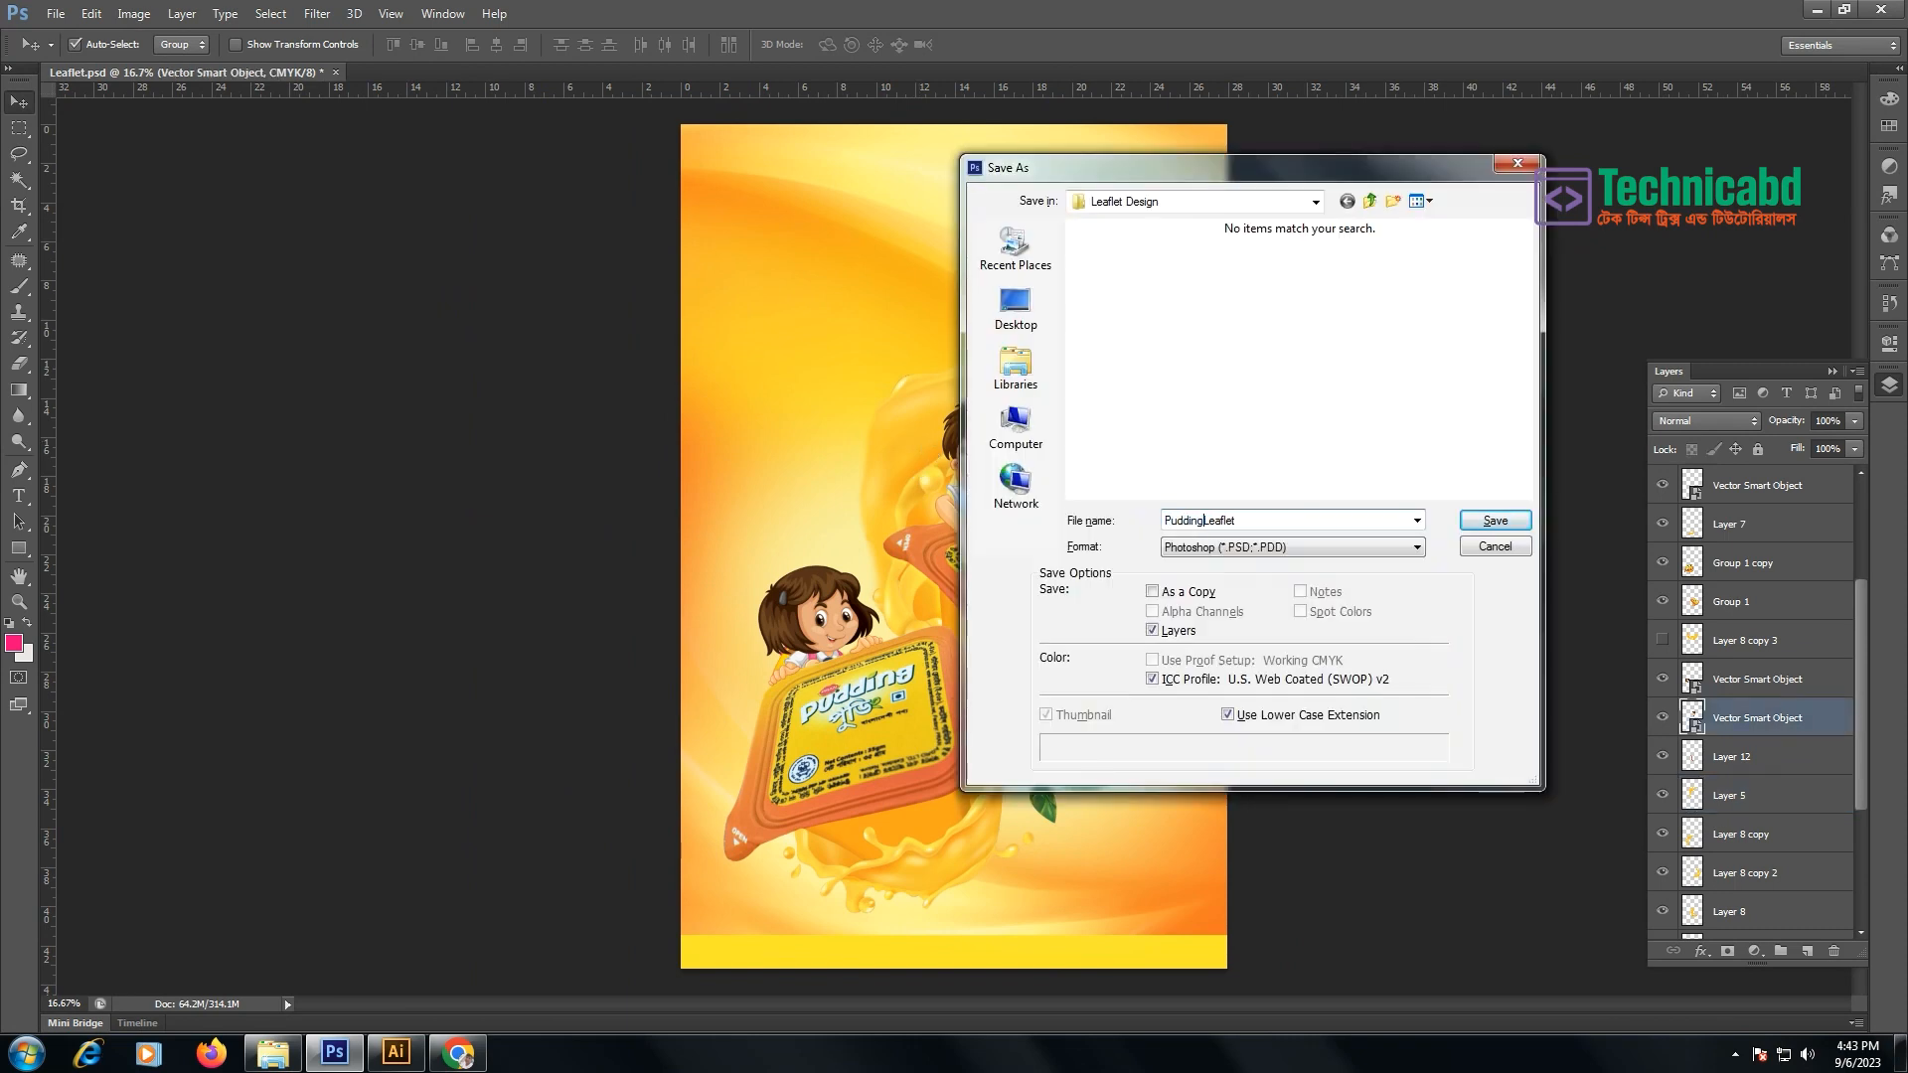
{"action": "left_click", "coordinate": [1495, 520]}
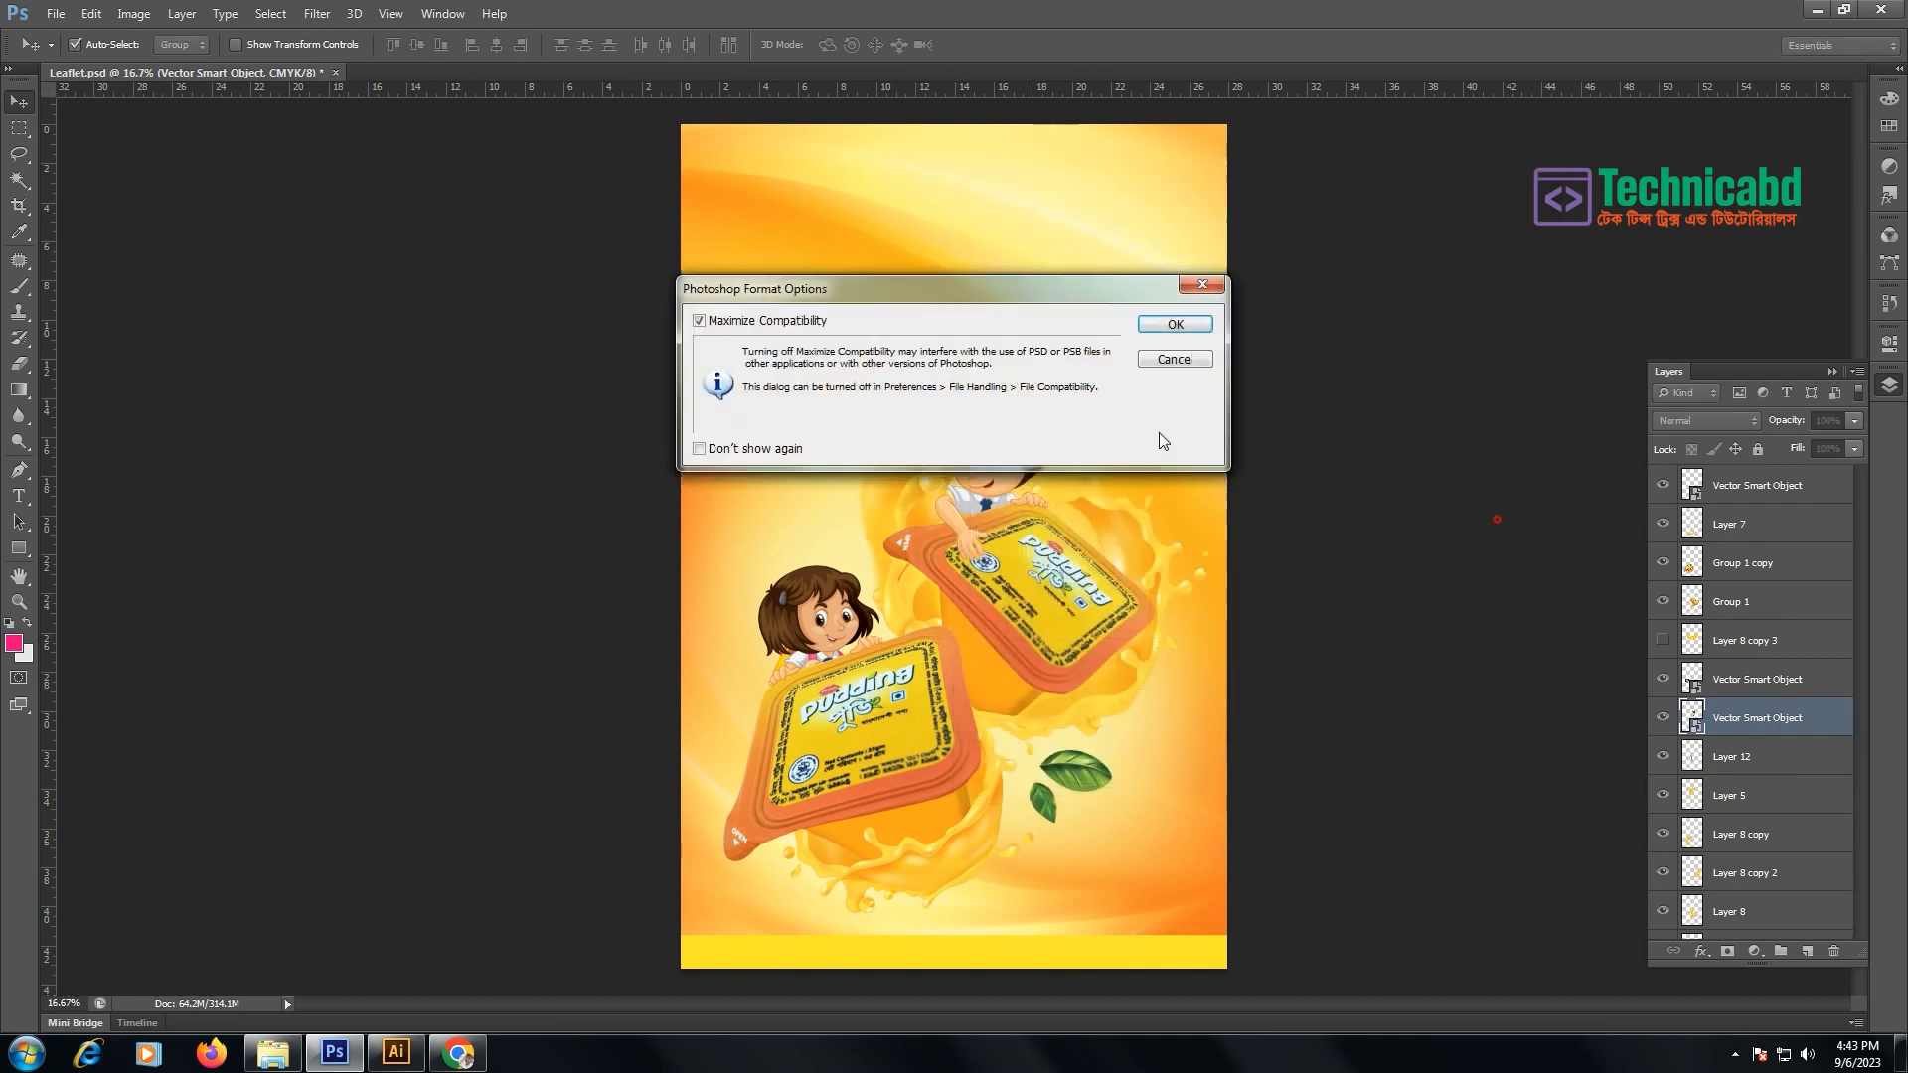
{"action": "left_click", "coordinate": [1183, 330]}
- Switch to Illustrator and display the rectangle frame's position and size values beside the artwork
{"action": "key", "text": "alt+Tab"}
{"action": "left_click", "coordinate": [1889, 348]}
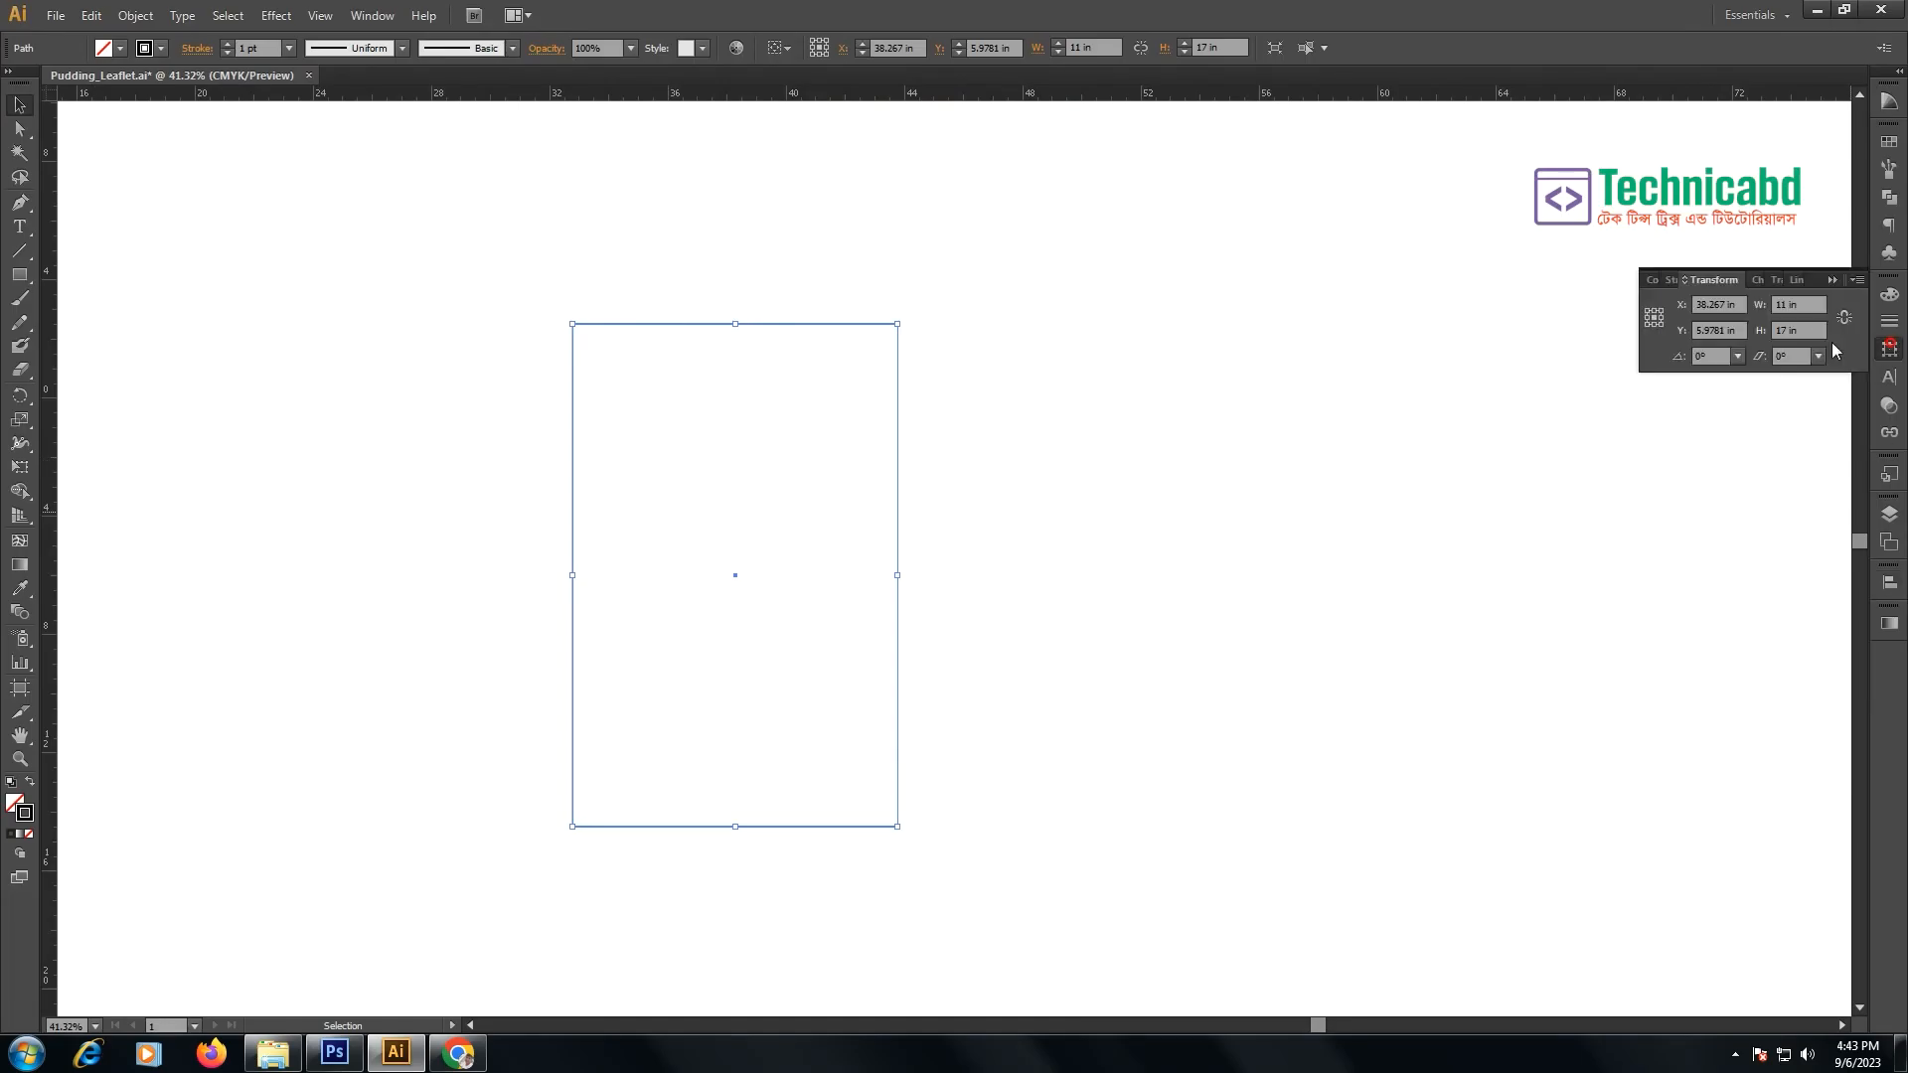
{"action": "left_click_drag", "start_coordinate": [1711, 285], "coordinate": [1192, 425]}
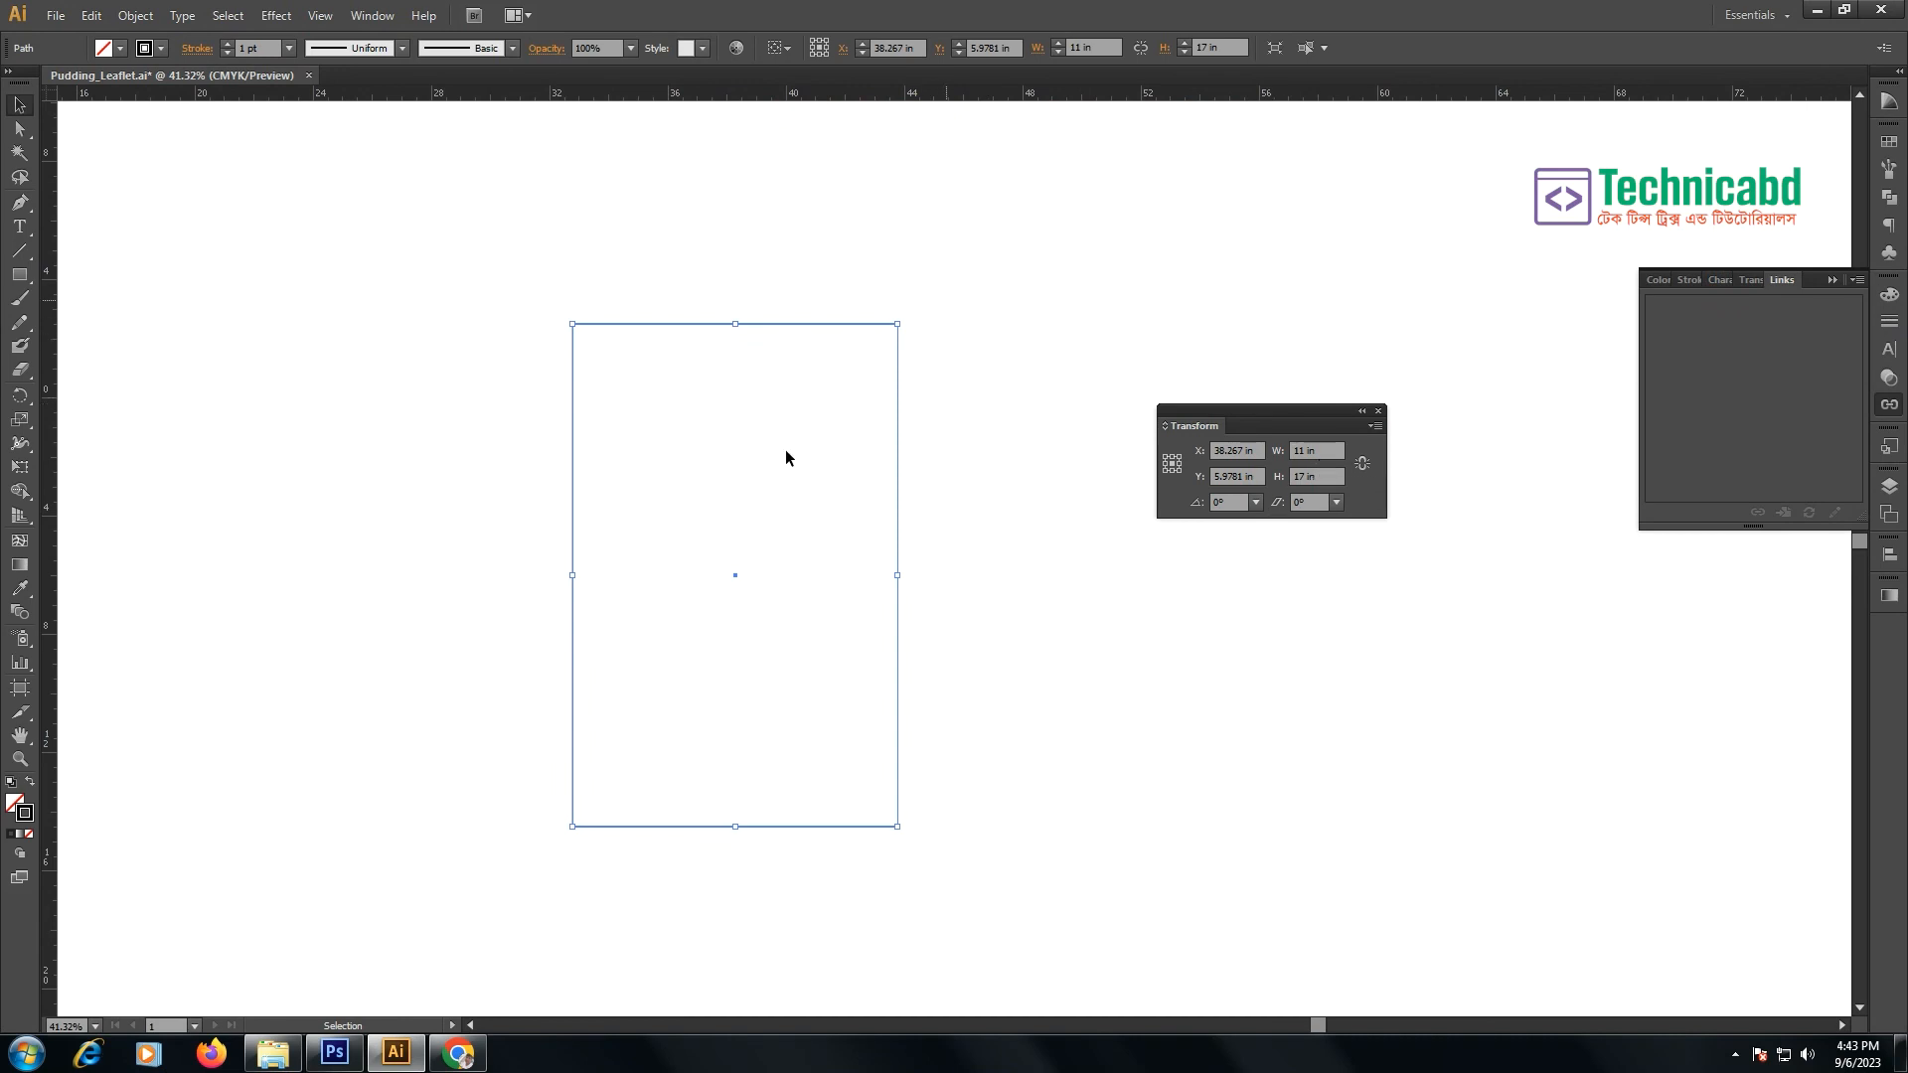
{"action": "left_click", "coordinate": [1138, 261]}
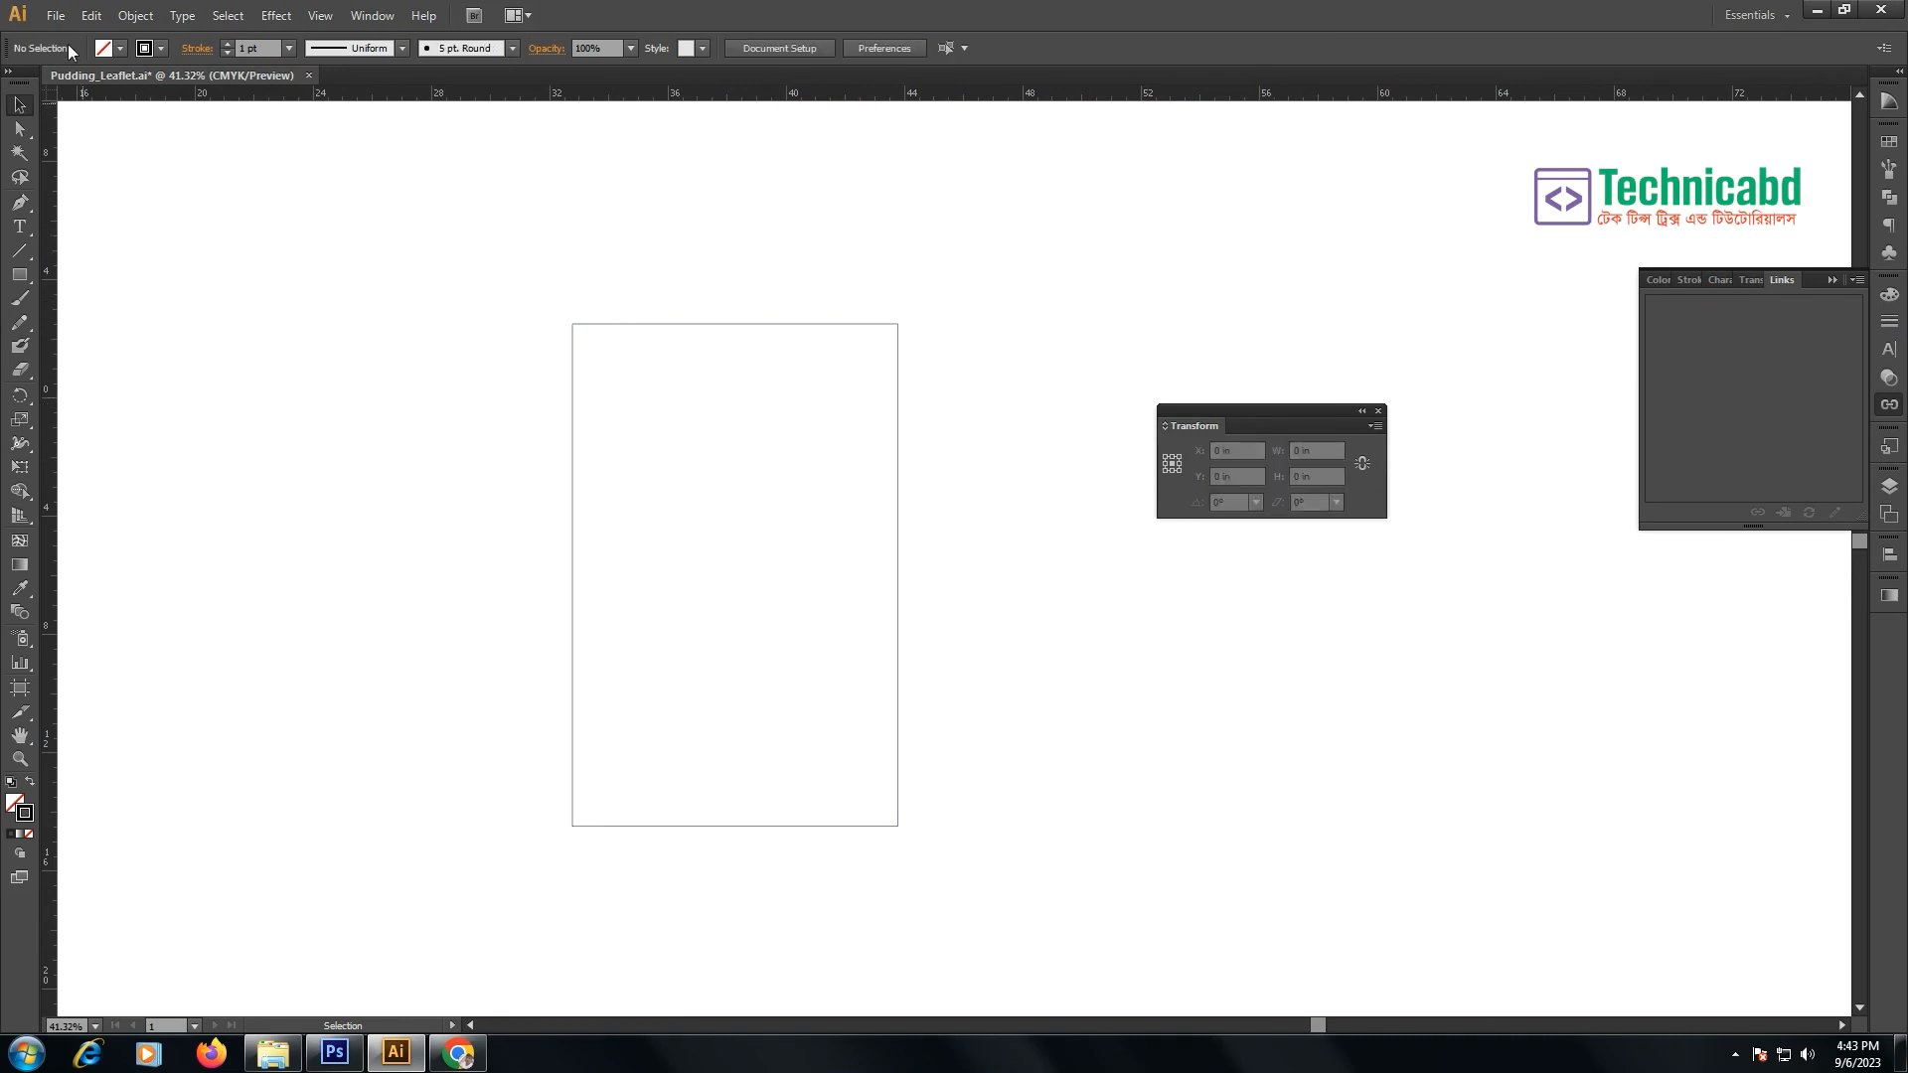
- Place the Pudding Leaflet PSD from the Leaflet Design folder as a linked file
{"action": "left_click", "coordinate": [56, 15]}
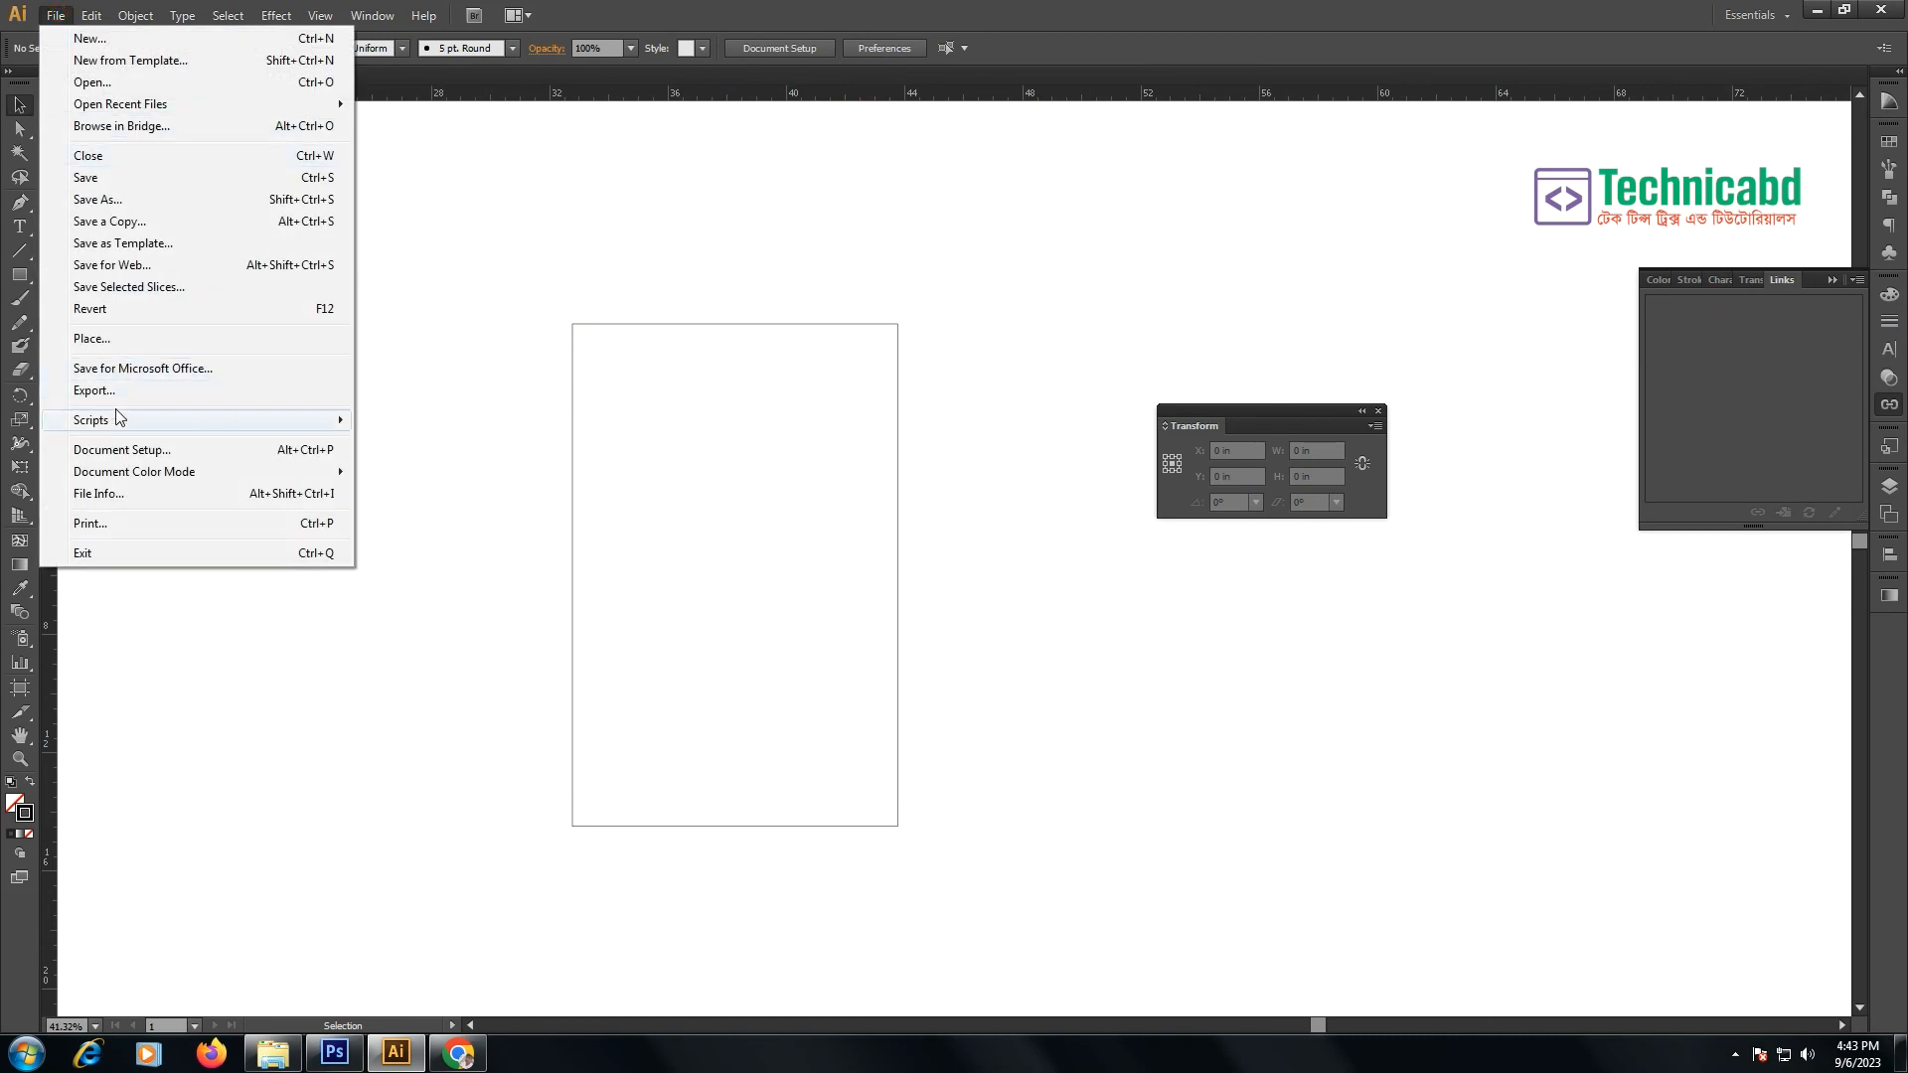
{"action": "mouse_move", "coordinate": [108, 419]}
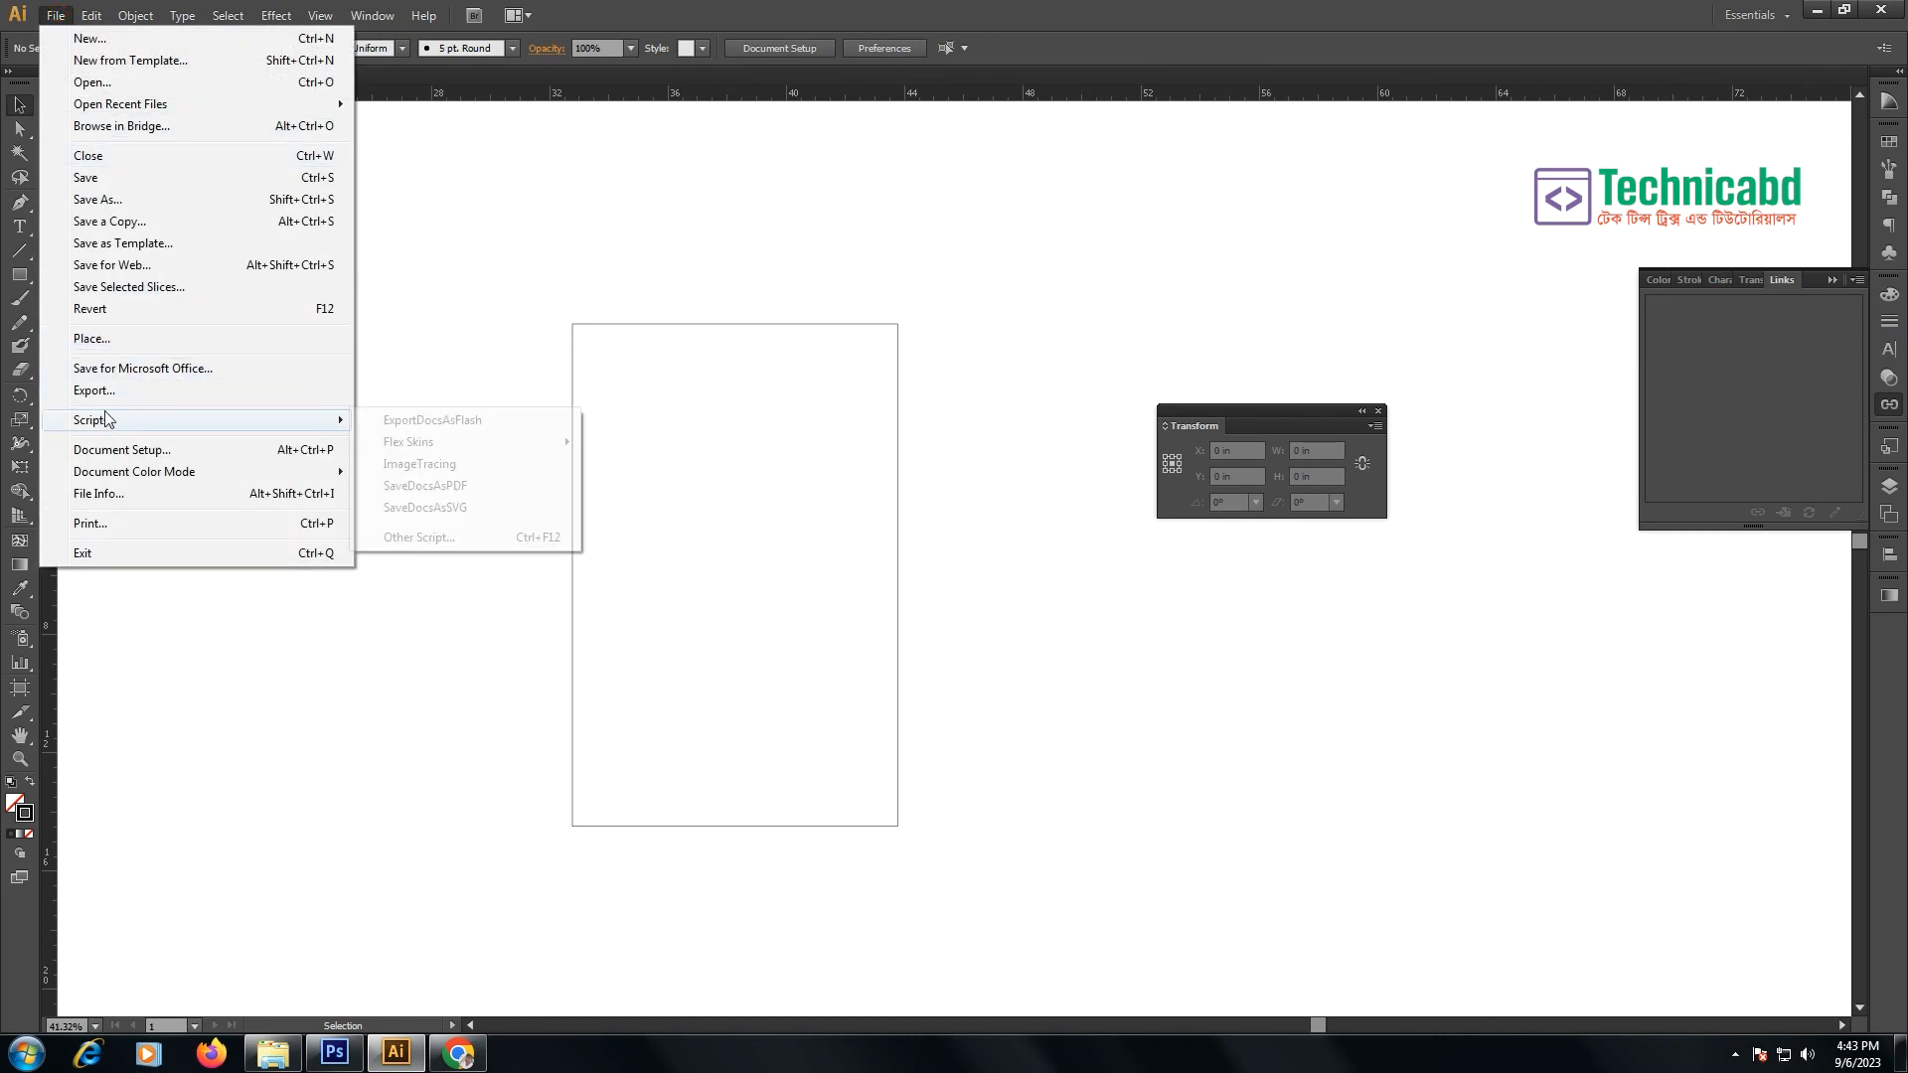
{"action": "left_click", "coordinate": [106, 343]}
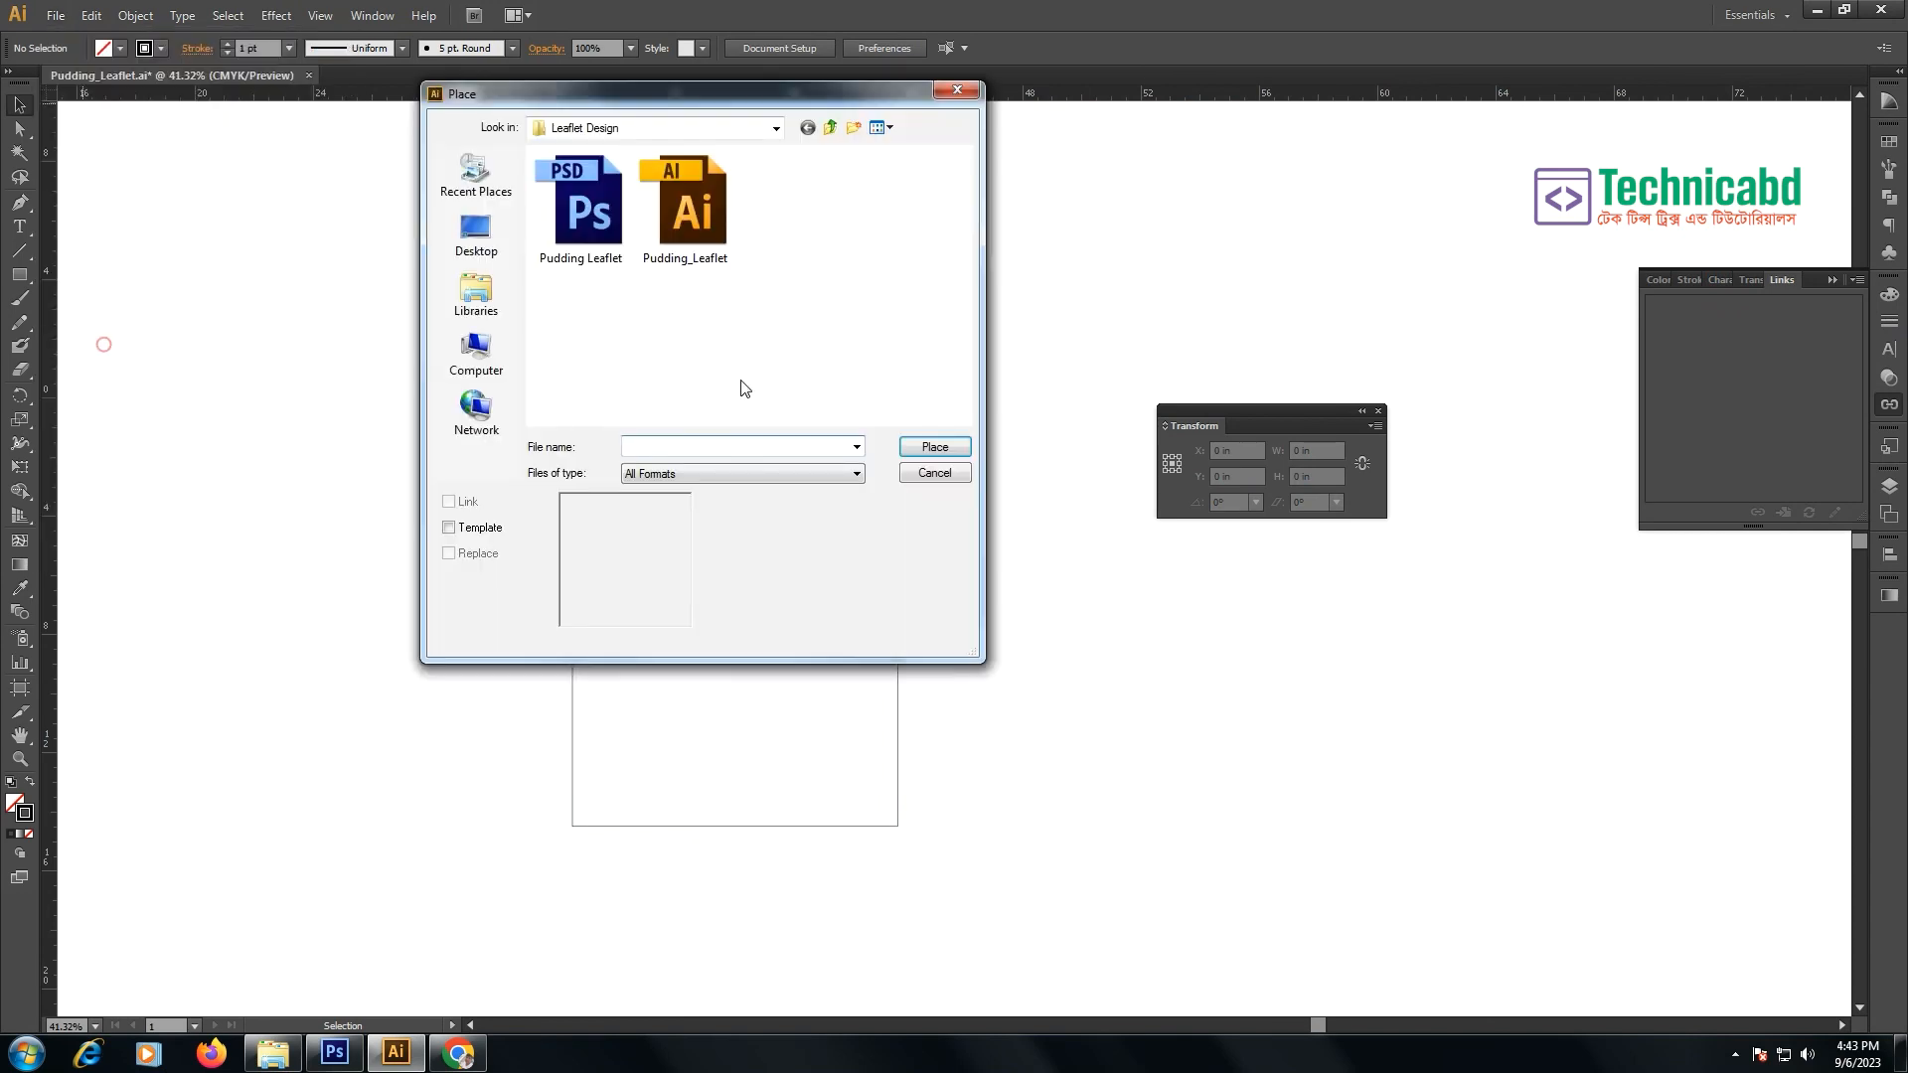
{"action": "left_click", "coordinate": [585, 204]}
{"action": "left_click", "coordinate": [585, 203]}
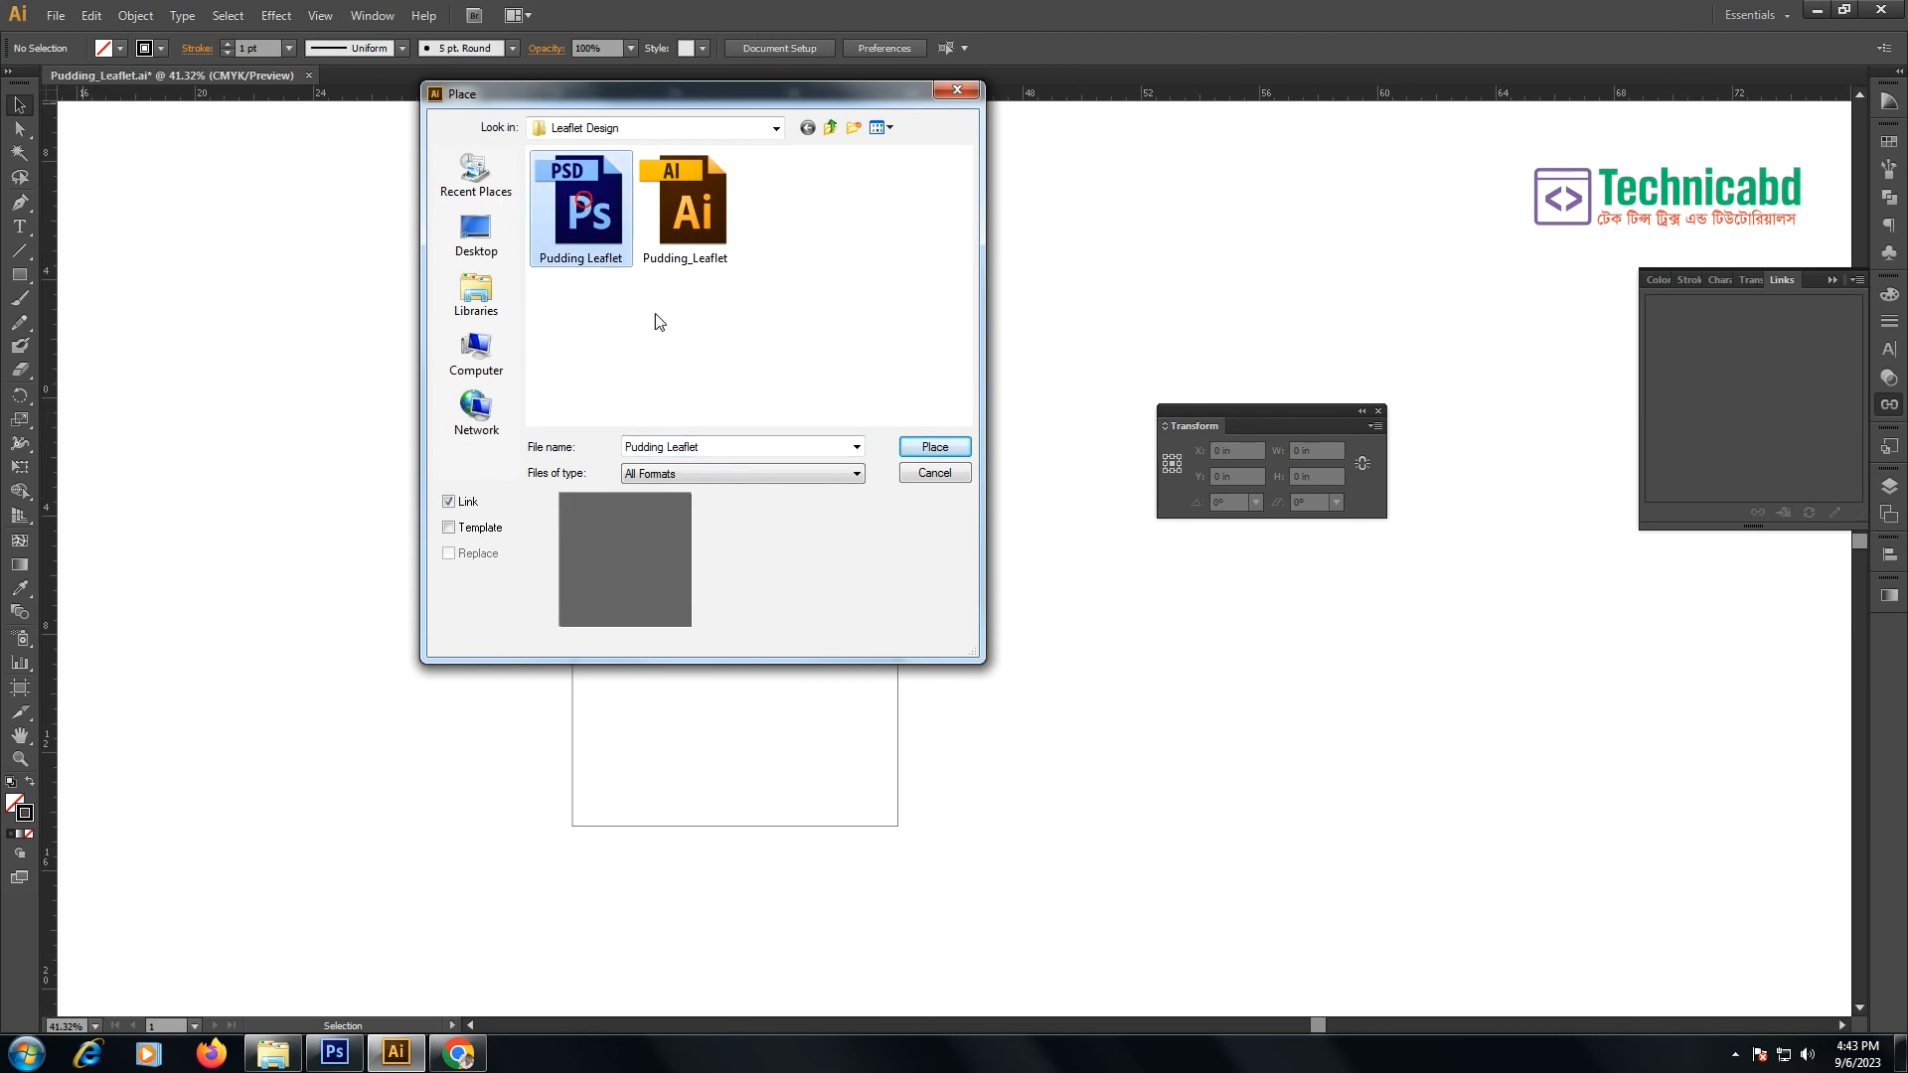
{"action": "left_click", "coordinate": [931, 449]}
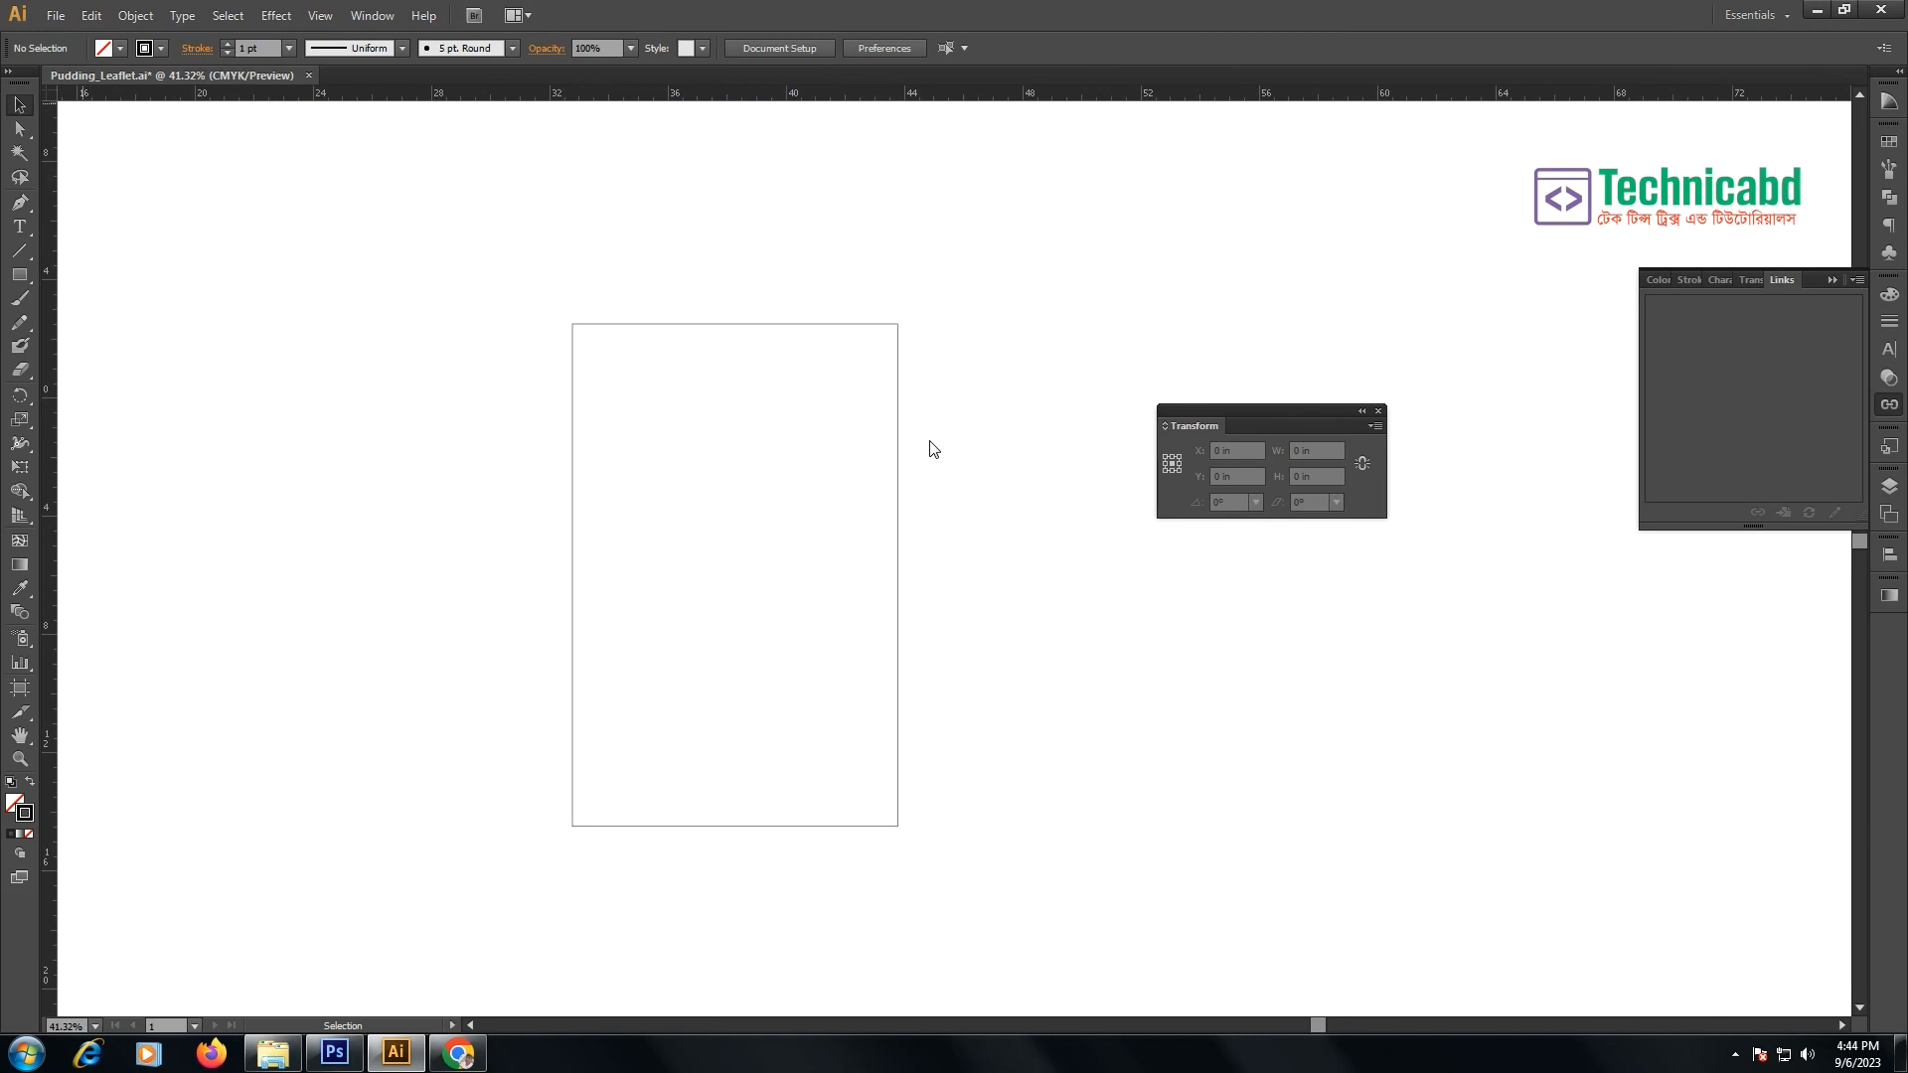
- Align the placed leaflet image with the rectangle frame along their left and bottom edges
{"action": "left_click_drag", "start_coordinate": [790, 201], "coordinate": [736, 512]}
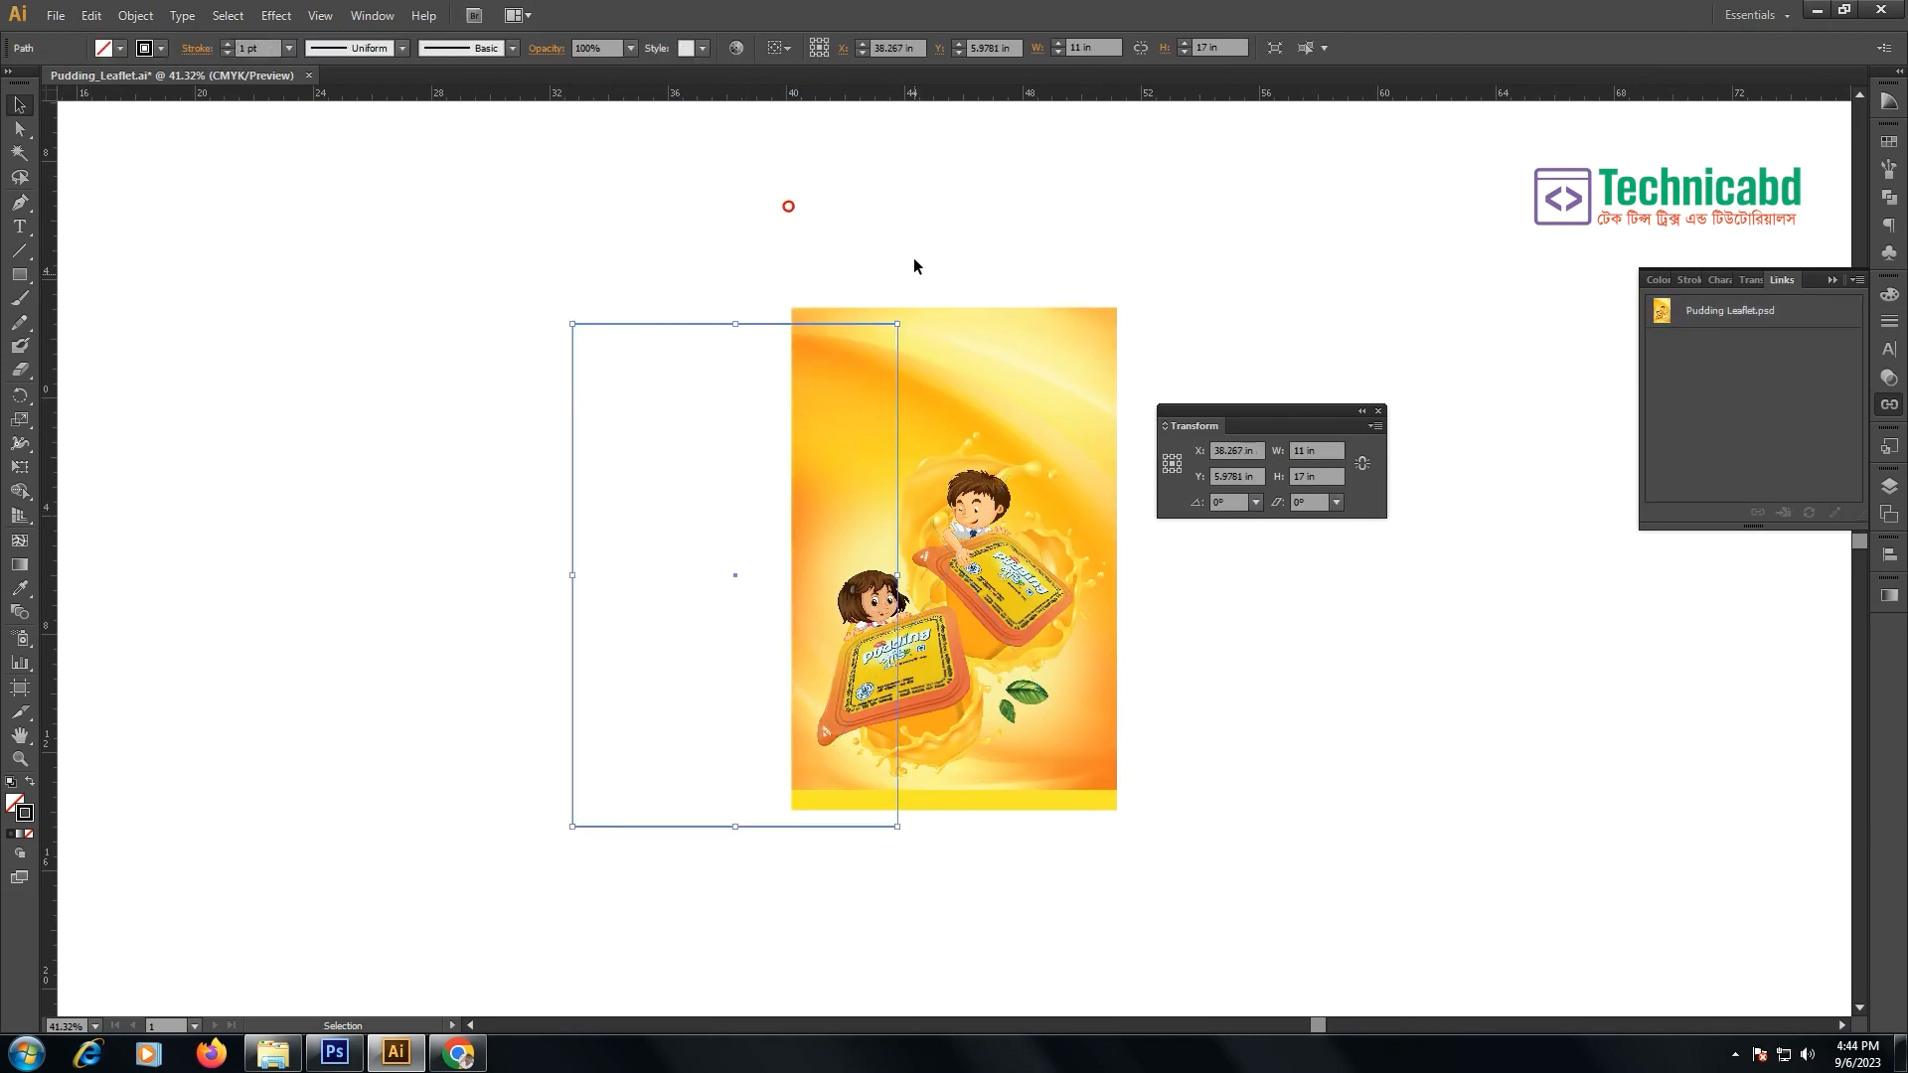
{"action": "left_click", "coordinate": [1889, 555]}
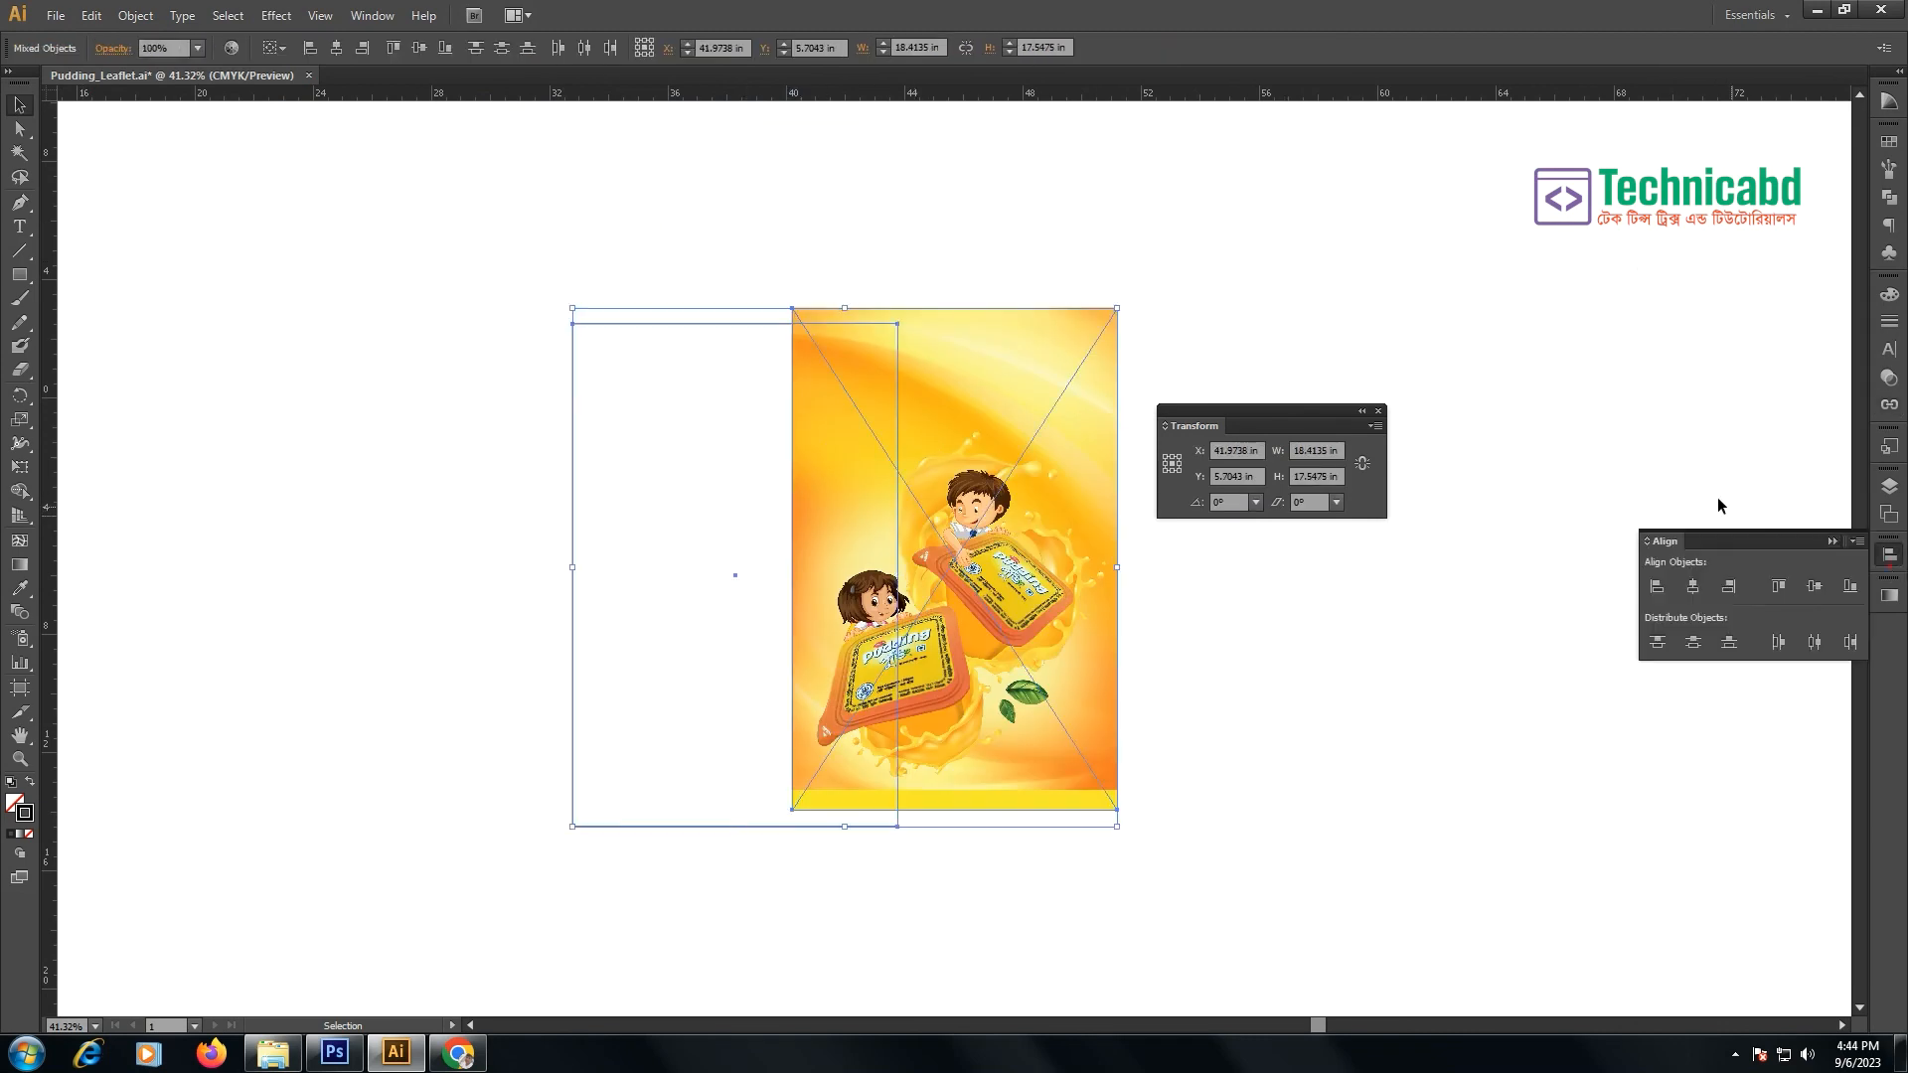
{"action": "left_click", "coordinate": [1657, 586]}
{"action": "left_click", "coordinate": [1779, 589]}
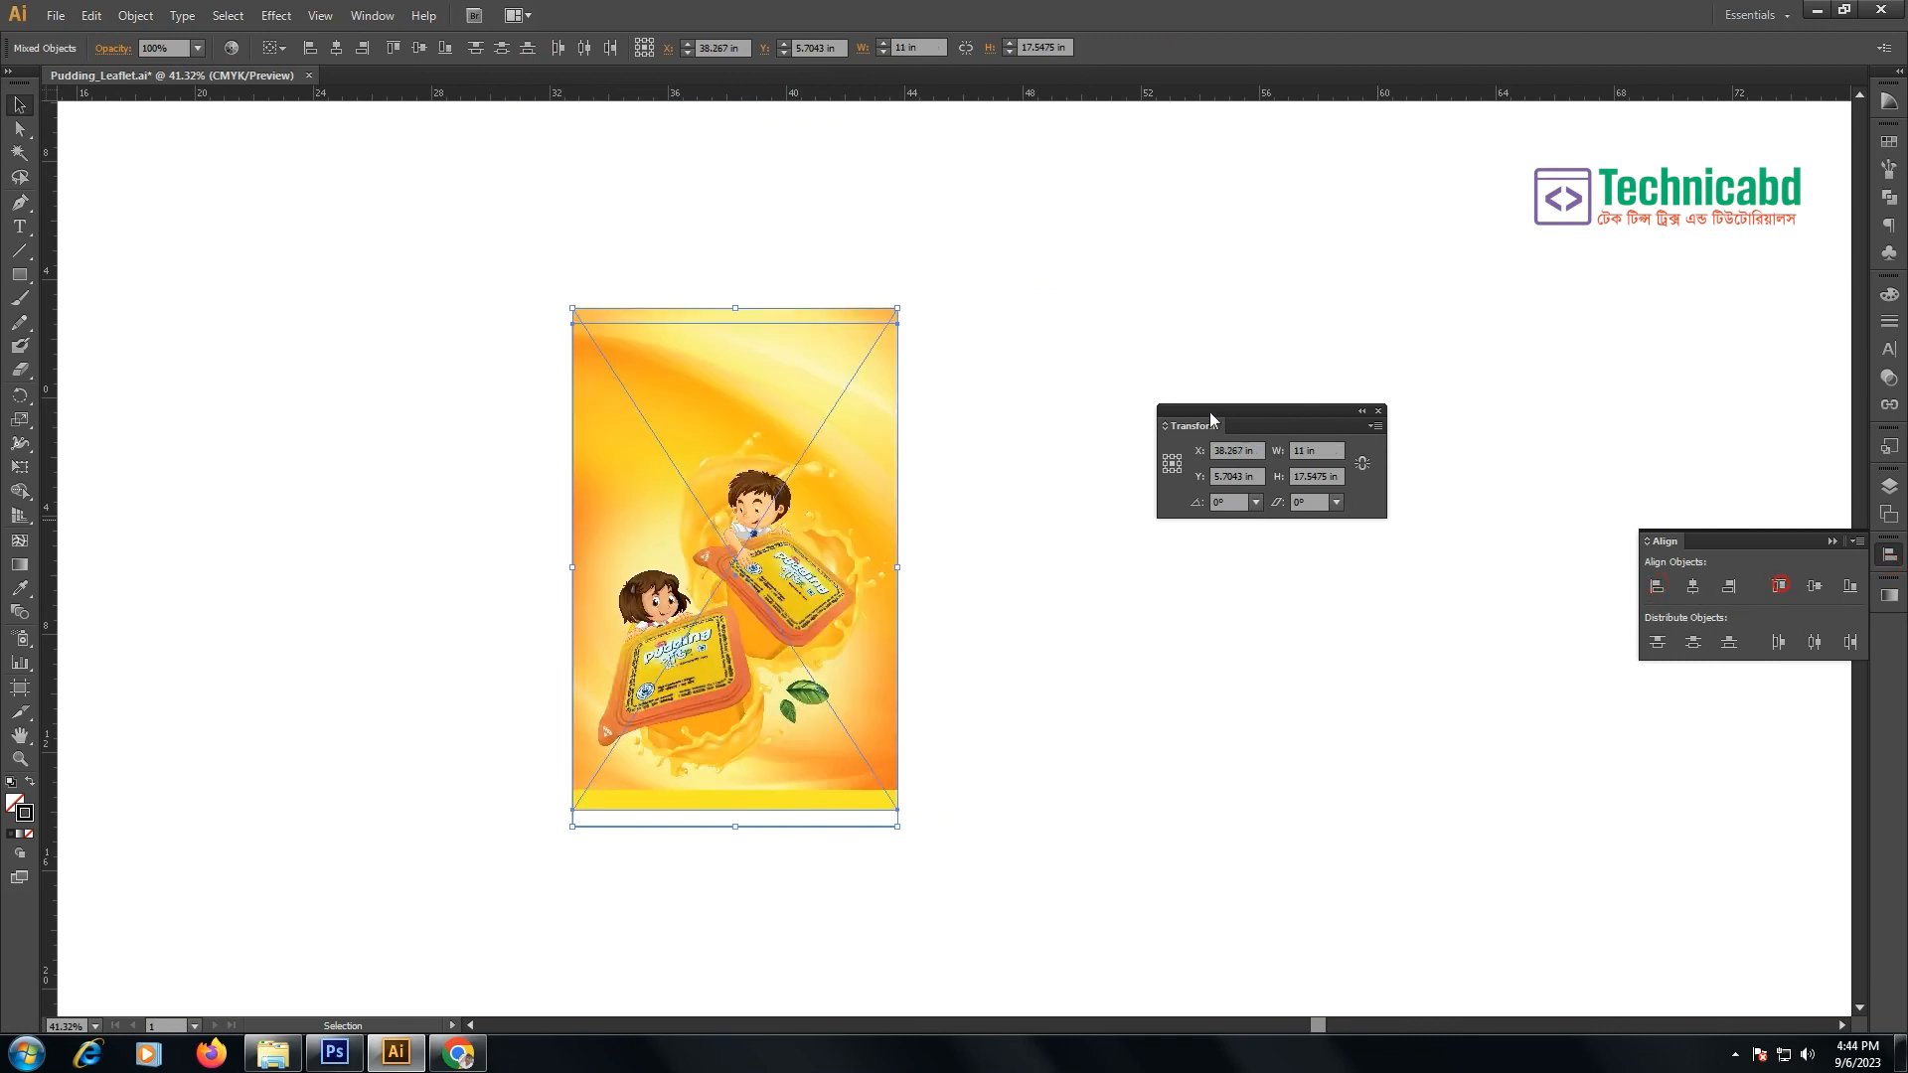
{"action": "left_click_drag", "start_coordinate": [1212, 418], "coordinate": [1521, 418]}
{"action": "left_click", "coordinate": [1847, 587]}
{"action": "left_click", "coordinate": [1224, 521]}
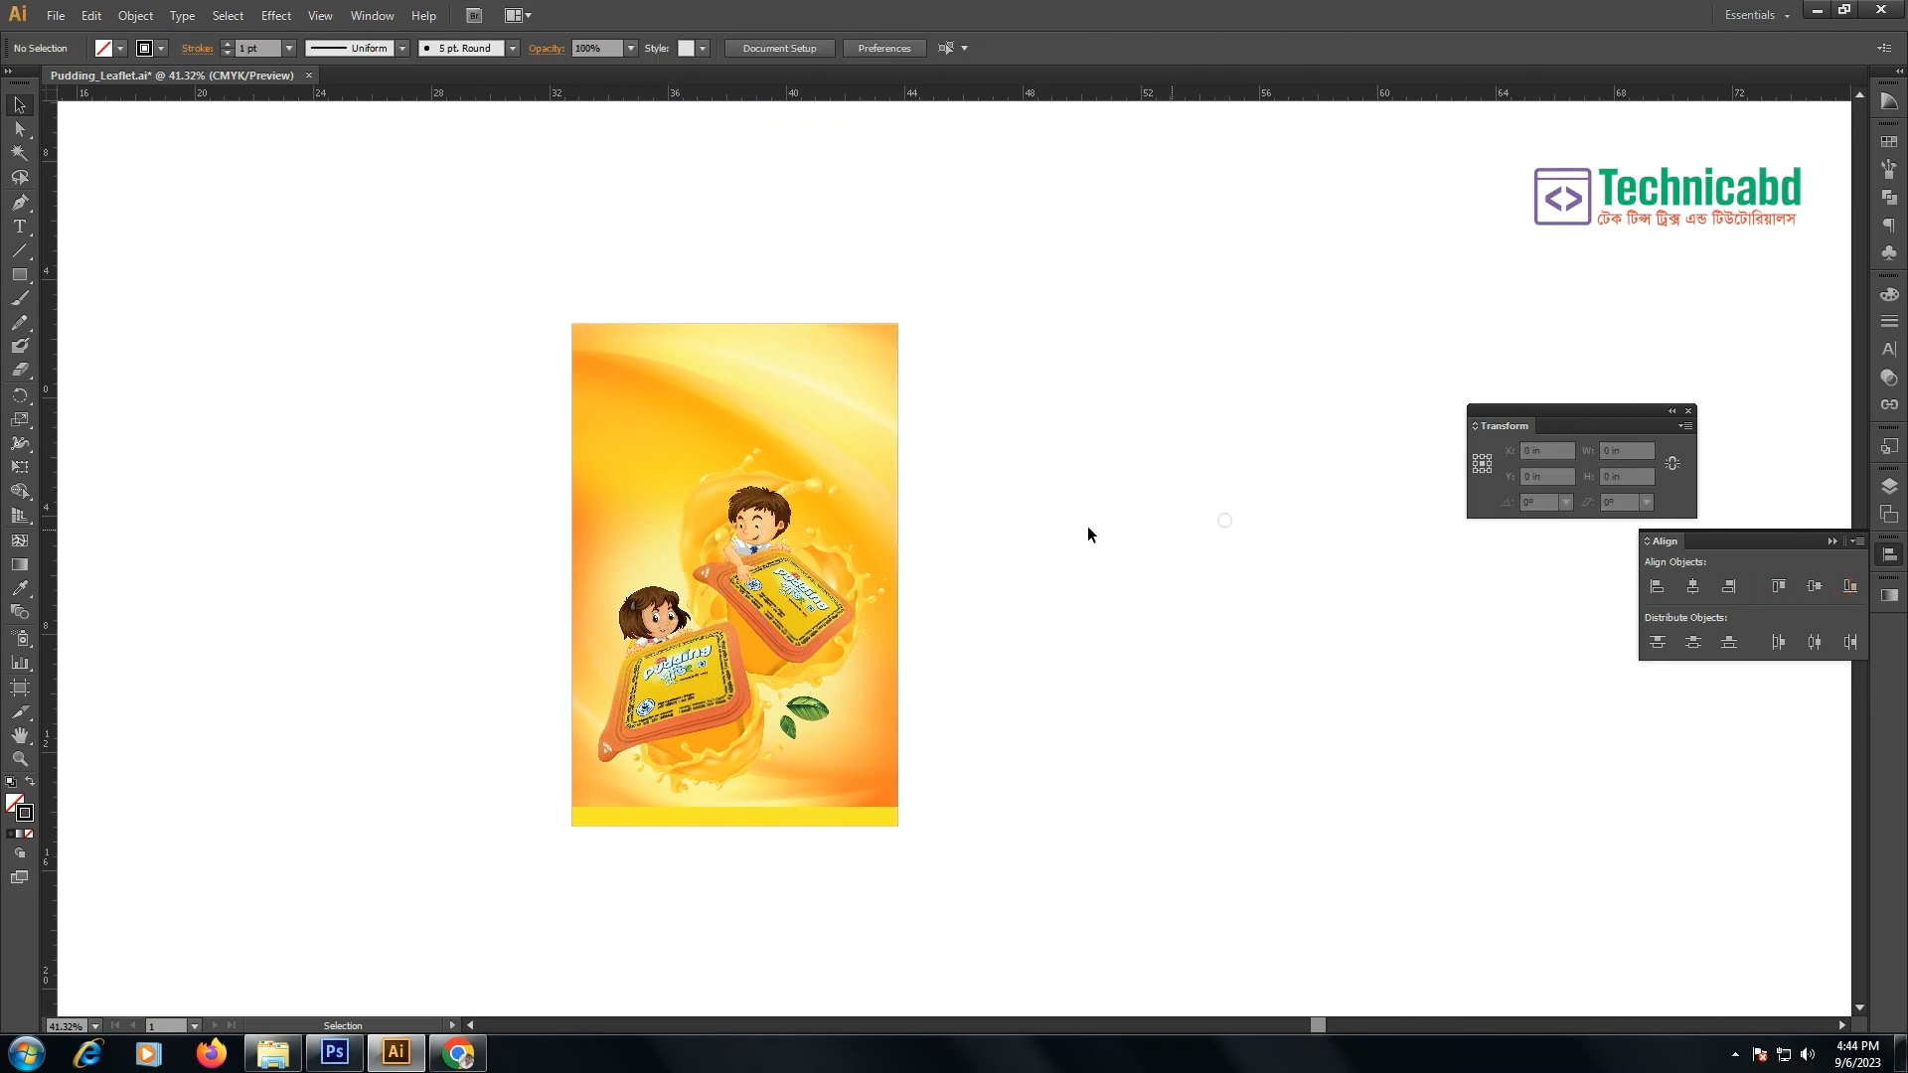
- Remove the spare rectangle frame around the loose artwork elements beside the leaflet
{"action": "left_click_drag", "start_coordinate": [1006, 522], "coordinate": [1087, 474]}
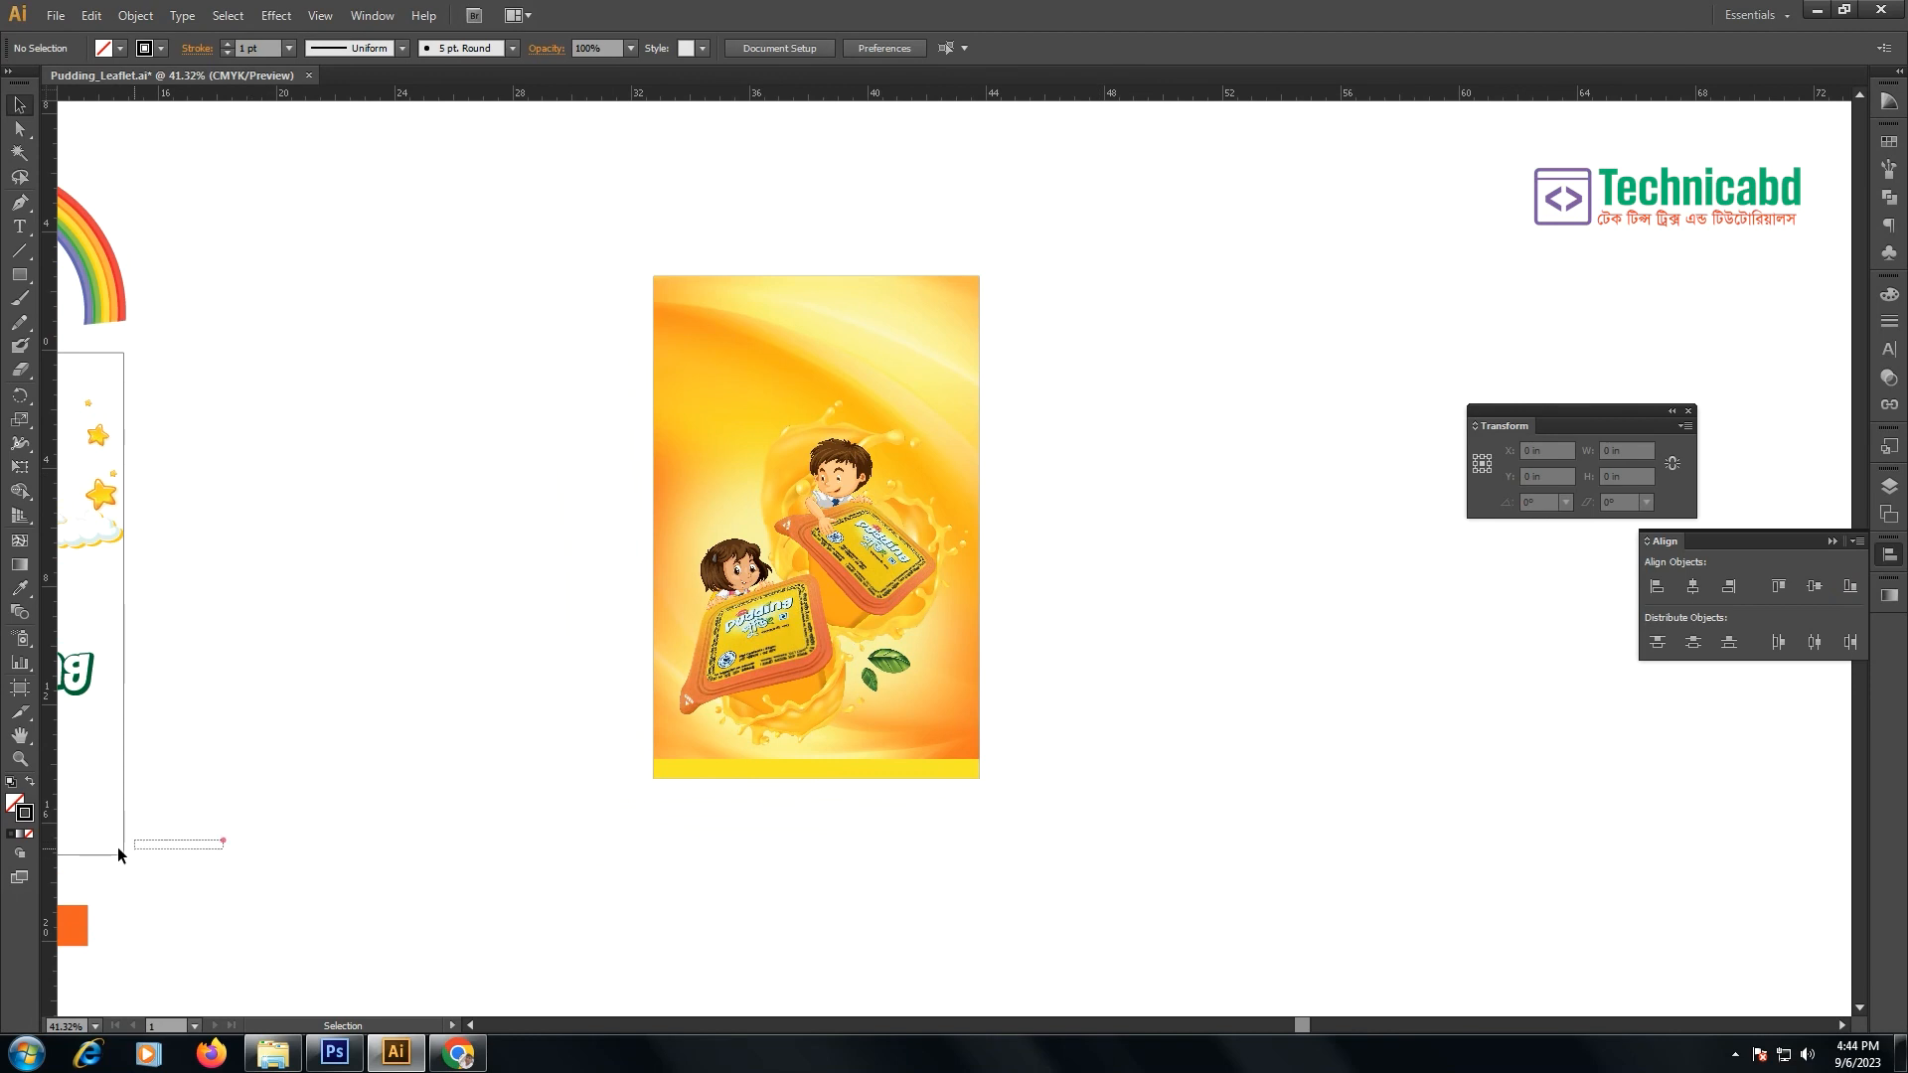
{"action": "left_click_drag", "start_coordinate": [118, 847], "coordinate": [109, 849]}
{"action": "left_click", "coordinate": [648, 690]}
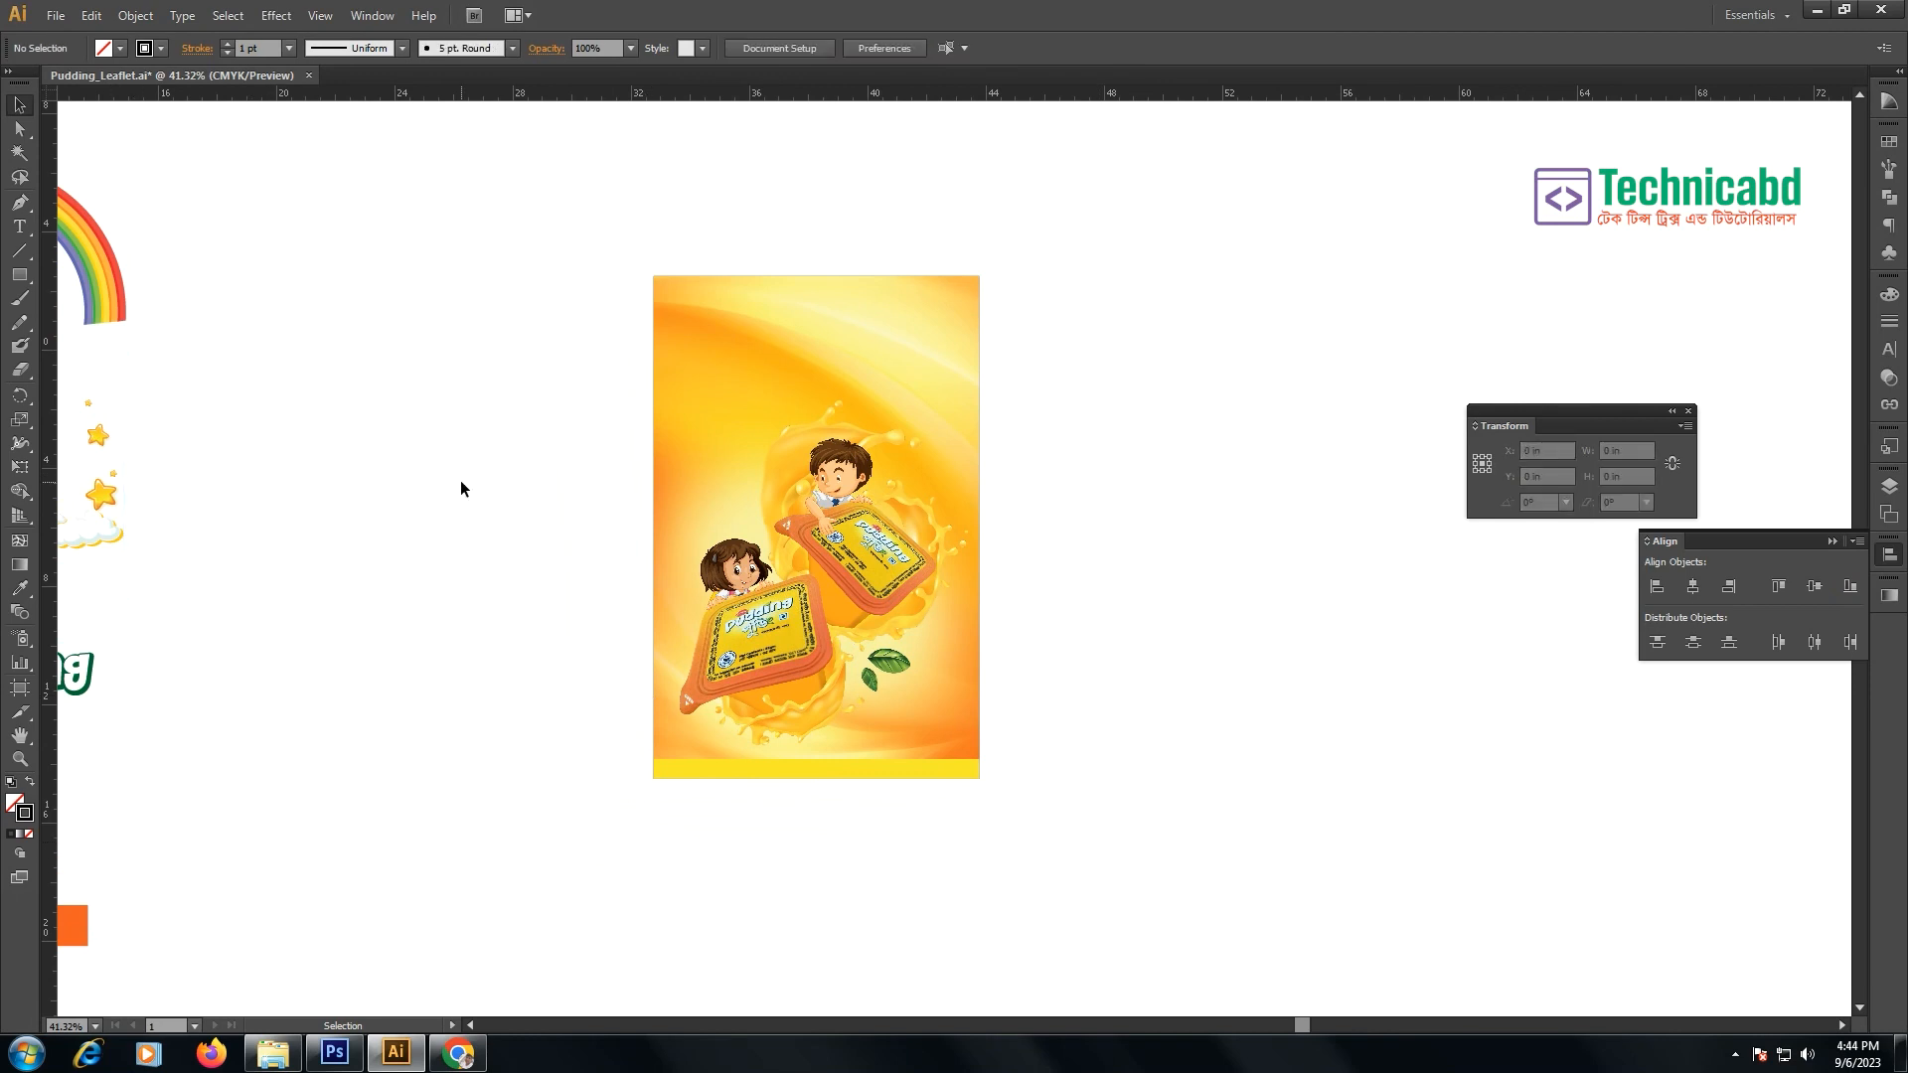
- Move the rainbow onto the upper part of the leaflet and send the placed image to the back
{"action": "left_click_drag", "start_coordinate": [105, 287], "coordinate": [939, 423]}
{"action": "left_click", "coordinate": [1175, 443]}
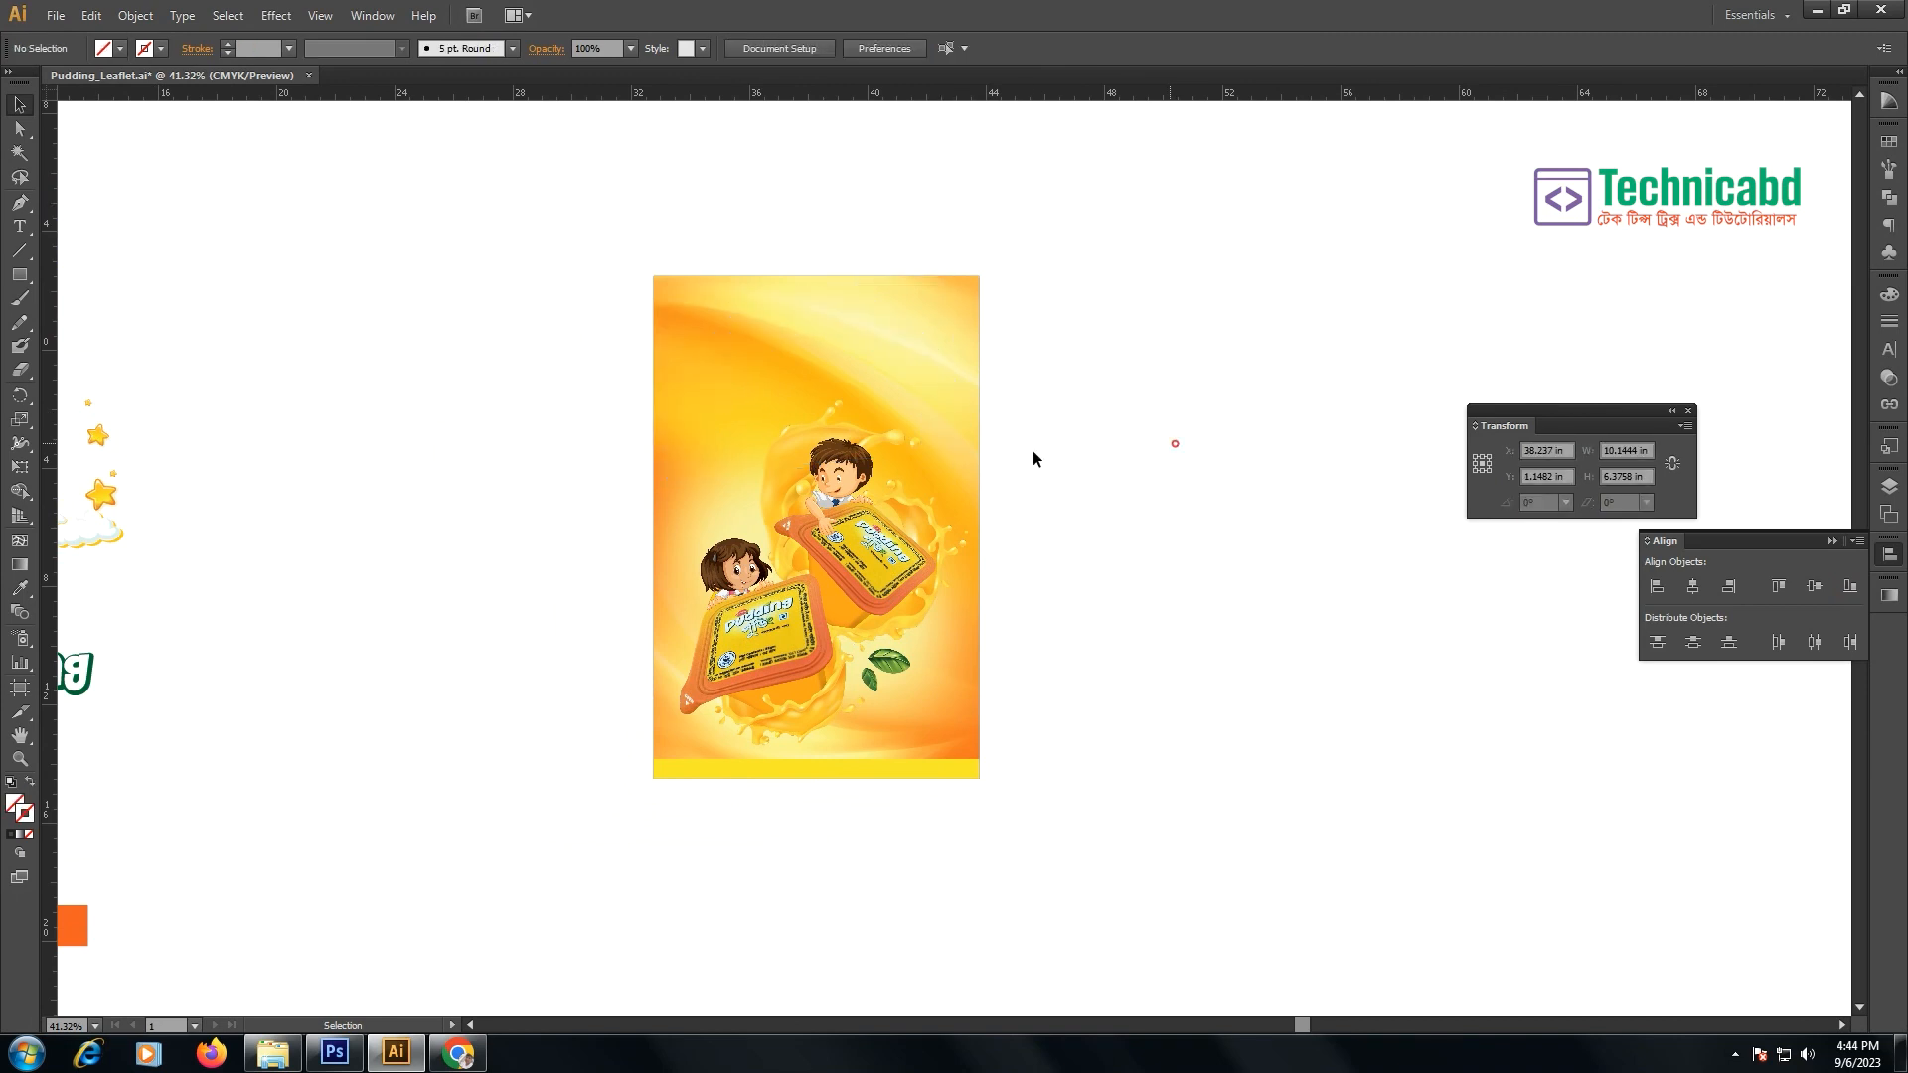
{"action": "left_click", "coordinate": [926, 443]}
{"action": "key", "text": "ctrl+shift+bracketleft"}
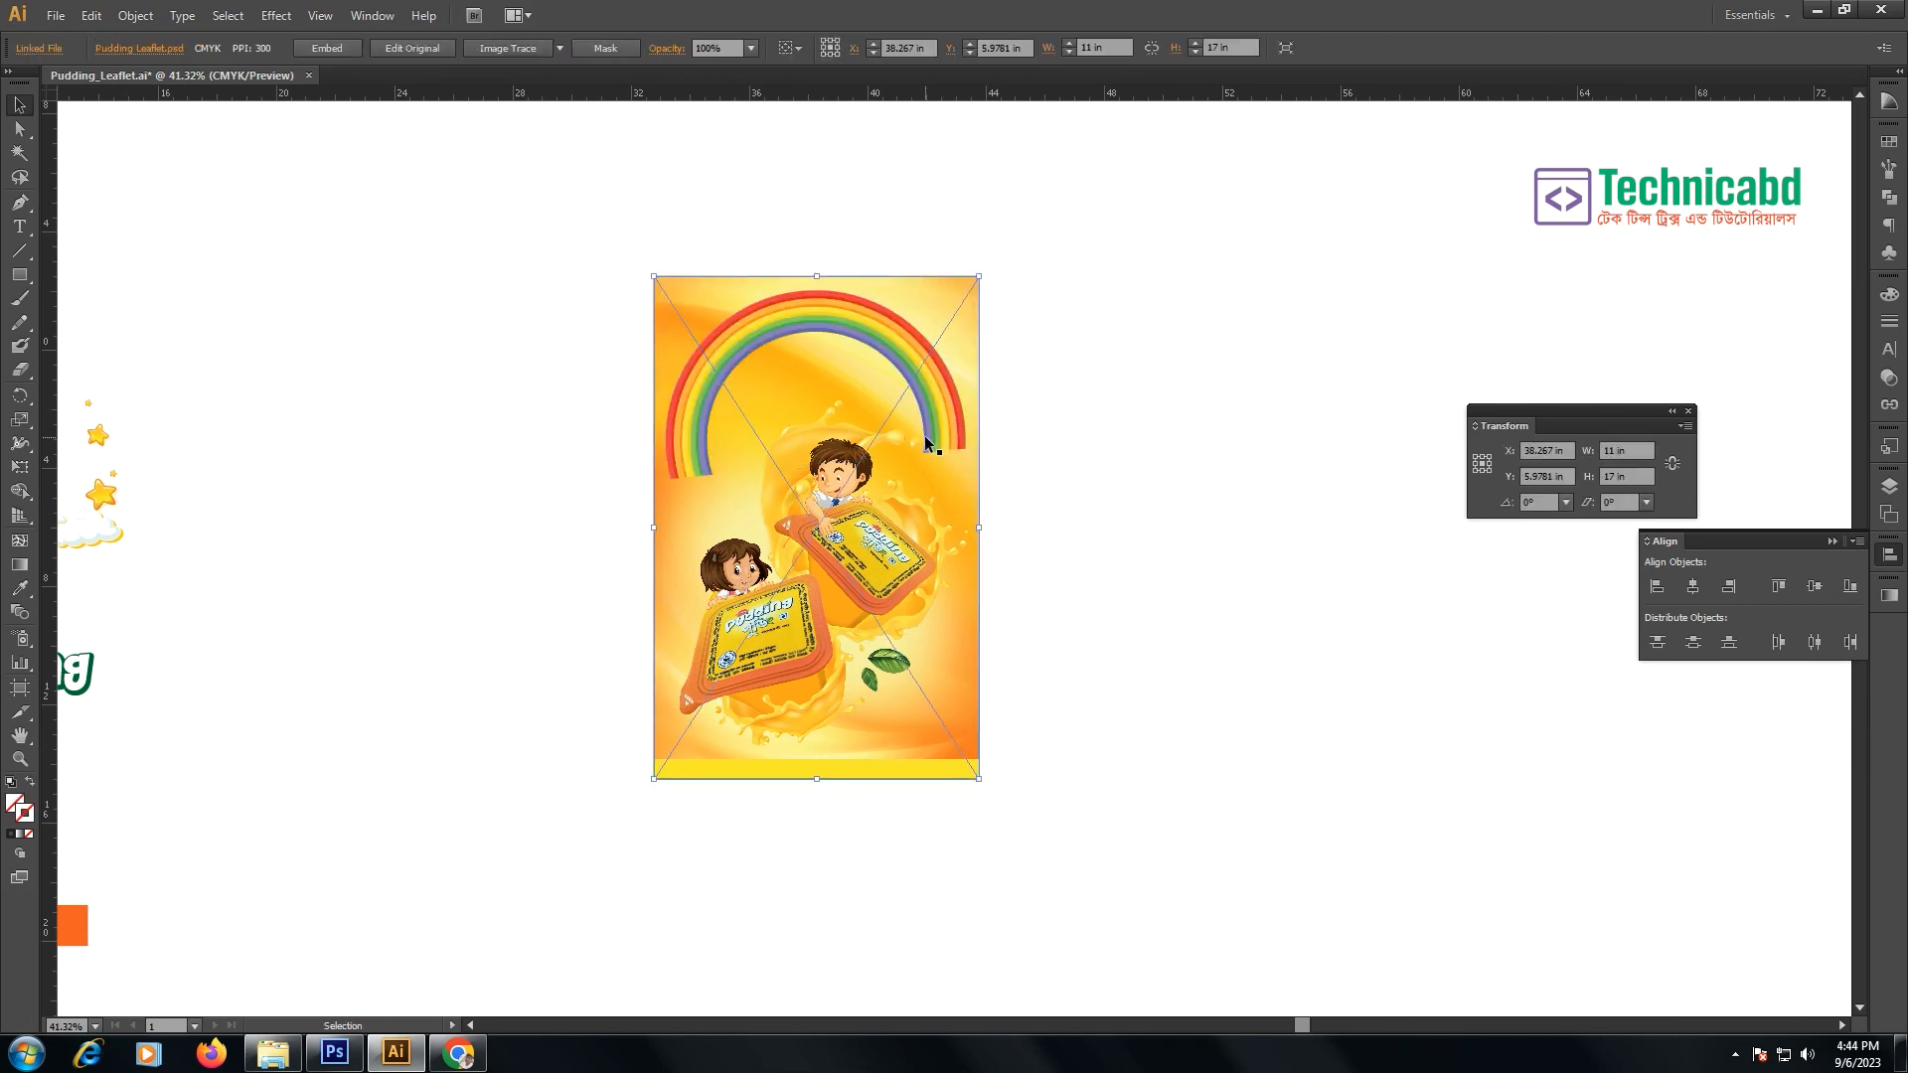
{"action": "left_click", "coordinate": [1281, 365]}
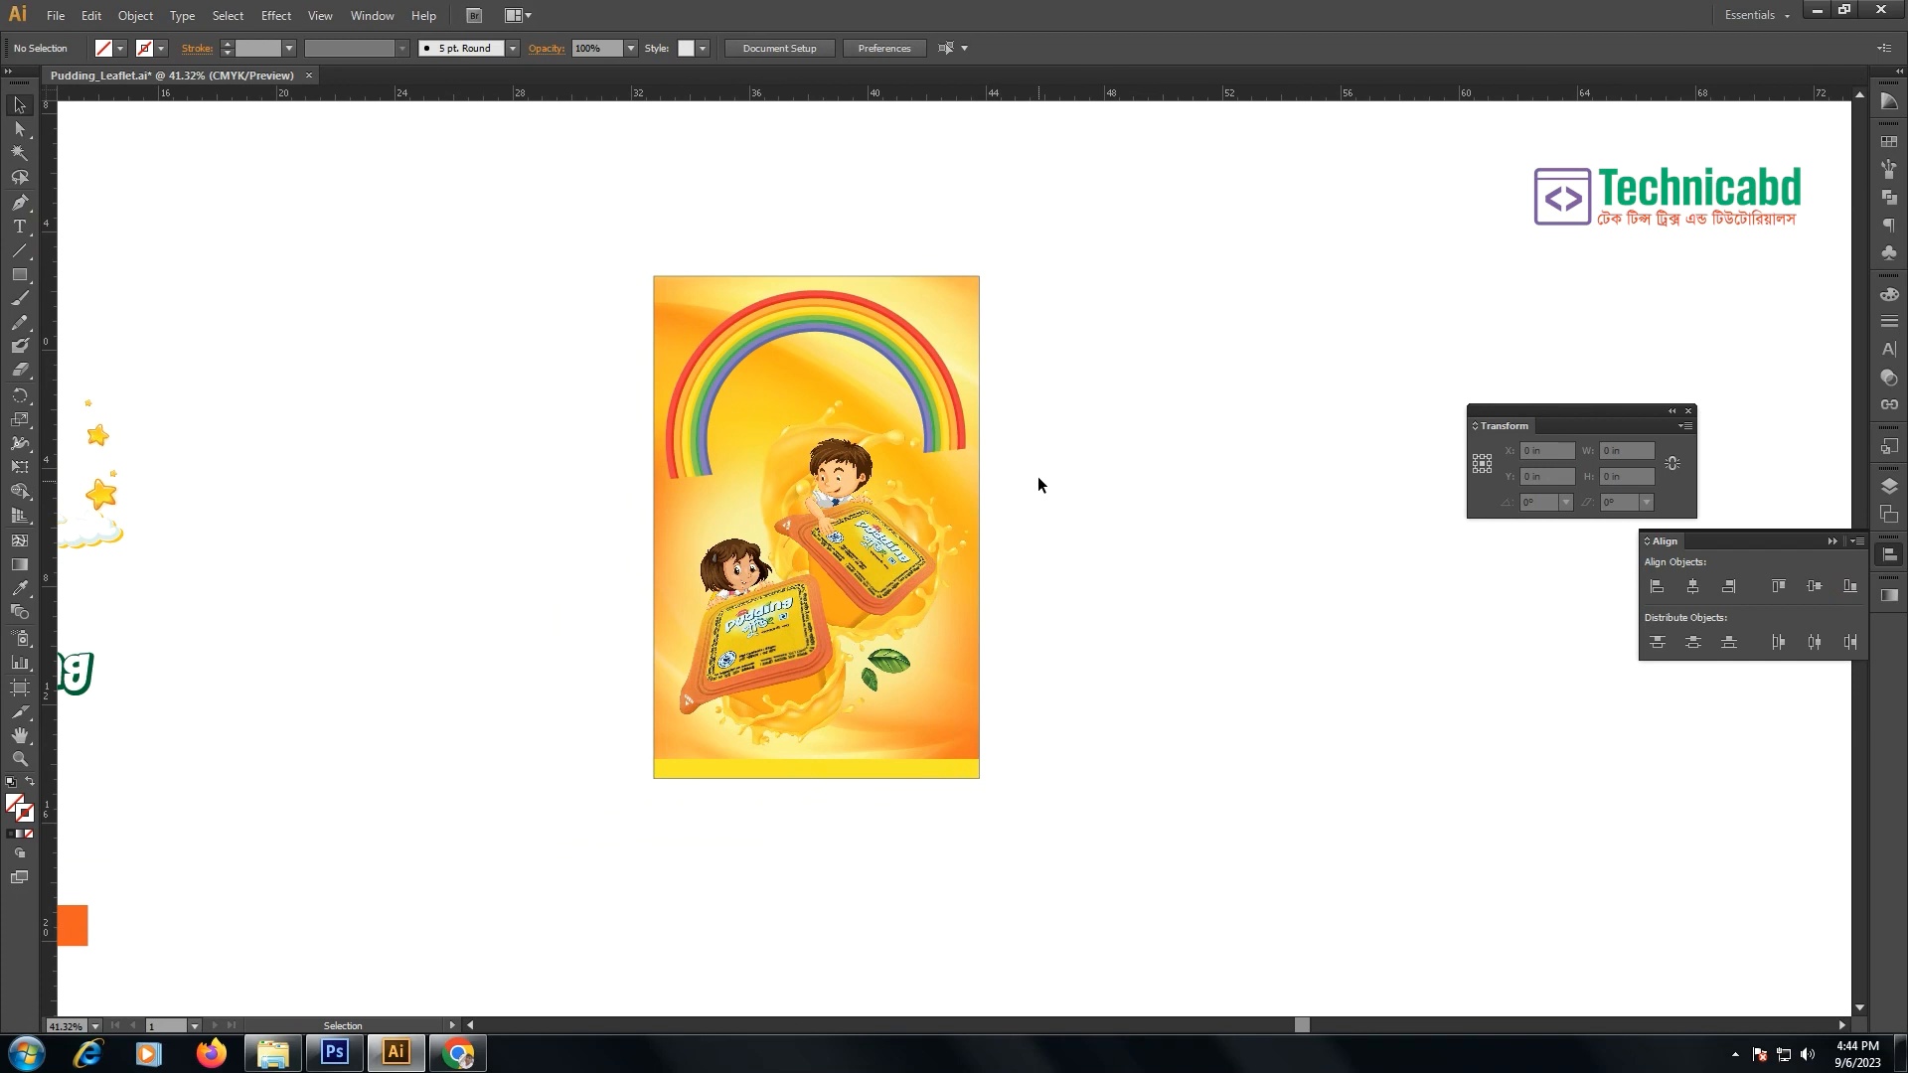
- Place the Pudding title beneath the rainbow arch and the cloud-and-star group at the rainbow's right end
{"action": "left_click_drag", "start_coordinate": [79, 675], "coordinate": [890, 410]}
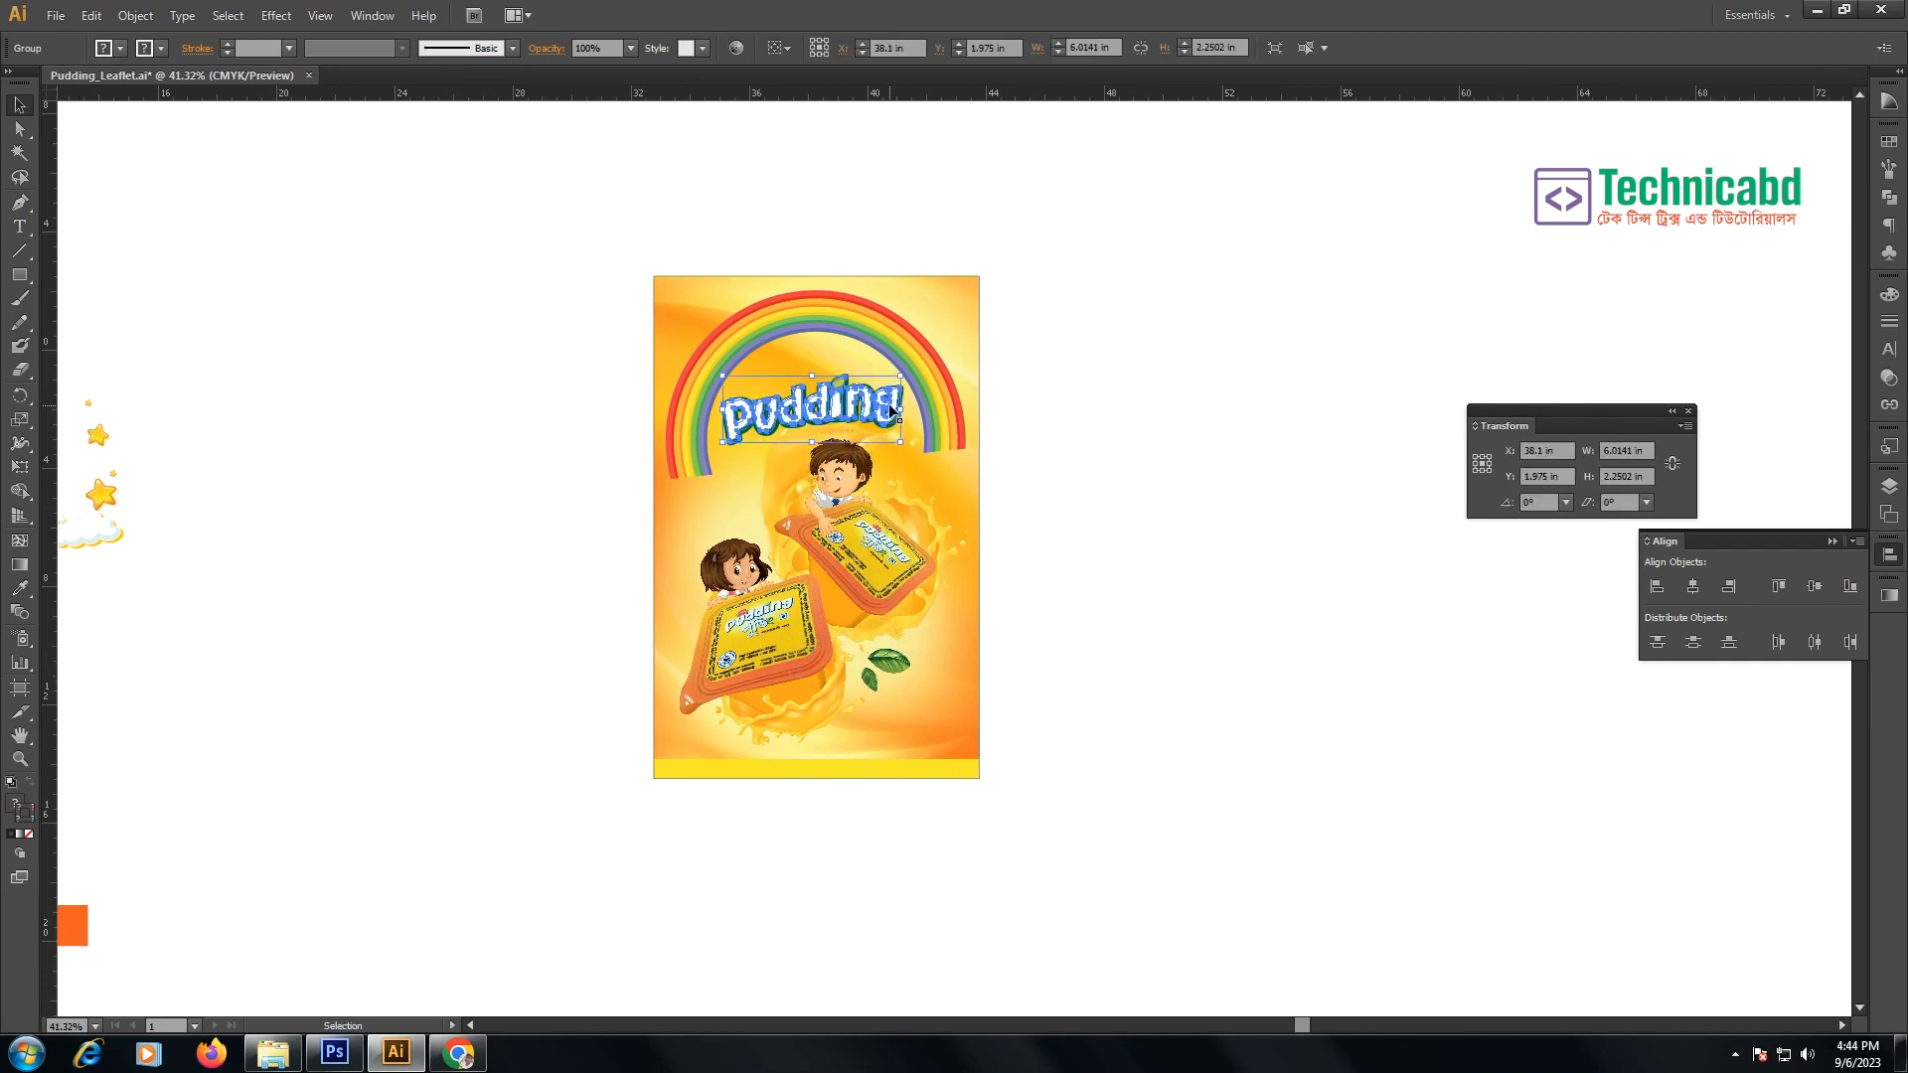
{"action": "left_click", "coordinate": [472, 299]}
{"action": "left_click_drag", "start_coordinate": [482, 328], "coordinate": [825, 442]}
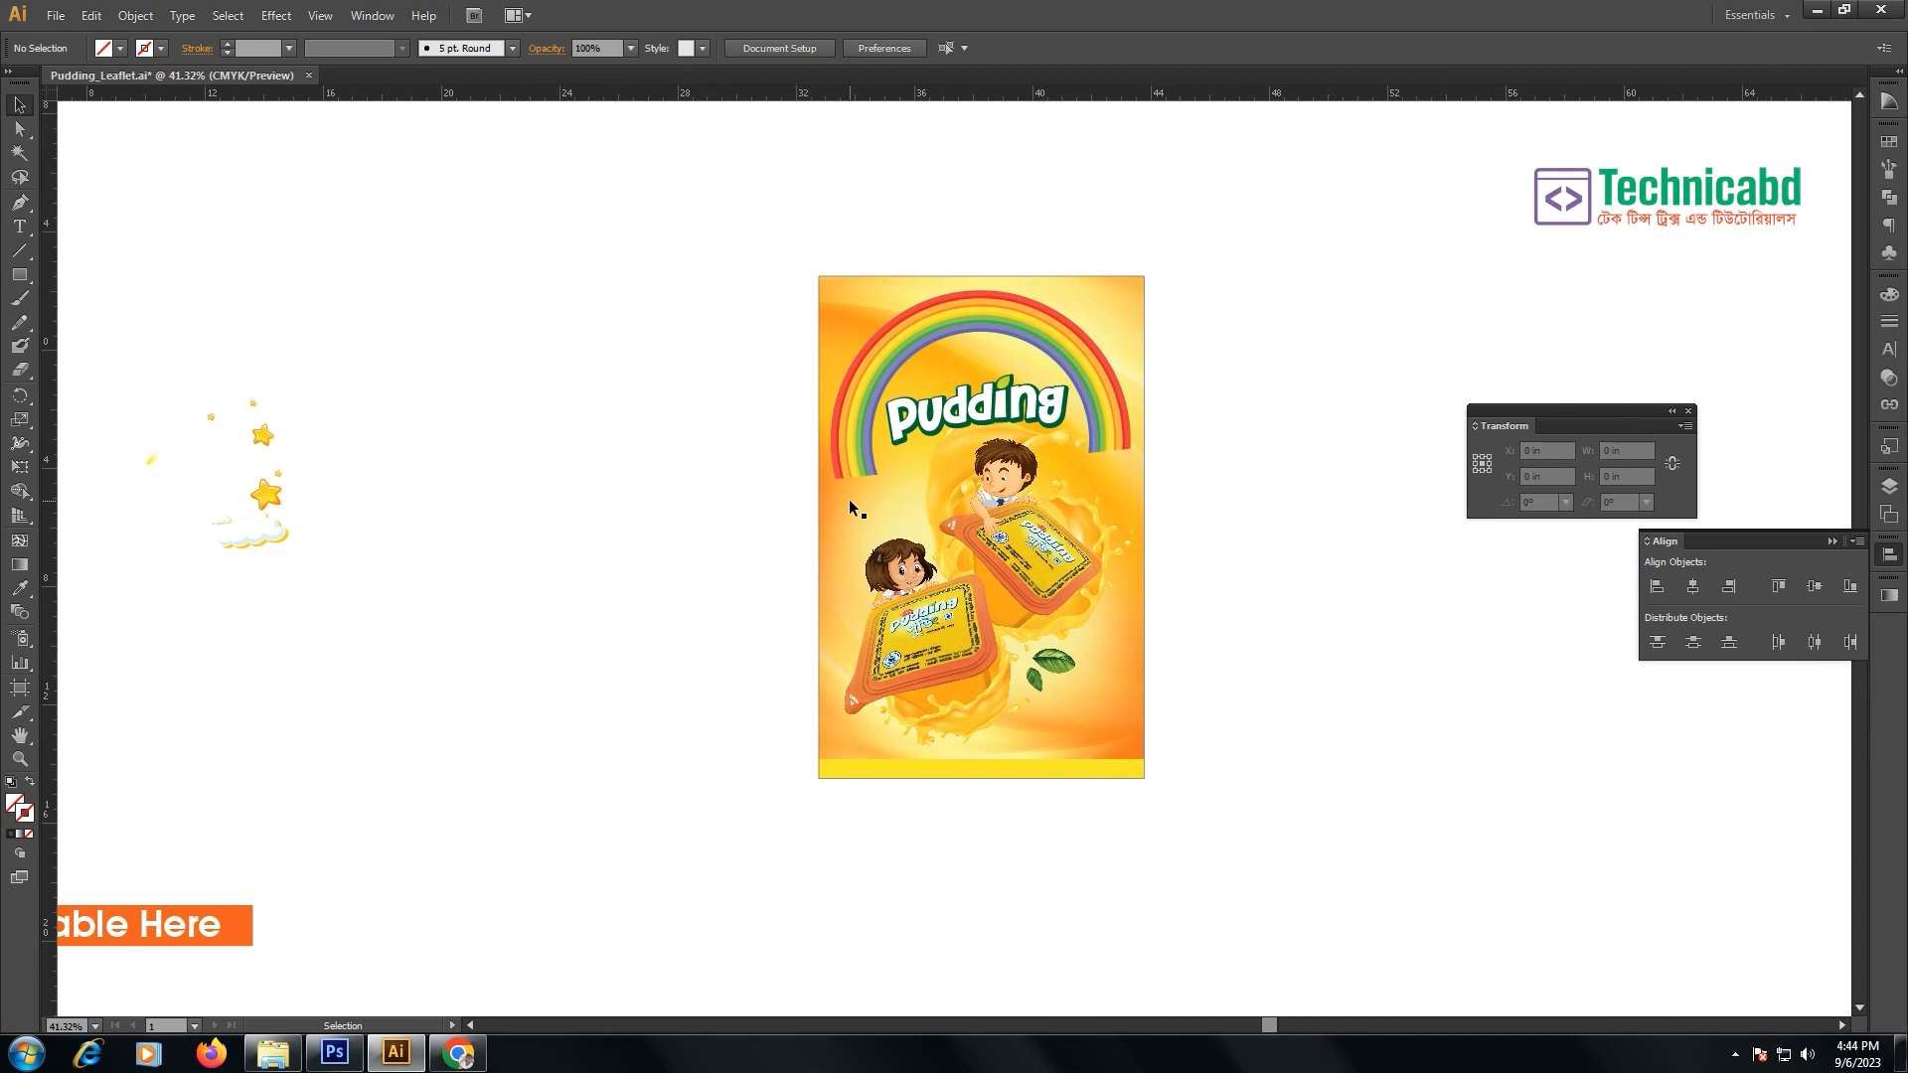
{"action": "left_click_drag", "start_coordinate": [369, 599], "coordinate": [1114, 452]}
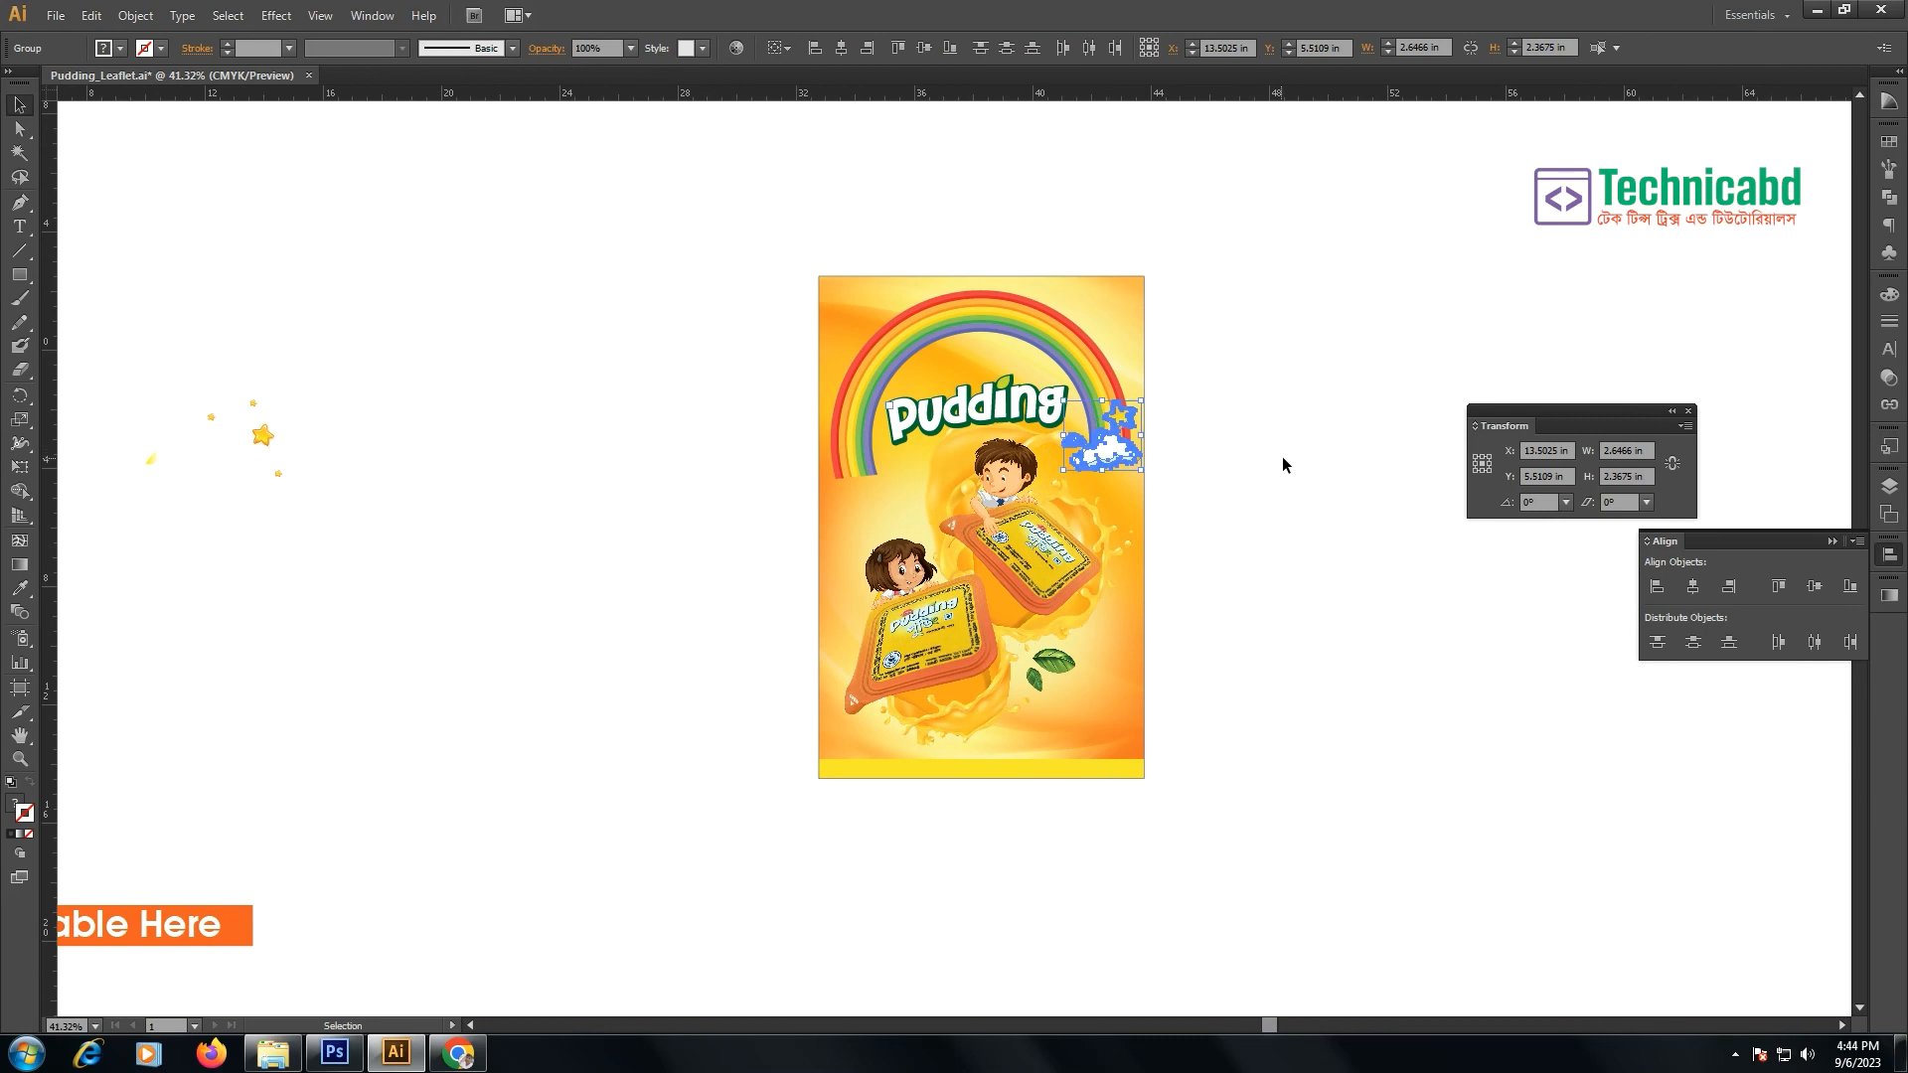
{"action": "left_click", "coordinate": [1282, 458]}
- Arrange the remaining clouds at the rainbow's left end and above the girl
{"action": "left_click_drag", "start_coordinate": [422, 571], "coordinate": [801, 587]}
{"action": "left_click_drag", "start_coordinate": [529, 678], "coordinate": [348, 564]}
{"action": "left_click_drag", "start_coordinate": [1160, 552], "coordinate": [1200, 487]}
{"action": "left_click", "coordinate": [890, 447]}
{"action": "left_click_drag", "start_coordinate": [904, 475], "coordinate": [730, 482]}
{"action": "left_click_drag", "start_coordinate": [614, 409], "coordinate": [417, 526]}
- Place the remaining star groups along the right and left sides of the rainbow
{"action": "left_click_drag", "start_coordinate": [478, 460], "coordinate": [1316, 377]}
{"action": "left_click_drag", "start_coordinate": [256, 594], "coordinate": [187, 384]}
{"action": "left_click_drag", "start_coordinate": [197, 534], "coordinate": [1065, 450]}
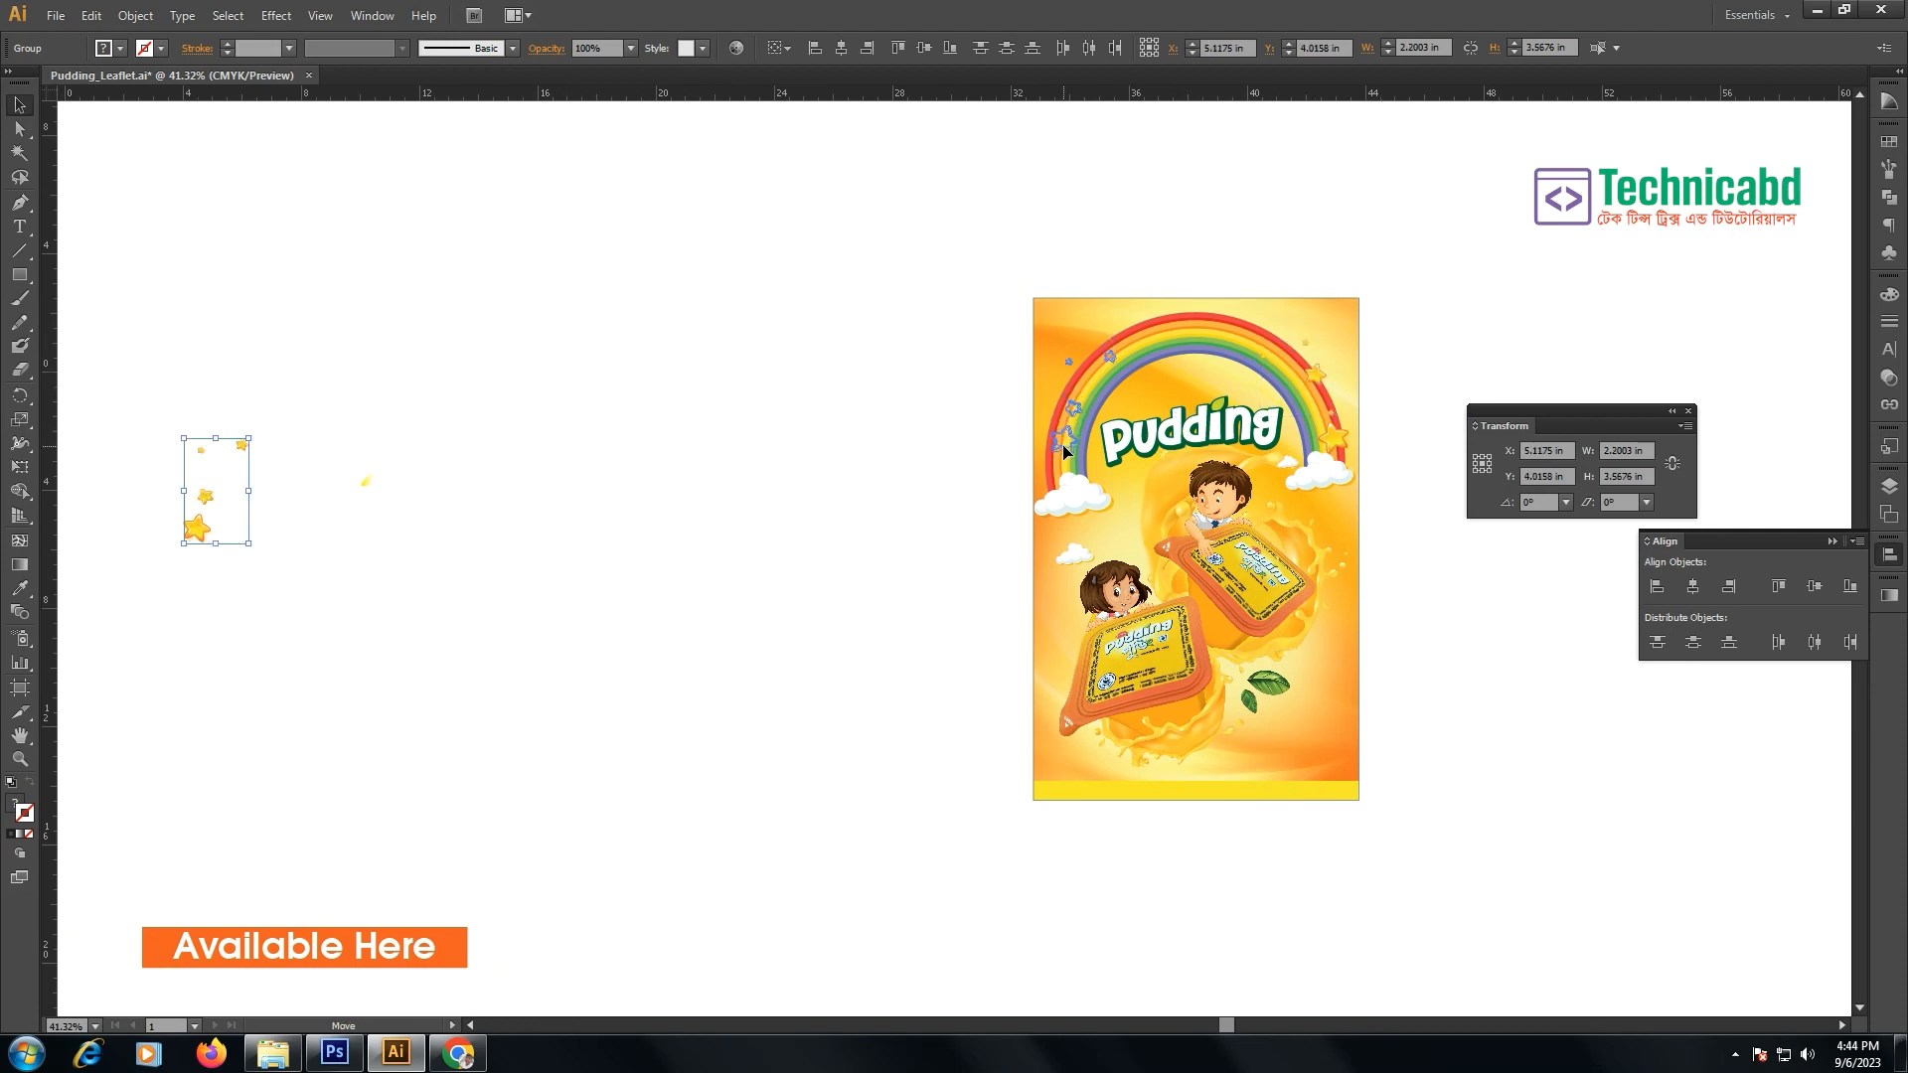
{"action": "left_click_drag", "start_coordinate": [532, 455], "coordinate": [533, 455]}
{"action": "left_click_drag", "start_coordinate": [239, 409], "coordinate": [595, 555]}
- Fine-tune the positions of the individual stars on the rainbow's left side
{"action": "left_click_drag", "start_coordinate": [978, 552], "coordinate": [863, 642]}
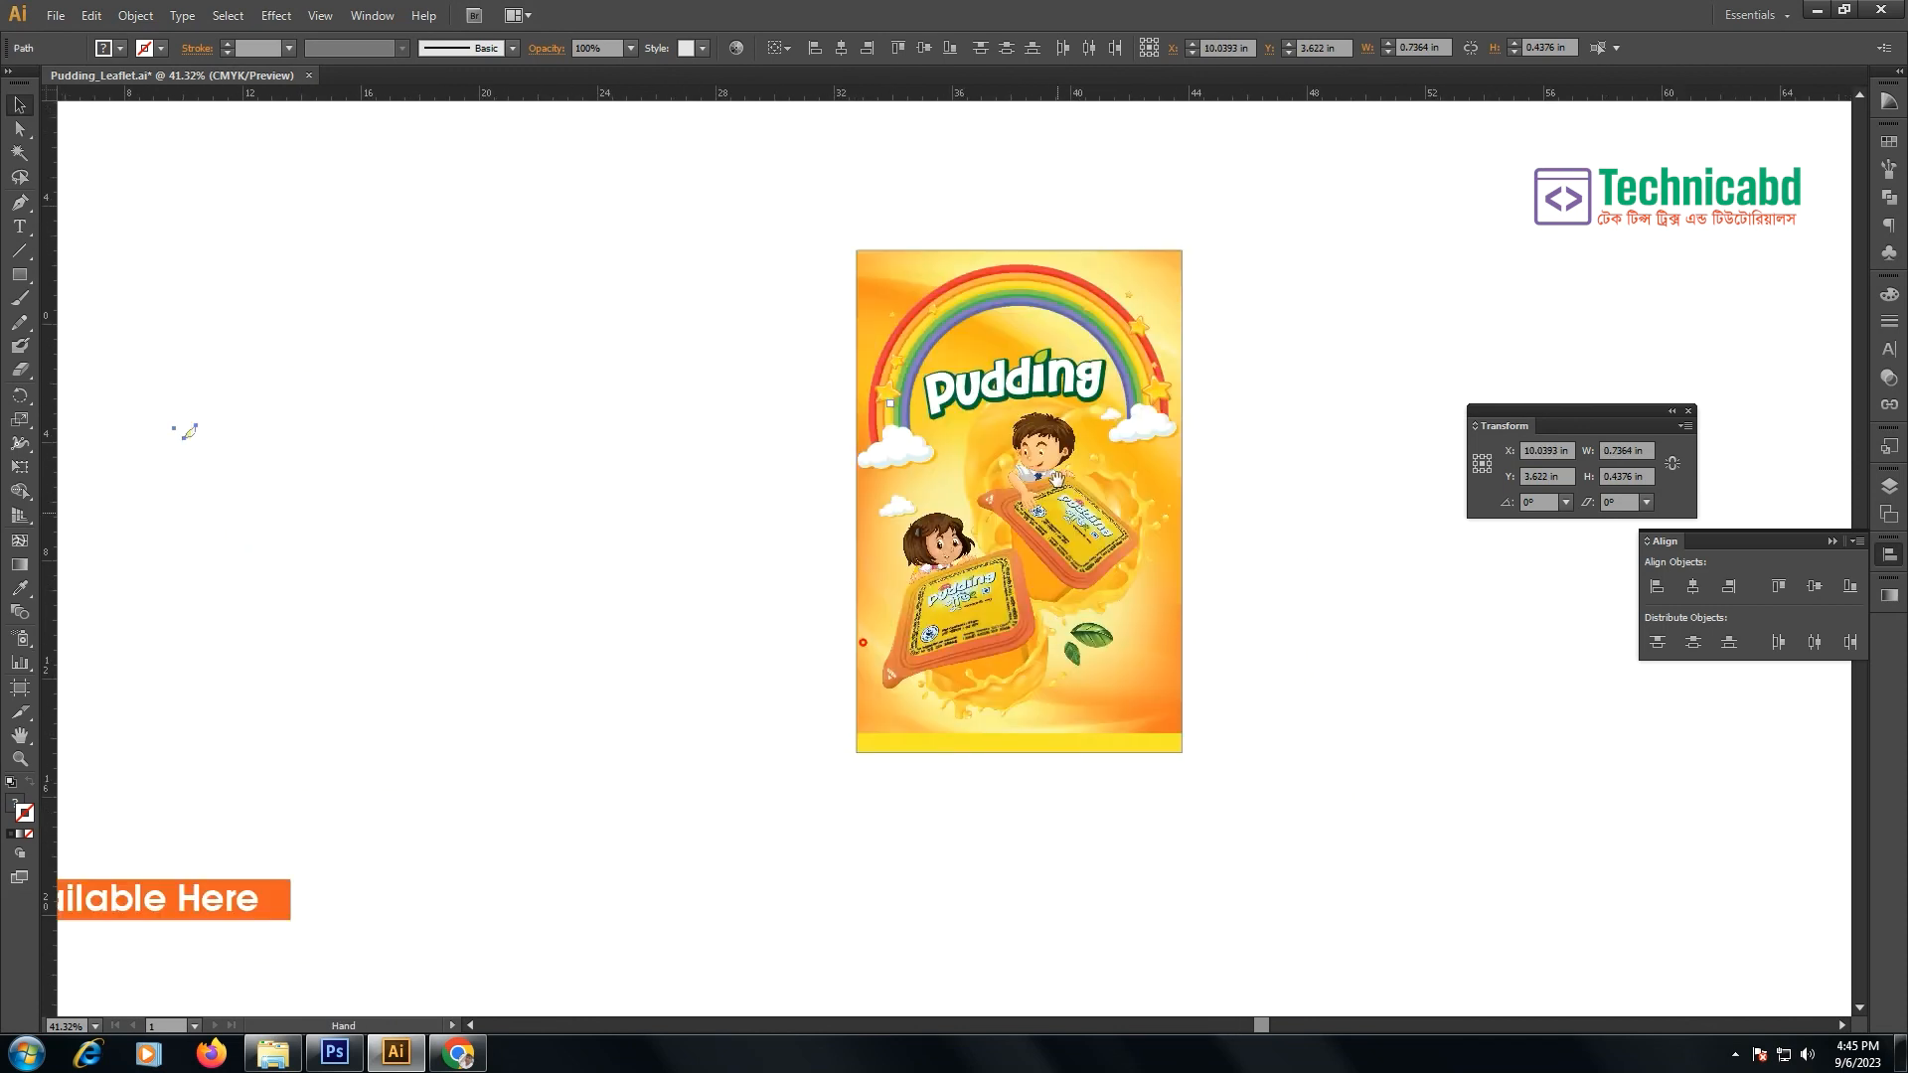
{"action": "left_click_drag", "start_coordinate": [823, 217], "coordinate": [1460, 889]}
{"action": "left_click_drag", "start_coordinate": [664, 326], "coordinate": [619, 411]}
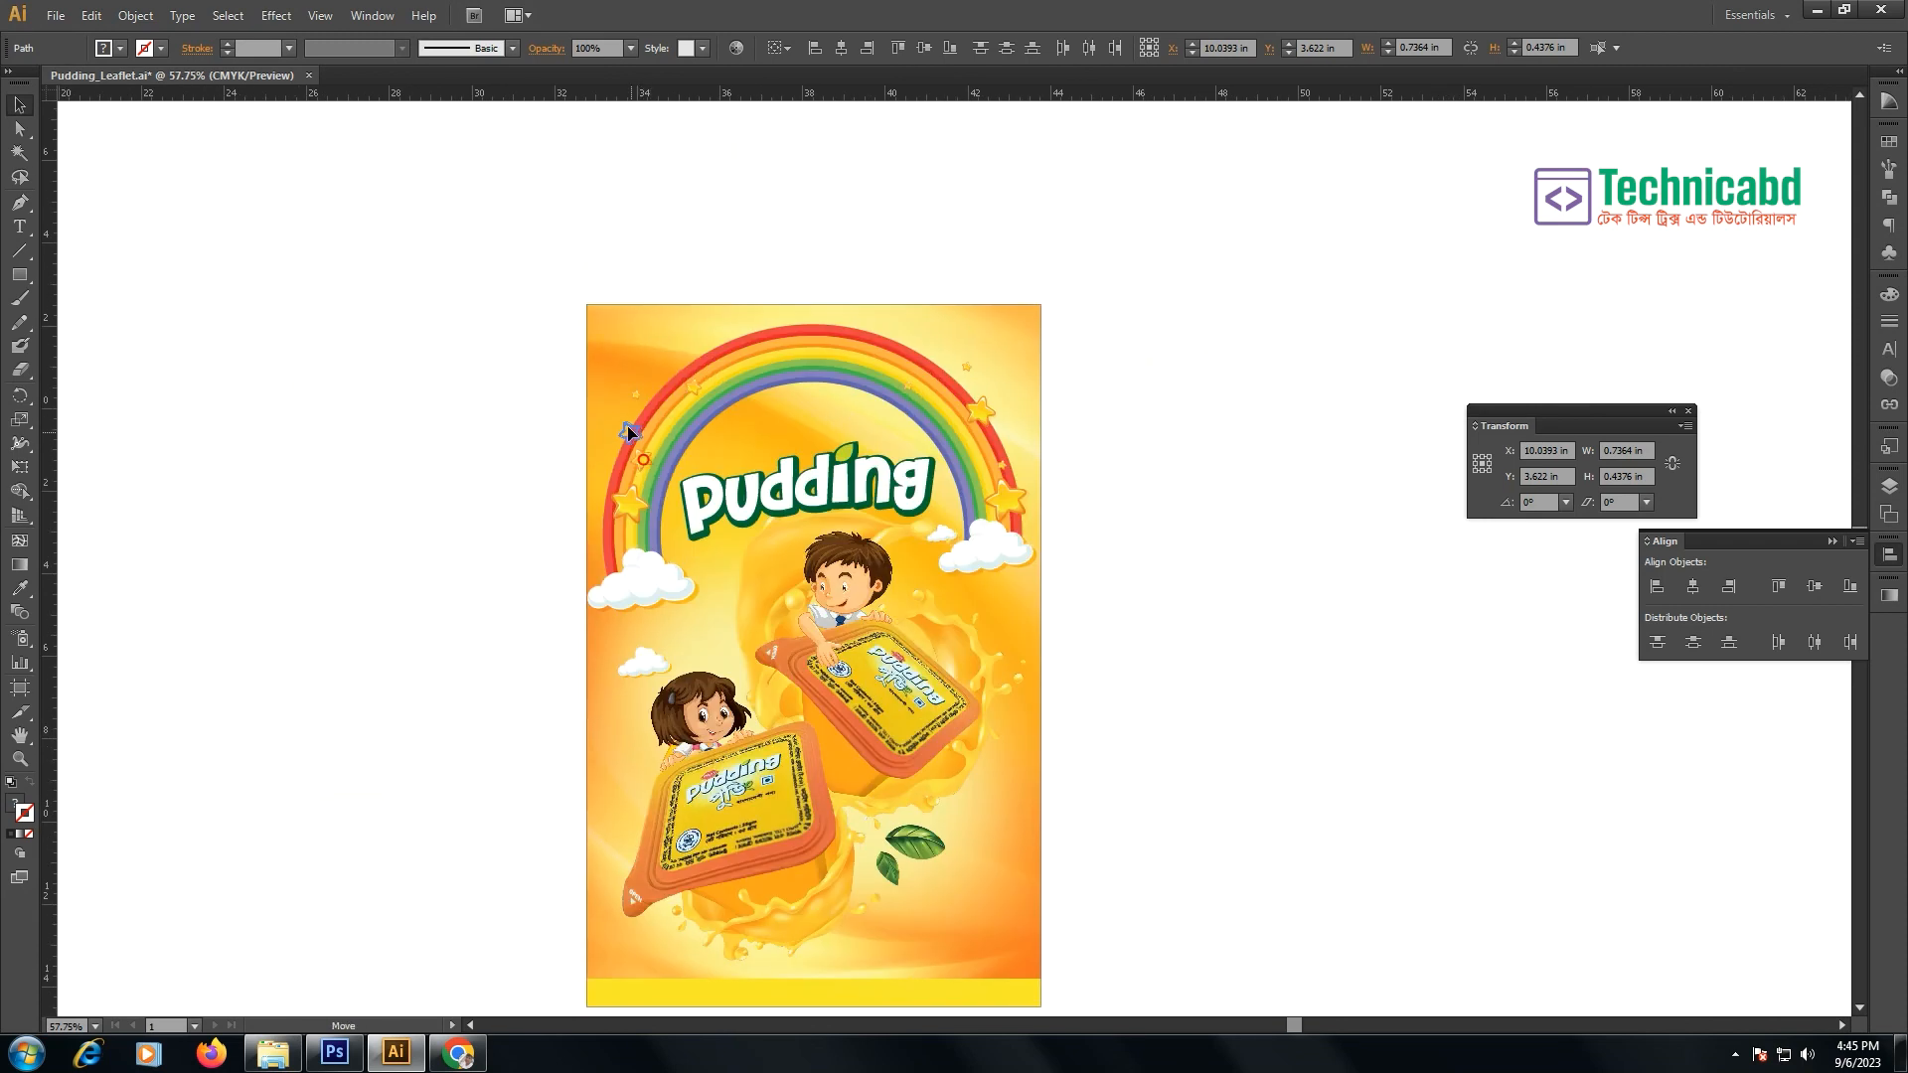
{"action": "left_click_drag", "start_coordinate": [630, 491], "coordinate": [621, 509]}
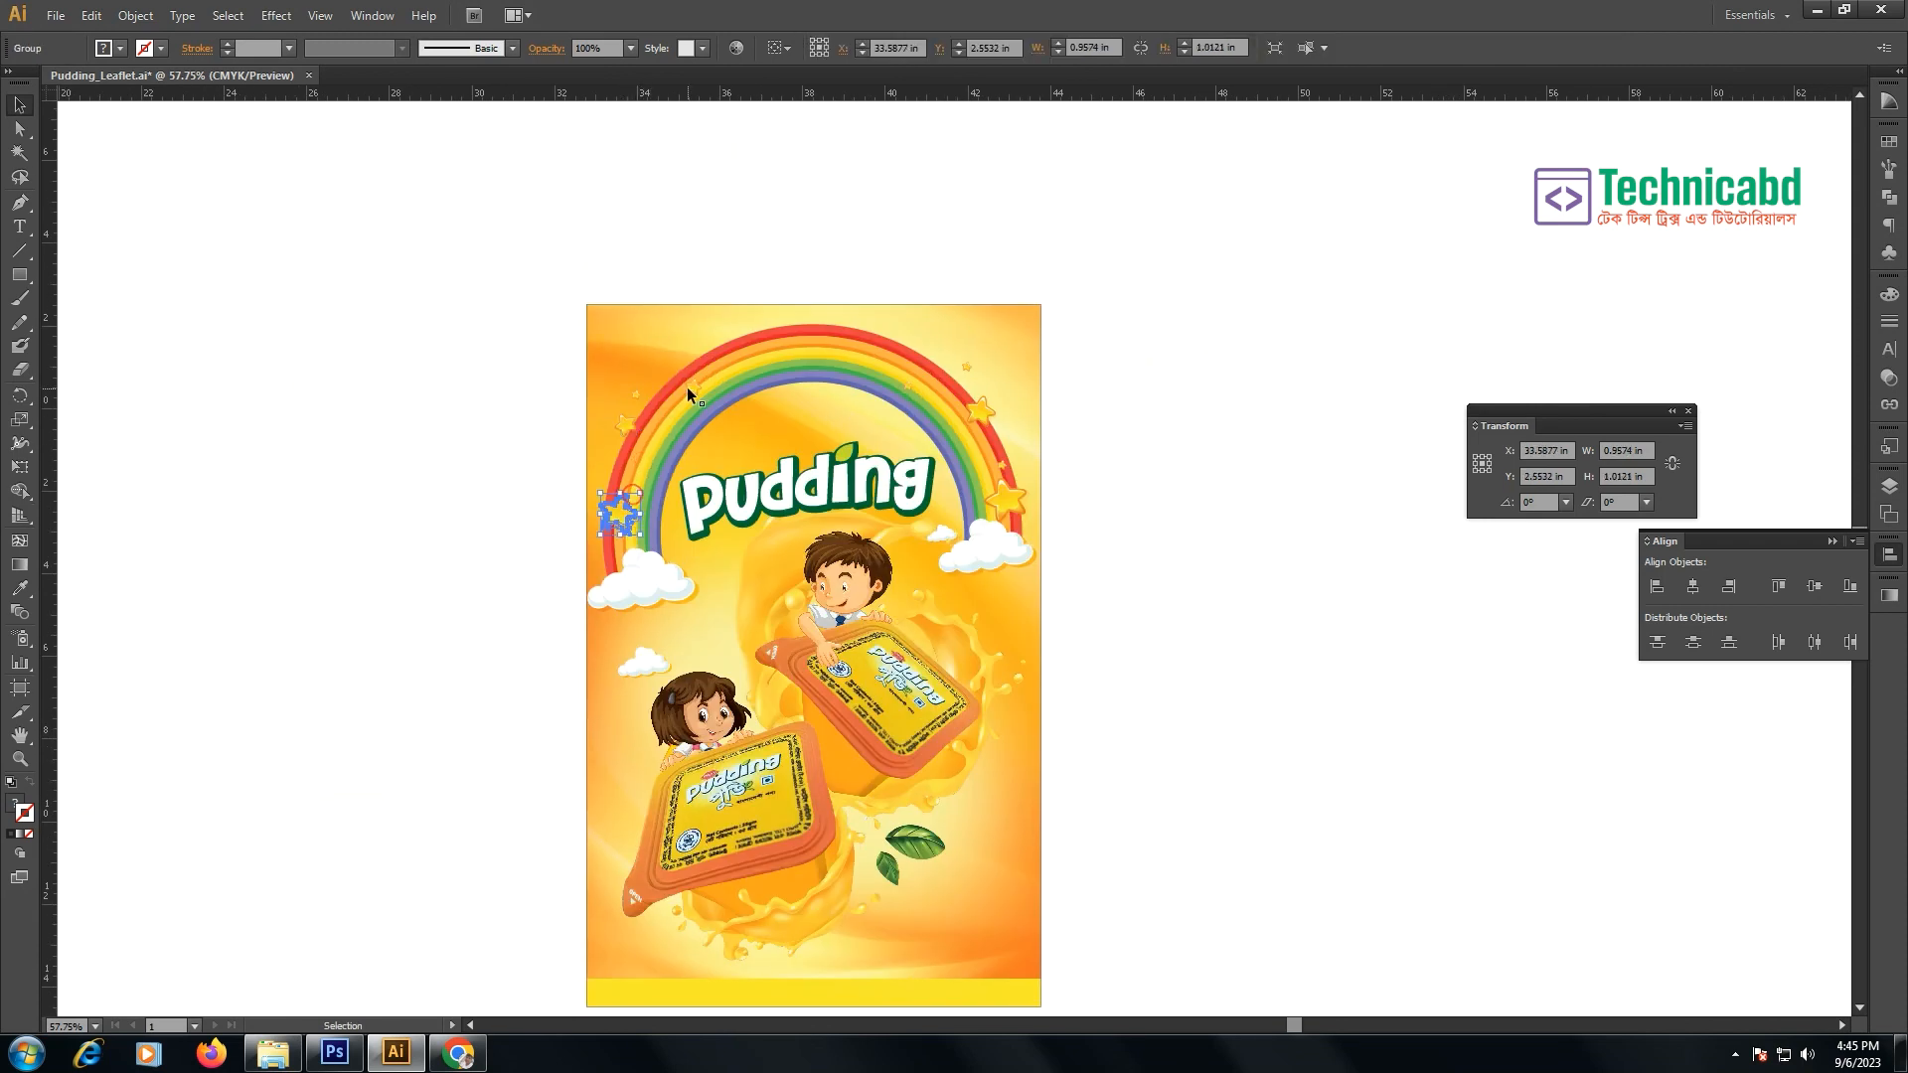
{"action": "left_click", "coordinate": [1198, 341]}
{"action": "left_click_drag", "start_coordinate": [1117, 531], "coordinate": [1116, 491]}
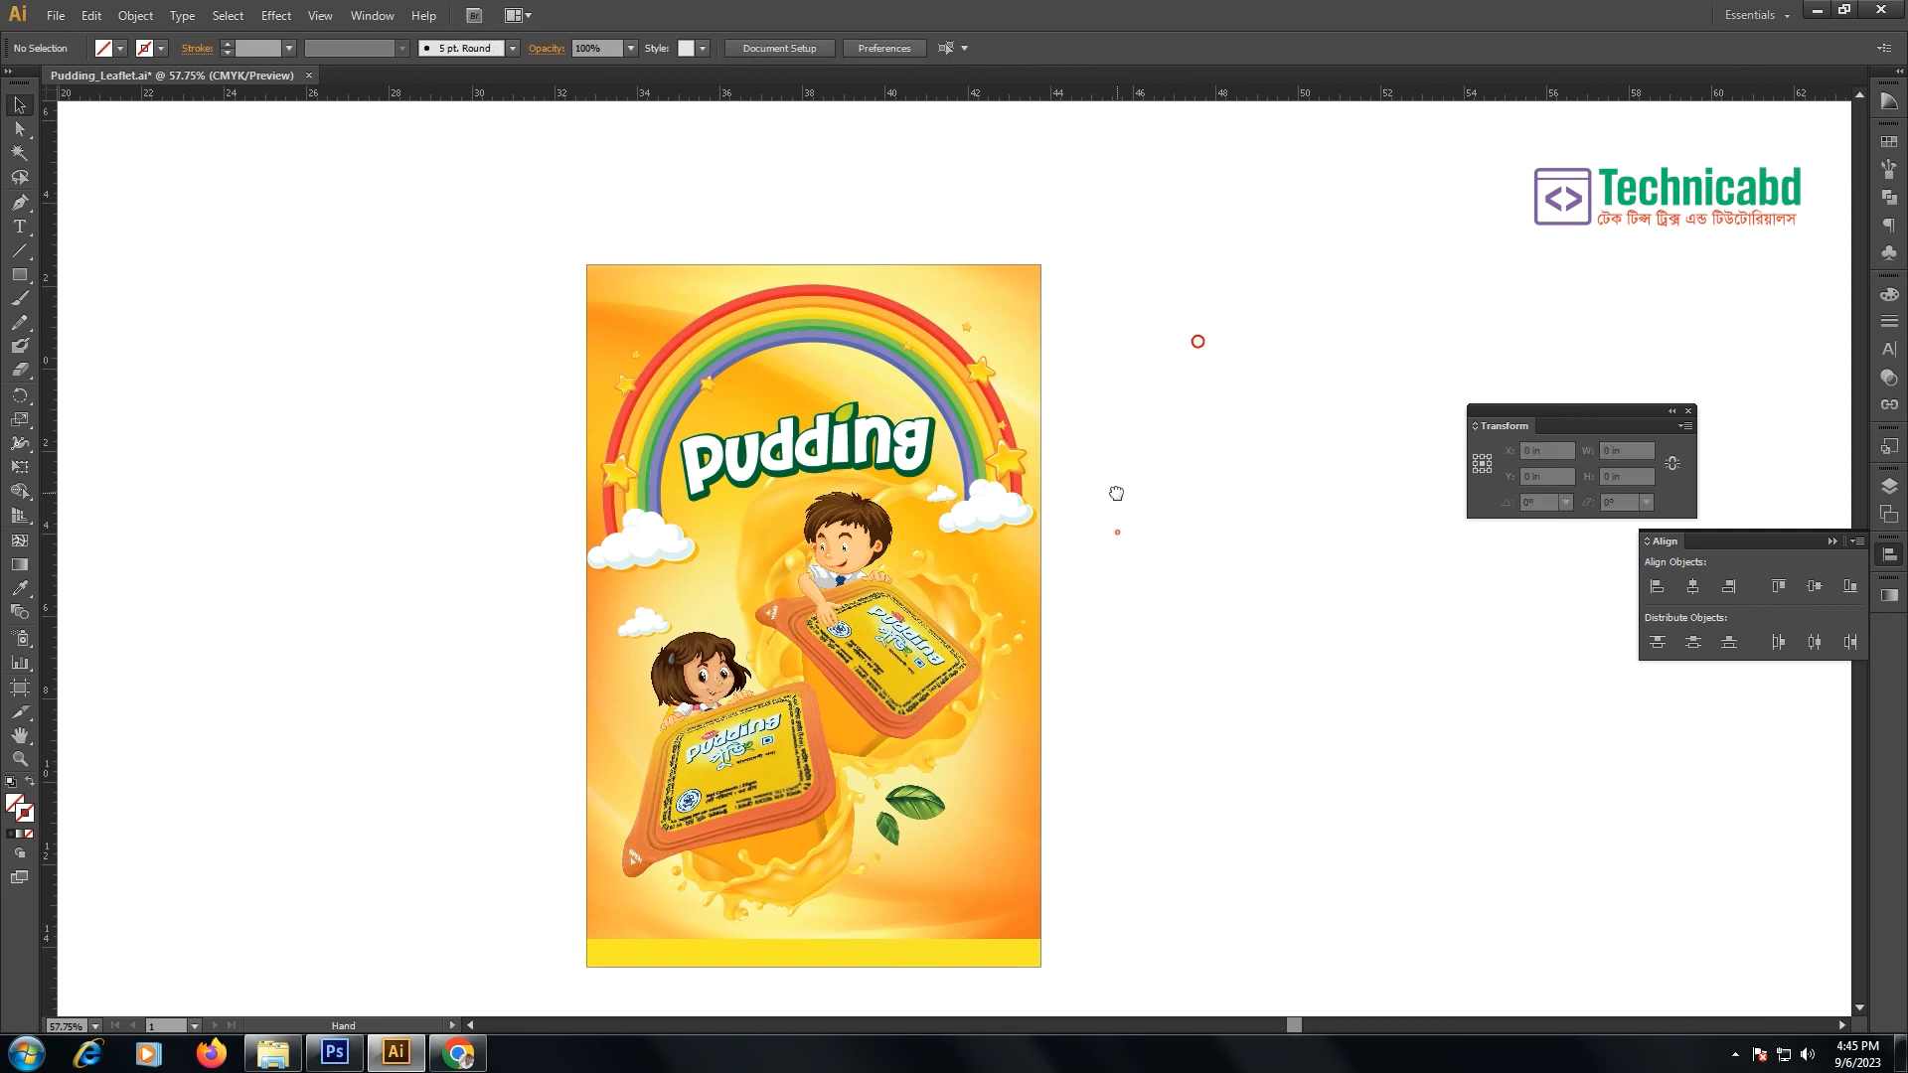
{"action": "left_click", "coordinate": [884, 453]}
{"action": "left_click", "coordinate": [1158, 453]}
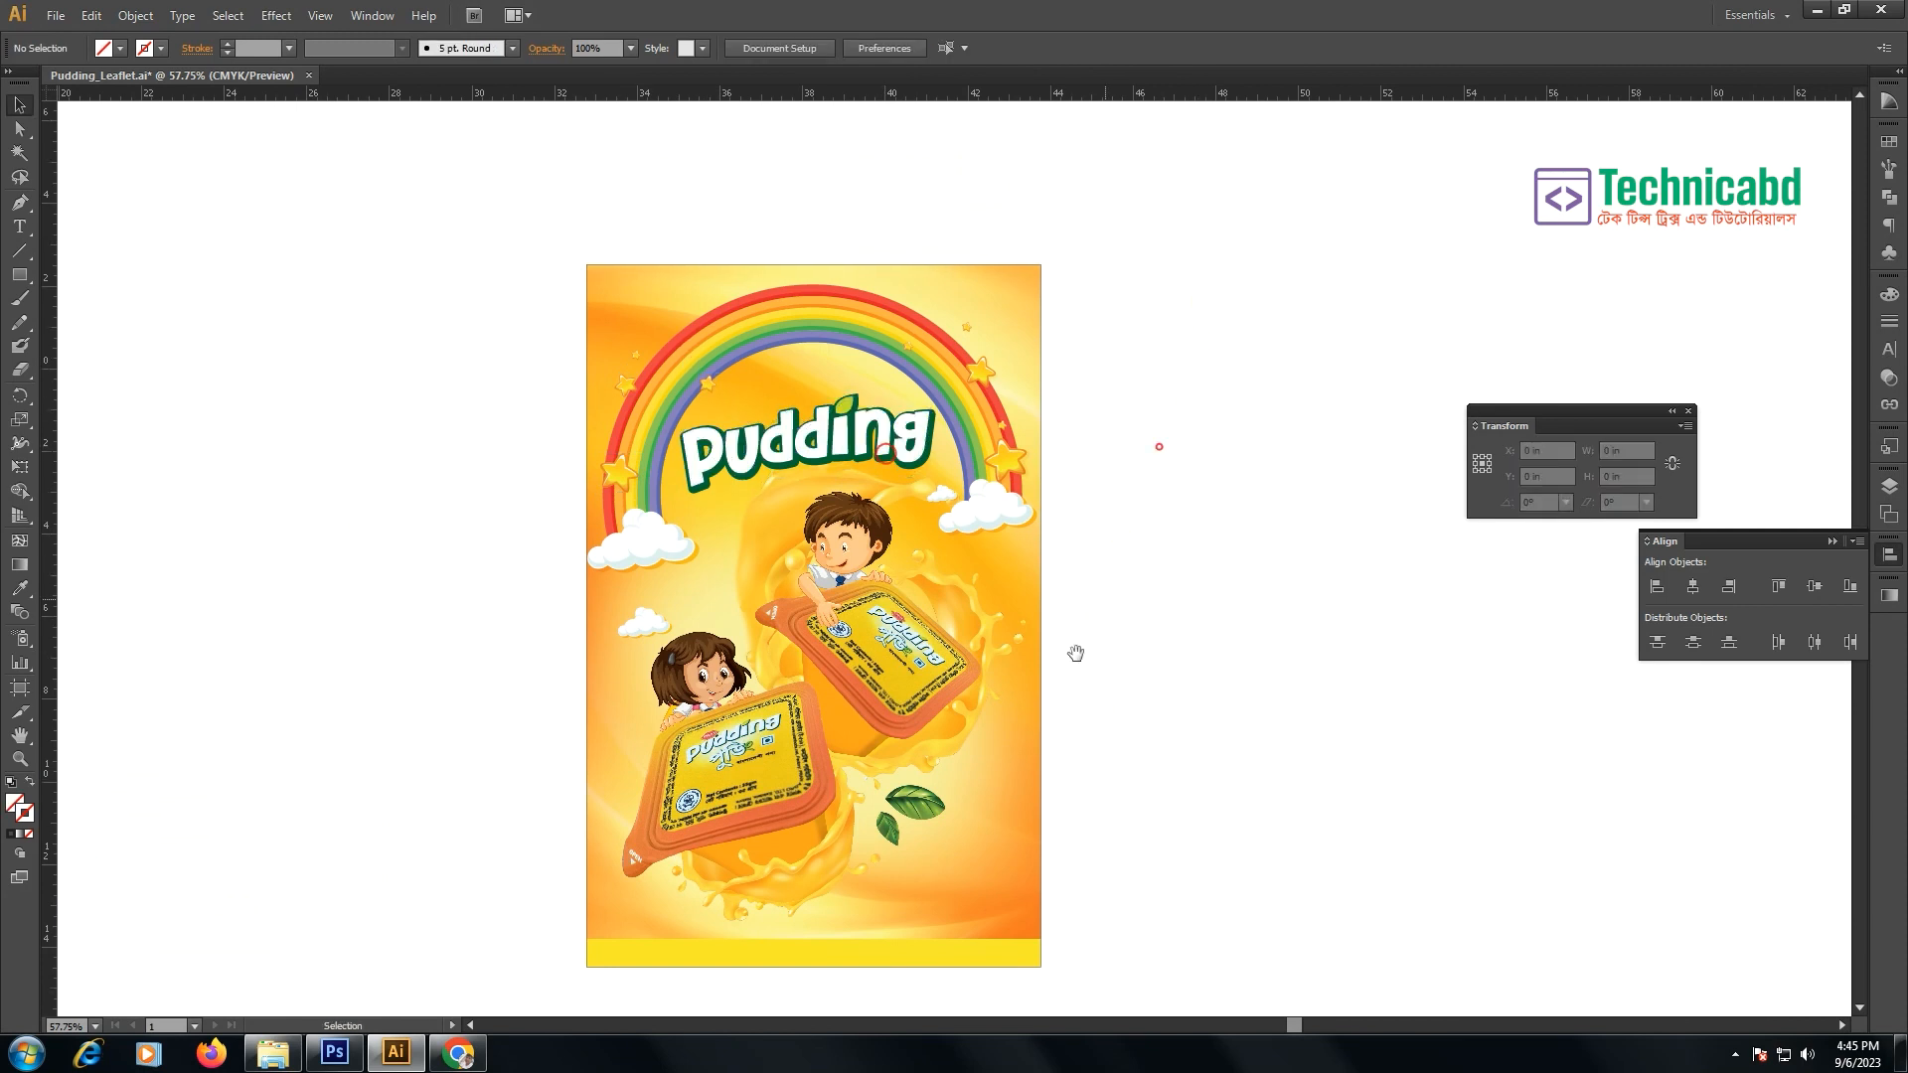
{"action": "left_click_drag", "start_coordinate": [1075, 663], "coordinate": [1082, 559]}
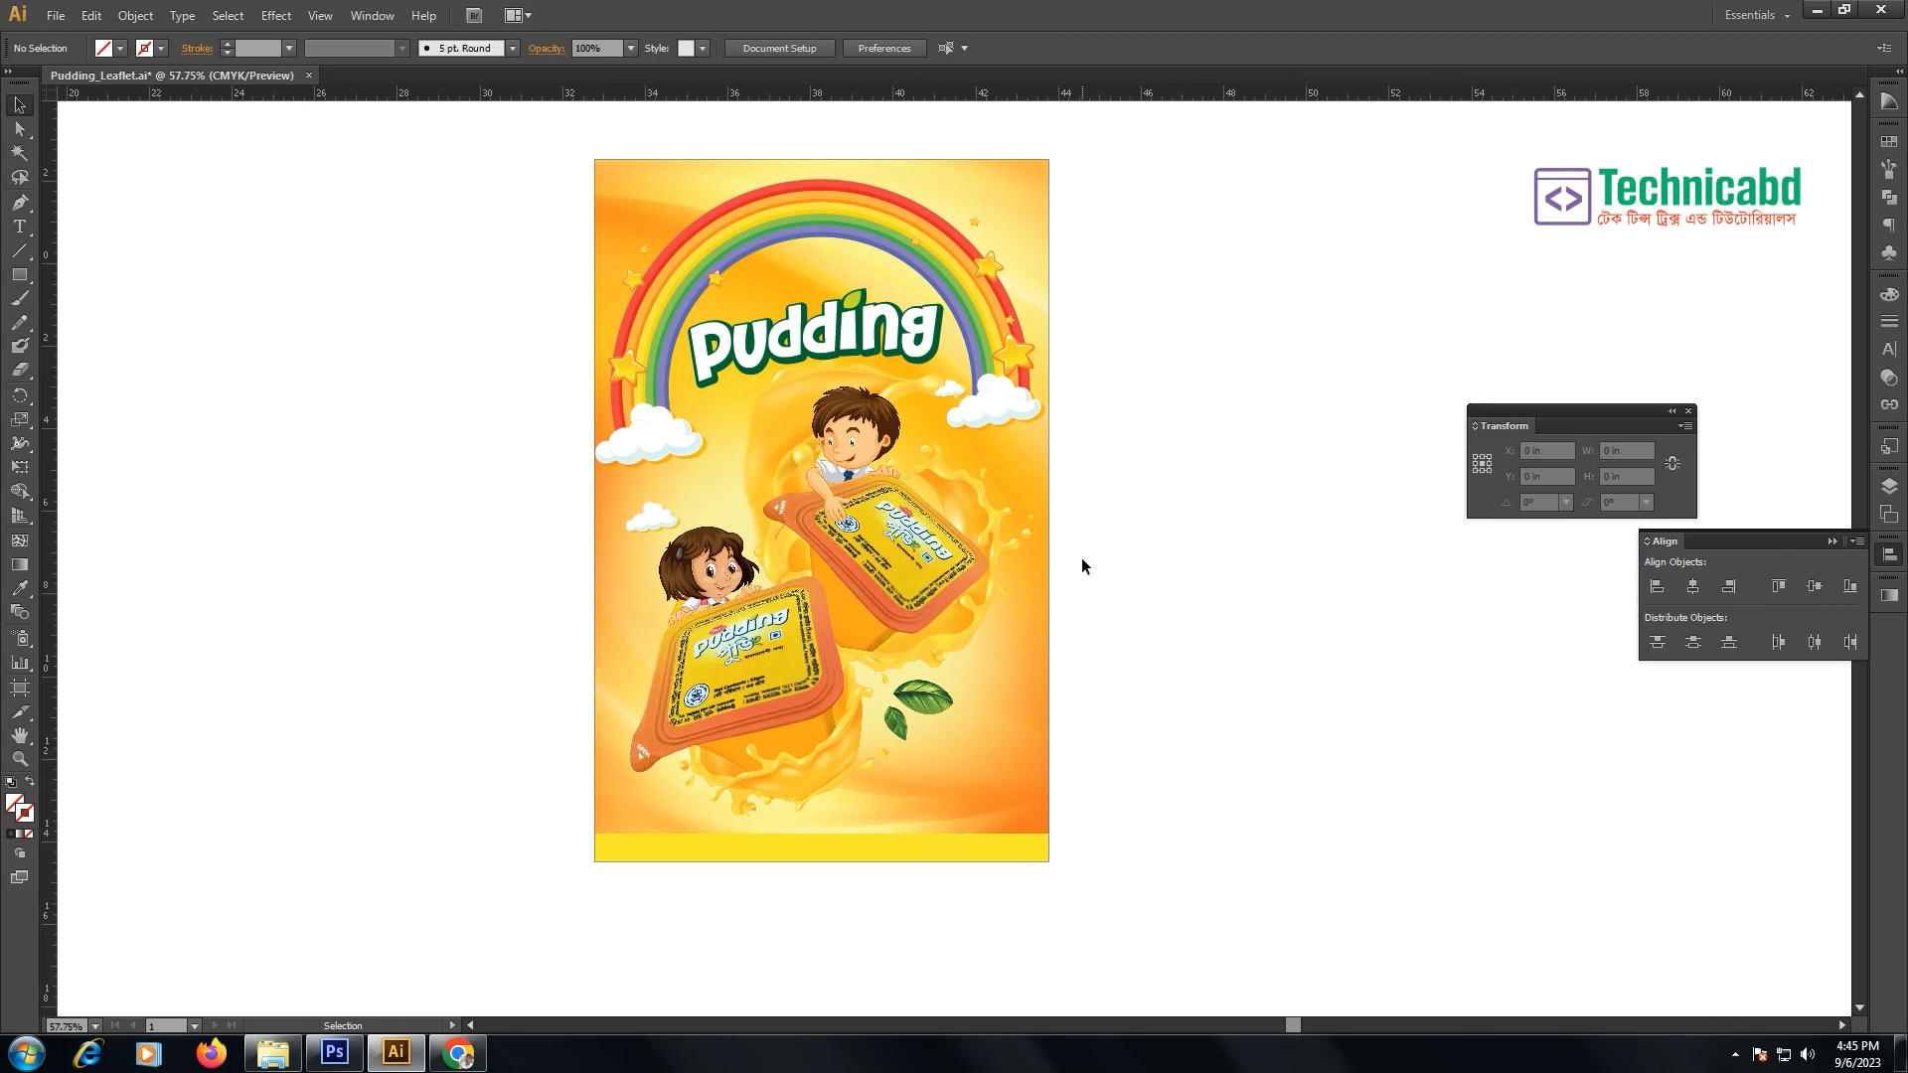
- Shrink the page-sized outline rectangle from its upper edge to an 11 in wide strip about 1.22 in high along the page's bottom
{"action": "left_click", "coordinate": [1026, 551]}
{"action": "left_click", "coordinate": [1205, 602]}
{"action": "left_click_drag", "start_coordinate": [1163, 788], "coordinate": [995, 780]}
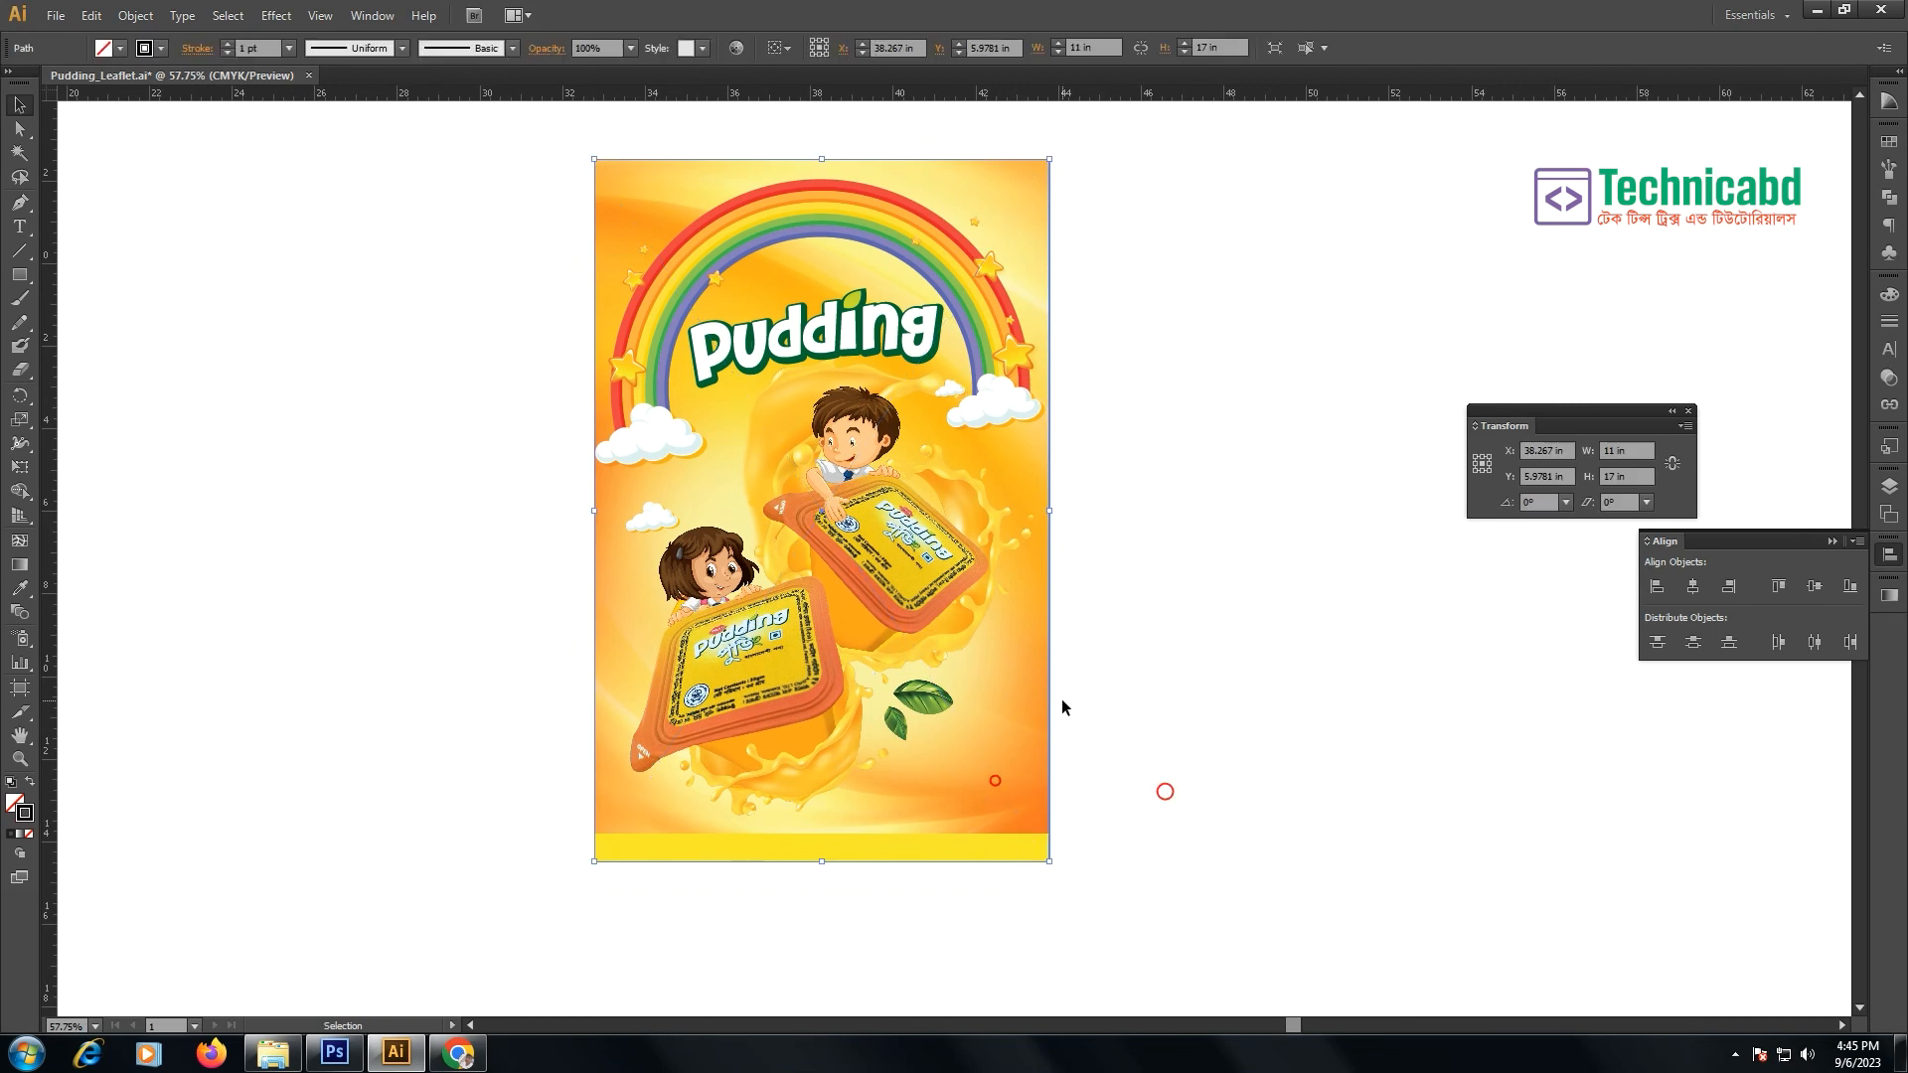
{"action": "left_click", "coordinate": [1153, 696]}
{"action": "key", "text": "v"}
{"action": "left_click", "coordinate": [852, 184]}
{"action": "left_click_drag", "start_coordinate": [821, 159], "coordinate": [813, 811]}
- Fill the bottom strip with the orange sampled from the pudding cup's rim and deselect it
{"action": "left_click", "coordinate": [21, 591]}
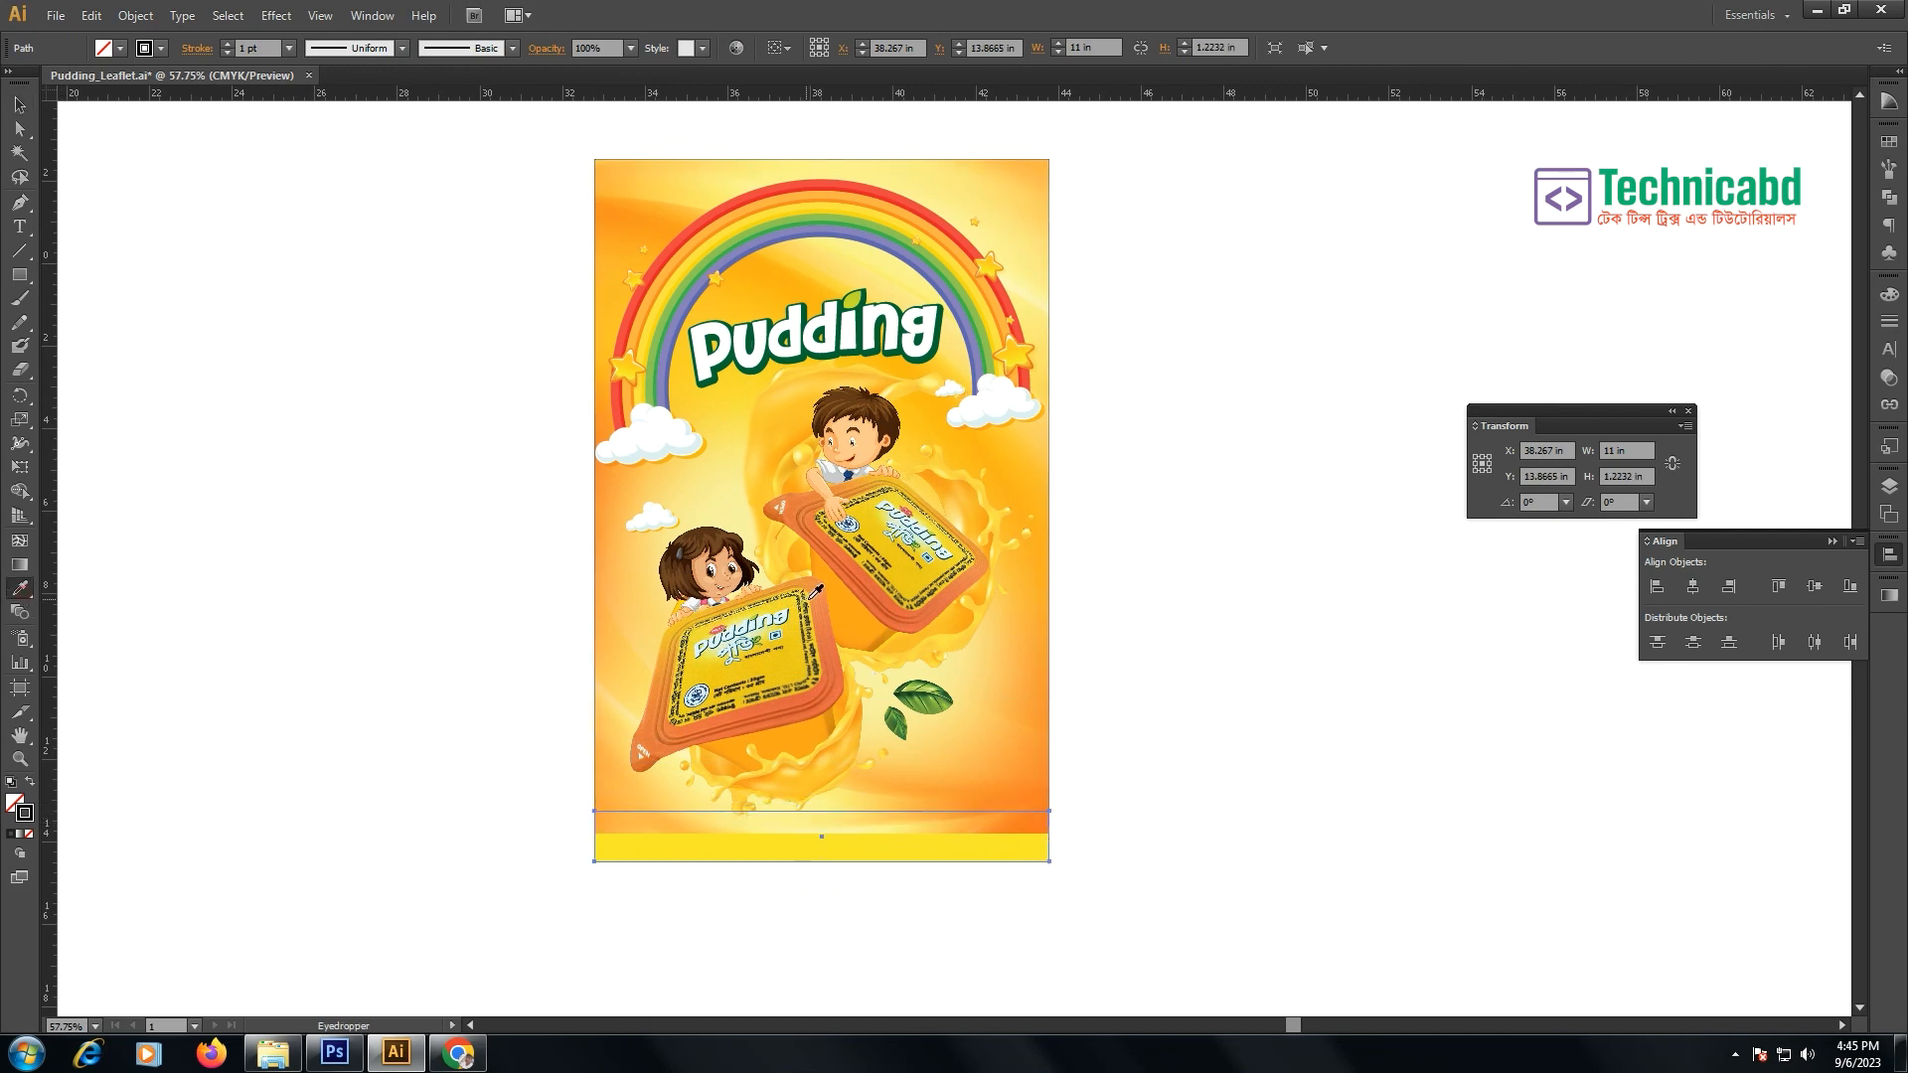
{"action": "left_click", "coordinate": [875, 584]}
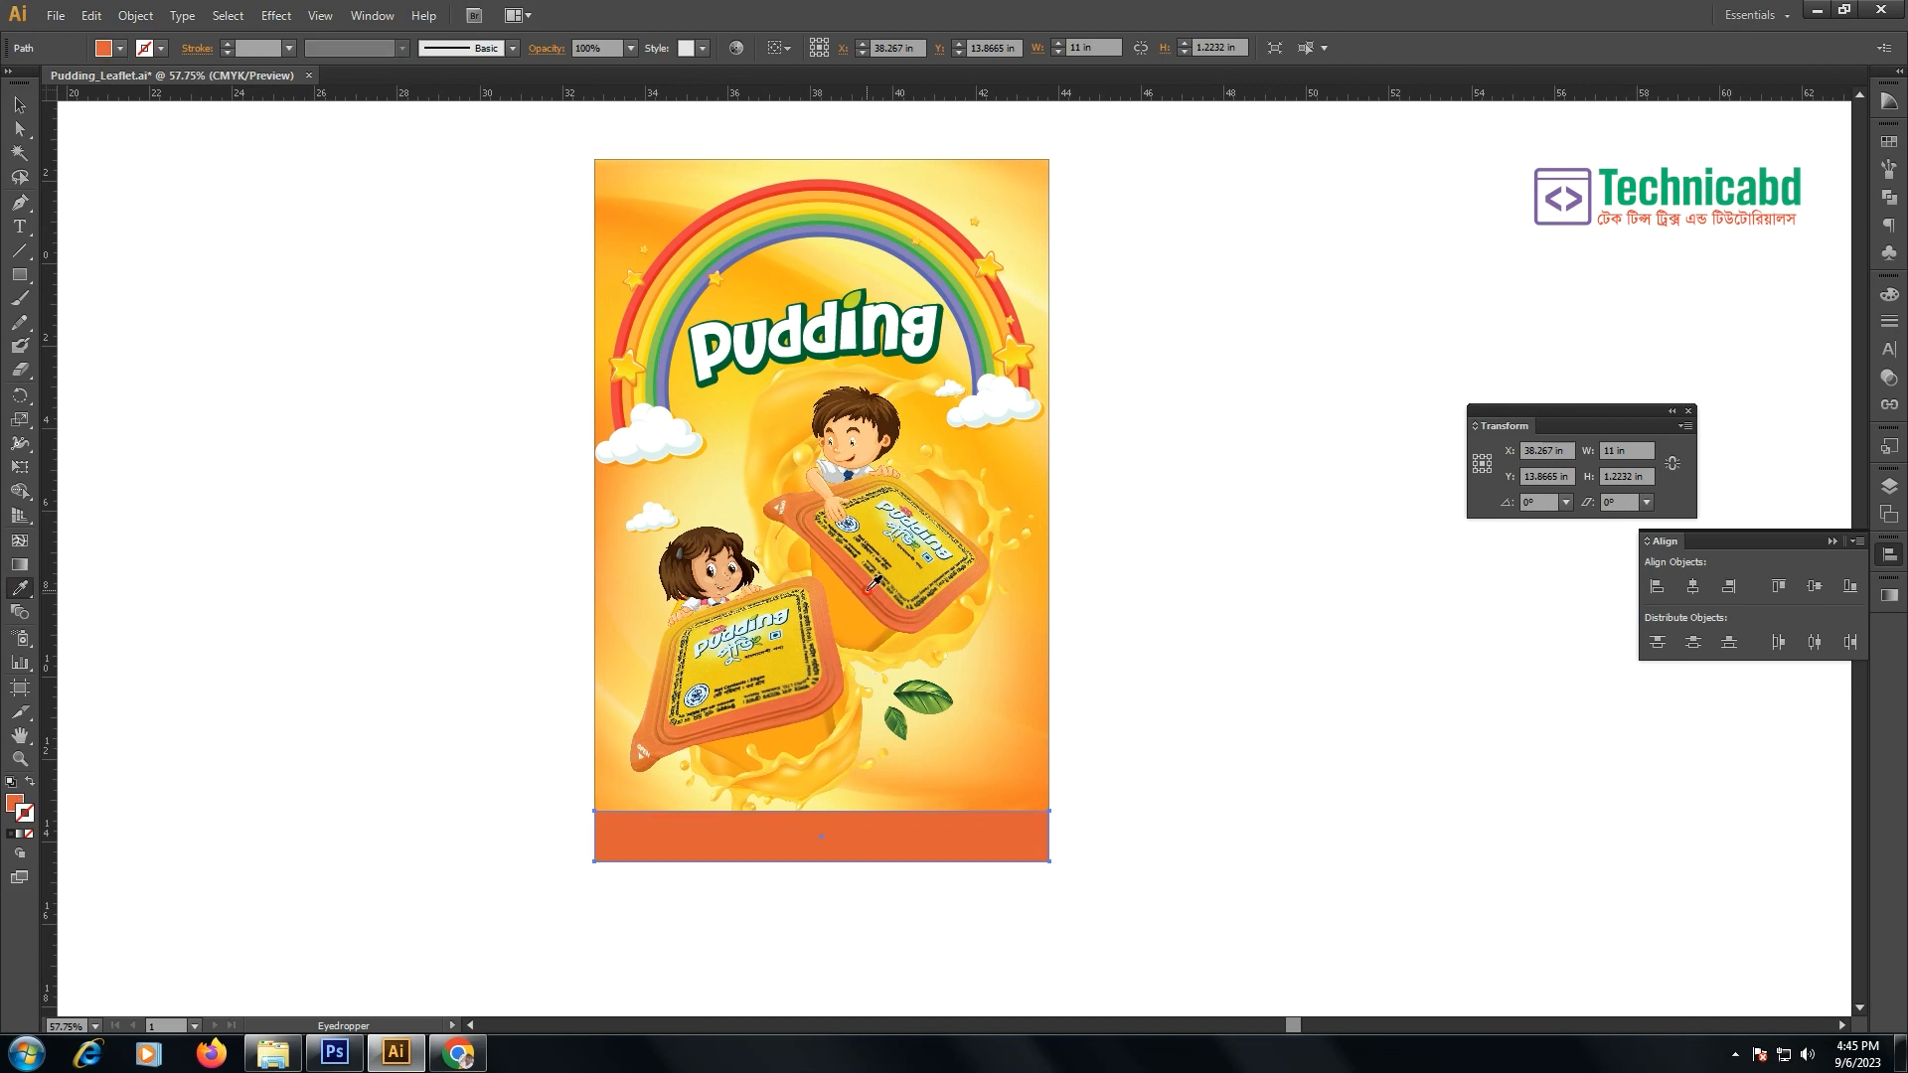
{"action": "left_click", "coordinate": [21, 106]}
{"action": "left_click", "coordinate": [239, 325]}
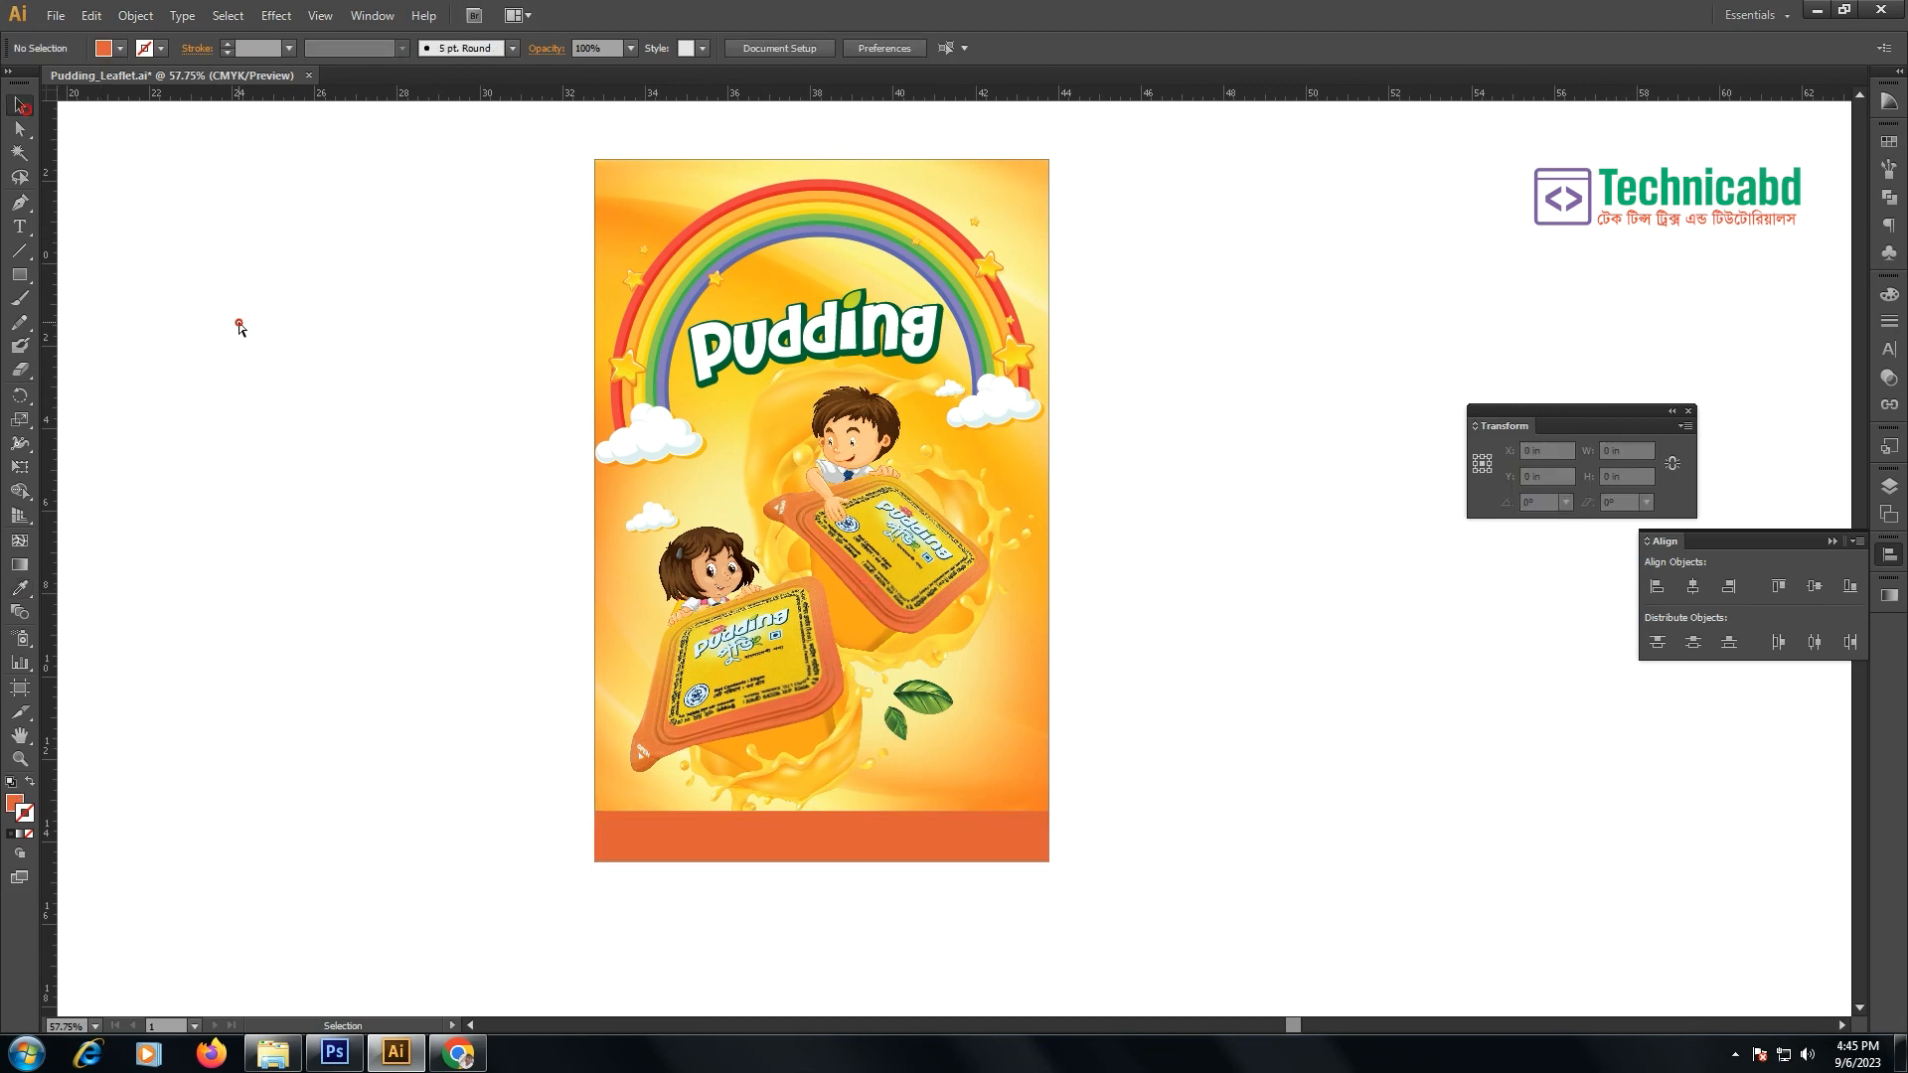
- Copy the "Available Here" text from the orange banner that lies beside the artboard
{"action": "key", "text": "ctrl+minus"}
{"action": "mouse_move", "coordinate": [332, 430]}
{"action": "left_mouse_down"}
{"action": "mouse_move", "coordinate": [361, 397]}
{"action": "mouse_move", "coordinate": [345, 437]}
{"action": "left_mouse_up"}
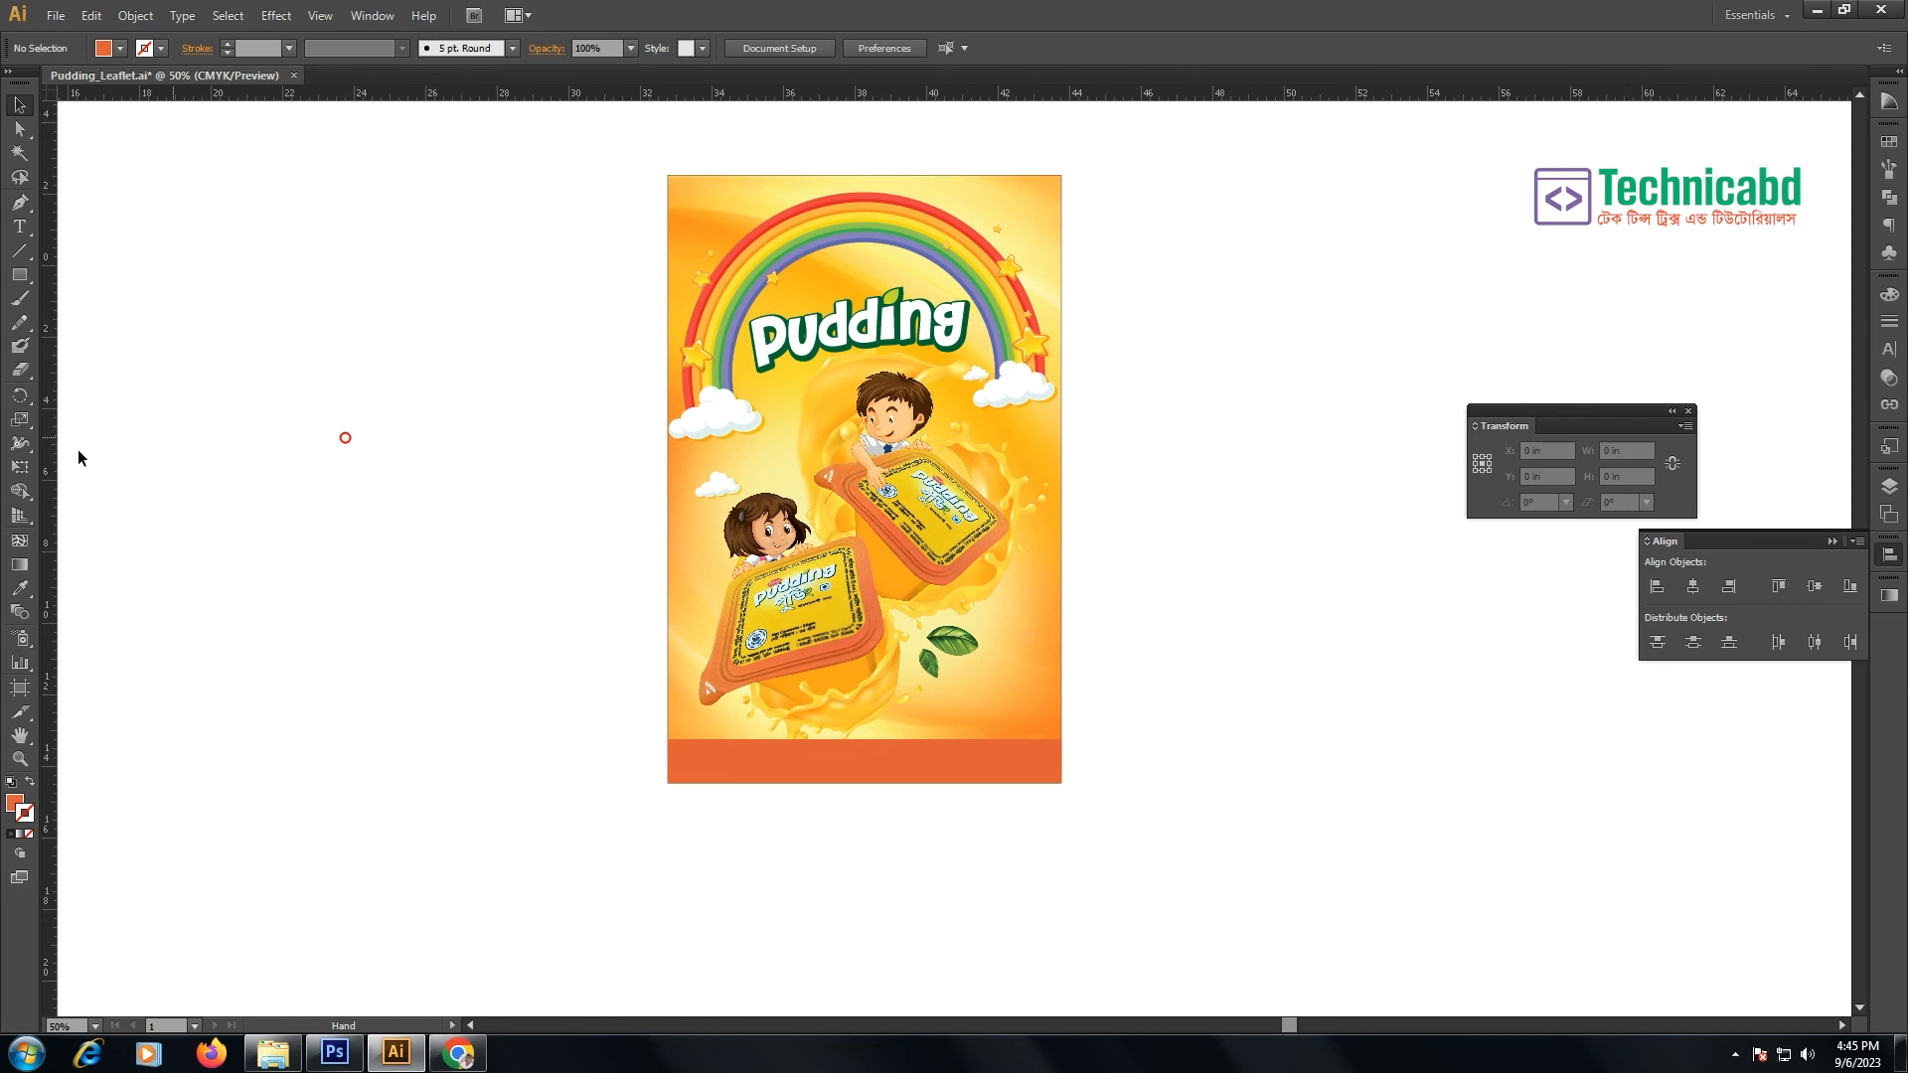
{"action": "left_click", "coordinate": [20, 227]}
{"action": "scroll", "coordinate": [497, 507], "scroll_direction": "down", "scroll_amount": 2}
{"action": "scroll", "coordinate": [497, 507], "scroll_direction": "left", "scroll_amount": 6}
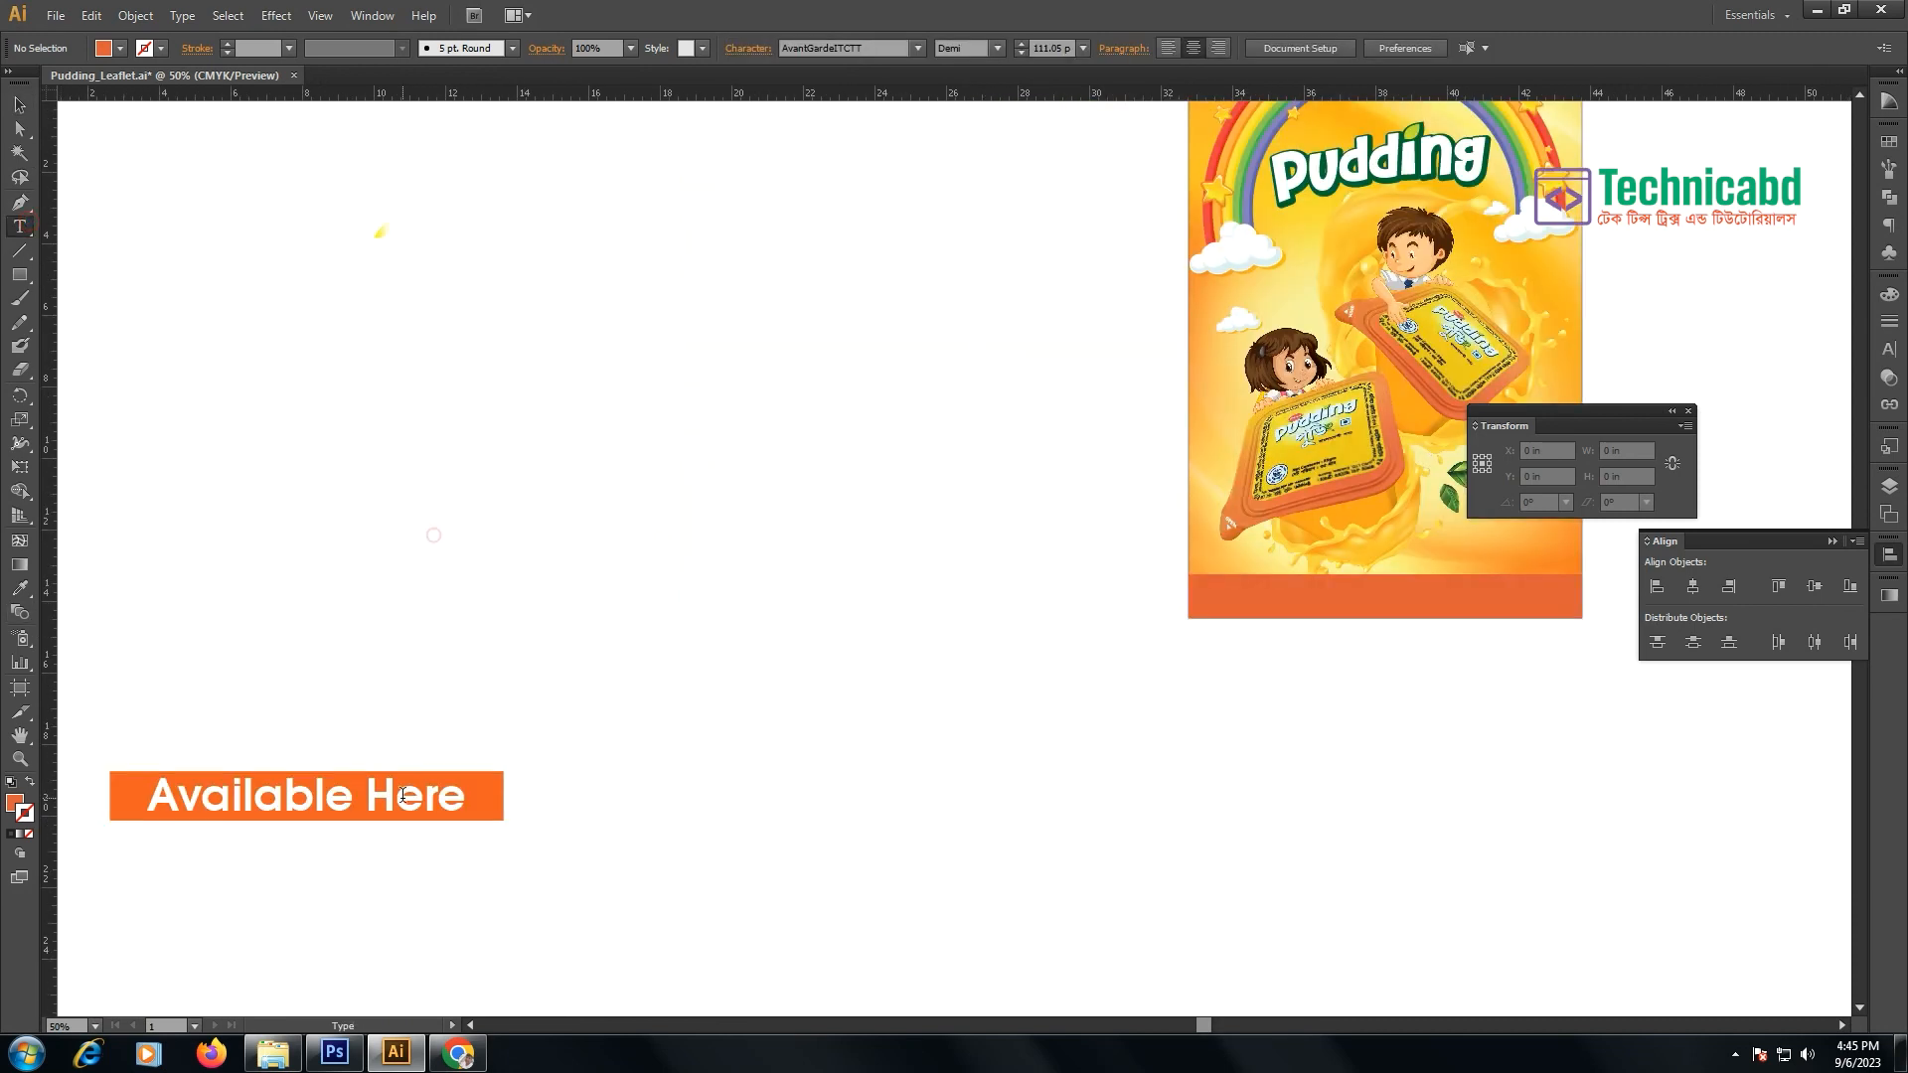
{"action": "double_click", "coordinate": [402, 795]}
{"action": "triple_click", "coordinate": [403, 795]}
{"action": "left_click", "coordinate": [676, 563], "text": "ctrl"}
- Paste the "Available Here" text onto the leaflet's orange bottom strip and fit it there at about 8.9 in wide
{"action": "left_click_drag", "start_coordinate": [990, 479], "coordinate": [433, 534]}
{"action": "left_click", "coordinate": [722, 776]}
{"action": "key", "text": "ctrl+v"}
{"action": "key", "text": "Escape"}
{"action": "left_click_drag", "start_coordinate": [926, 667], "coordinate": [931, 665]}
{"action": "left_click_drag", "start_coordinate": [1069, 745], "coordinate": [1169, 600]}
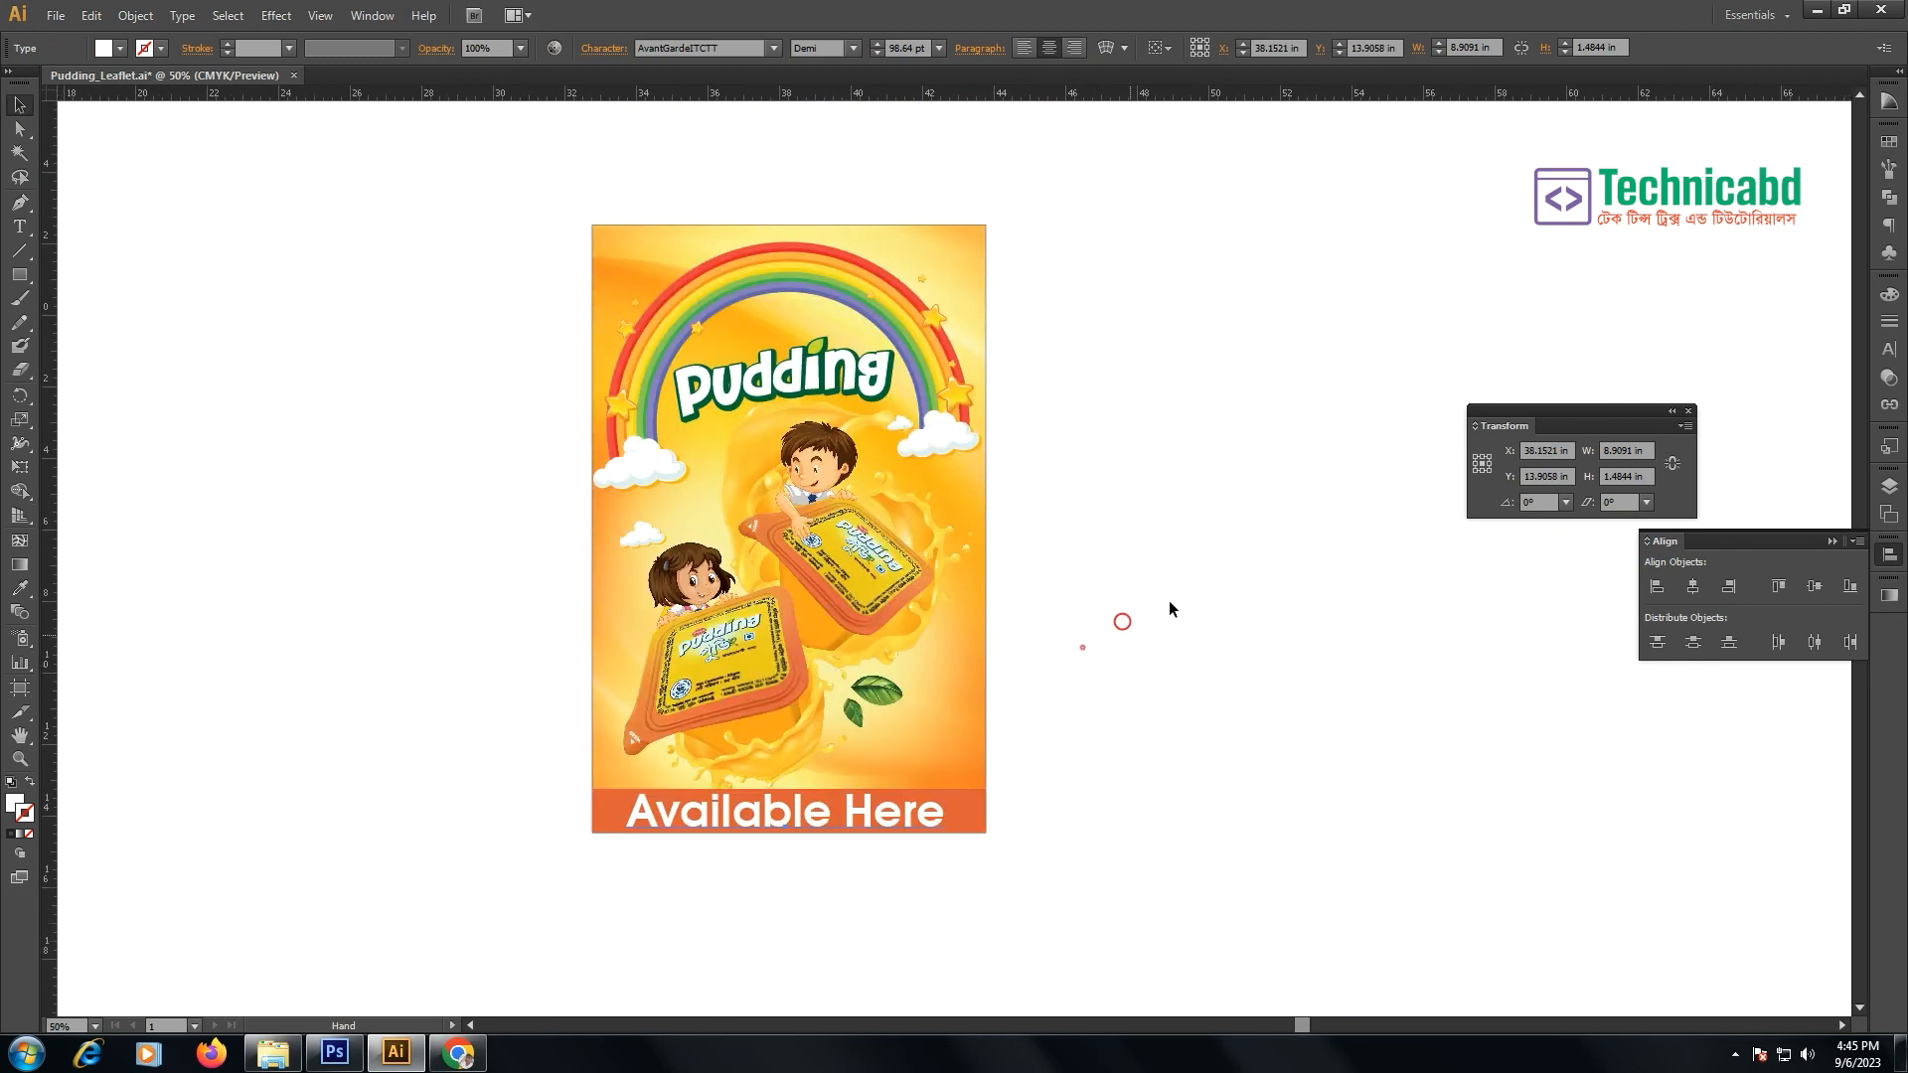
{"action": "left_click", "coordinate": [1173, 597]}
{"action": "left_click_drag", "start_coordinate": [520, 169], "coordinate": [1164, 870]}
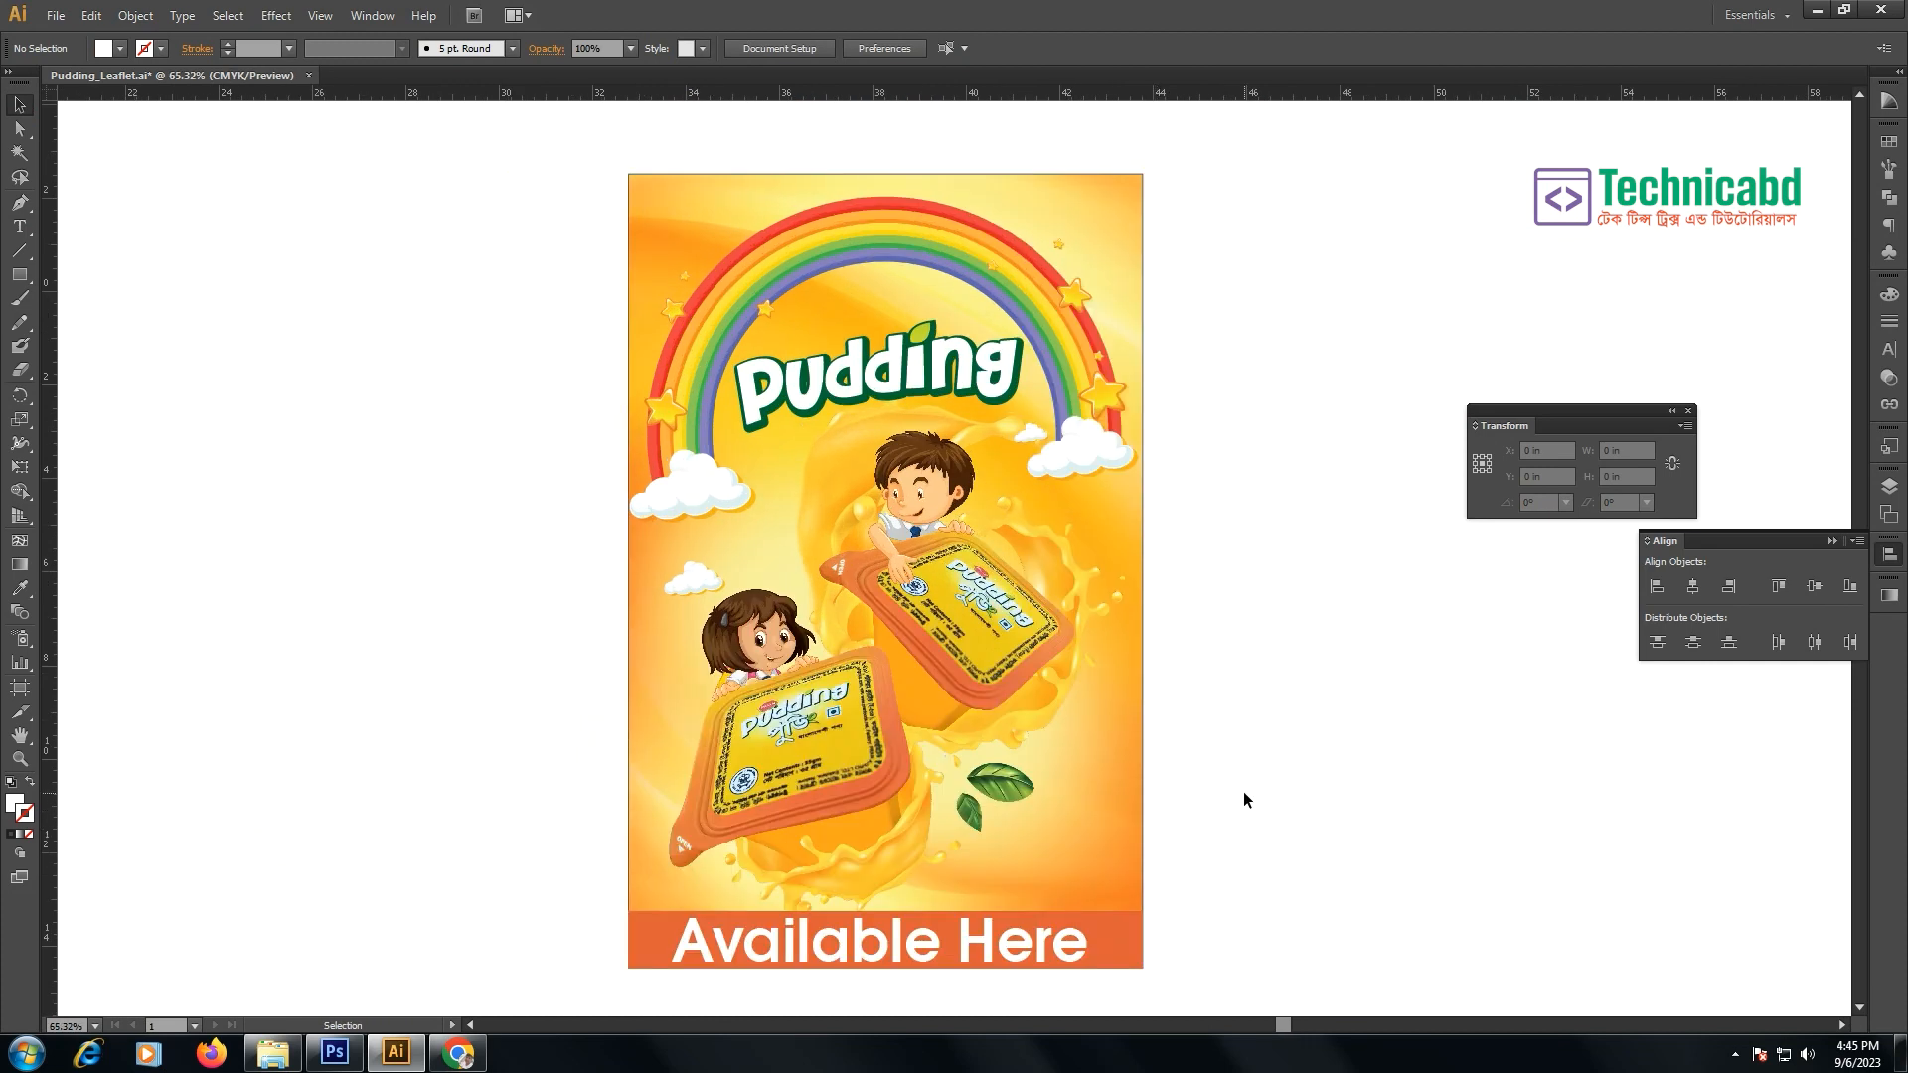
- Switch to the Photoshop leaflet file and move both green leaves above the girl's head
{"action": "left_click", "coordinate": [336, 1055]}
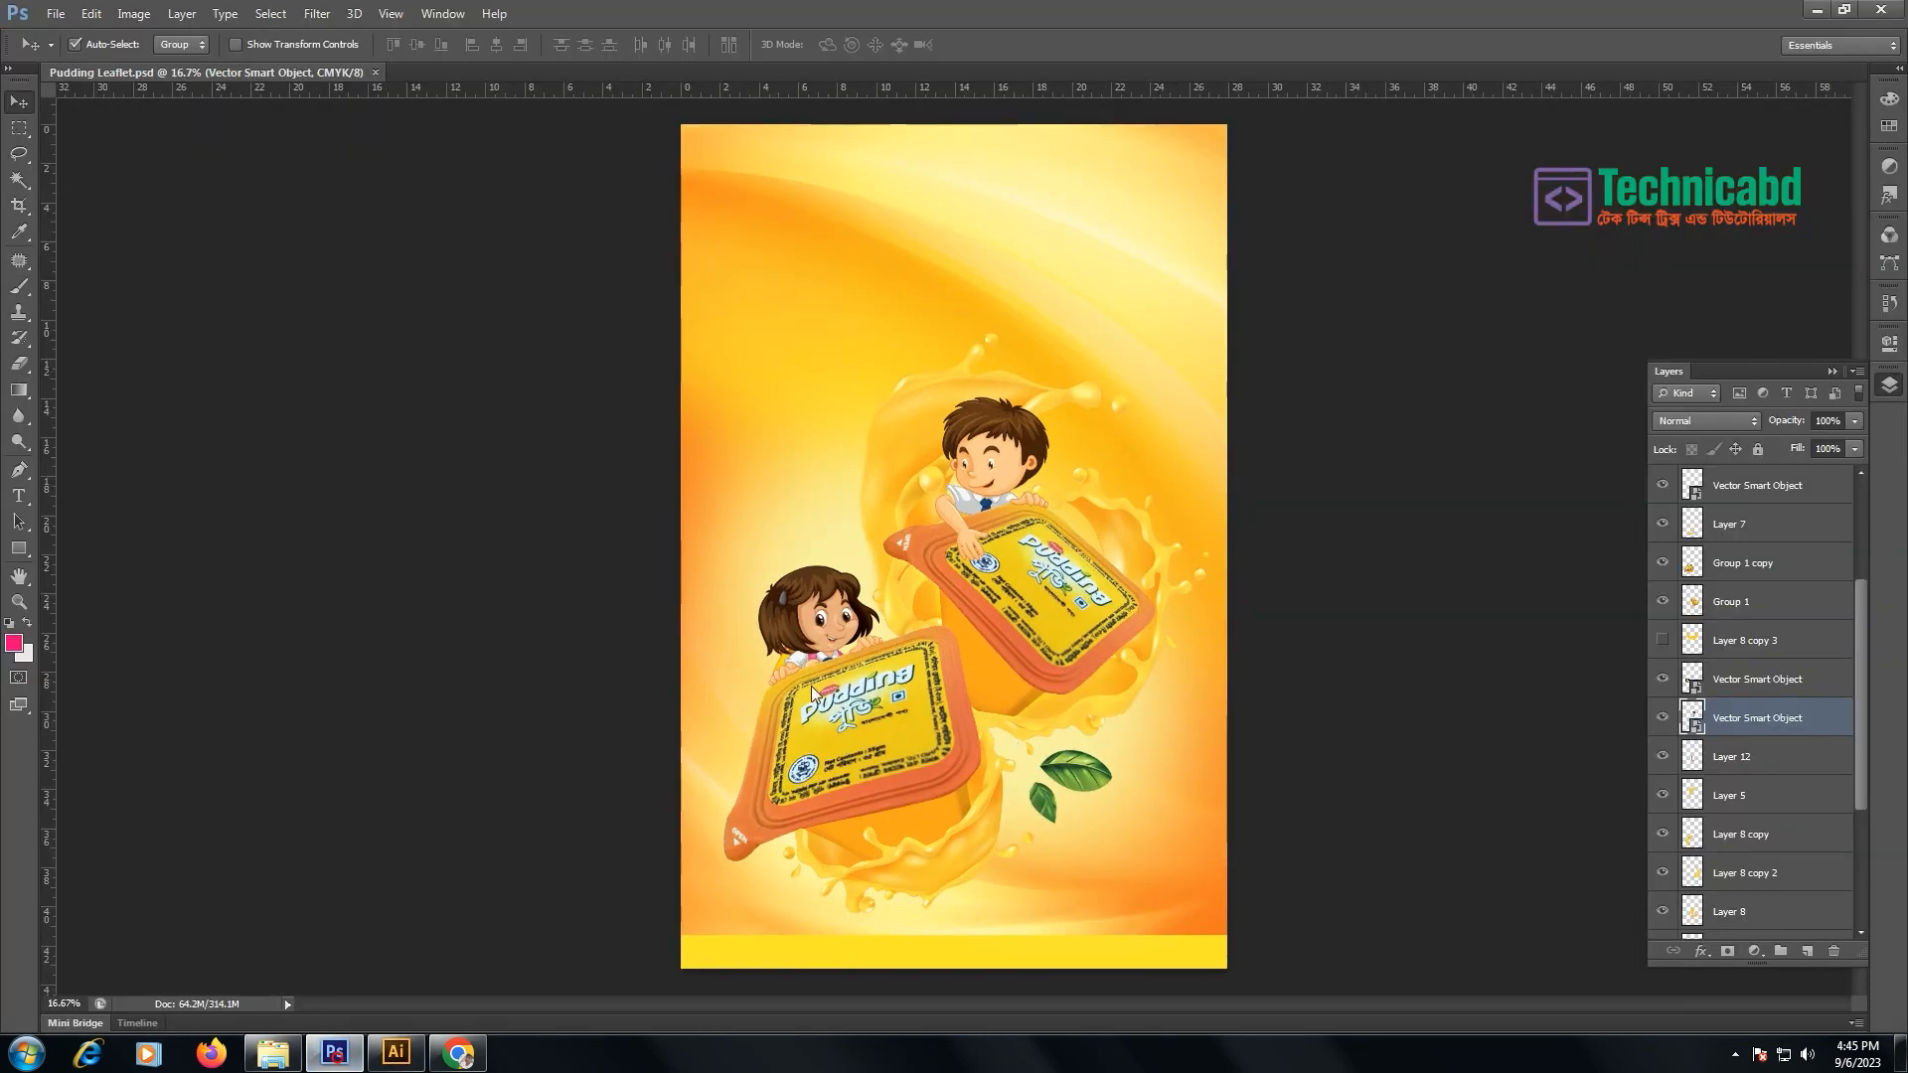
{"action": "left_click", "coordinate": [1064, 787]}
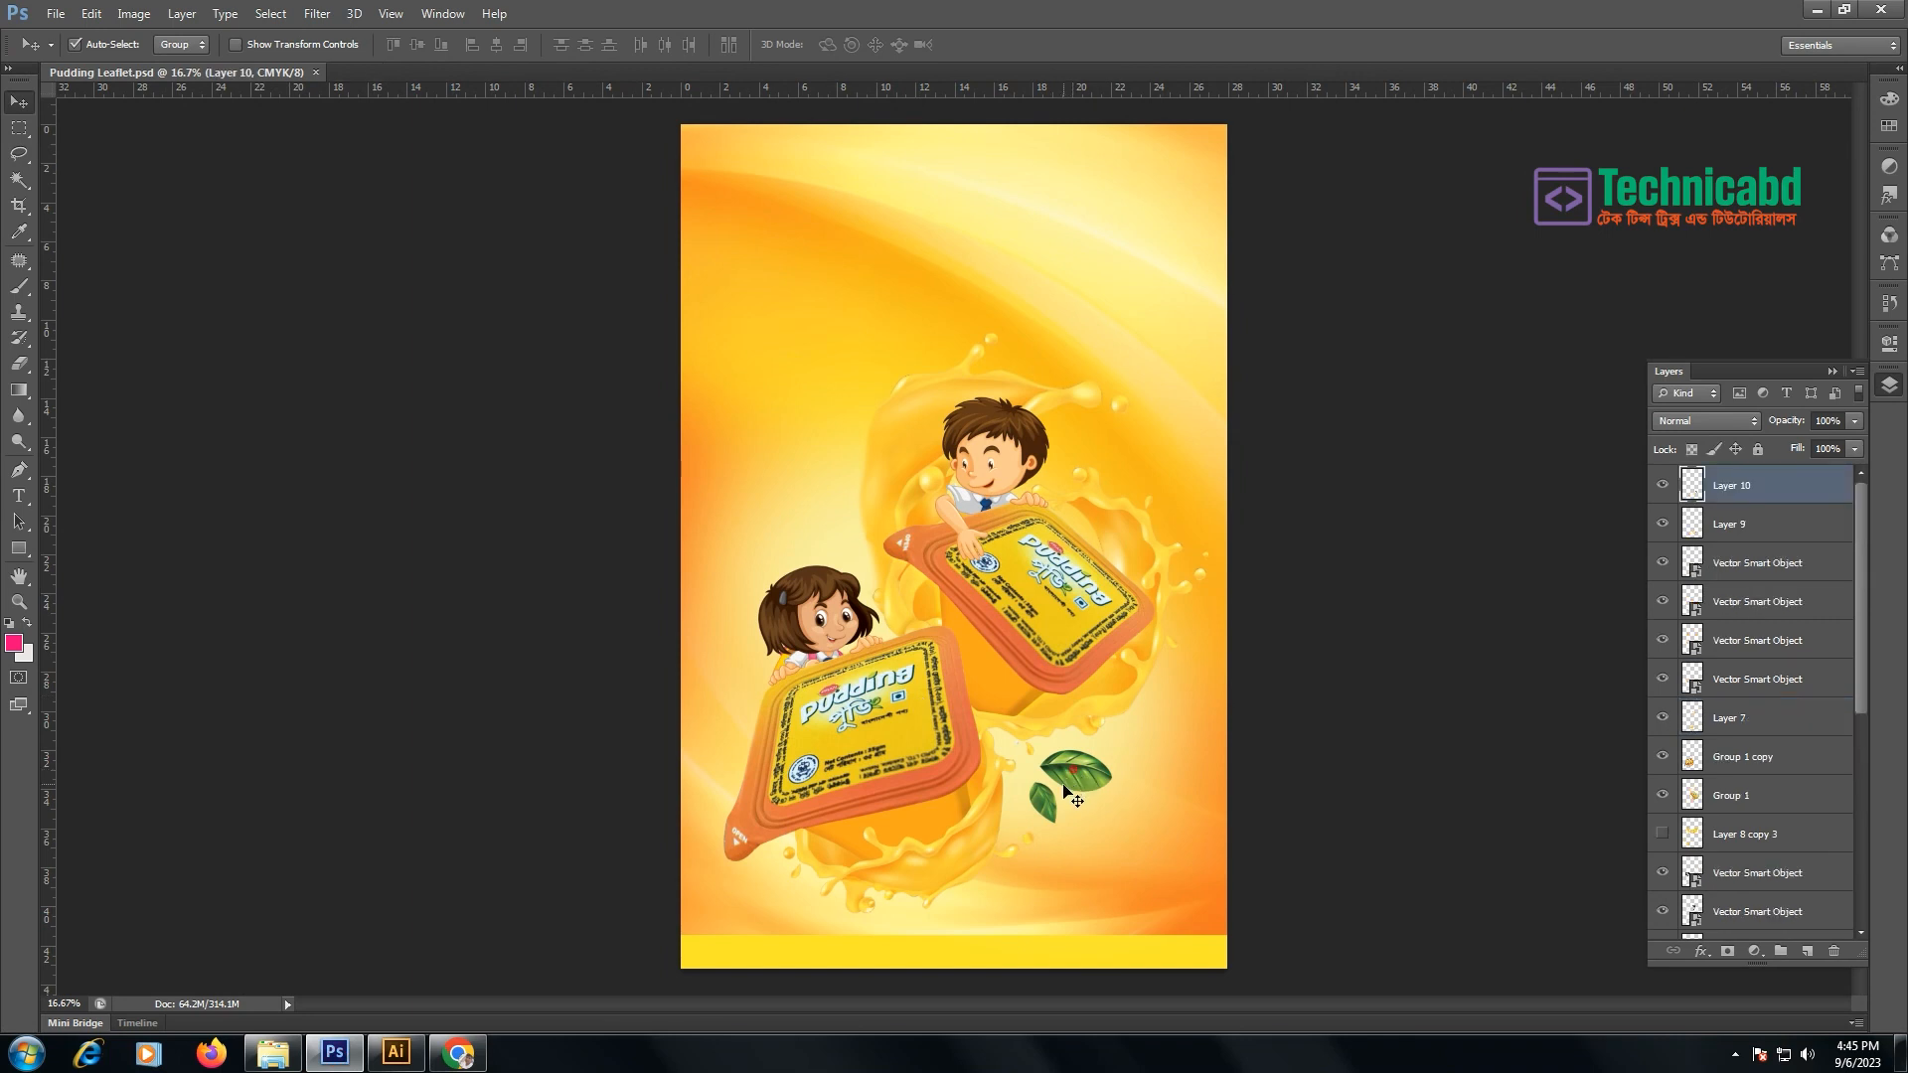
{"action": "left_click_drag", "start_coordinate": [1063, 835], "coordinate": [803, 534]}
{"action": "left_click", "coordinate": [803, 535], "text": "shift"}
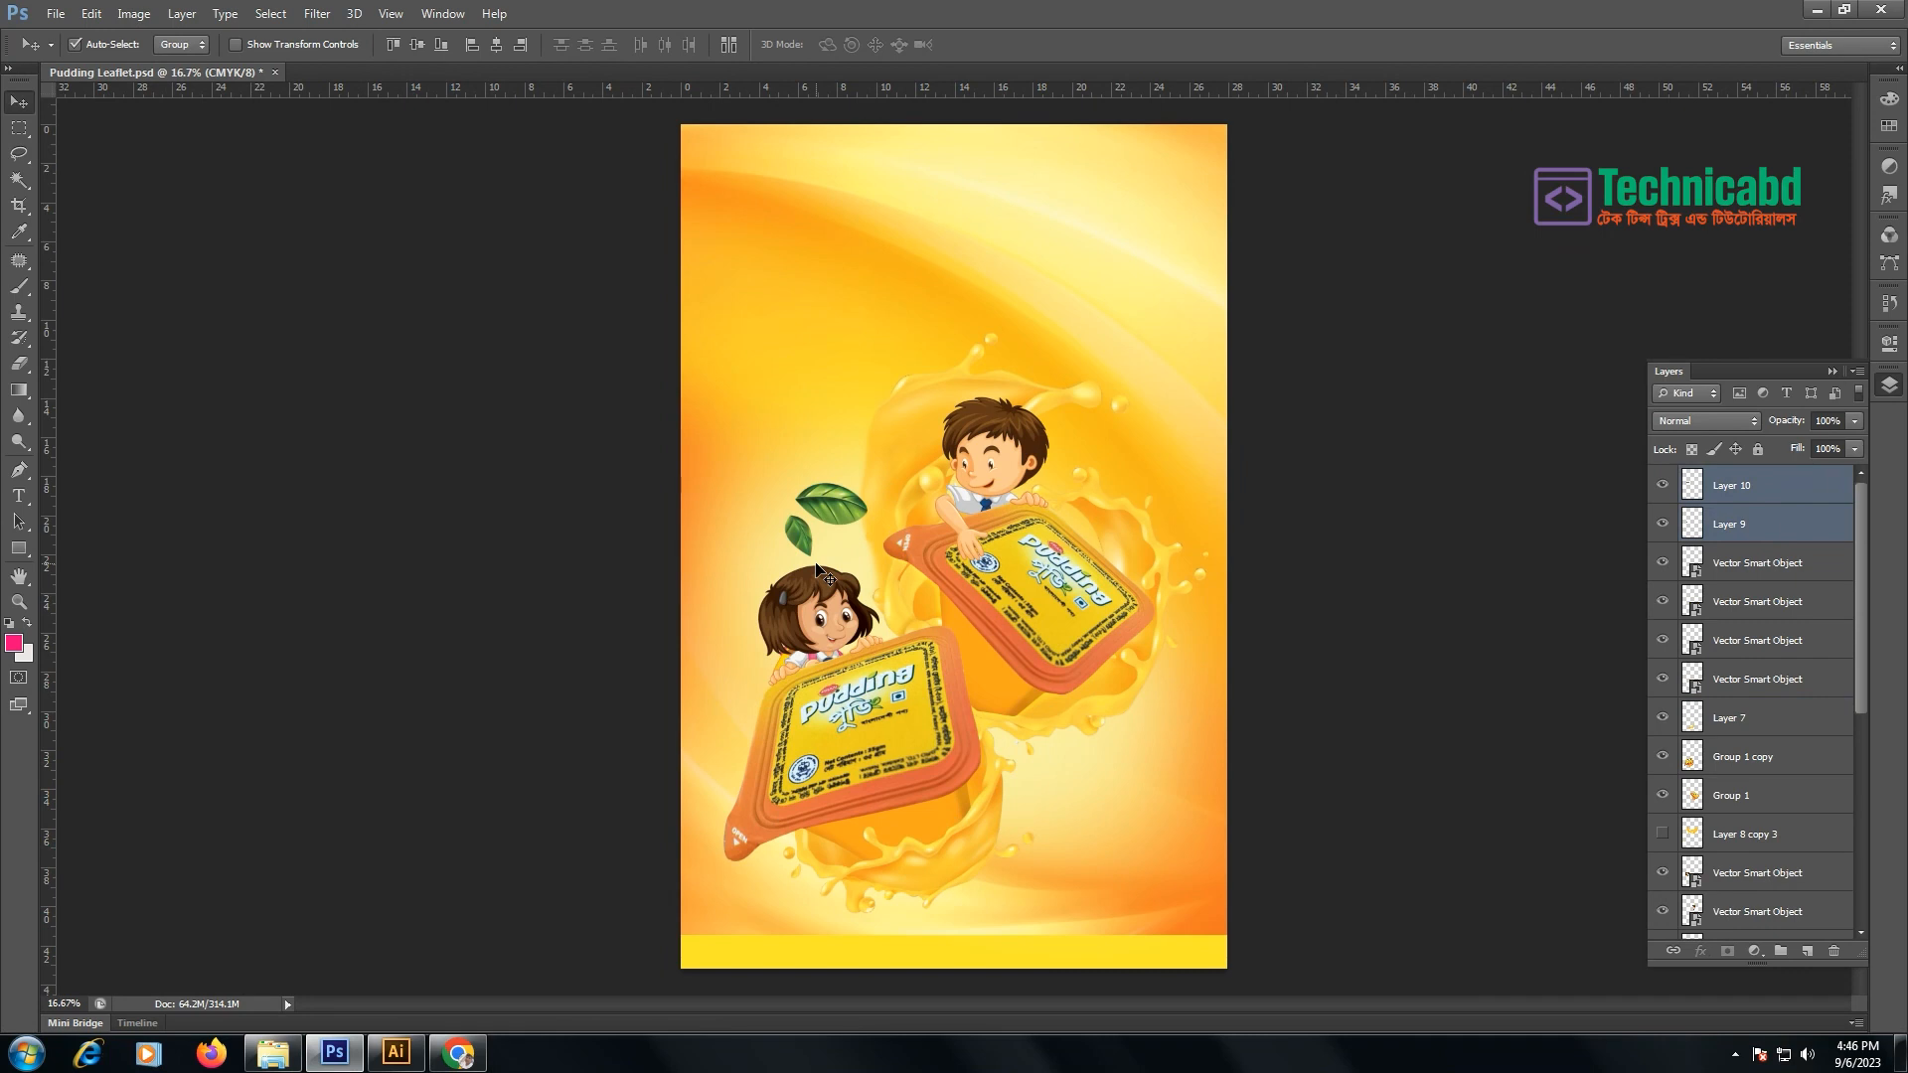
- Rotate the two leaves so the larger one sits left of the smaller one above the girl
{"action": "key", "text": "ctrl+t"}
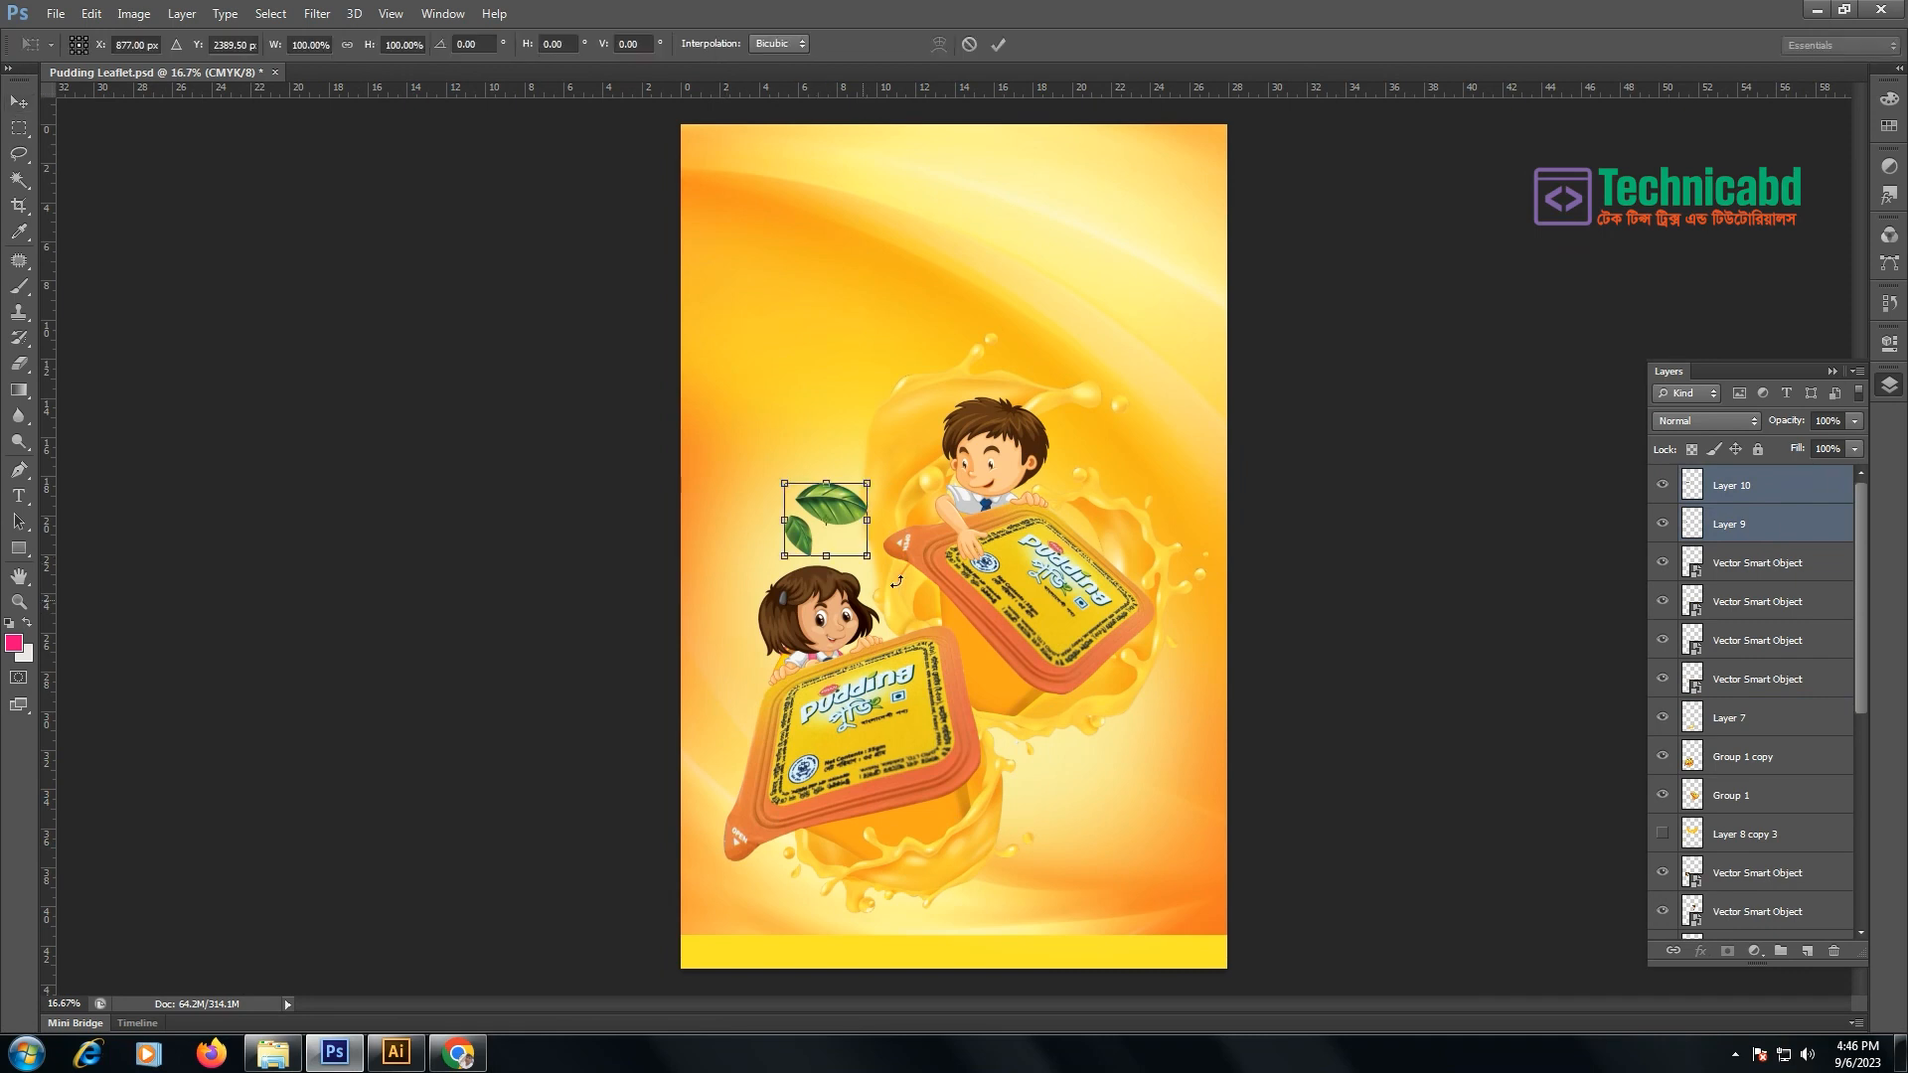
{"action": "left_click_drag", "start_coordinate": [888, 474], "coordinate": [641, 442]}
{"action": "key", "text": "Return"}
{"action": "left_click", "coordinate": [501, 418]}
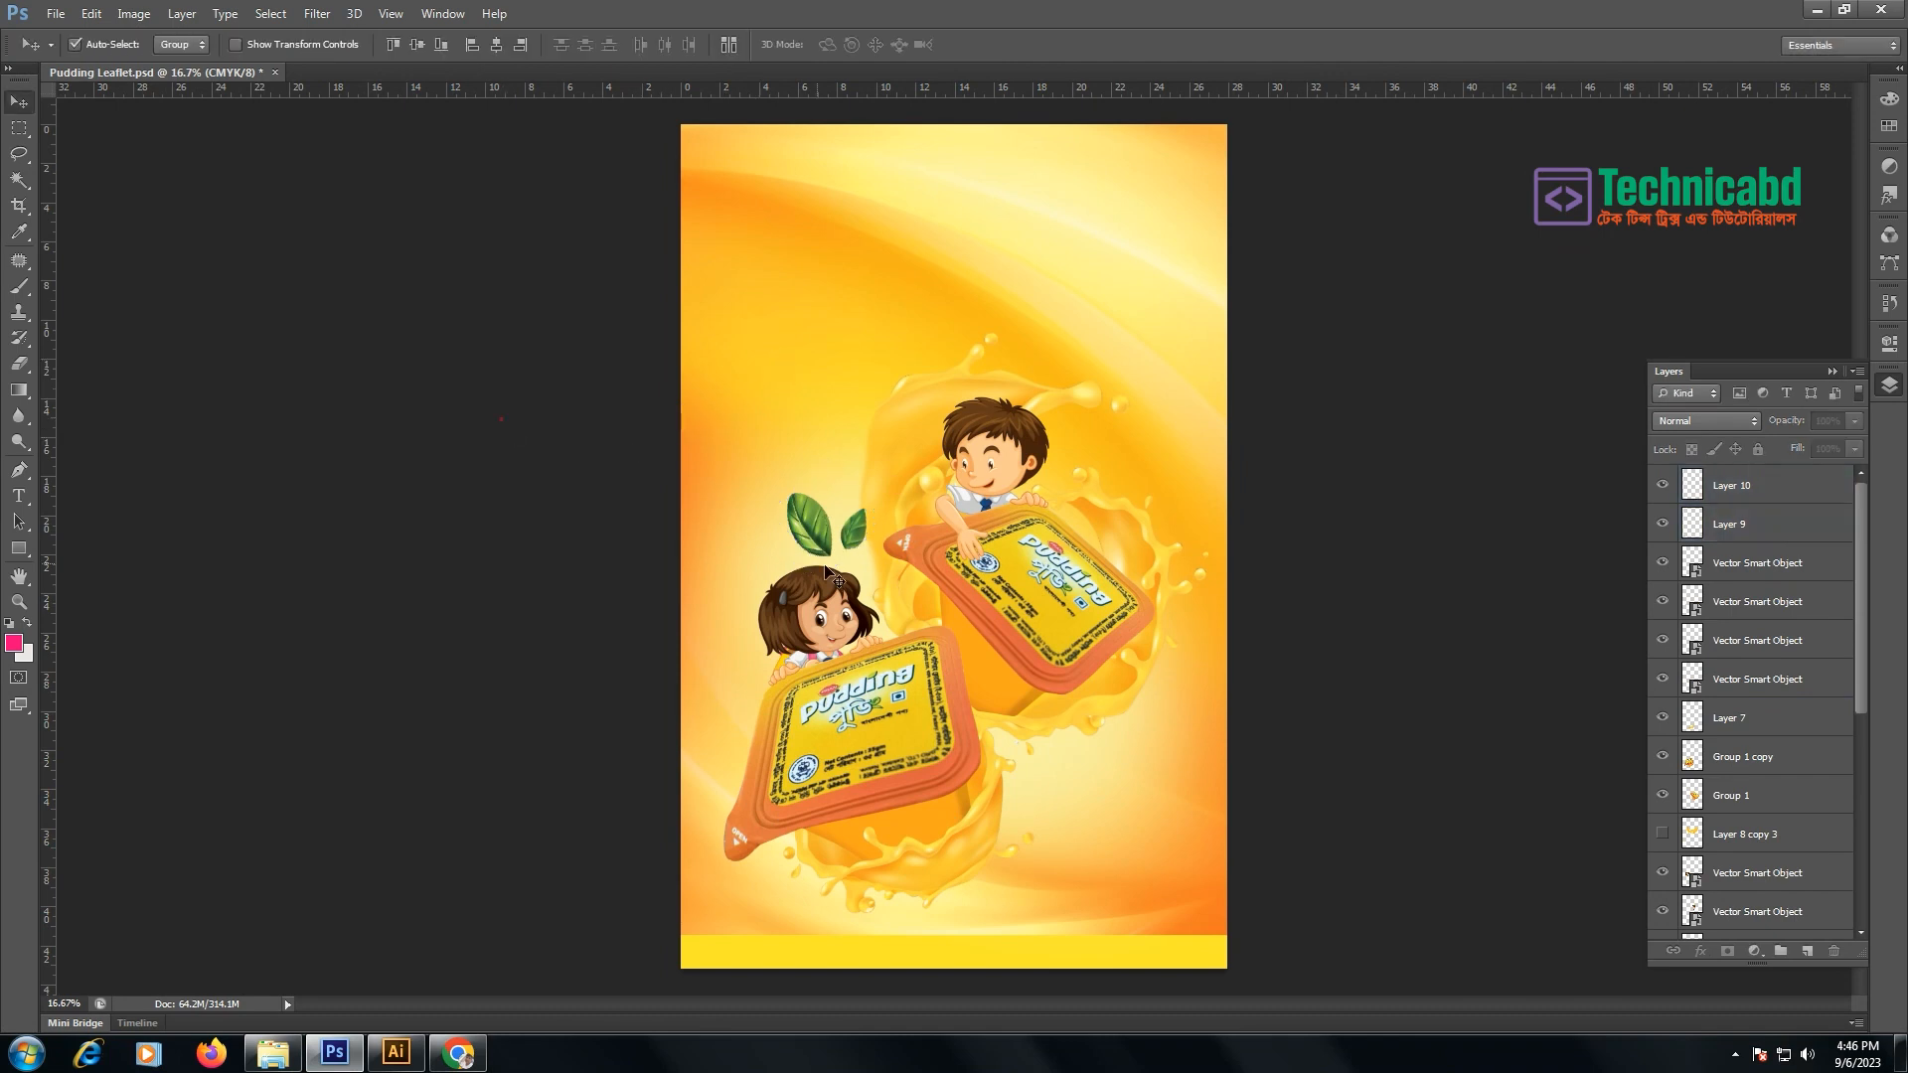
- Move the larger leaf to the upper right corner of the boy's pudding cup and rotate it to point up and right
{"action": "left_click_drag", "start_coordinate": [823, 535], "coordinate": [1131, 541]}
{"action": "key", "text": "ctrl+t"}
{"action": "left_click_drag", "start_coordinate": [1192, 449], "coordinate": [1121, 535]}
{"action": "key", "text": "Return"}
- Duplicate the larger leaf, place the copy below the boy's pudding cup and rotate it
{"action": "key", "text": "ctrl+j"}
{"action": "left_click_drag", "start_coordinate": [1109, 775], "coordinate": [1187, 795]}
{"action": "key", "text": "ctrl+t"}
{"action": "key", "text": "Return"}
- Duplicate the lower leaf to its right and enlarge the copy below the boy's pudding cup
{"action": "left_click_drag", "start_coordinate": [1076, 778], "coordinate": [1153, 795]}
{"action": "key", "text": "ctrl+t"}
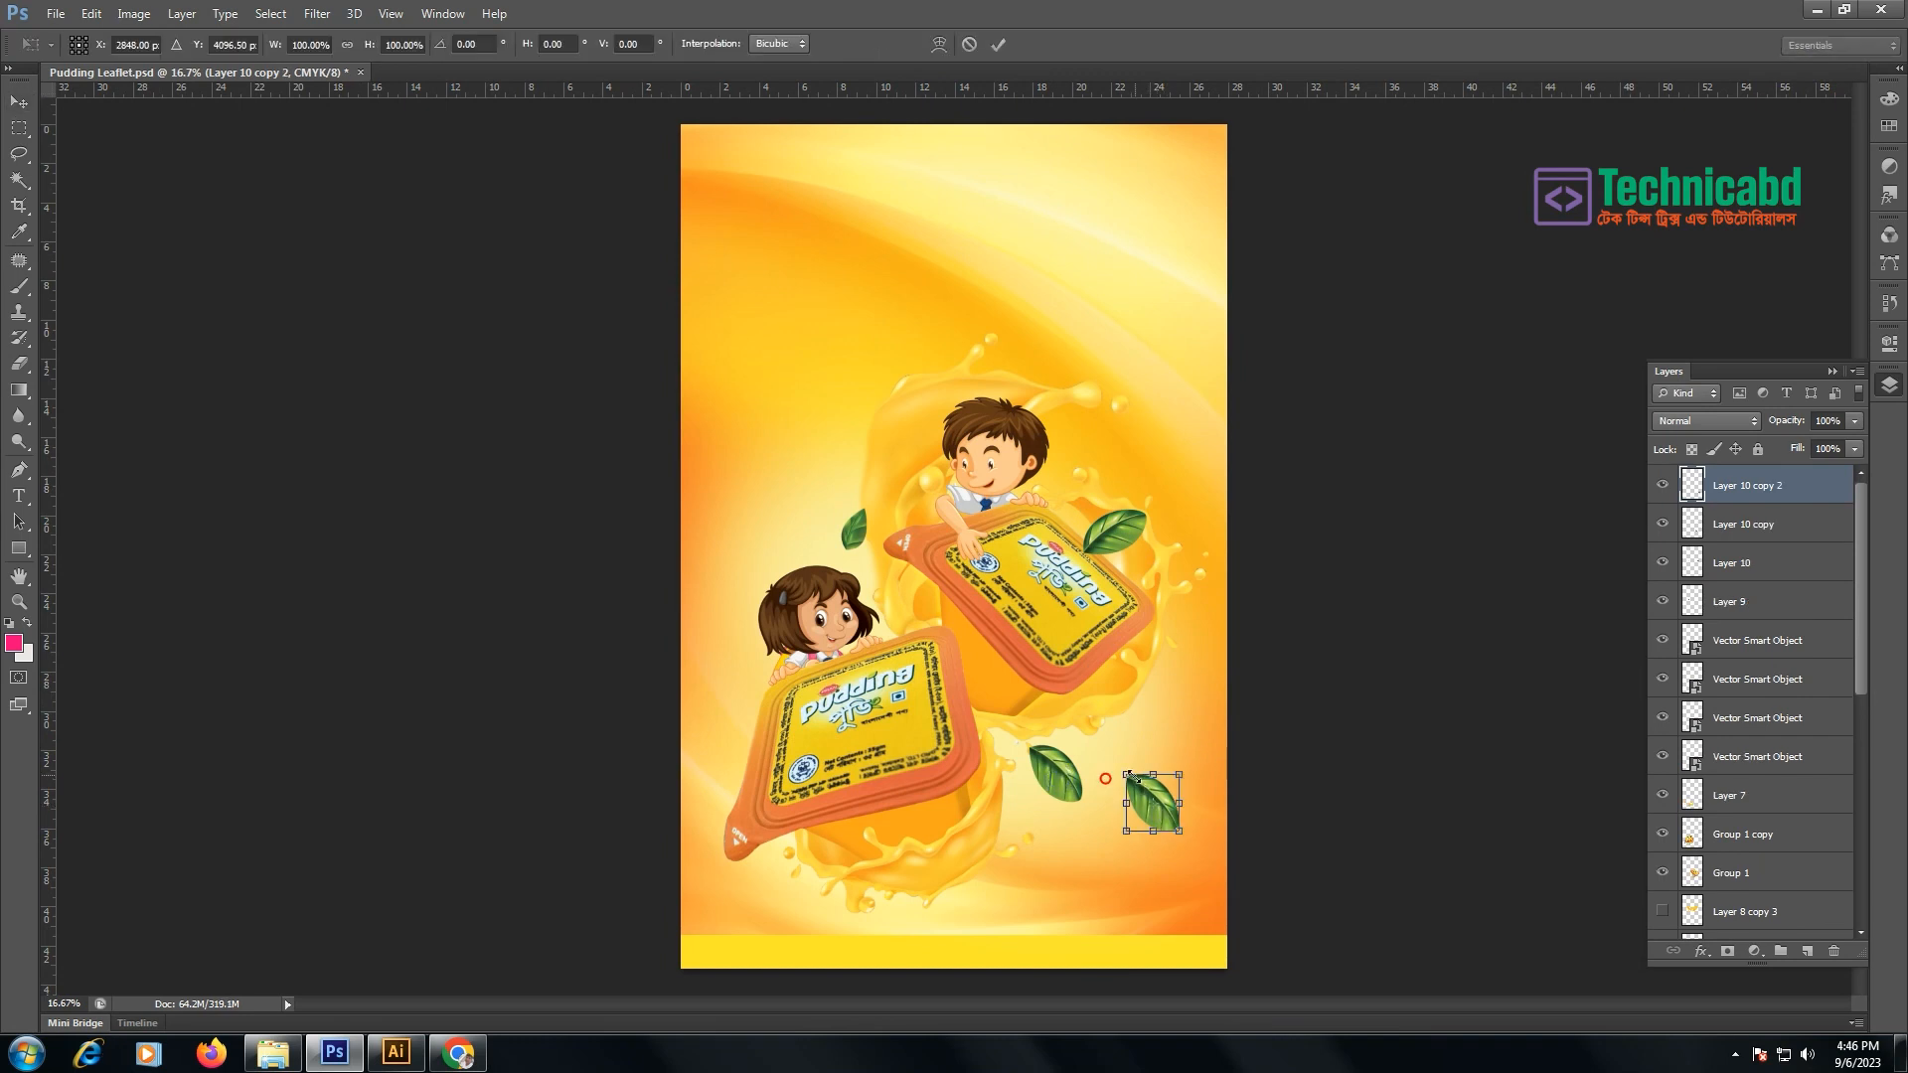
{"action": "left_click_drag", "start_coordinate": [1093, 692], "coordinate": [1085, 670]}
{"action": "key", "text": "Return"}
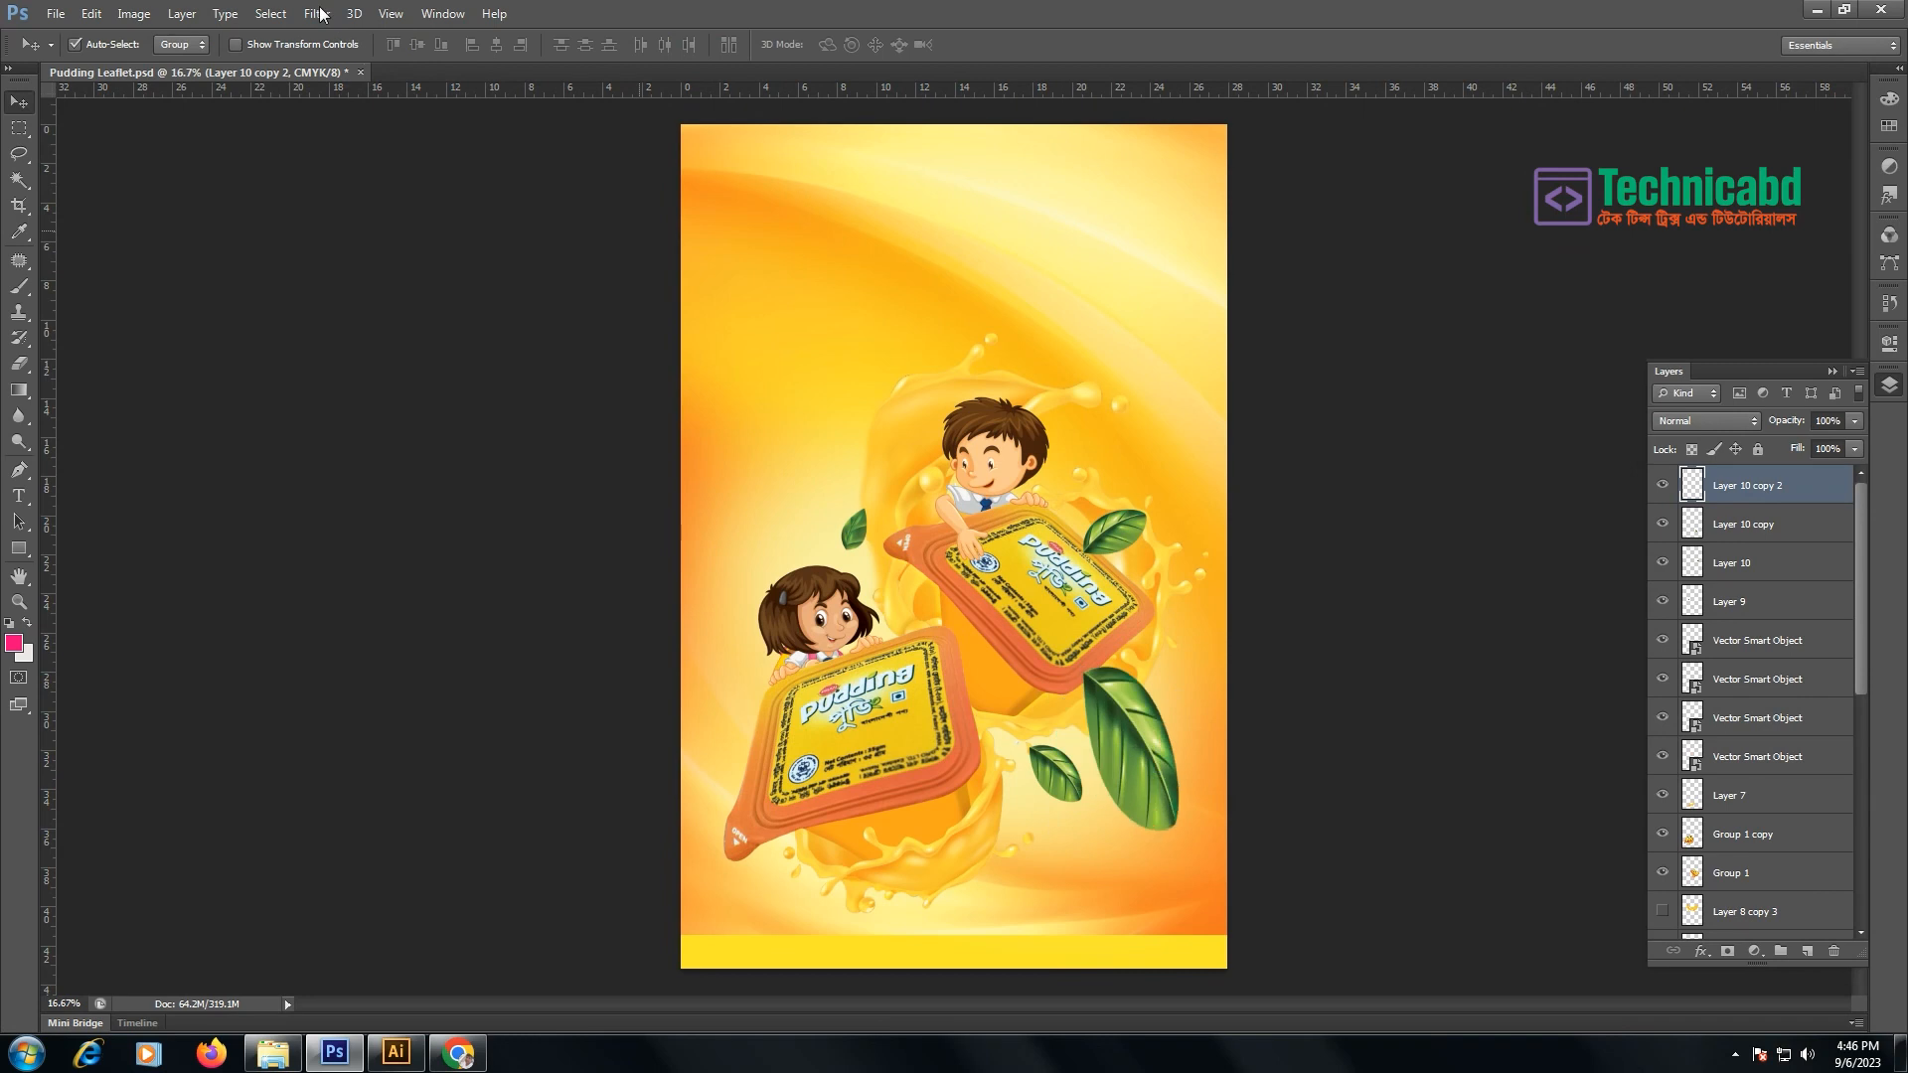
- Try a strong Gaussian Blur on the enlarged leaf copy, toggle it with undo, and delete that copy
{"action": "left_click", "coordinate": [317, 13]}
{"action": "mouse_move", "coordinate": [416, 223]}
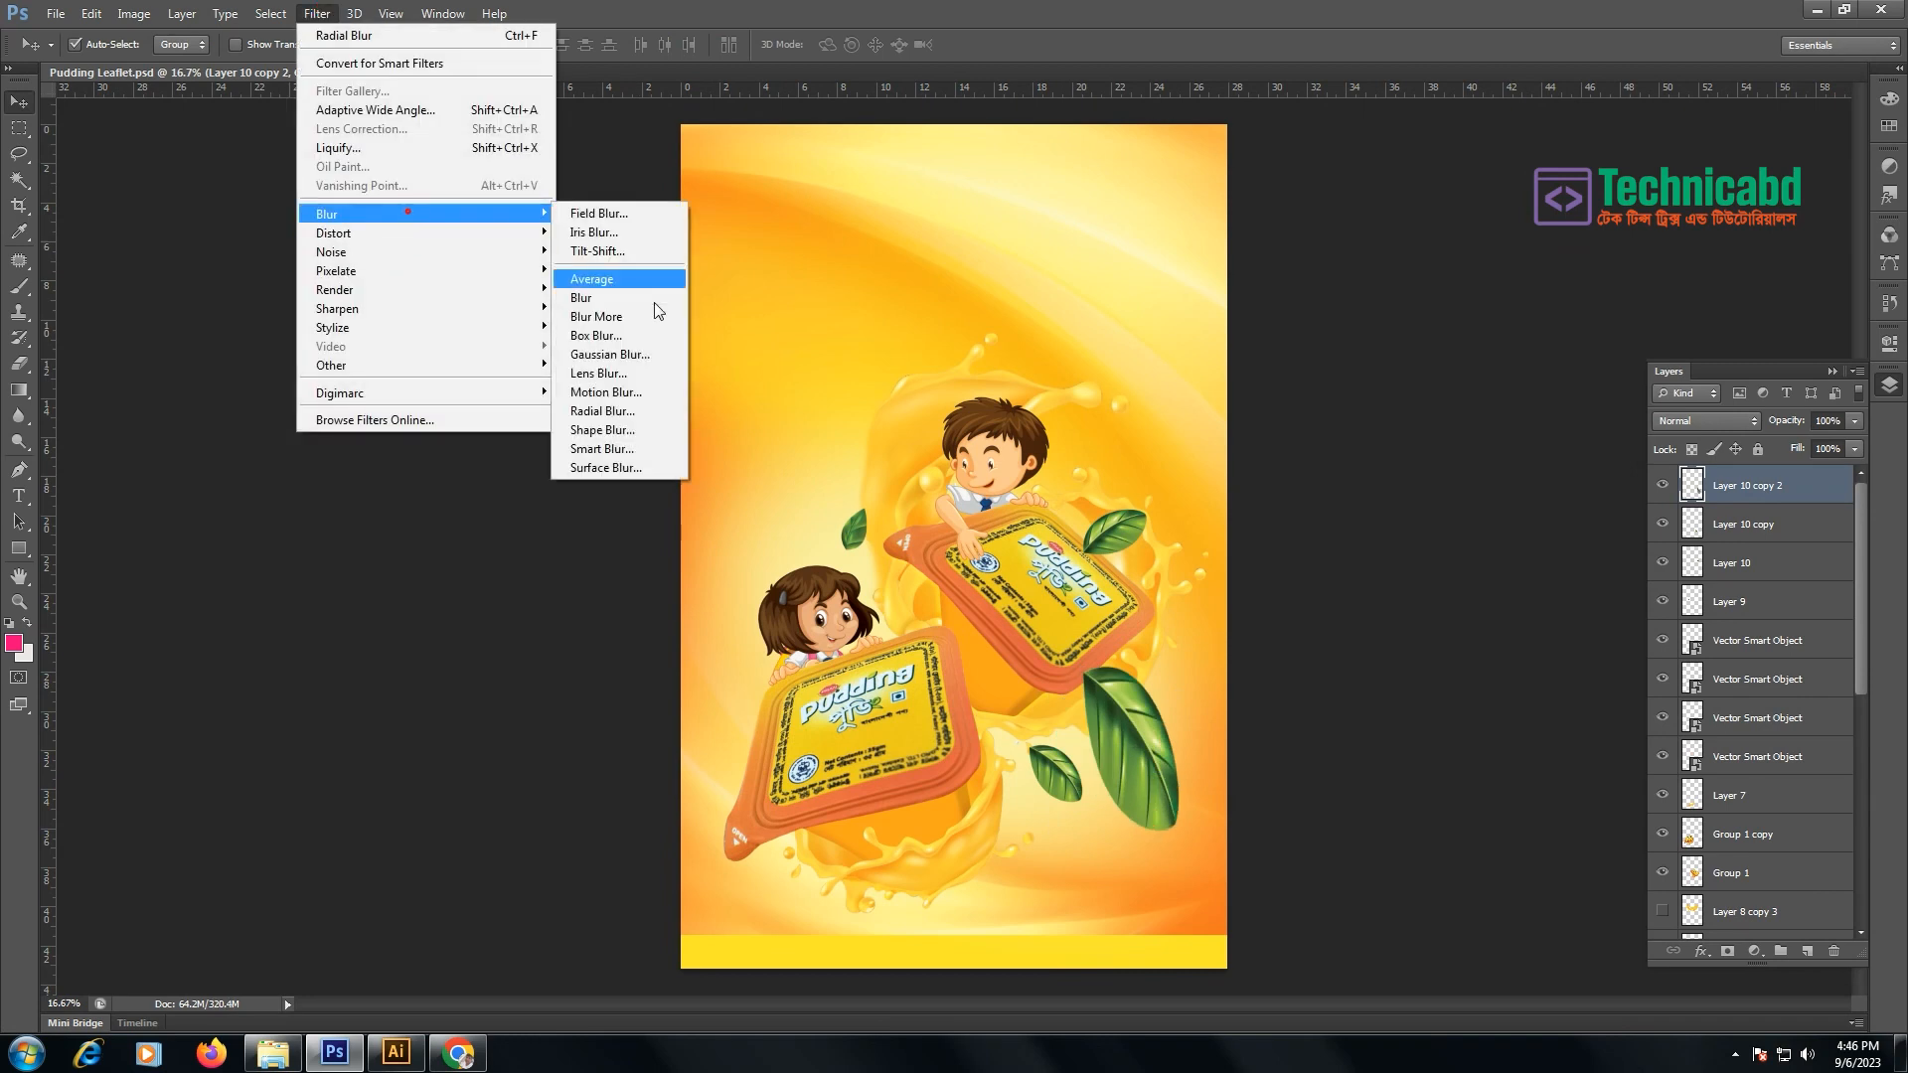
{"action": "left_click", "coordinate": [658, 355]}
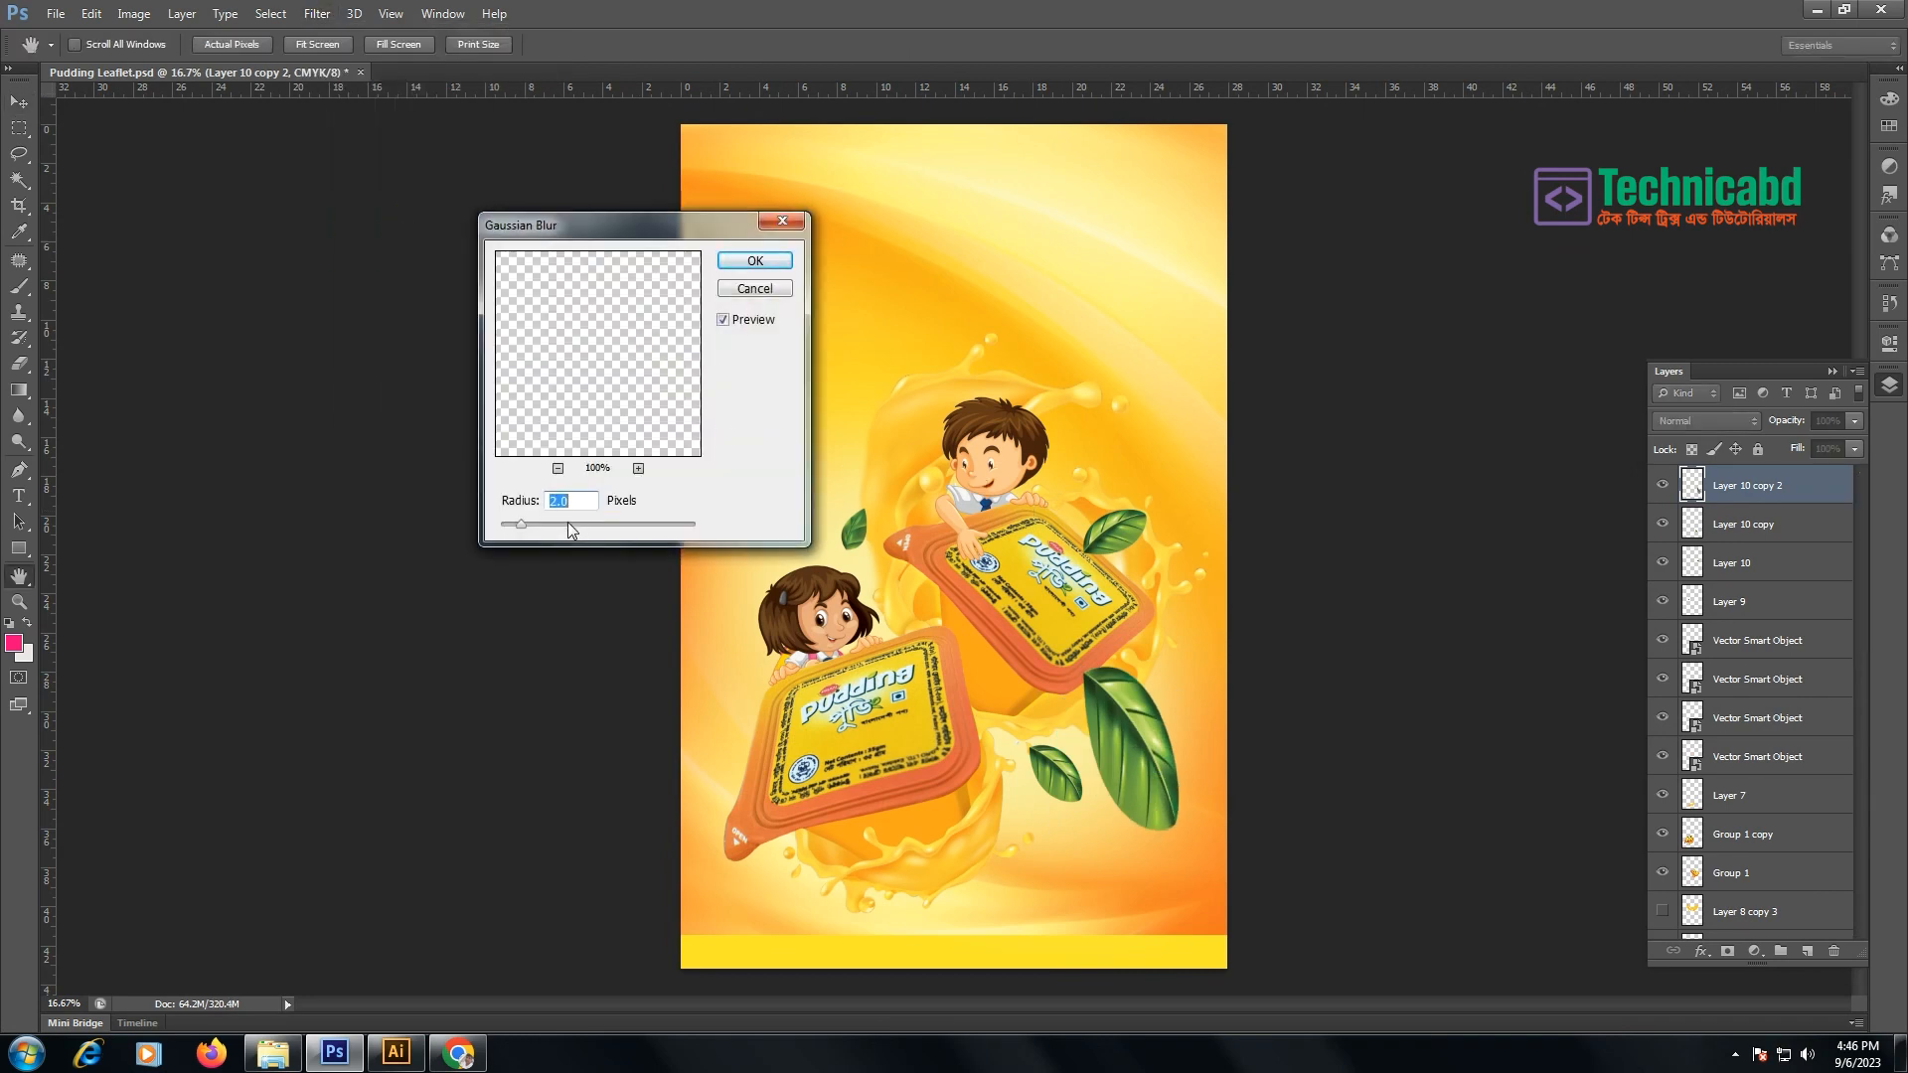
{"action": "left_click_drag", "start_coordinate": [581, 534], "coordinate": [647, 532]}
{"action": "left_click", "coordinate": [747, 266]}
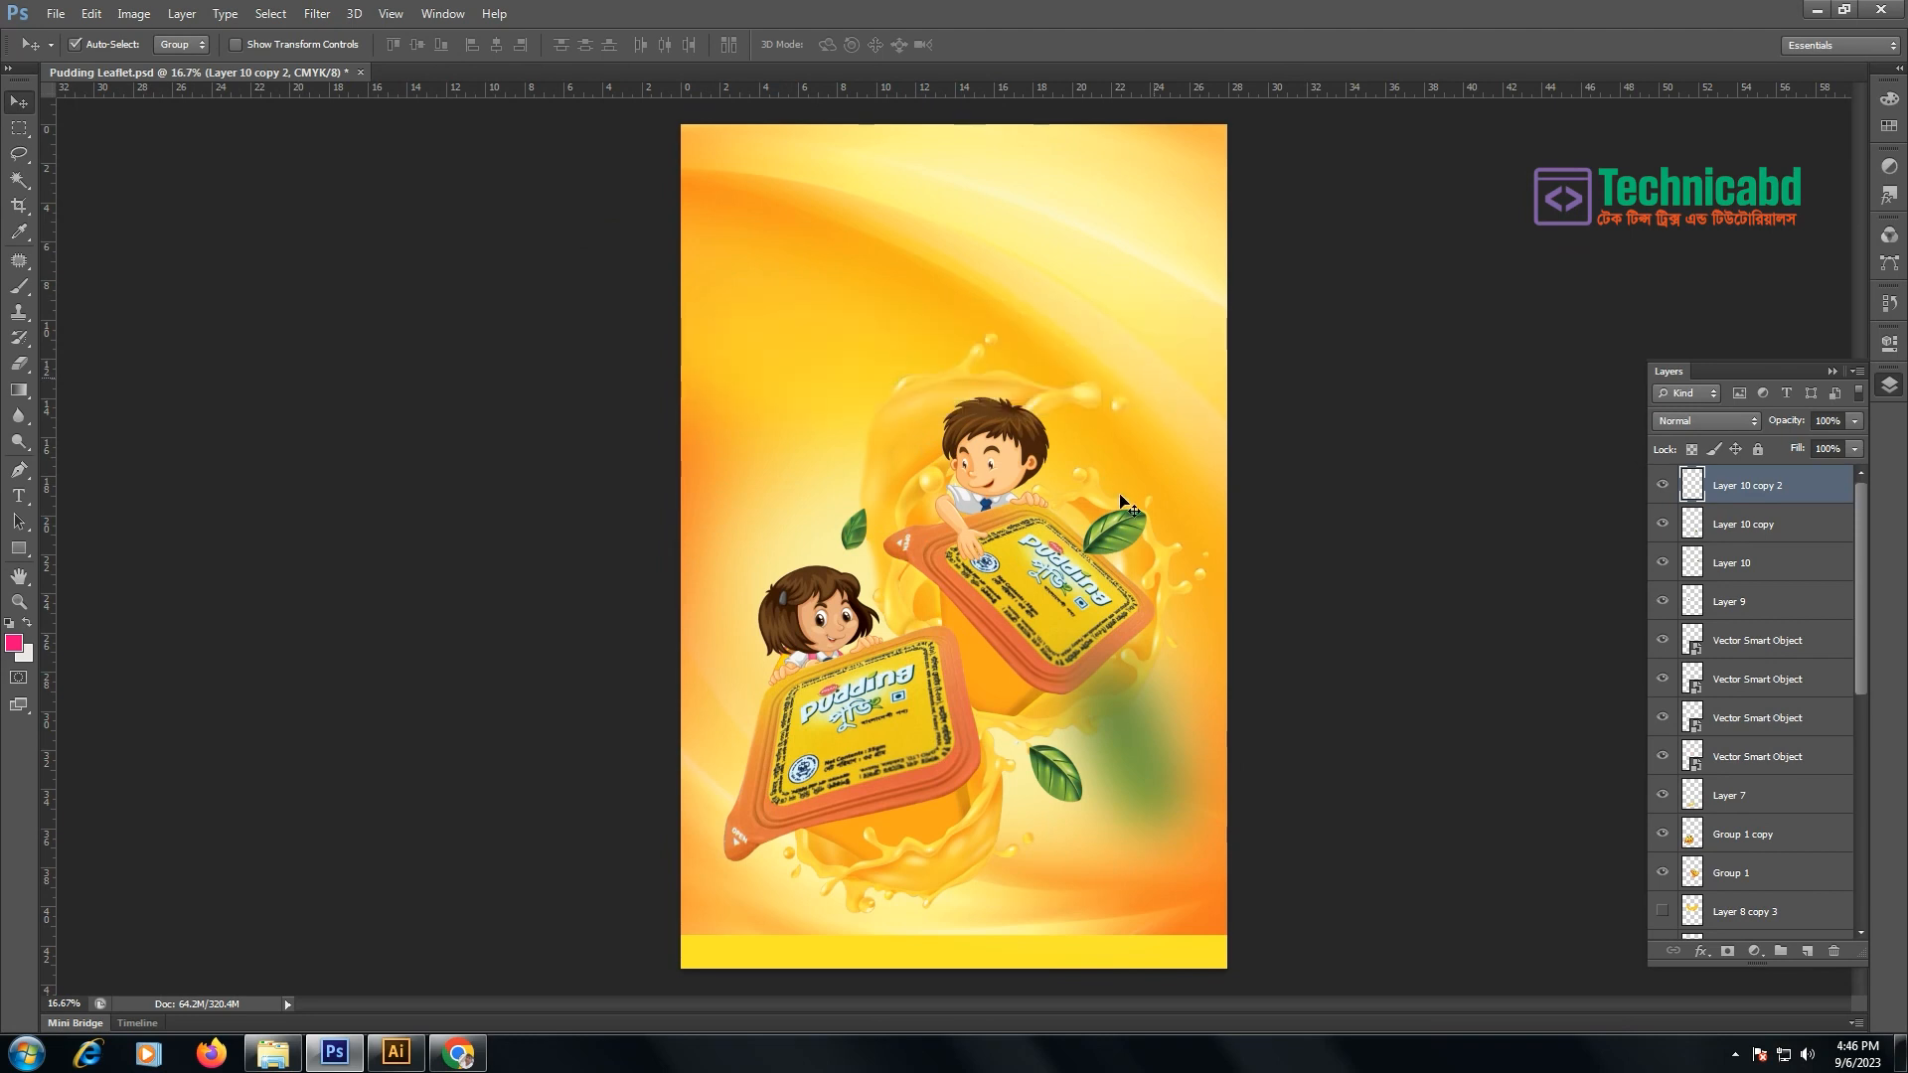
{"action": "key", "text": "ctrl+z"}
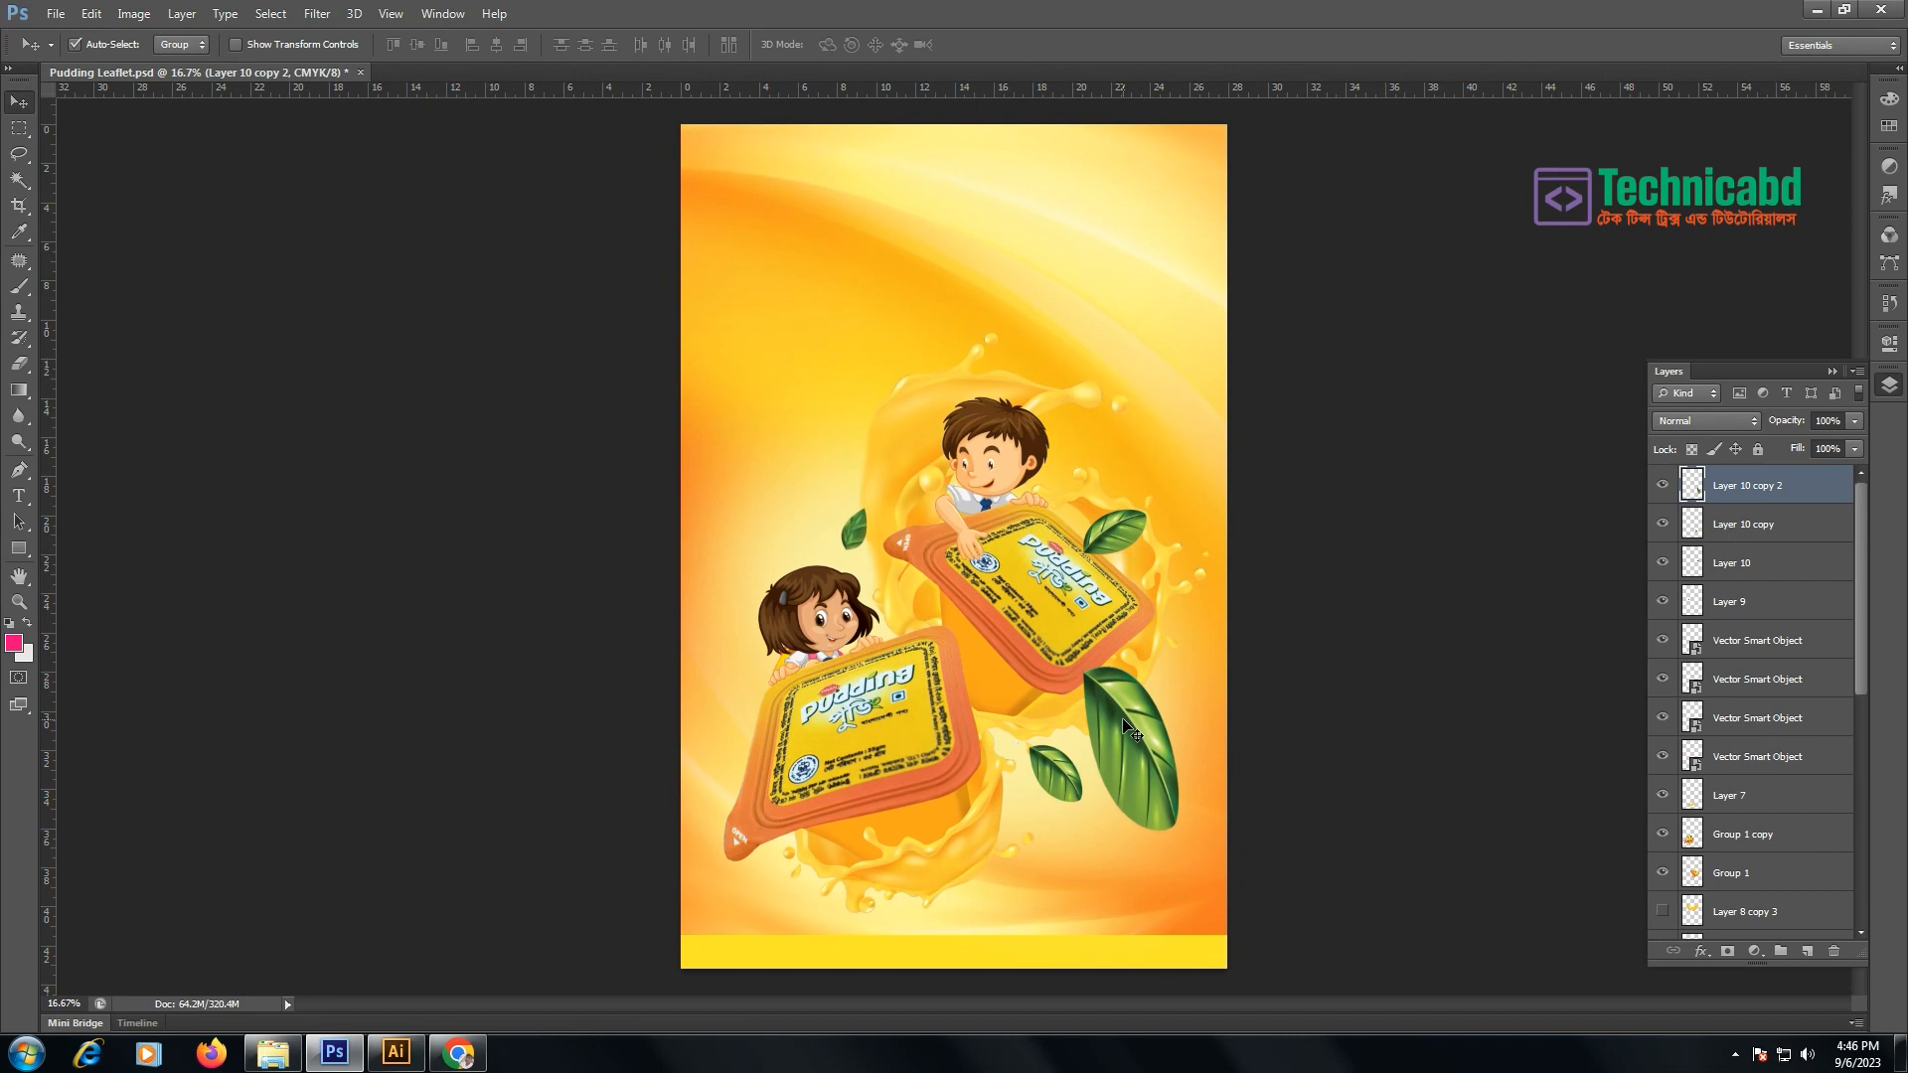
{"action": "key", "text": "ctrl+z"}
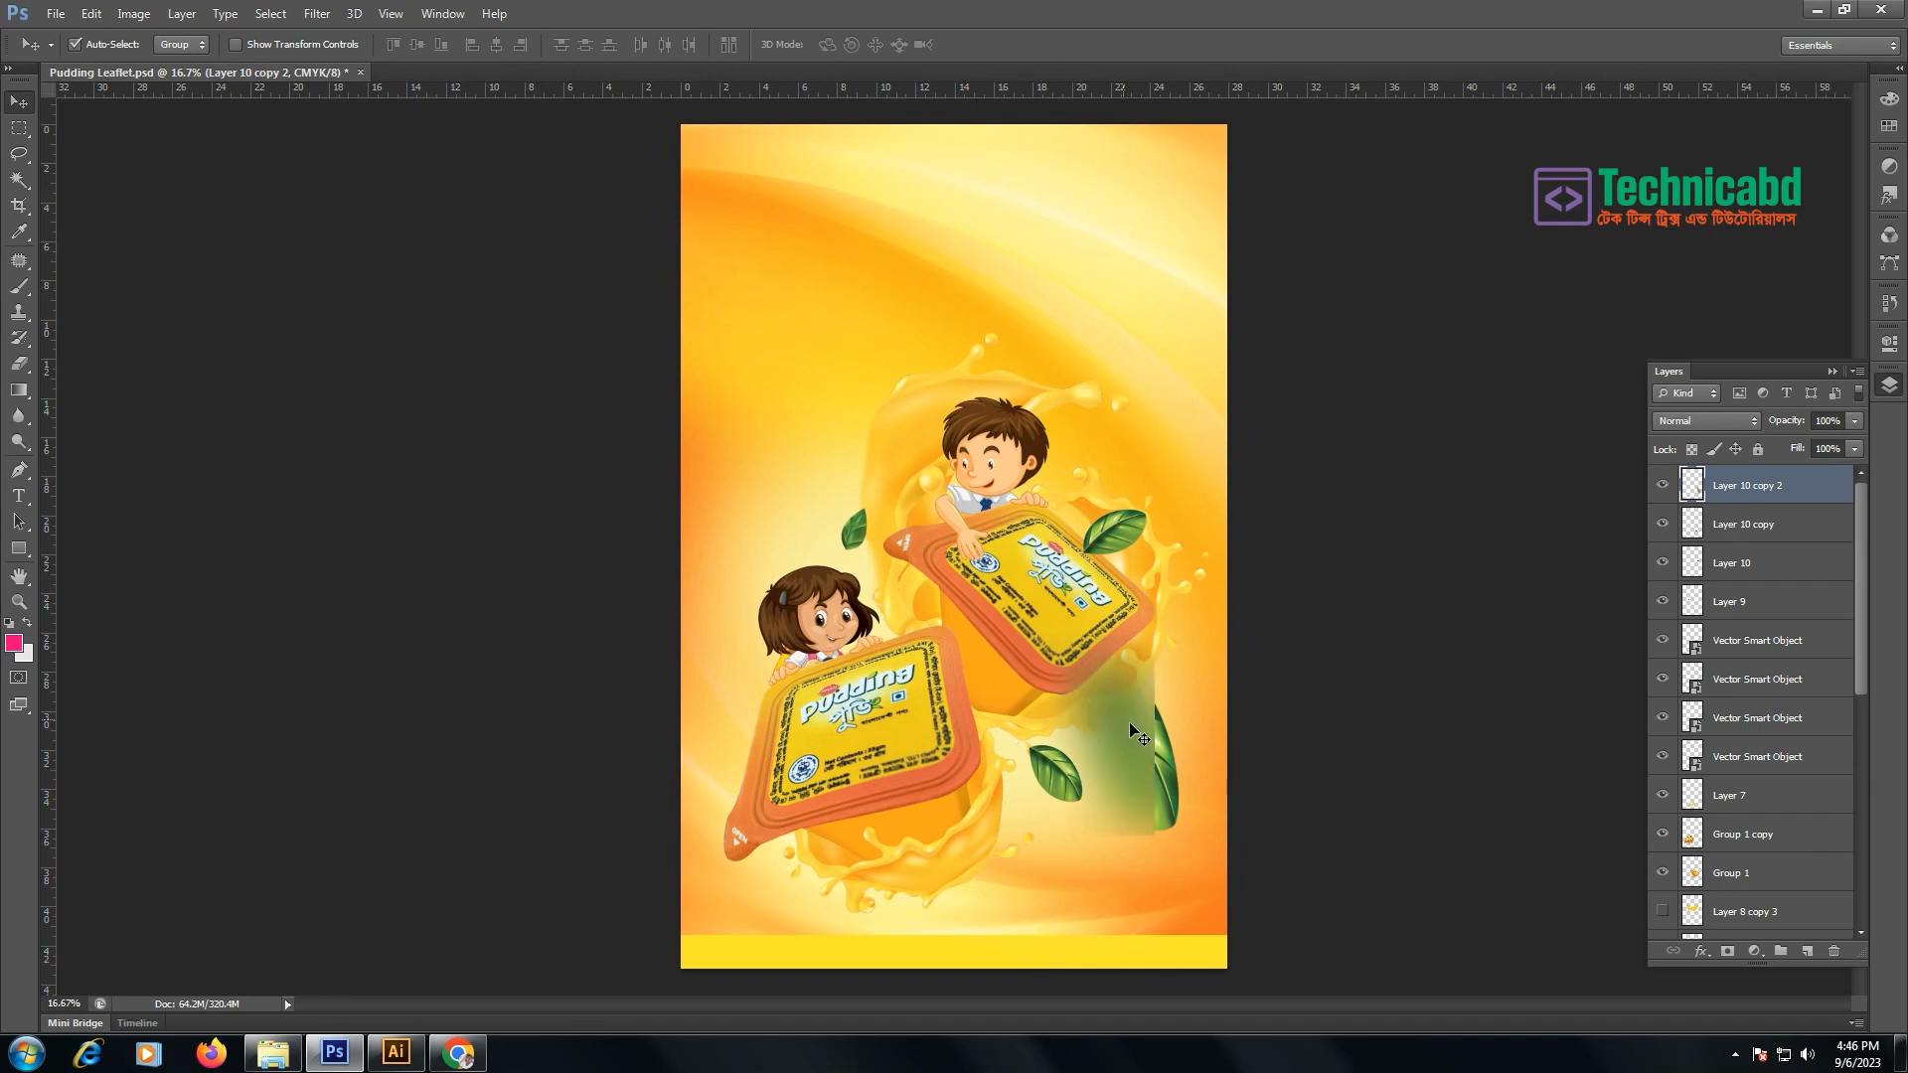
{"action": "key", "text": "Delete"}
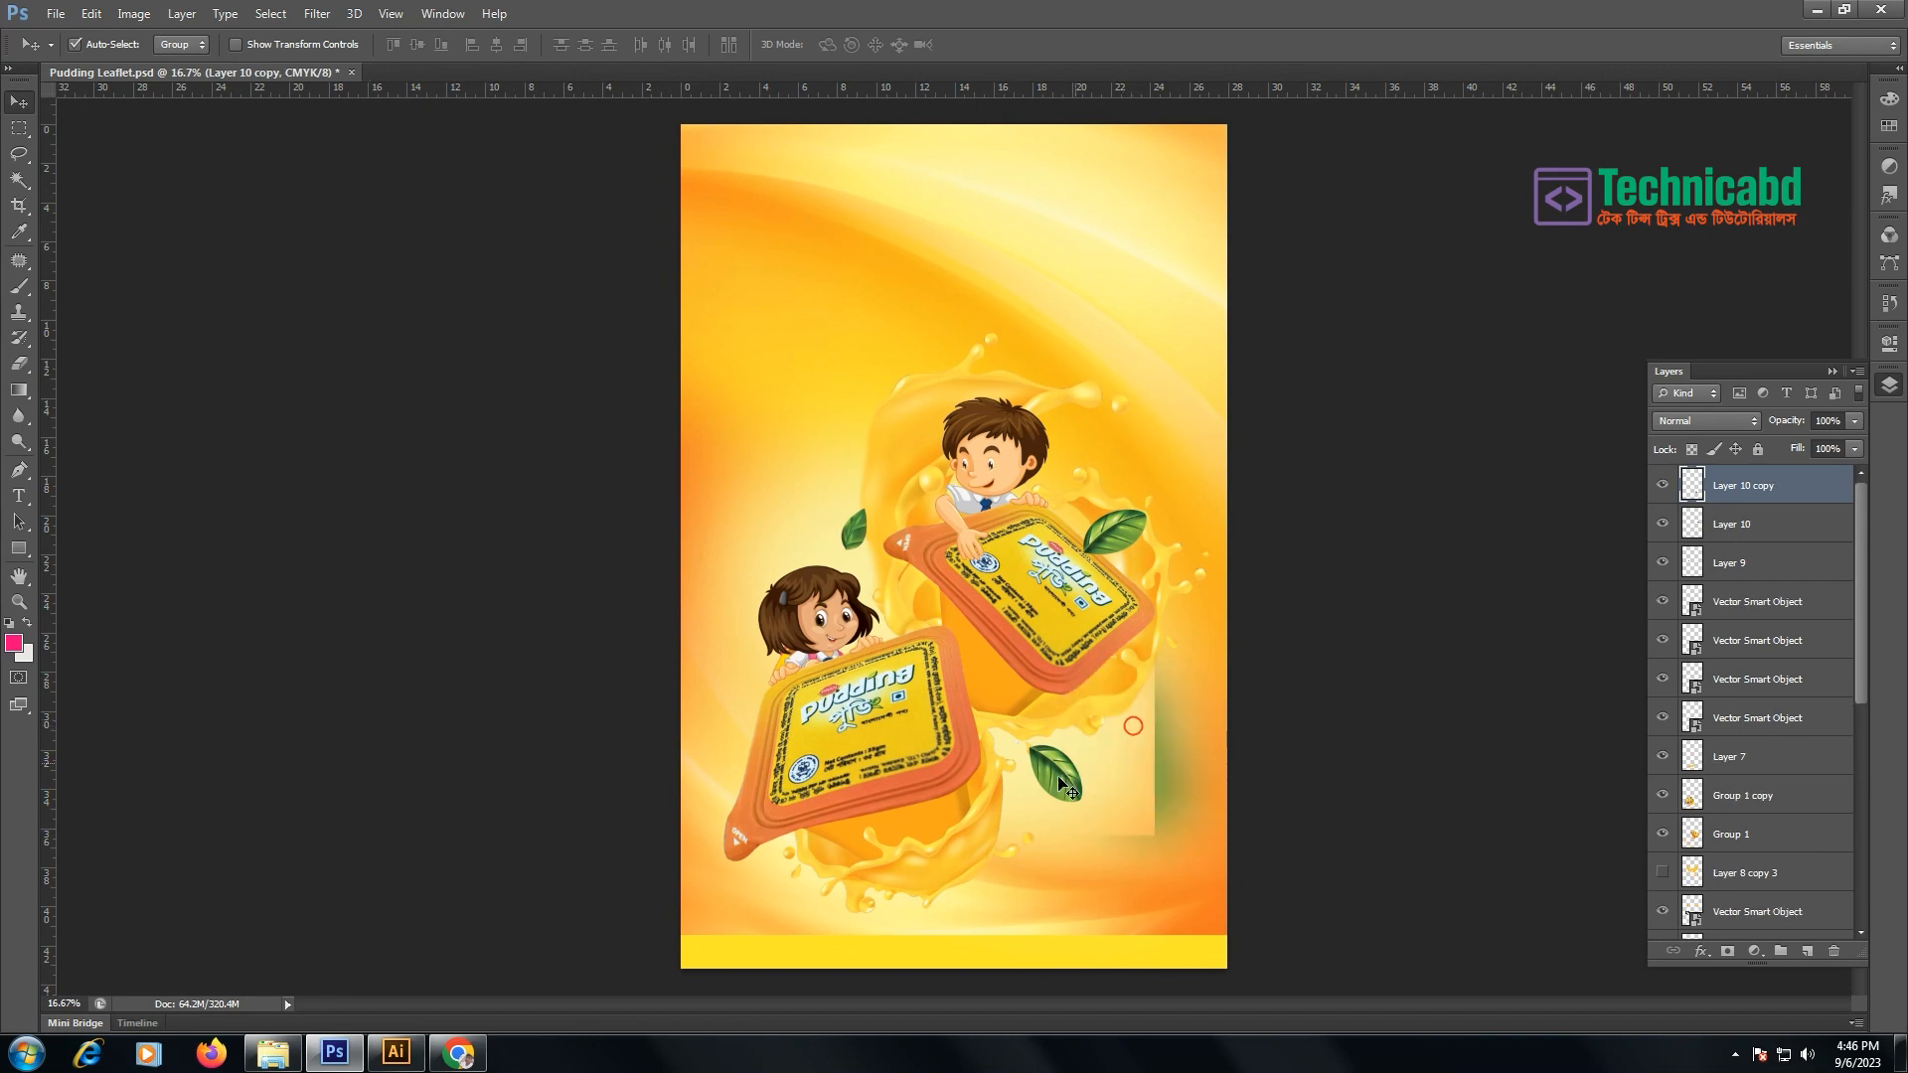
- Duplicate the lower leaf to its upper right and soften the copy with a slight Gaussian Blur
{"action": "left_click_drag", "start_coordinate": [1101, 760], "coordinate": [1158, 730]}
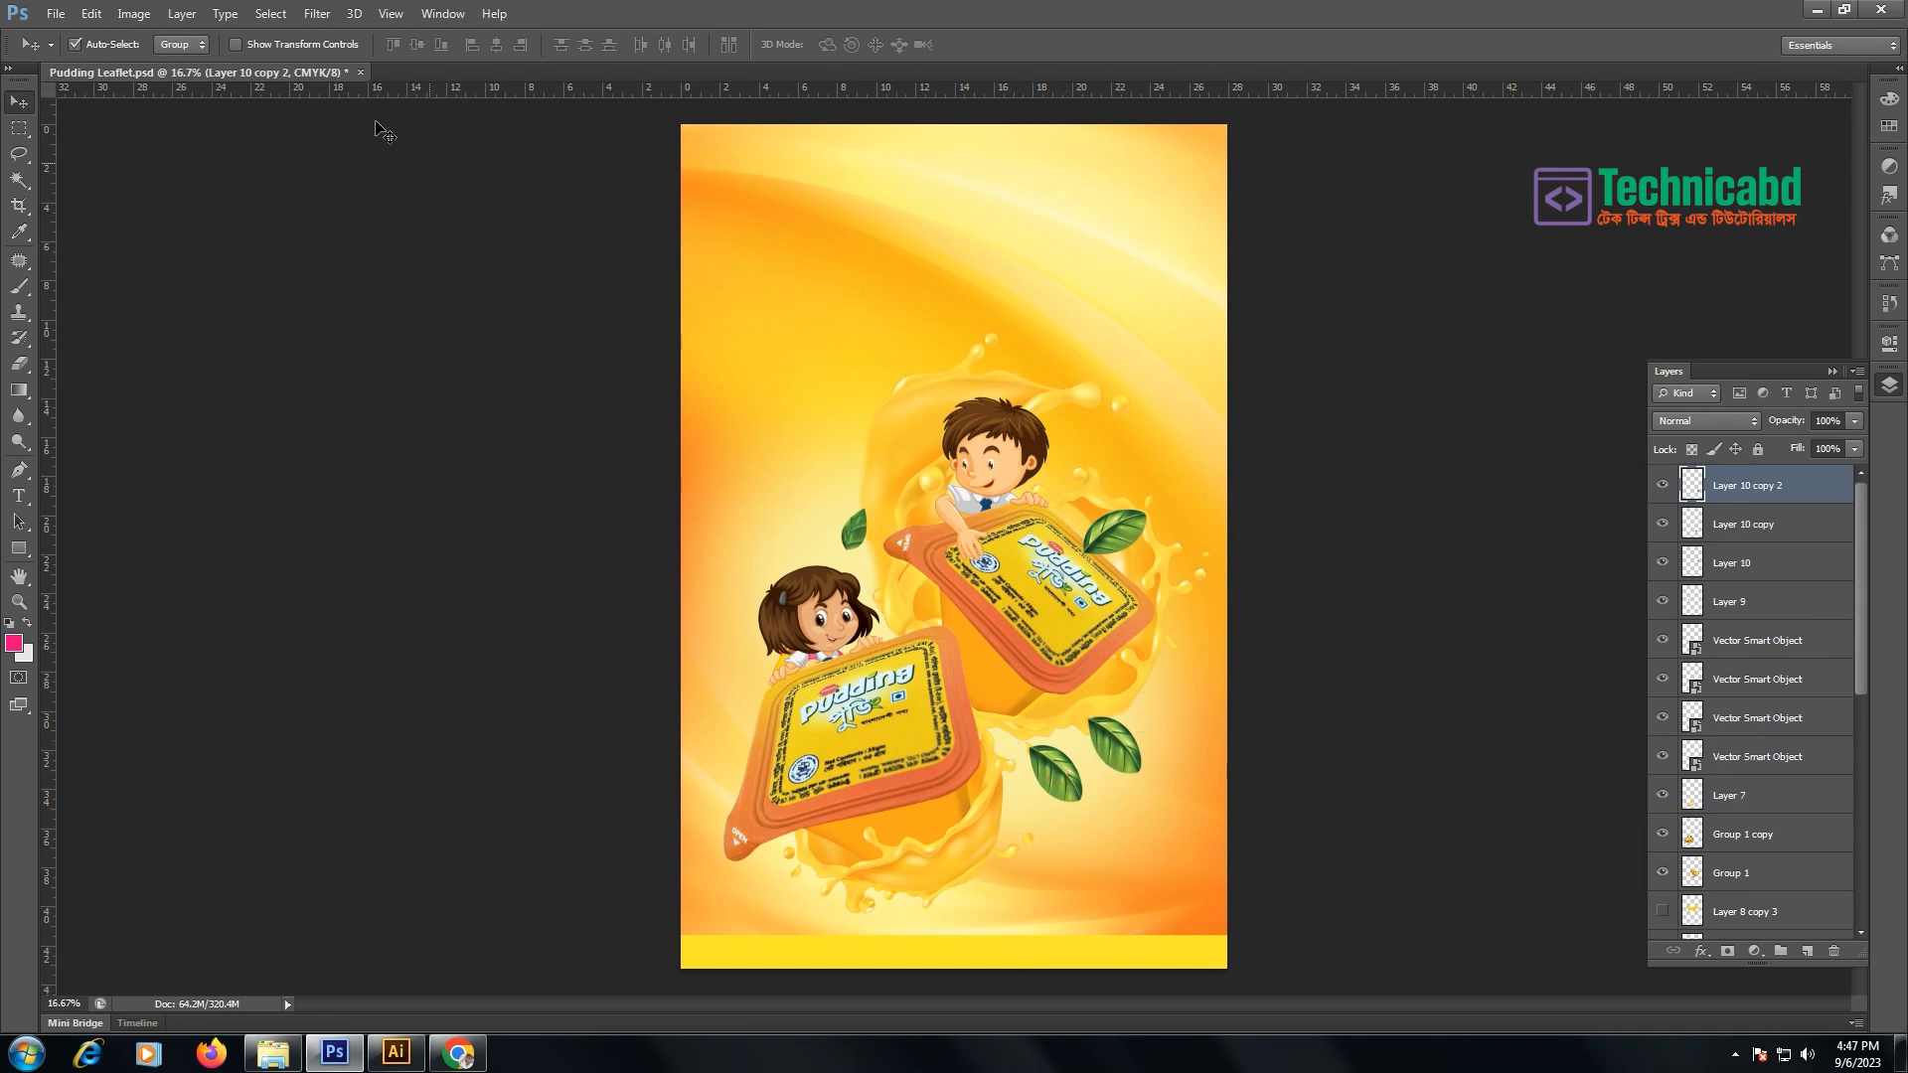
{"action": "left_click", "coordinate": [316, 12]}
{"action": "mouse_move", "coordinate": [333, 214]}
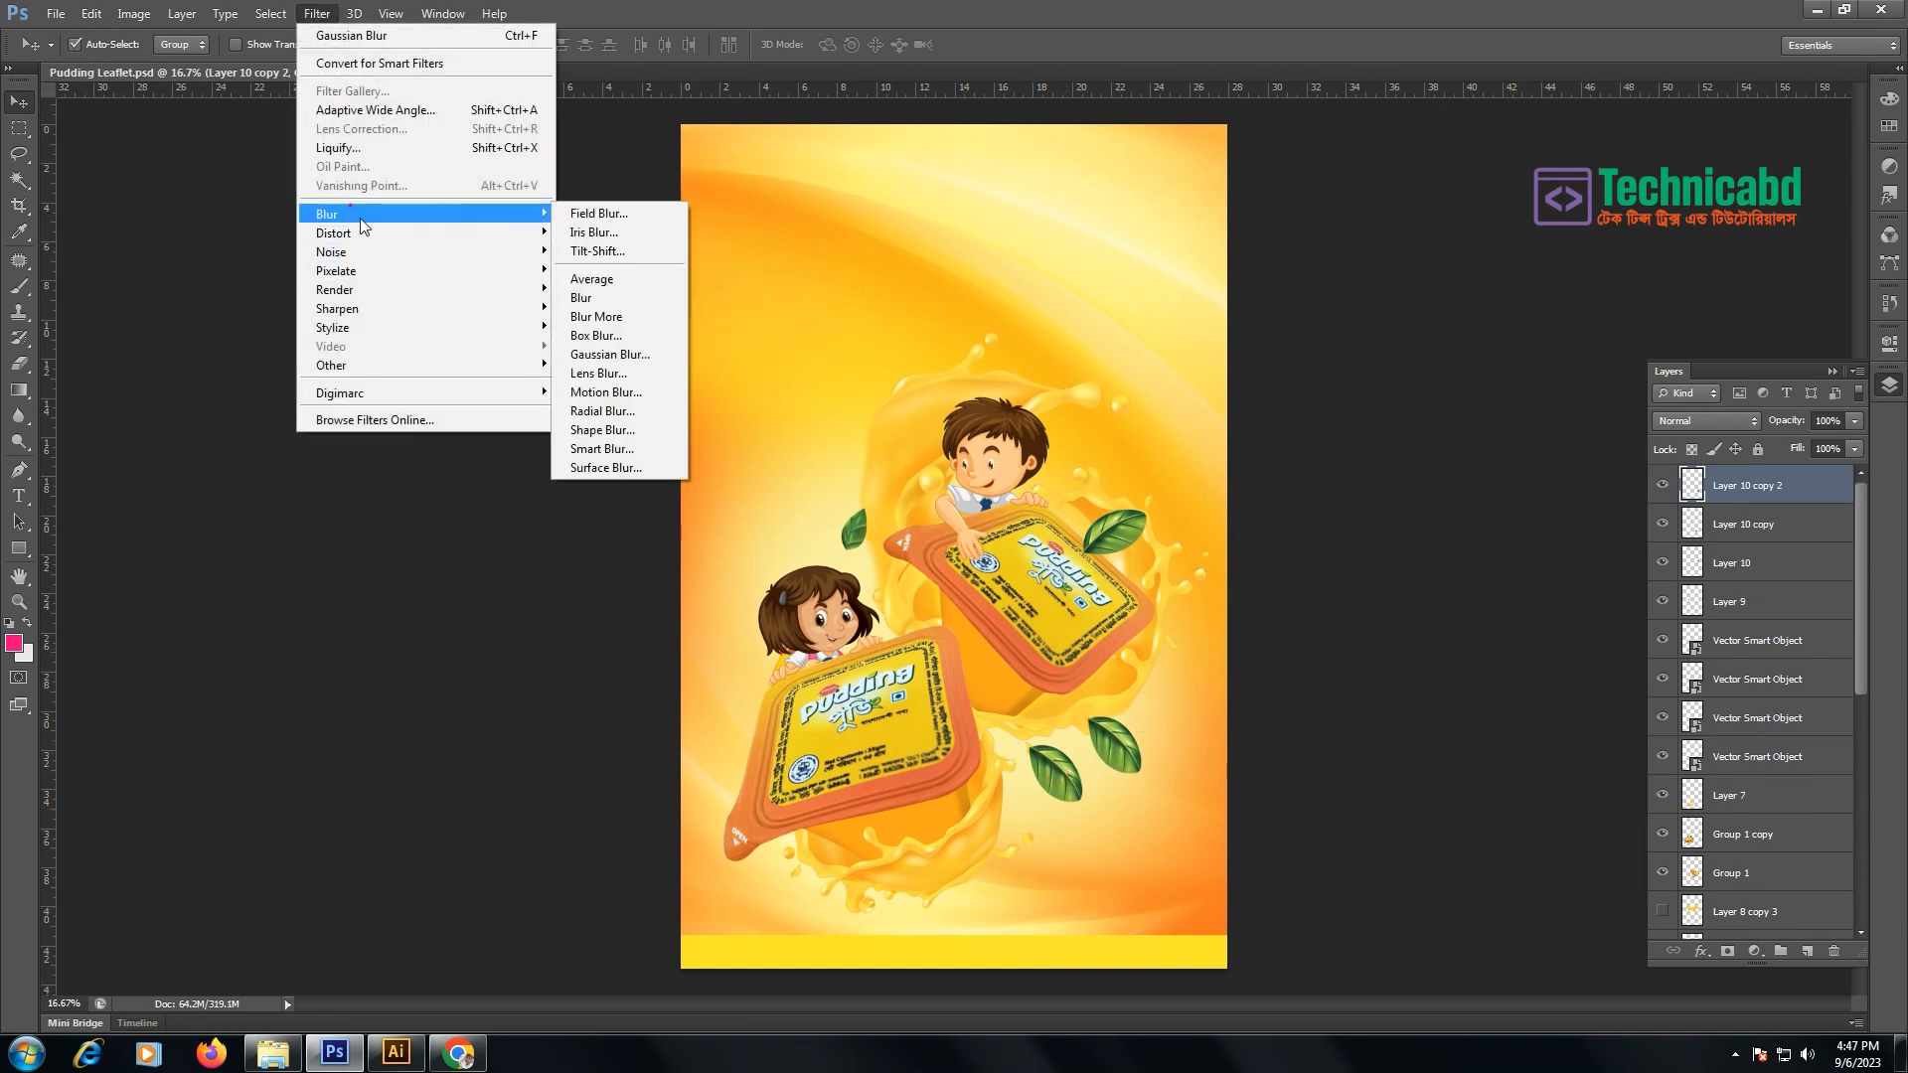
{"action": "left_click", "coordinate": [611, 355]}
{"action": "left_click", "coordinate": [630, 348]}
{"action": "left_click_drag", "start_coordinate": [581, 524], "coordinate": [571, 524]}
{"action": "key", "text": "Return"}
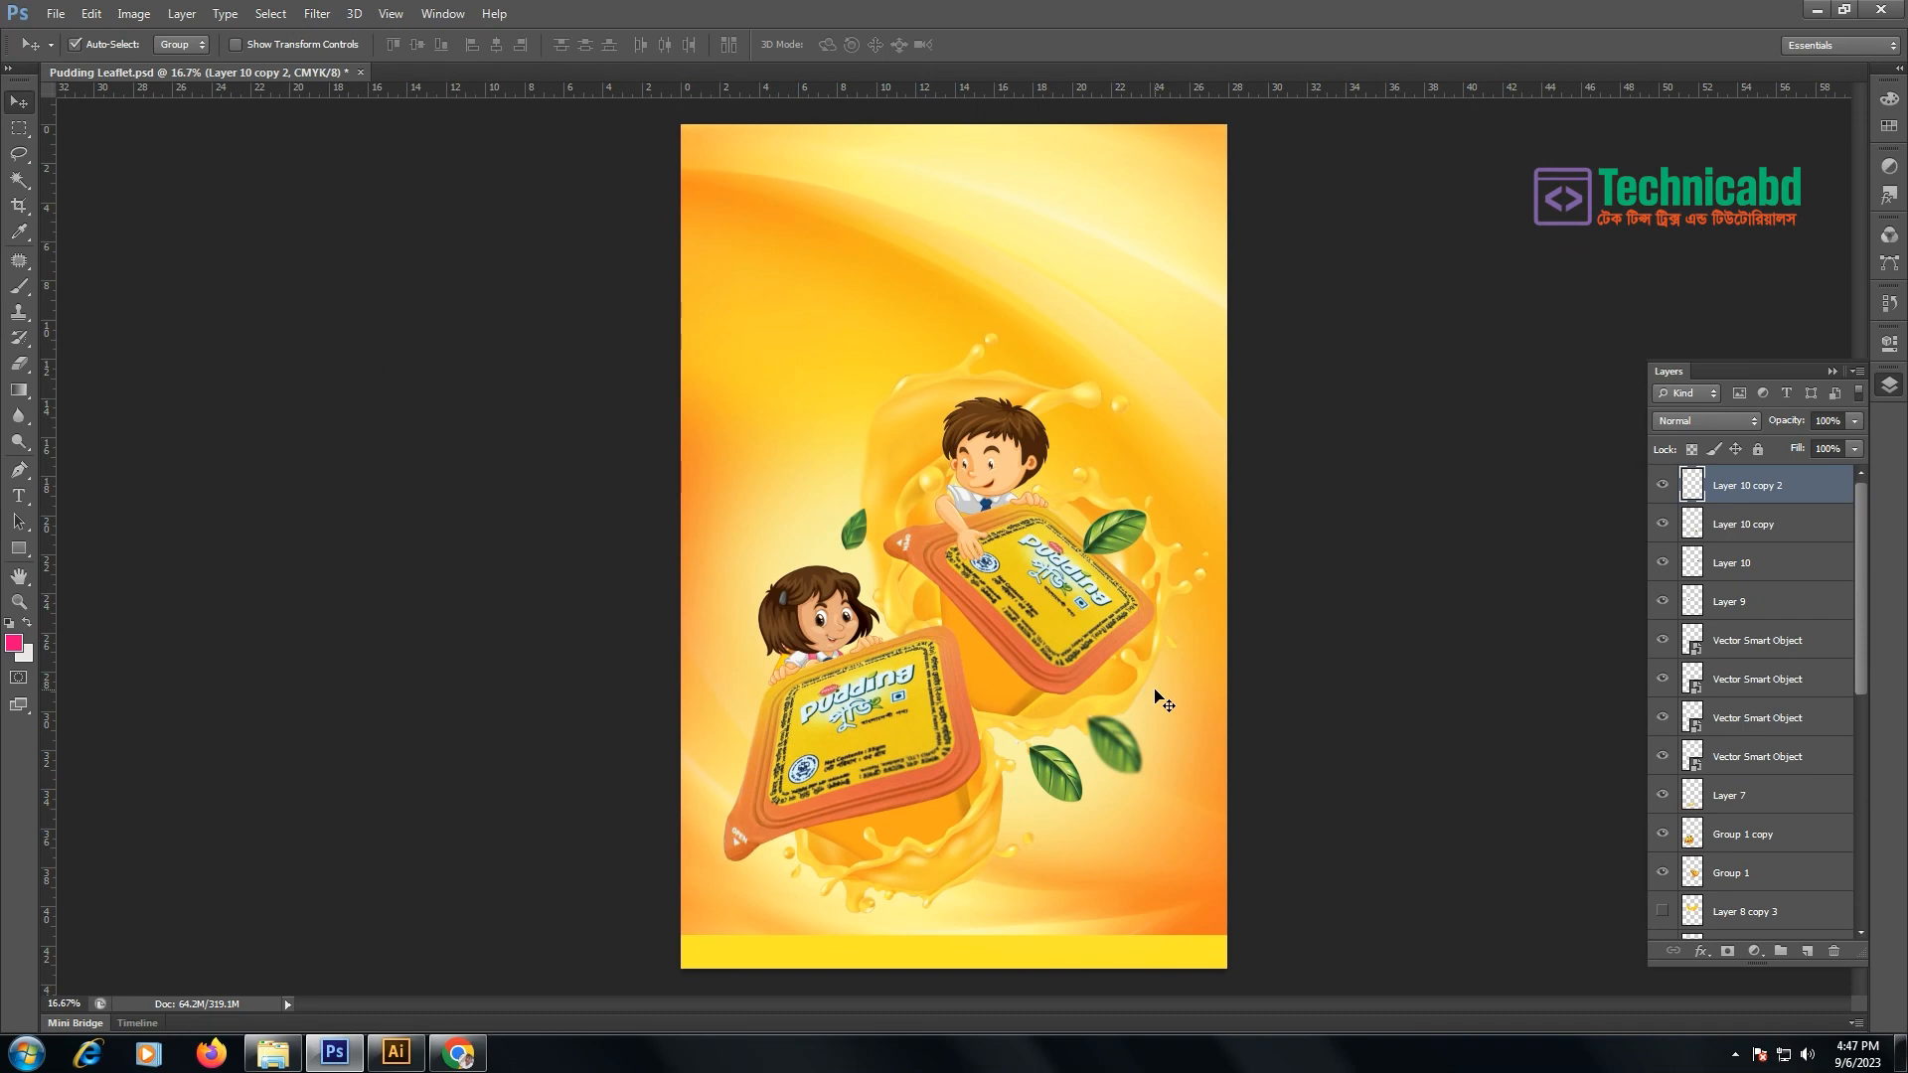
- Enlarge and rotate the blurred leaf so it runs off the page's right edge above the bottom strip
{"action": "key", "text": "ctrl+t"}
{"action": "left_click_drag", "start_coordinate": [1195, 688], "coordinate": [1215, 768]}
{"action": "key", "text": "Return"}
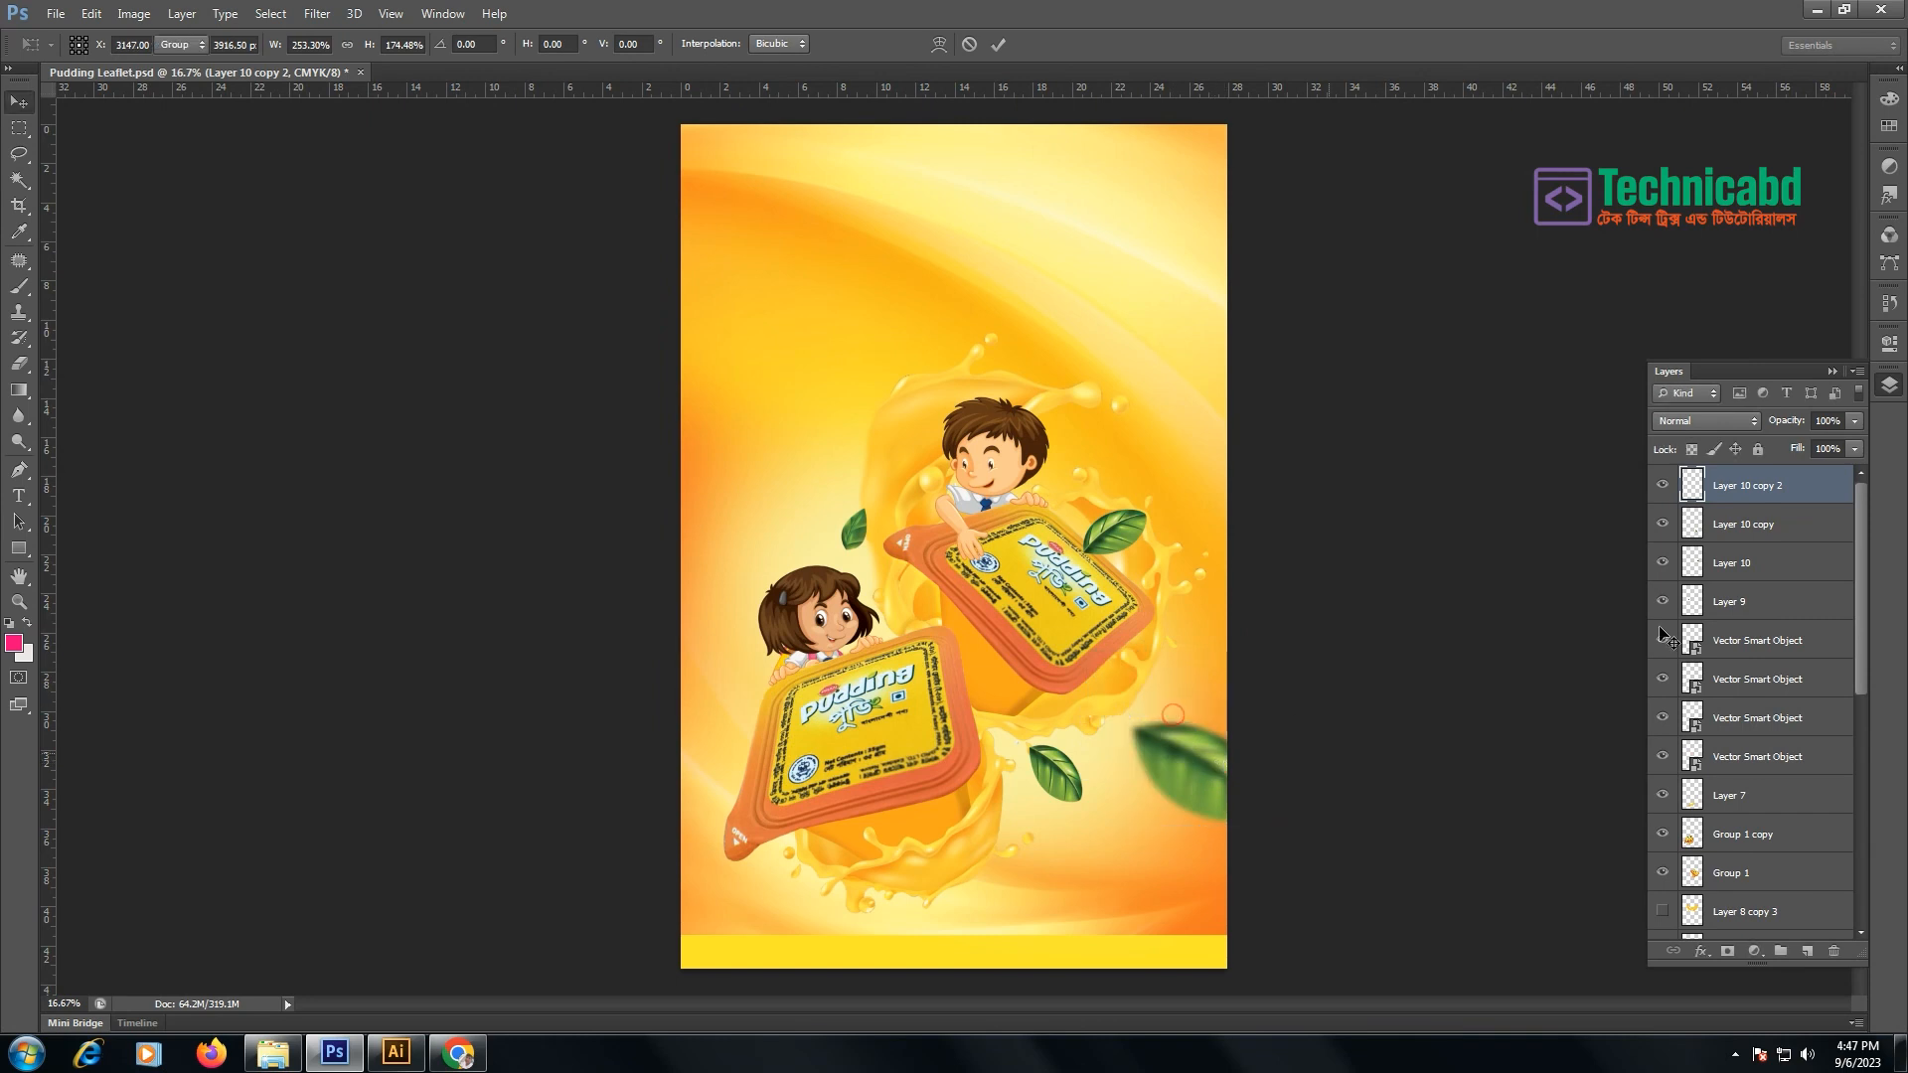
- Set the blurred leaf's blend mode to Linear Light and shift it slightly down and left
{"action": "left_click", "coordinate": [1701, 421]}
{"action": "left_click", "coordinate": [1702, 423]}
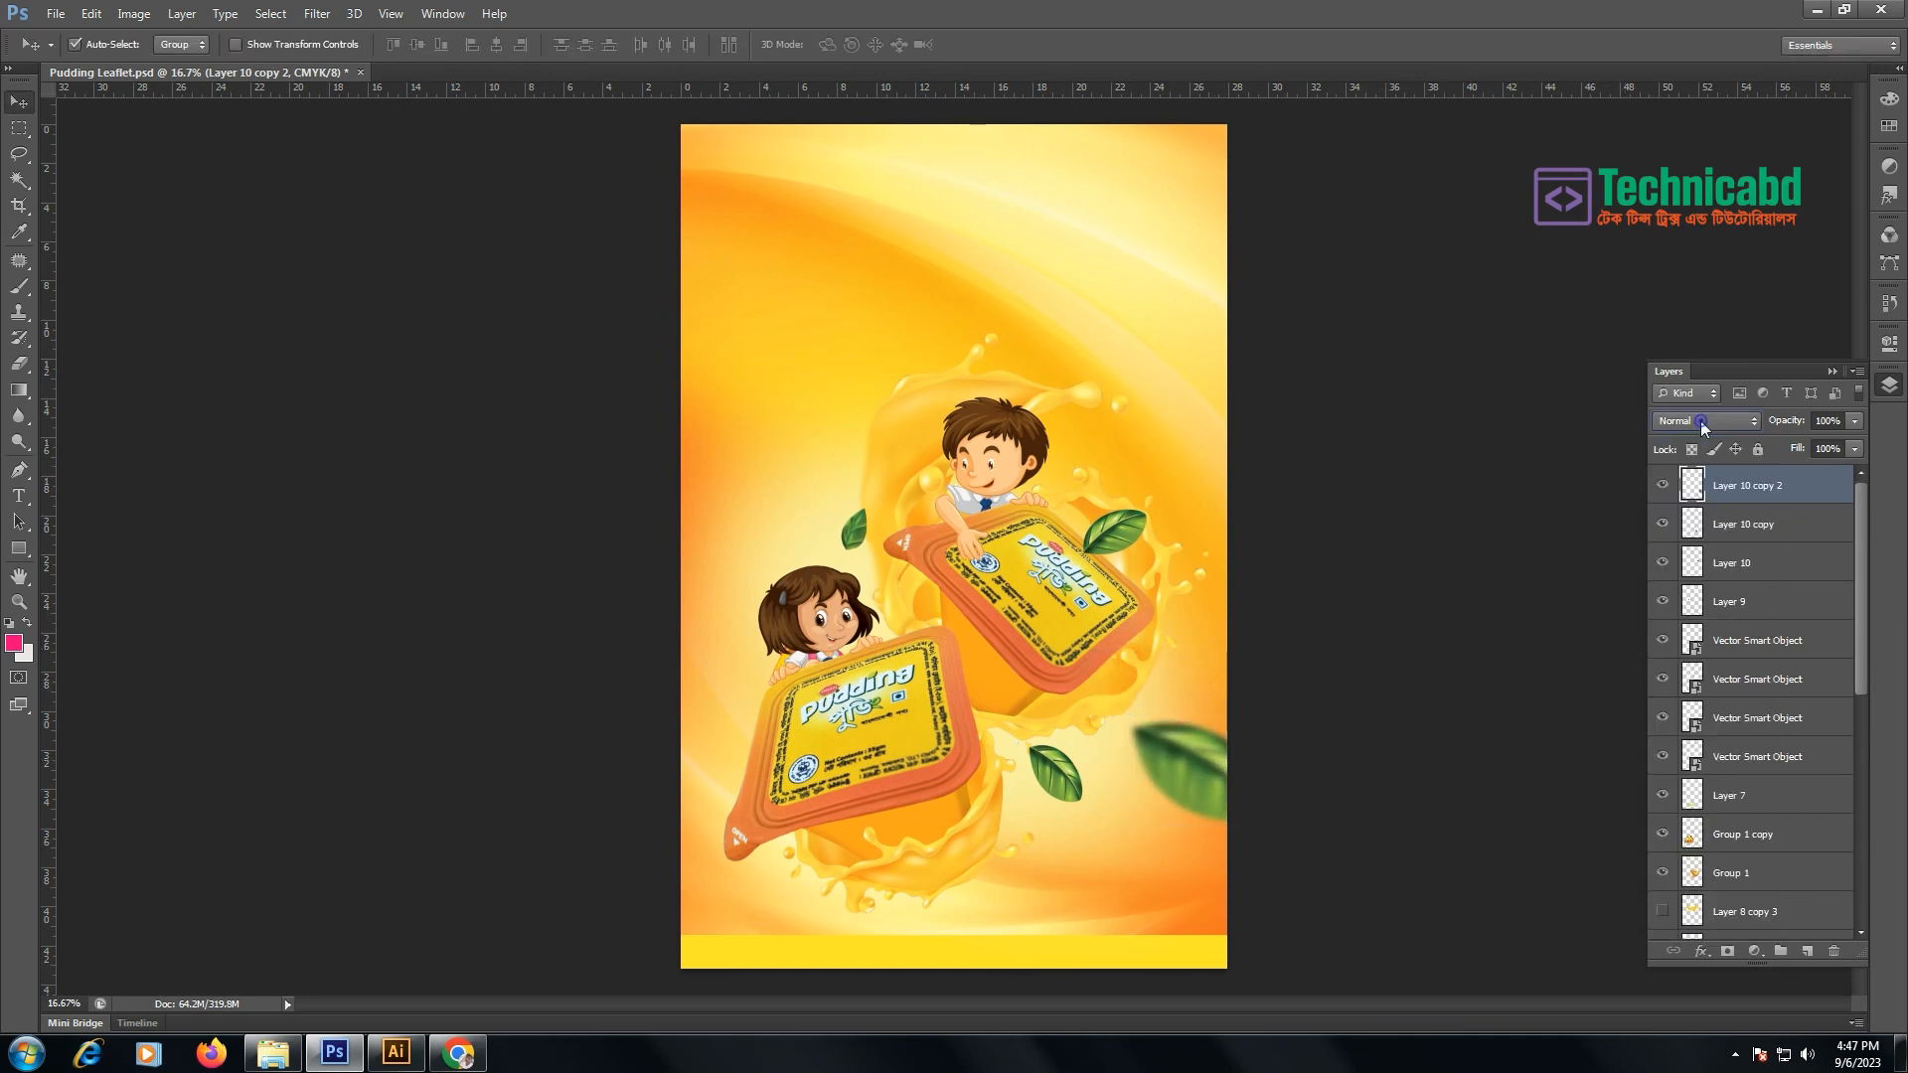
{"action": "scroll", "coordinate": [1701, 421], "scroll_direction": "down", "scroll_amount": 7}
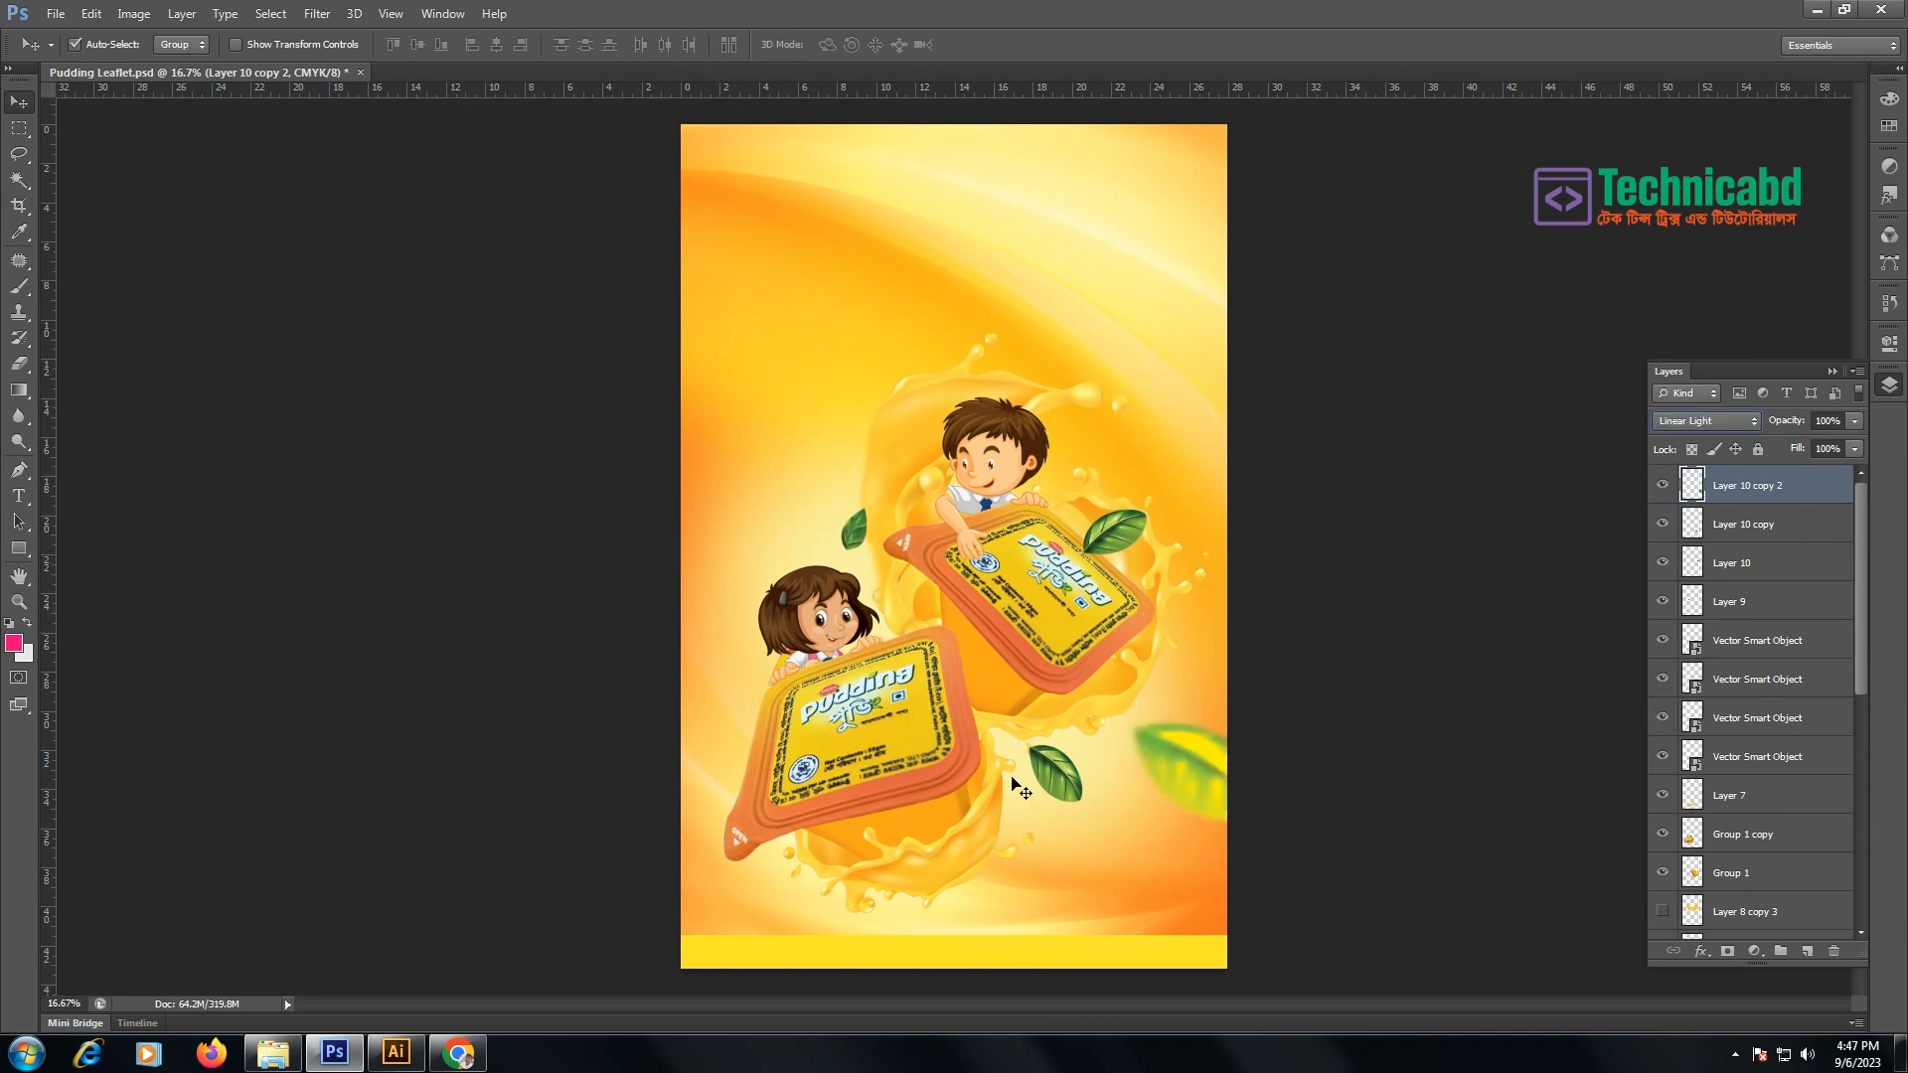
{"action": "left_click_drag", "start_coordinate": [1177, 775], "coordinate": [1143, 803]}
- Place a copy of the blurred leaf at the page's upper left edge, strengthen its Gaussian Blur and nudge it inward
{"action": "mouse_move", "coordinate": [688, 342]}
{"action": "left_mouse_down"}
{"action": "mouse_move", "coordinate": [695, 320]}
{"action": "mouse_move", "coordinate": [661, 350]}
{"action": "mouse_move", "coordinate": [686, 373]}
{"action": "left_mouse_up"}
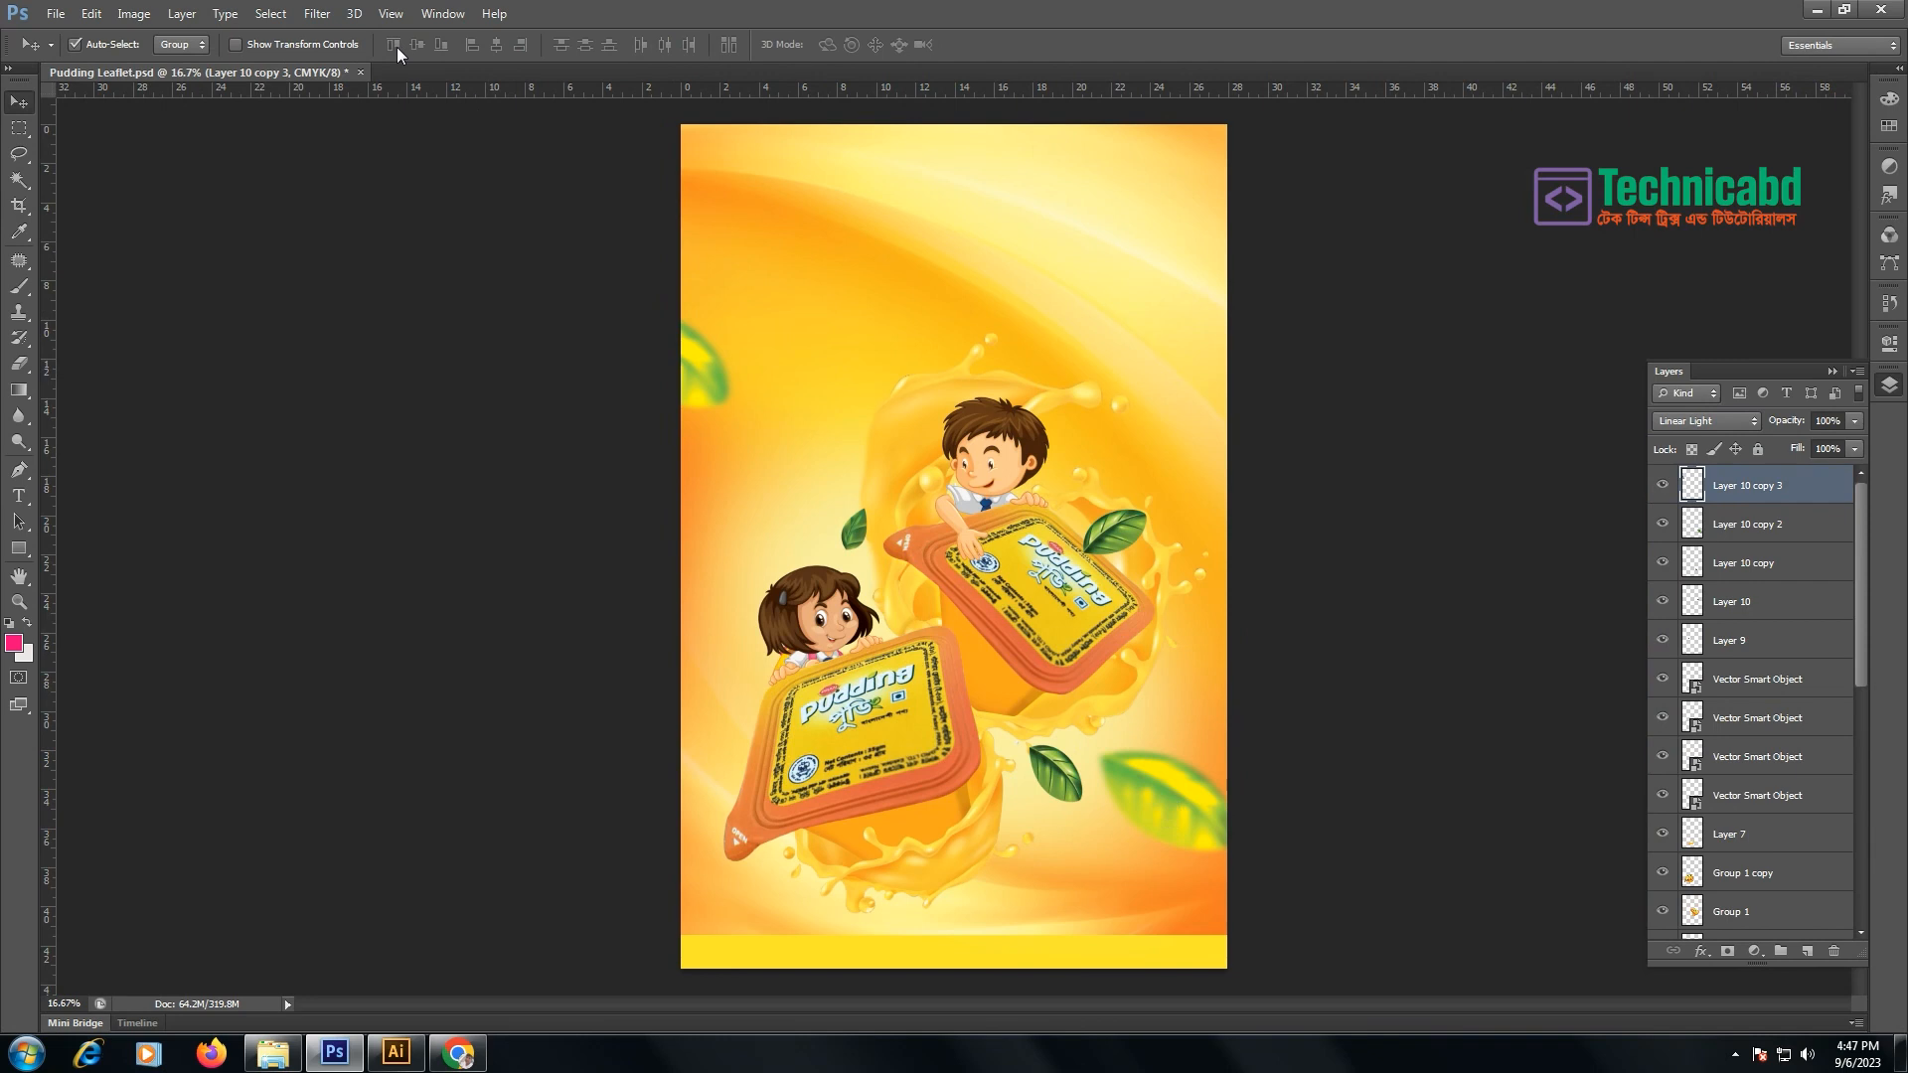
{"action": "left_click", "coordinate": [316, 14]}
{"action": "mouse_move", "coordinate": [350, 215]}
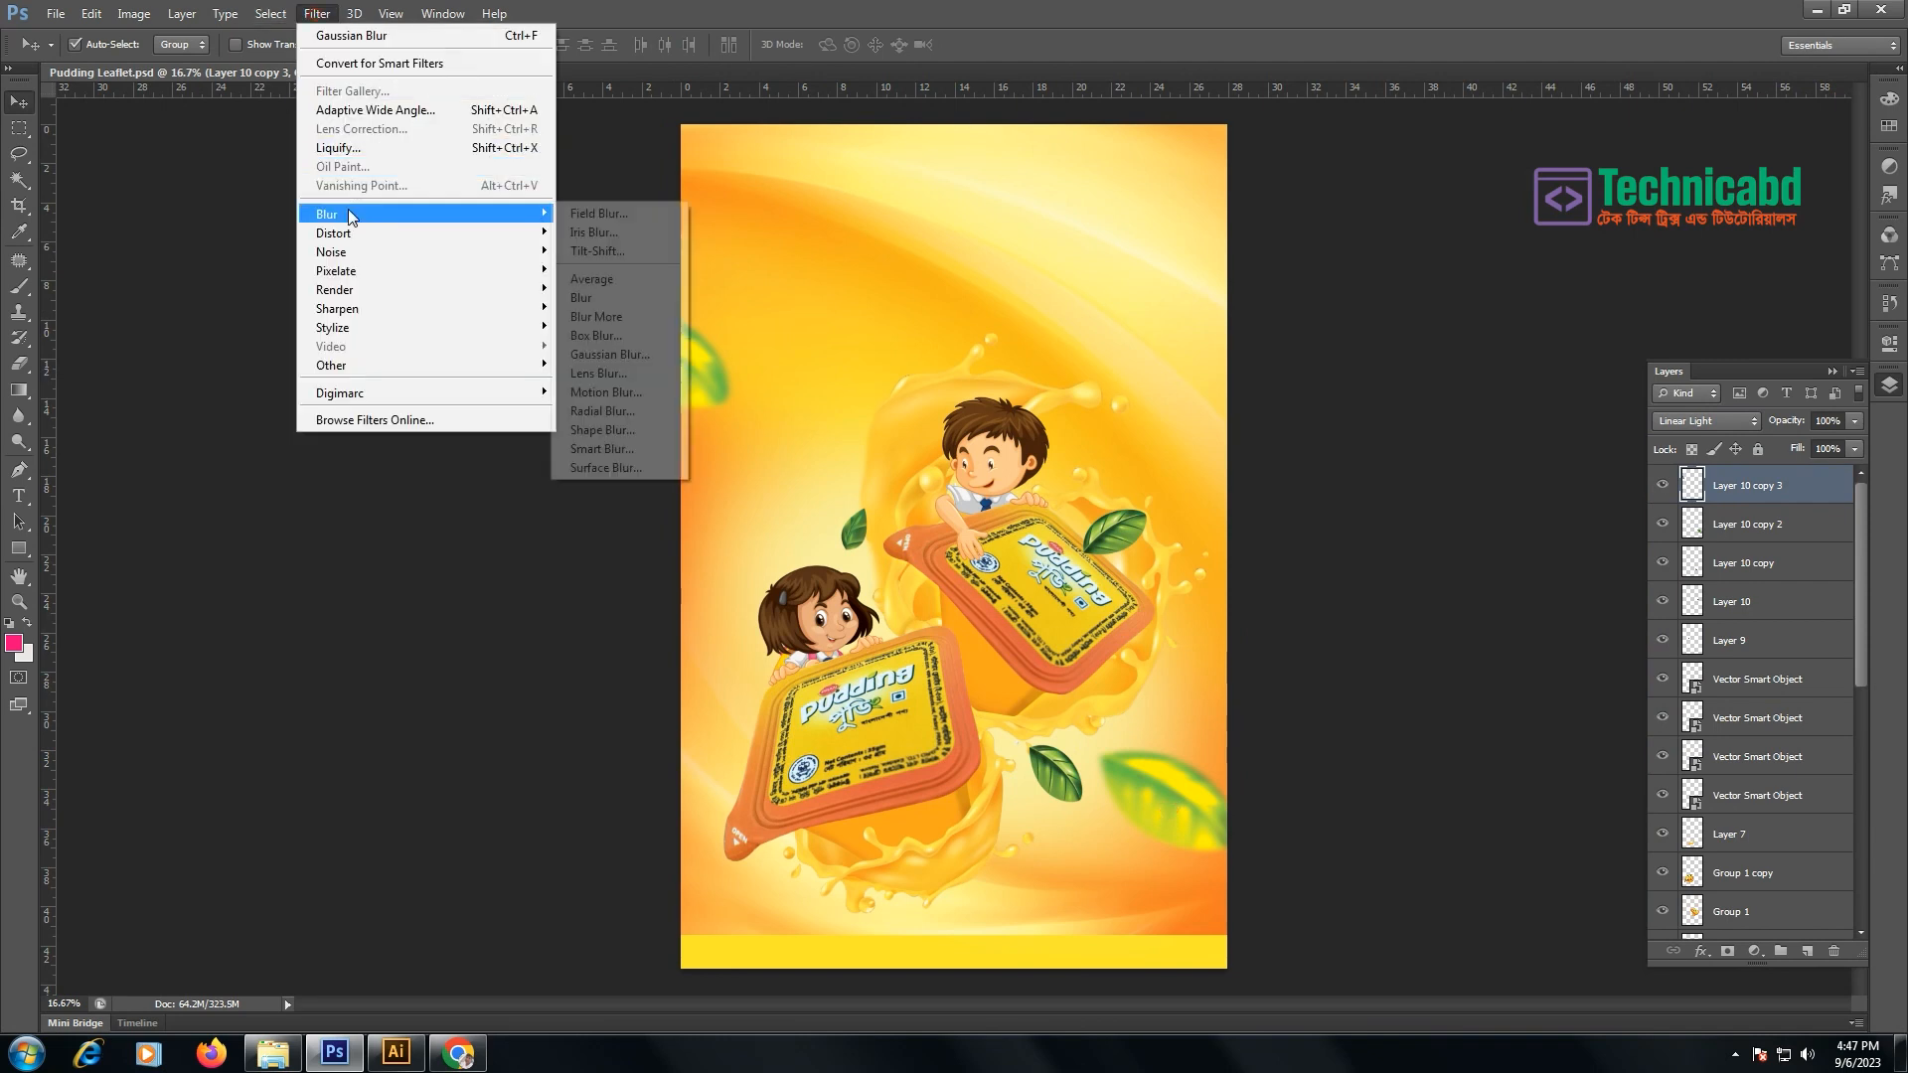
{"action": "left_click", "coordinate": [634, 354]}
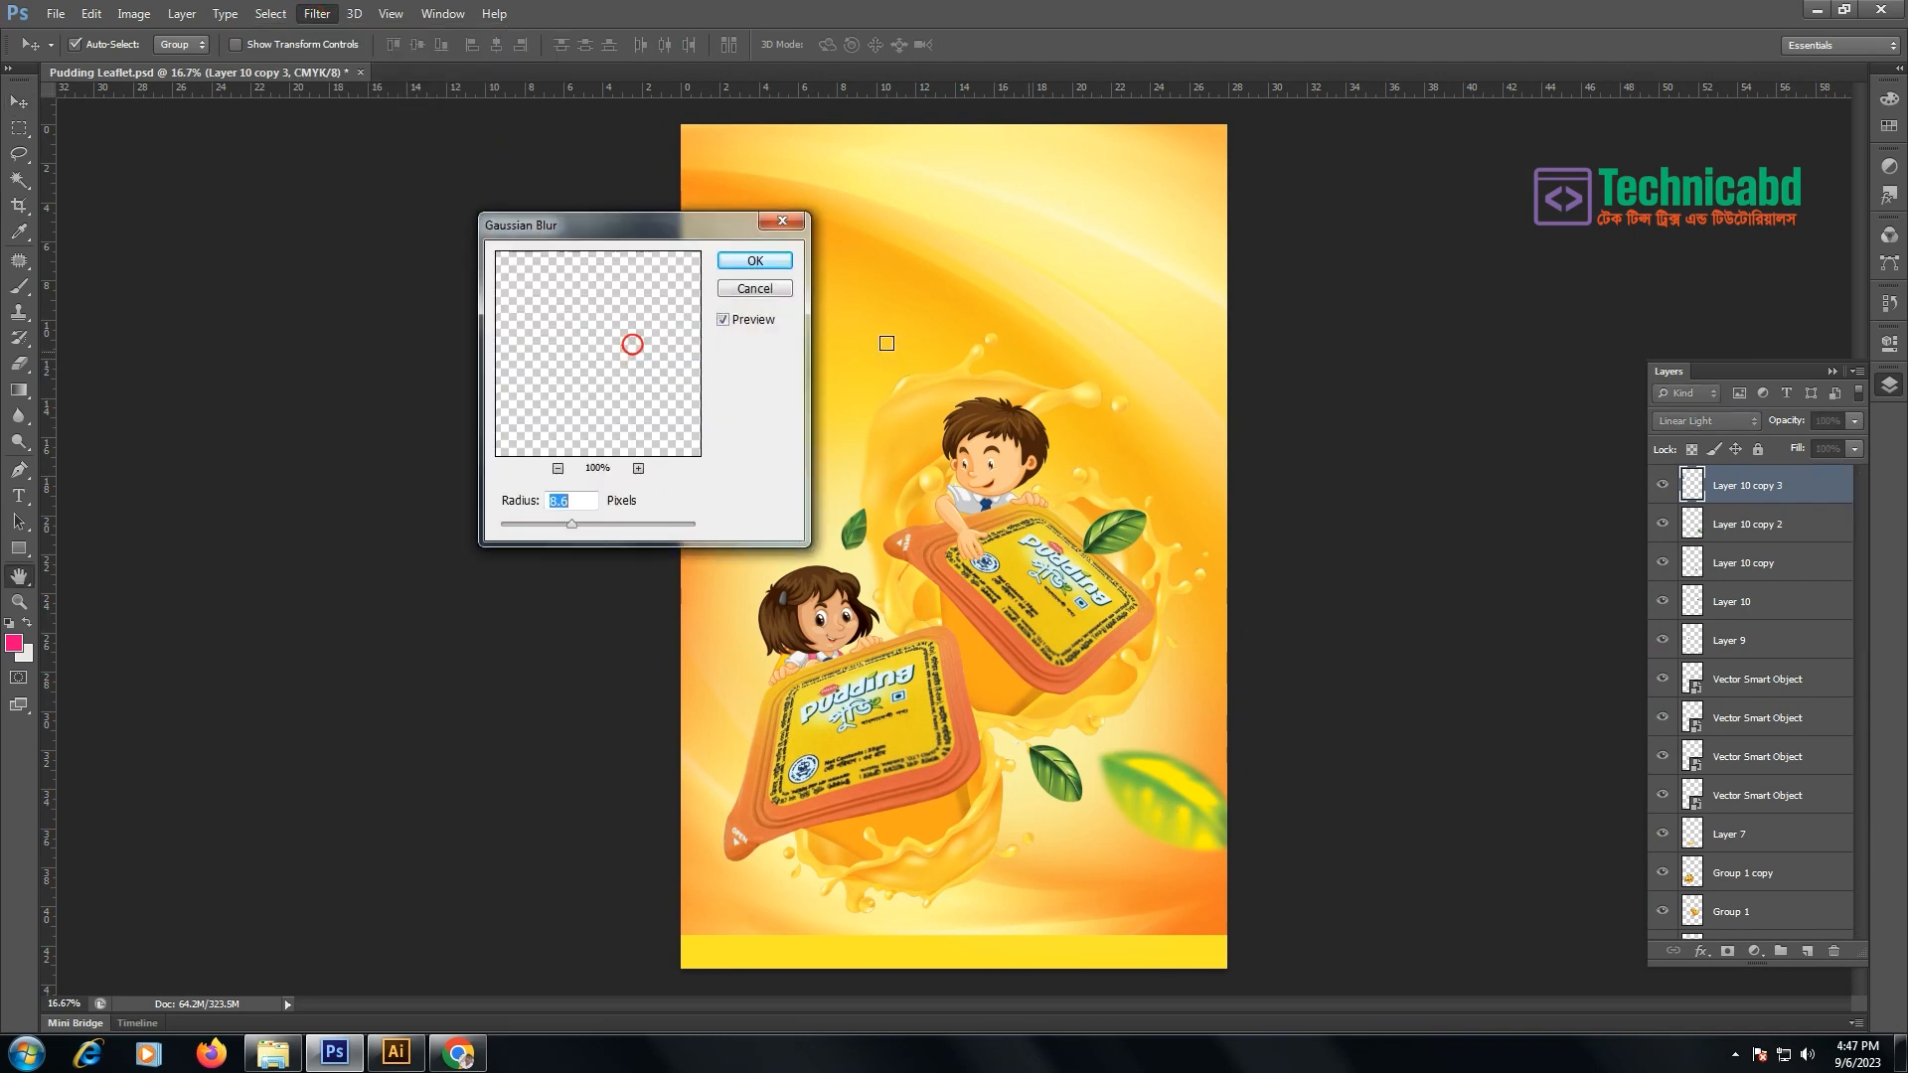
{"action": "left_click_drag", "start_coordinate": [663, 230], "coordinate": [1062, 236]}
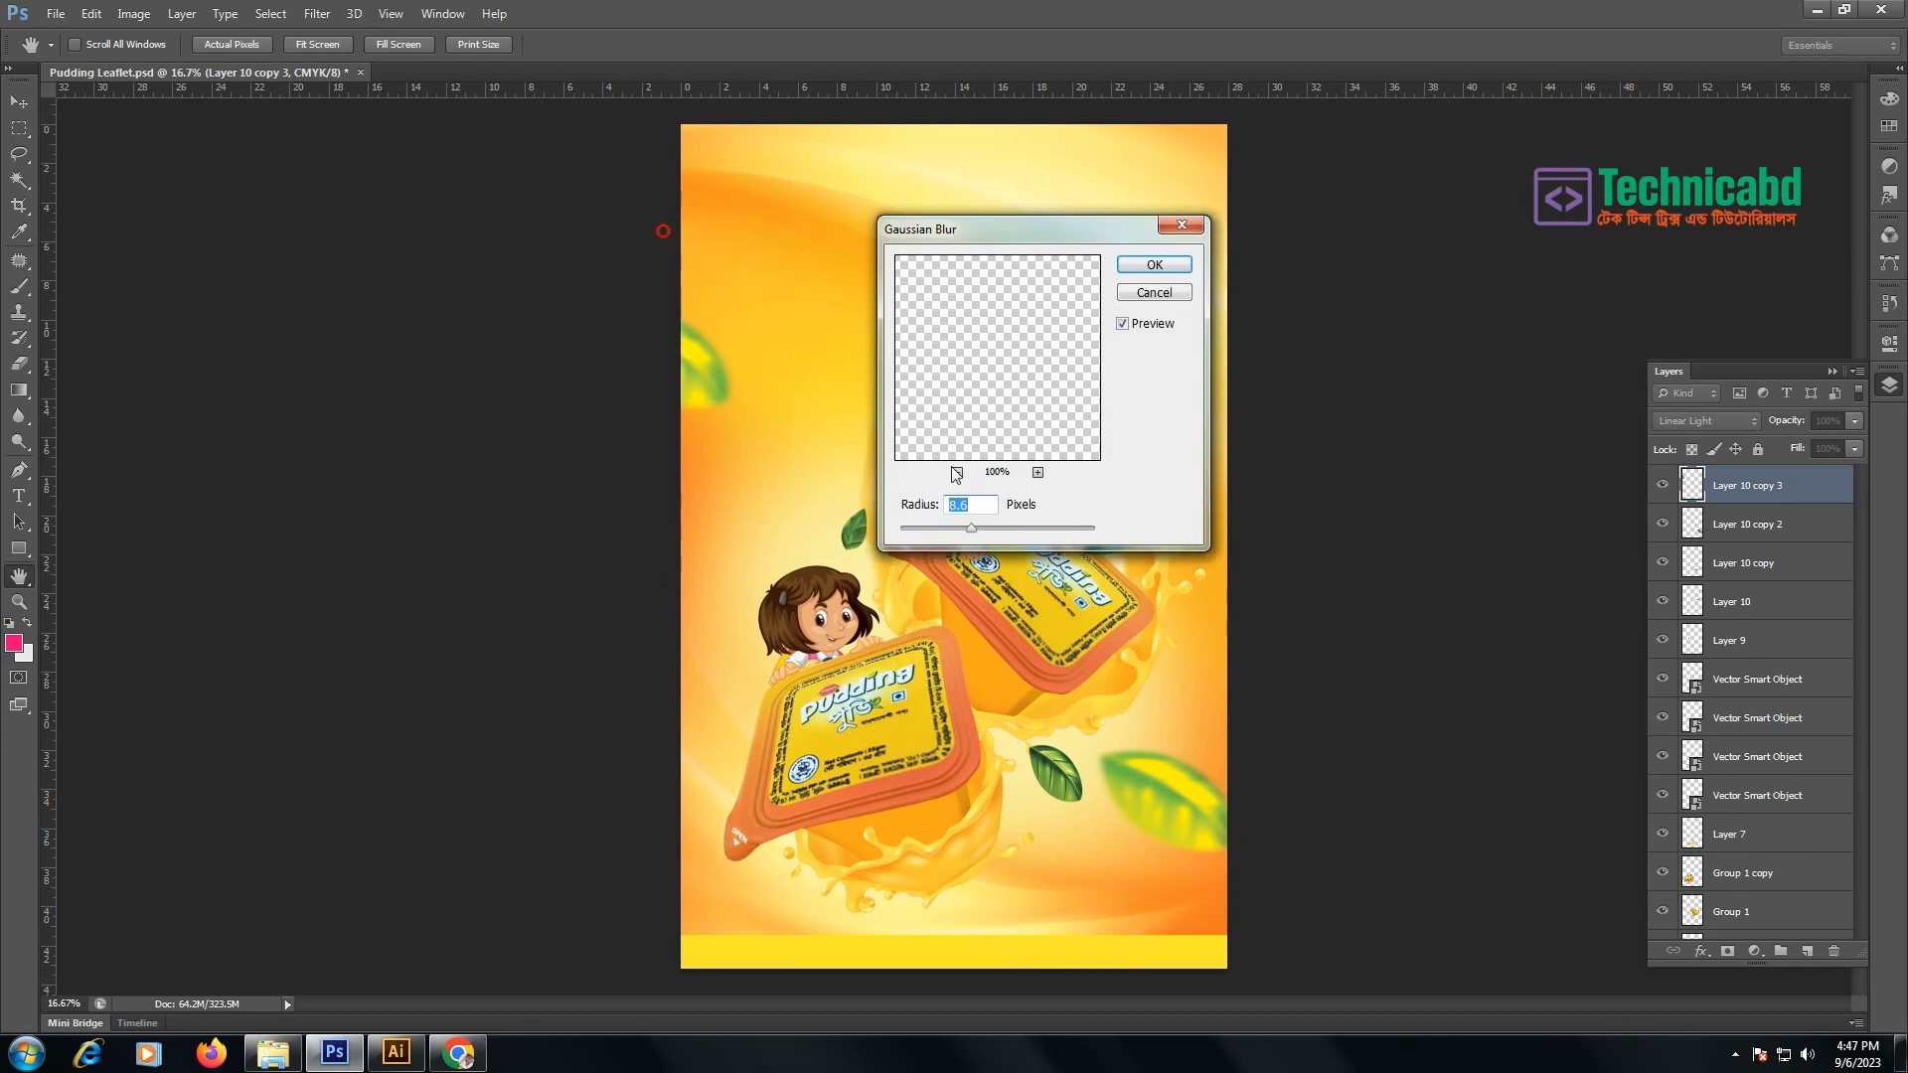
{"action": "mouse_move", "coordinate": [984, 529]}
{"action": "left_mouse_down"}
{"action": "mouse_move", "coordinate": [1023, 533]}
{"action": "mouse_move", "coordinate": [1005, 530]}
{"action": "left_mouse_up"}
{"action": "left_click", "coordinate": [1126, 265]}
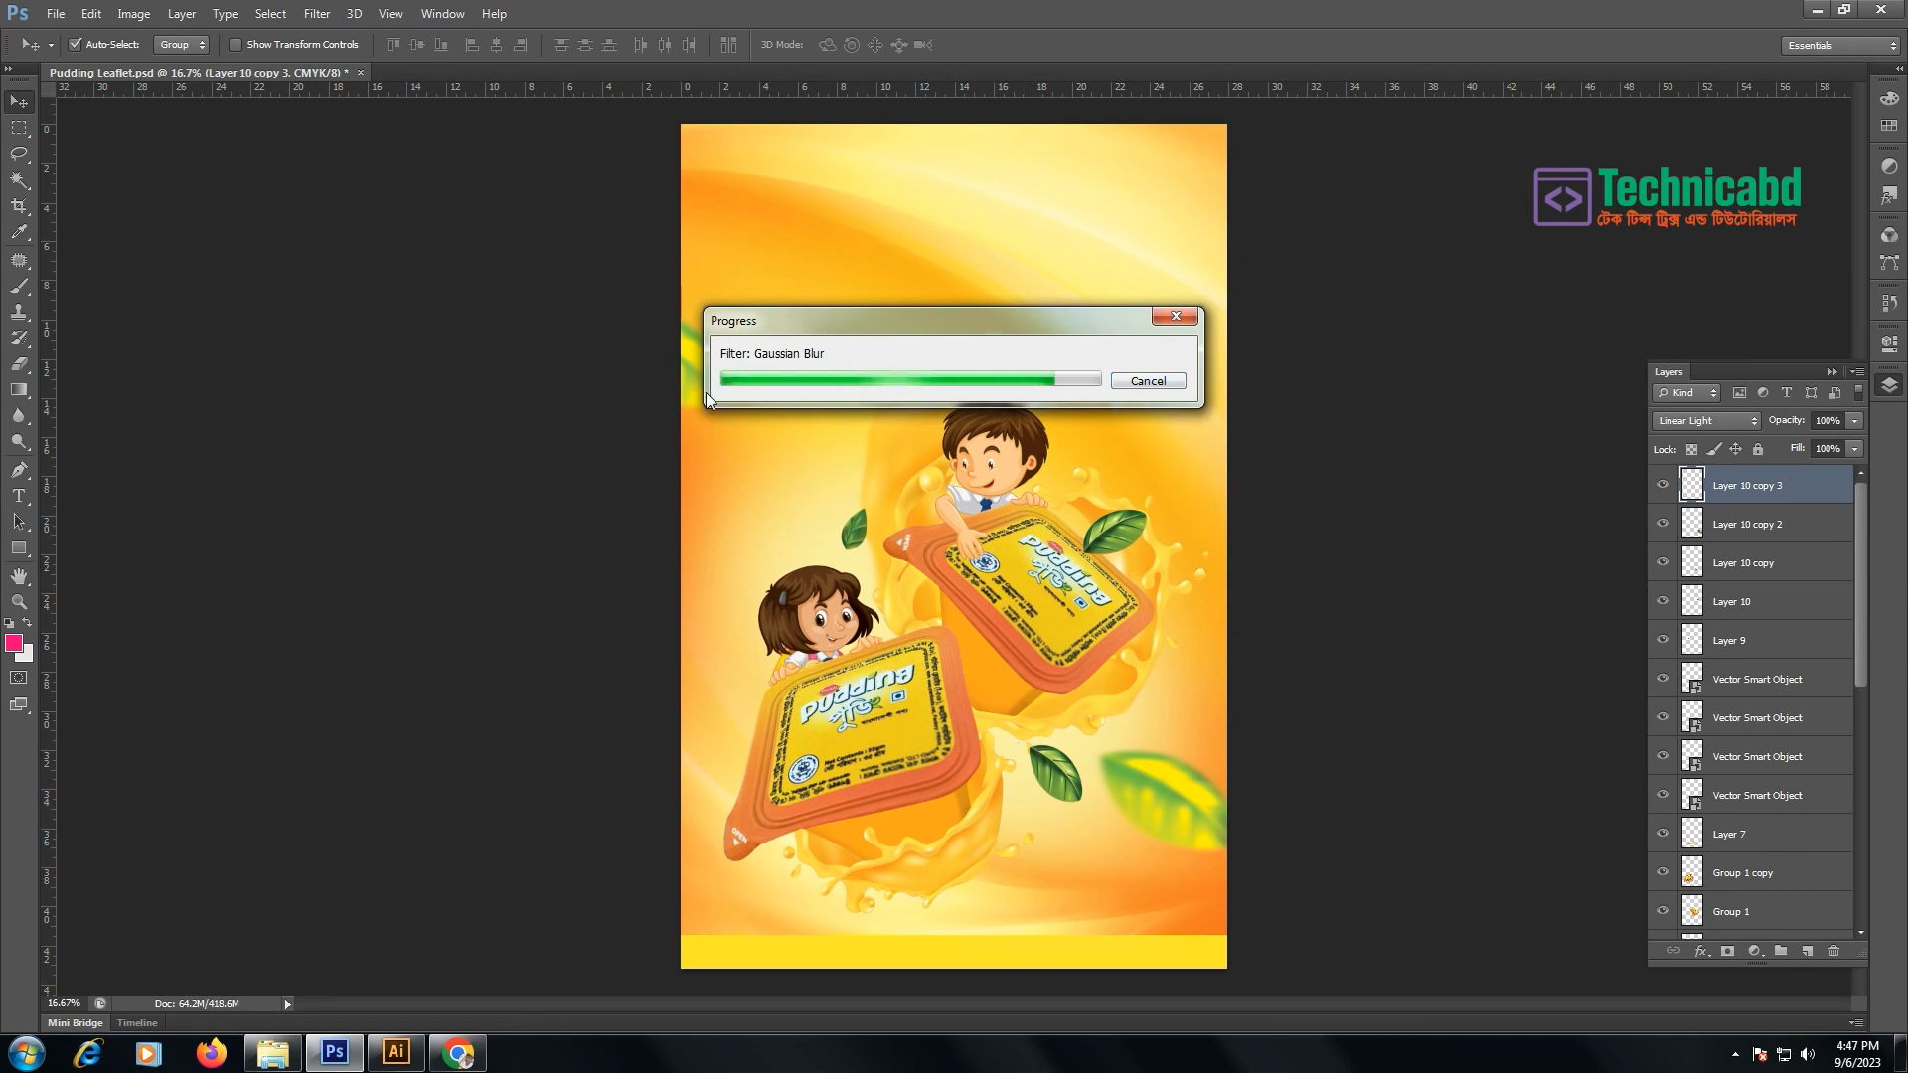
{"action": "mouse_move", "coordinate": [707, 395]}
{"action": "left_mouse_down"}
{"action": "mouse_move", "coordinate": [760, 421]}
{"action": "mouse_move", "coordinate": [732, 395]}
{"action": "left_mouse_up"}
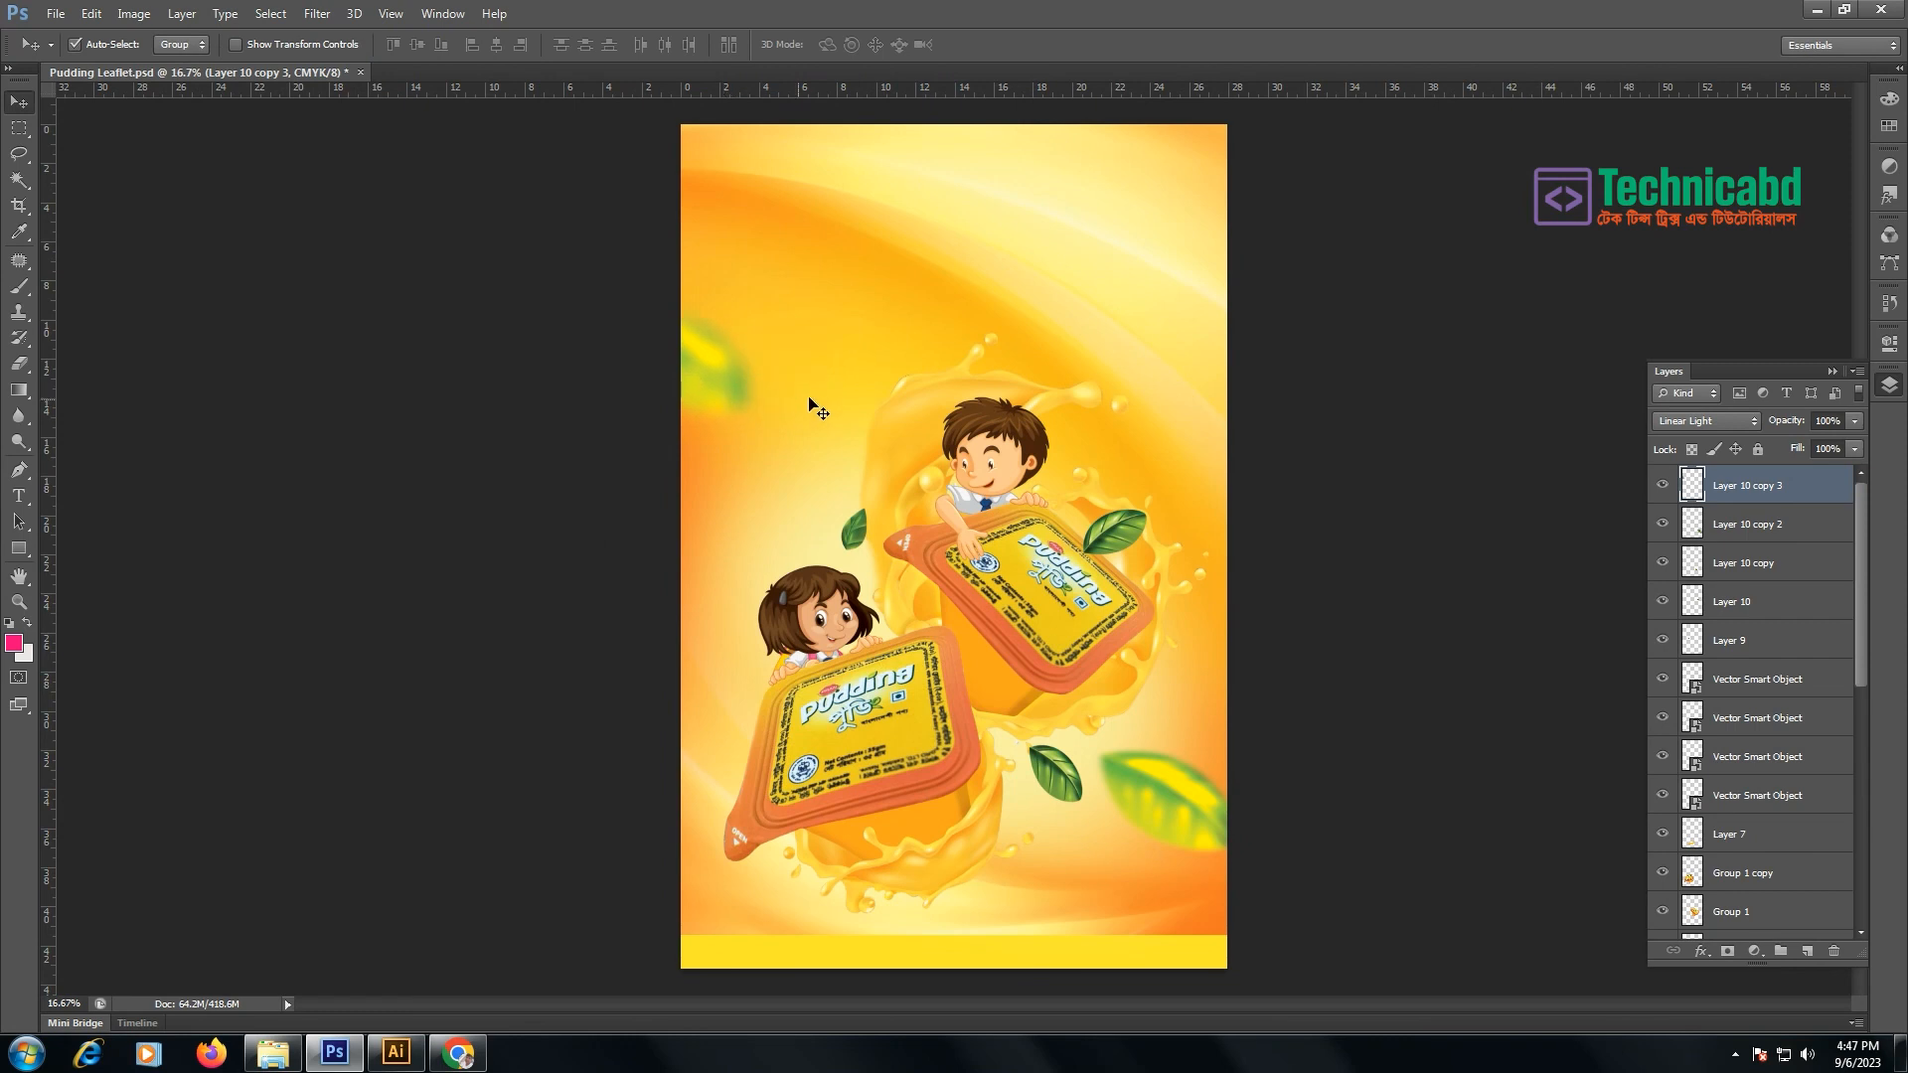
- Delete the blurred leaf at the page's upper left and place a copy of the splash there
{"action": "key", "text": "Delete"}
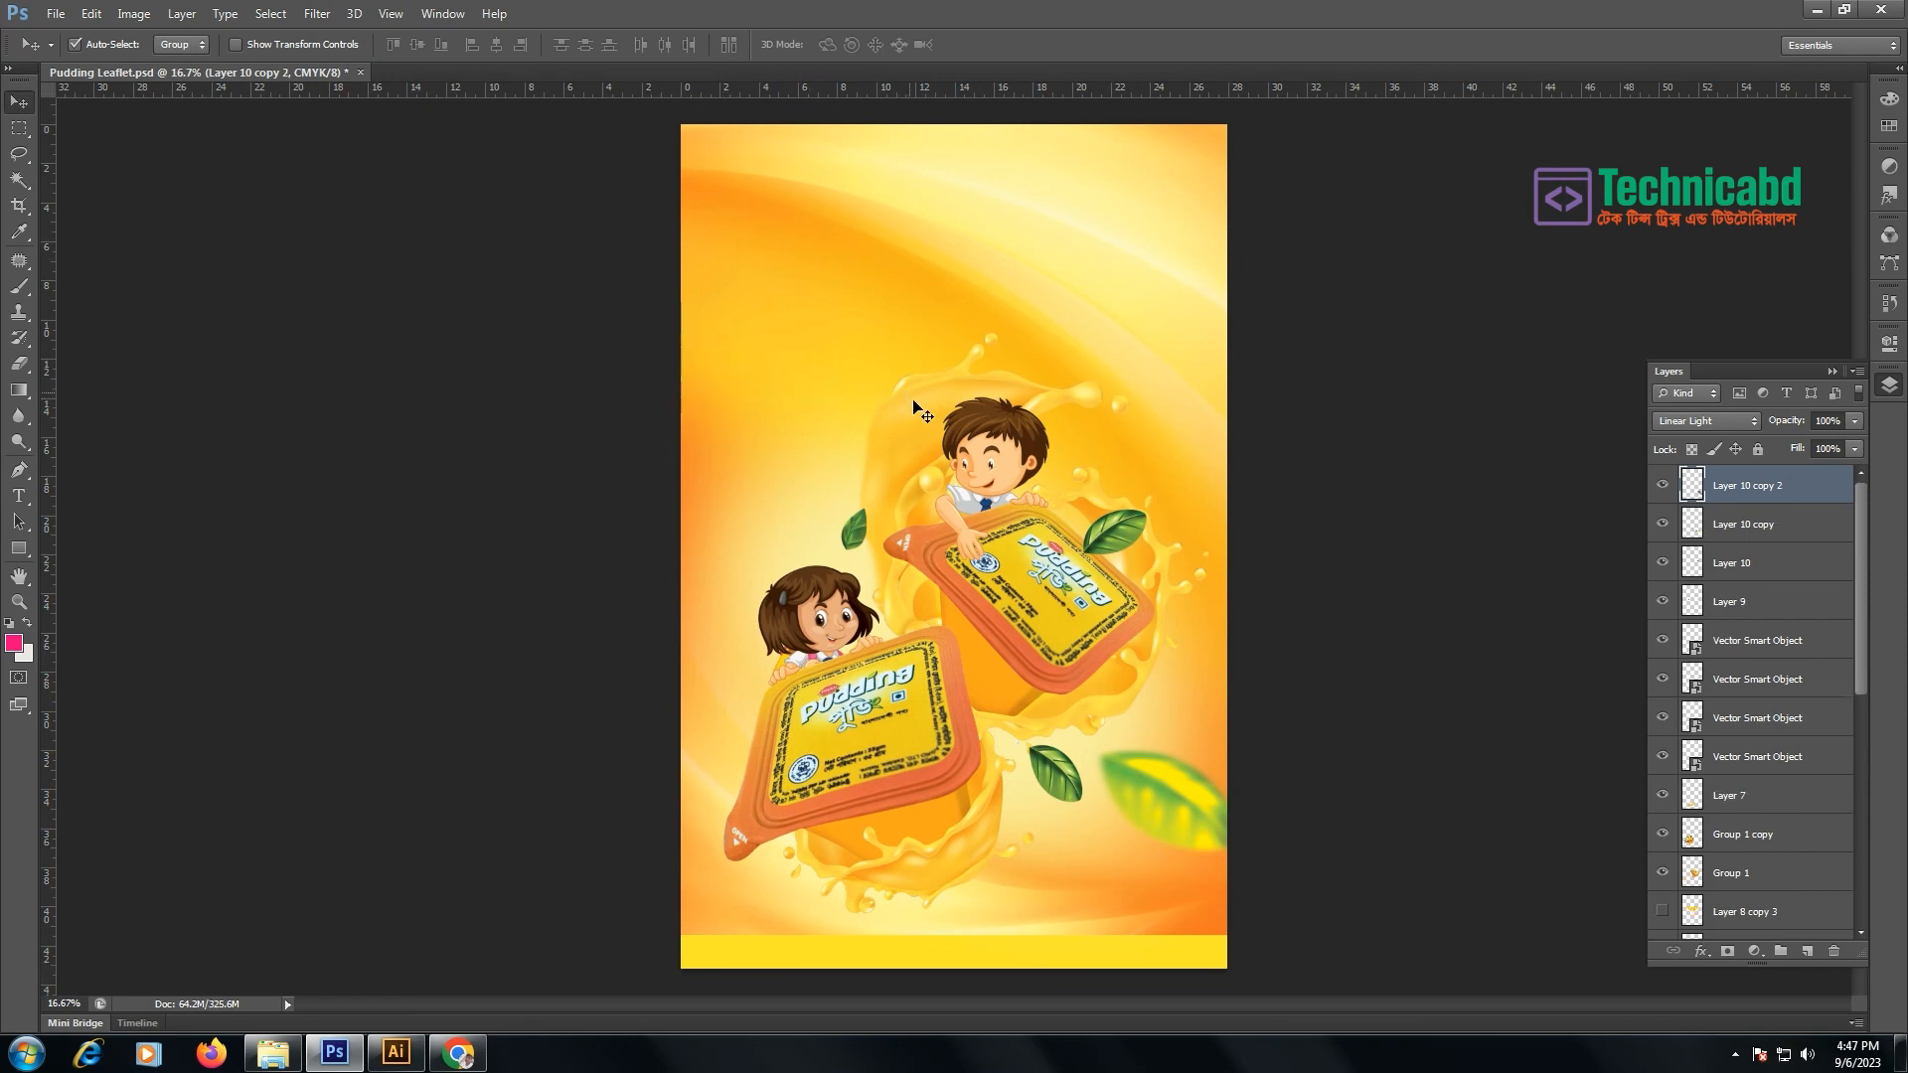
{"action": "left_click", "coordinate": [915, 401]}
{"action": "left_click_drag", "start_coordinate": [760, 301], "coordinate": [708, 276]}
- Soften the upper-left splash copy with a moderate Gaussian Blur that keeps its shape recognizable
{"action": "left_click", "coordinate": [318, 14]}
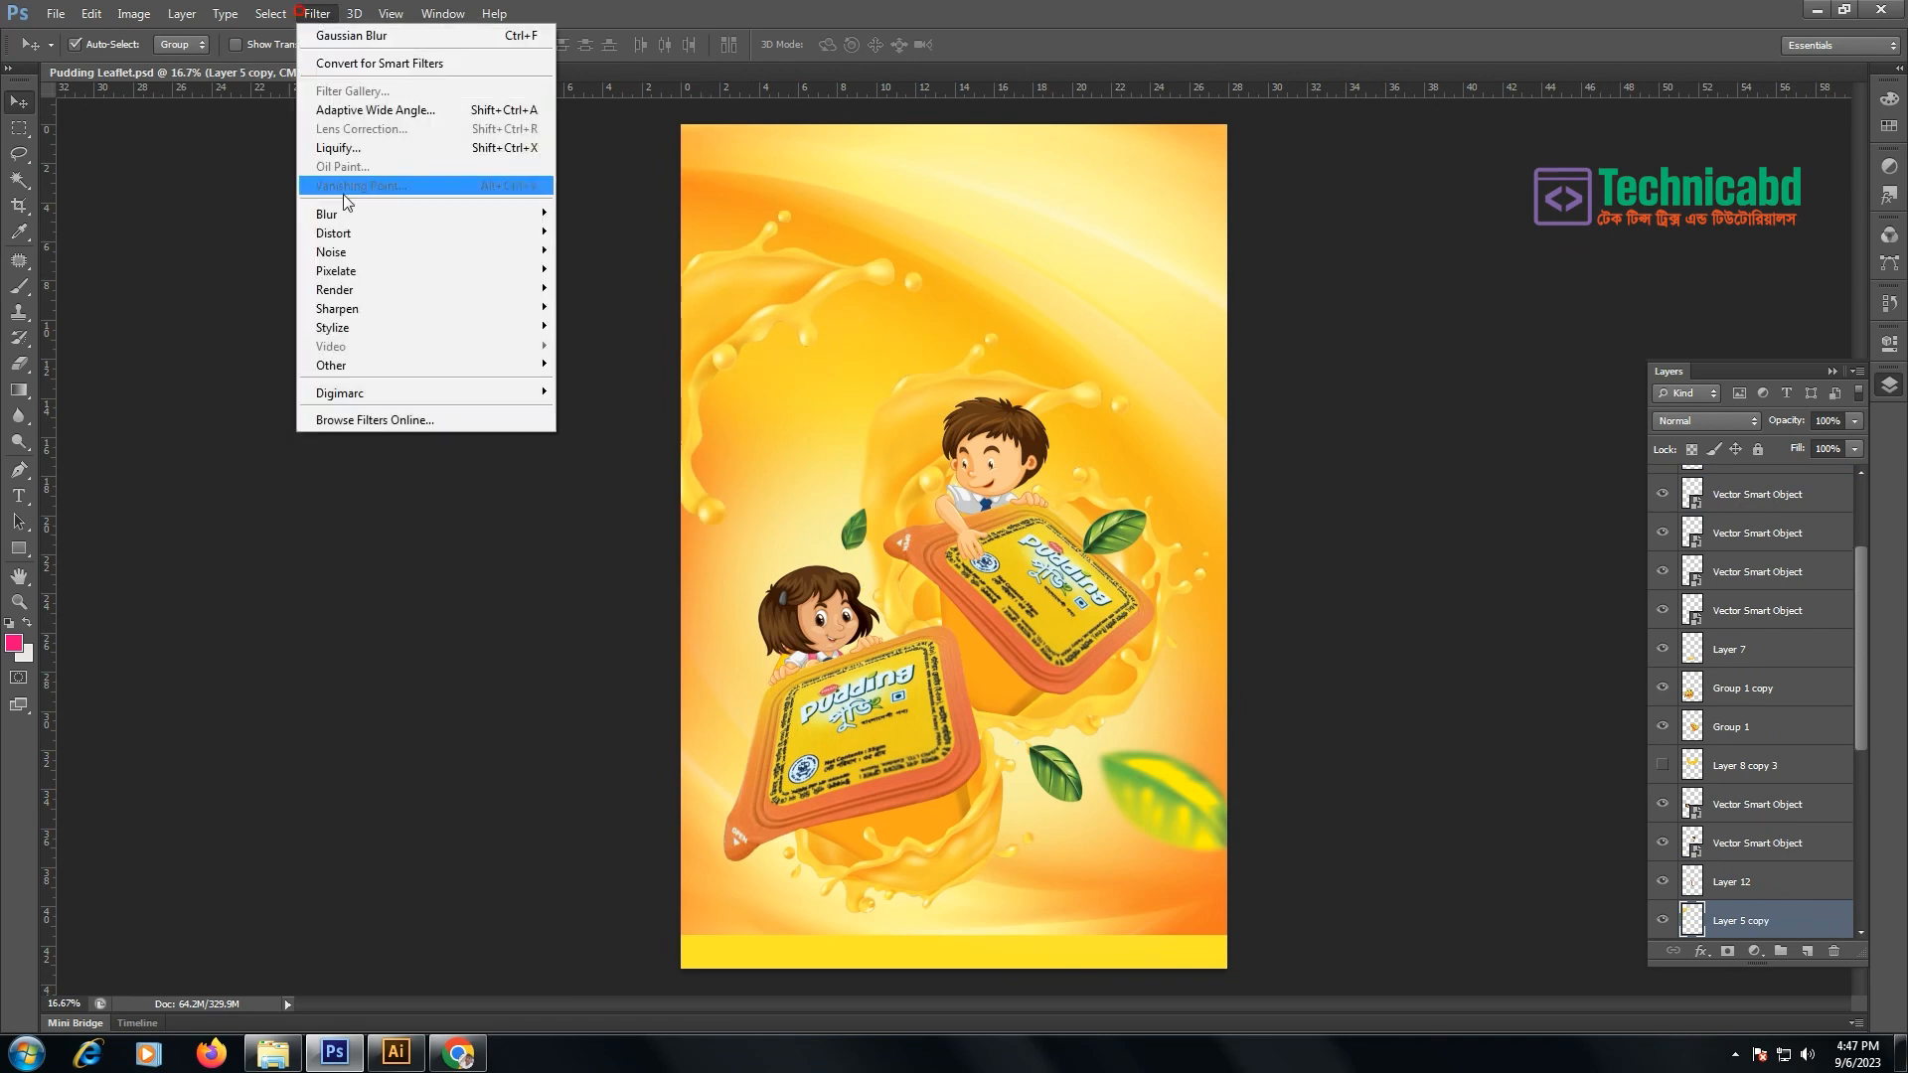
{"action": "mouse_move", "coordinate": [418, 214]}
{"action": "left_click", "coordinate": [636, 358]}
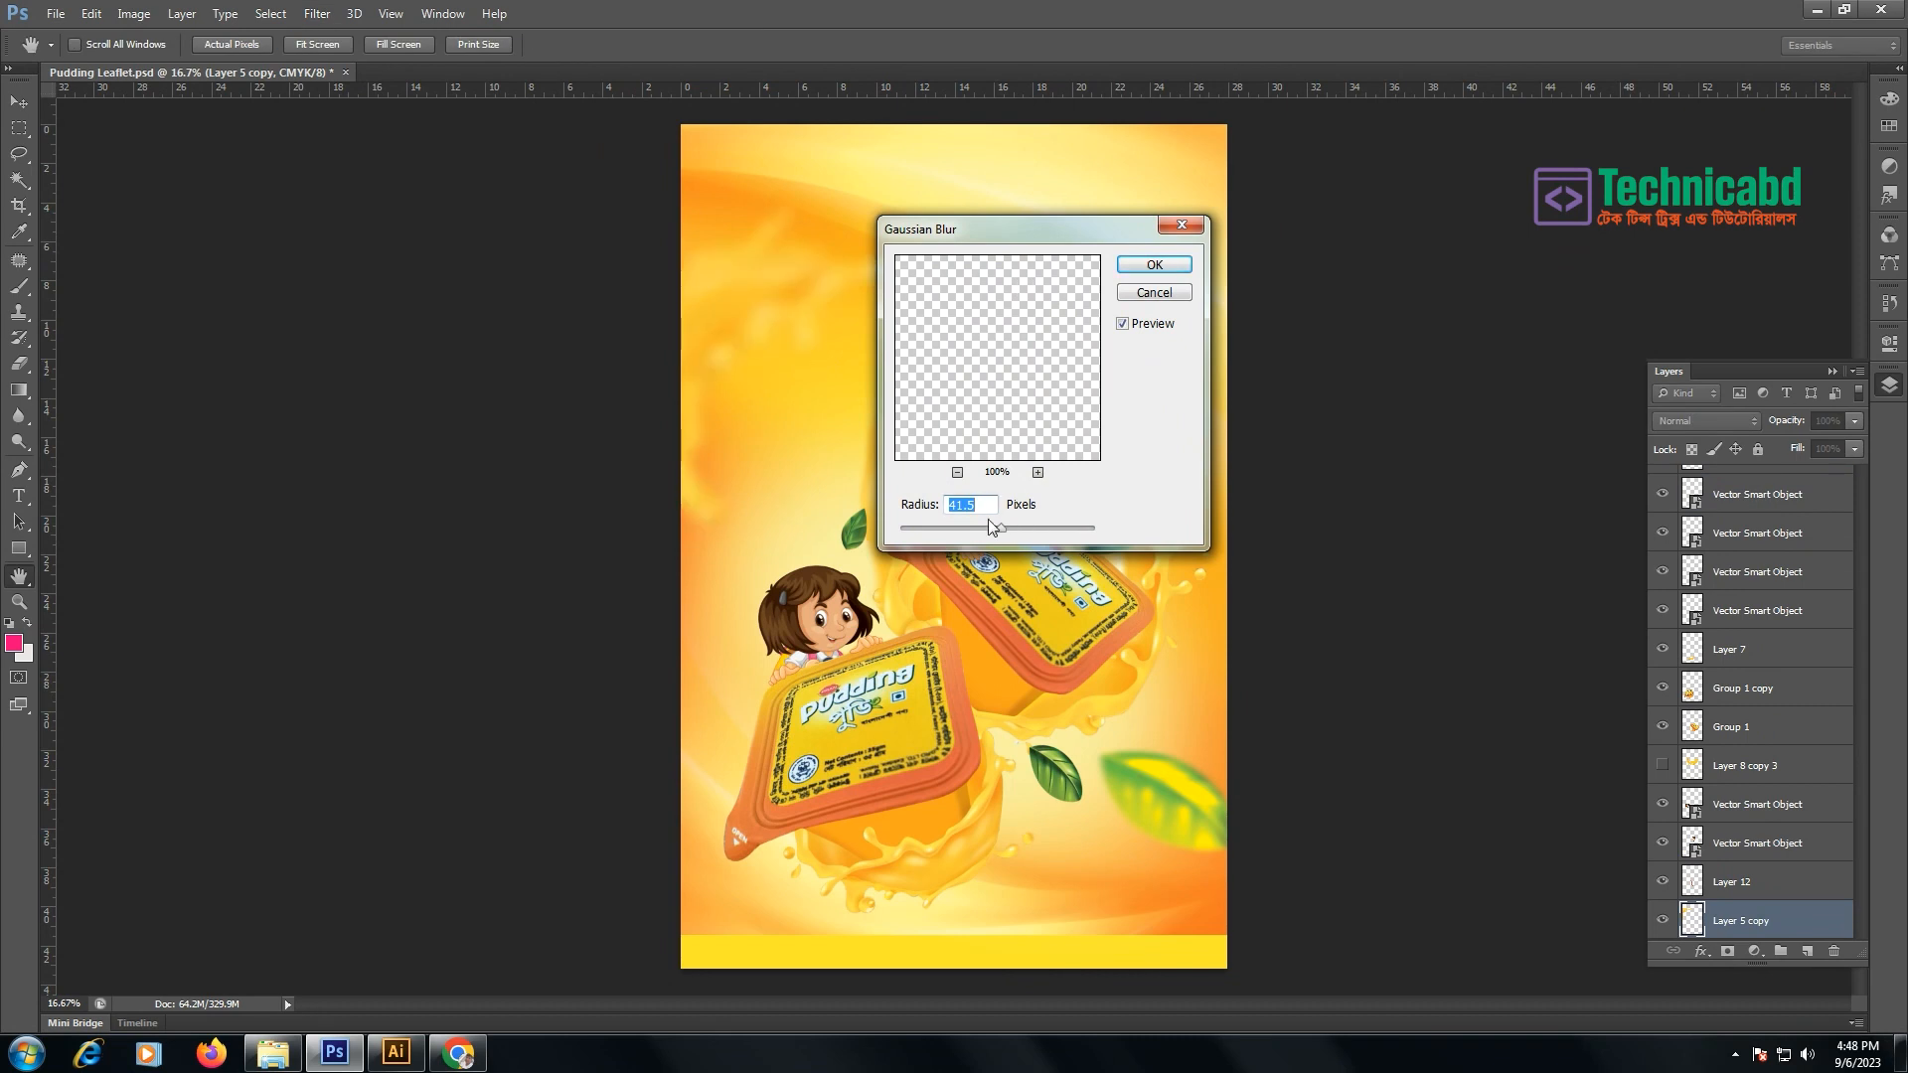
{"action": "left_click_drag", "start_coordinate": [987, 538], "coordinate": [961, 535]}
{"action": "left_click", "coordinate": [1154, 265]}
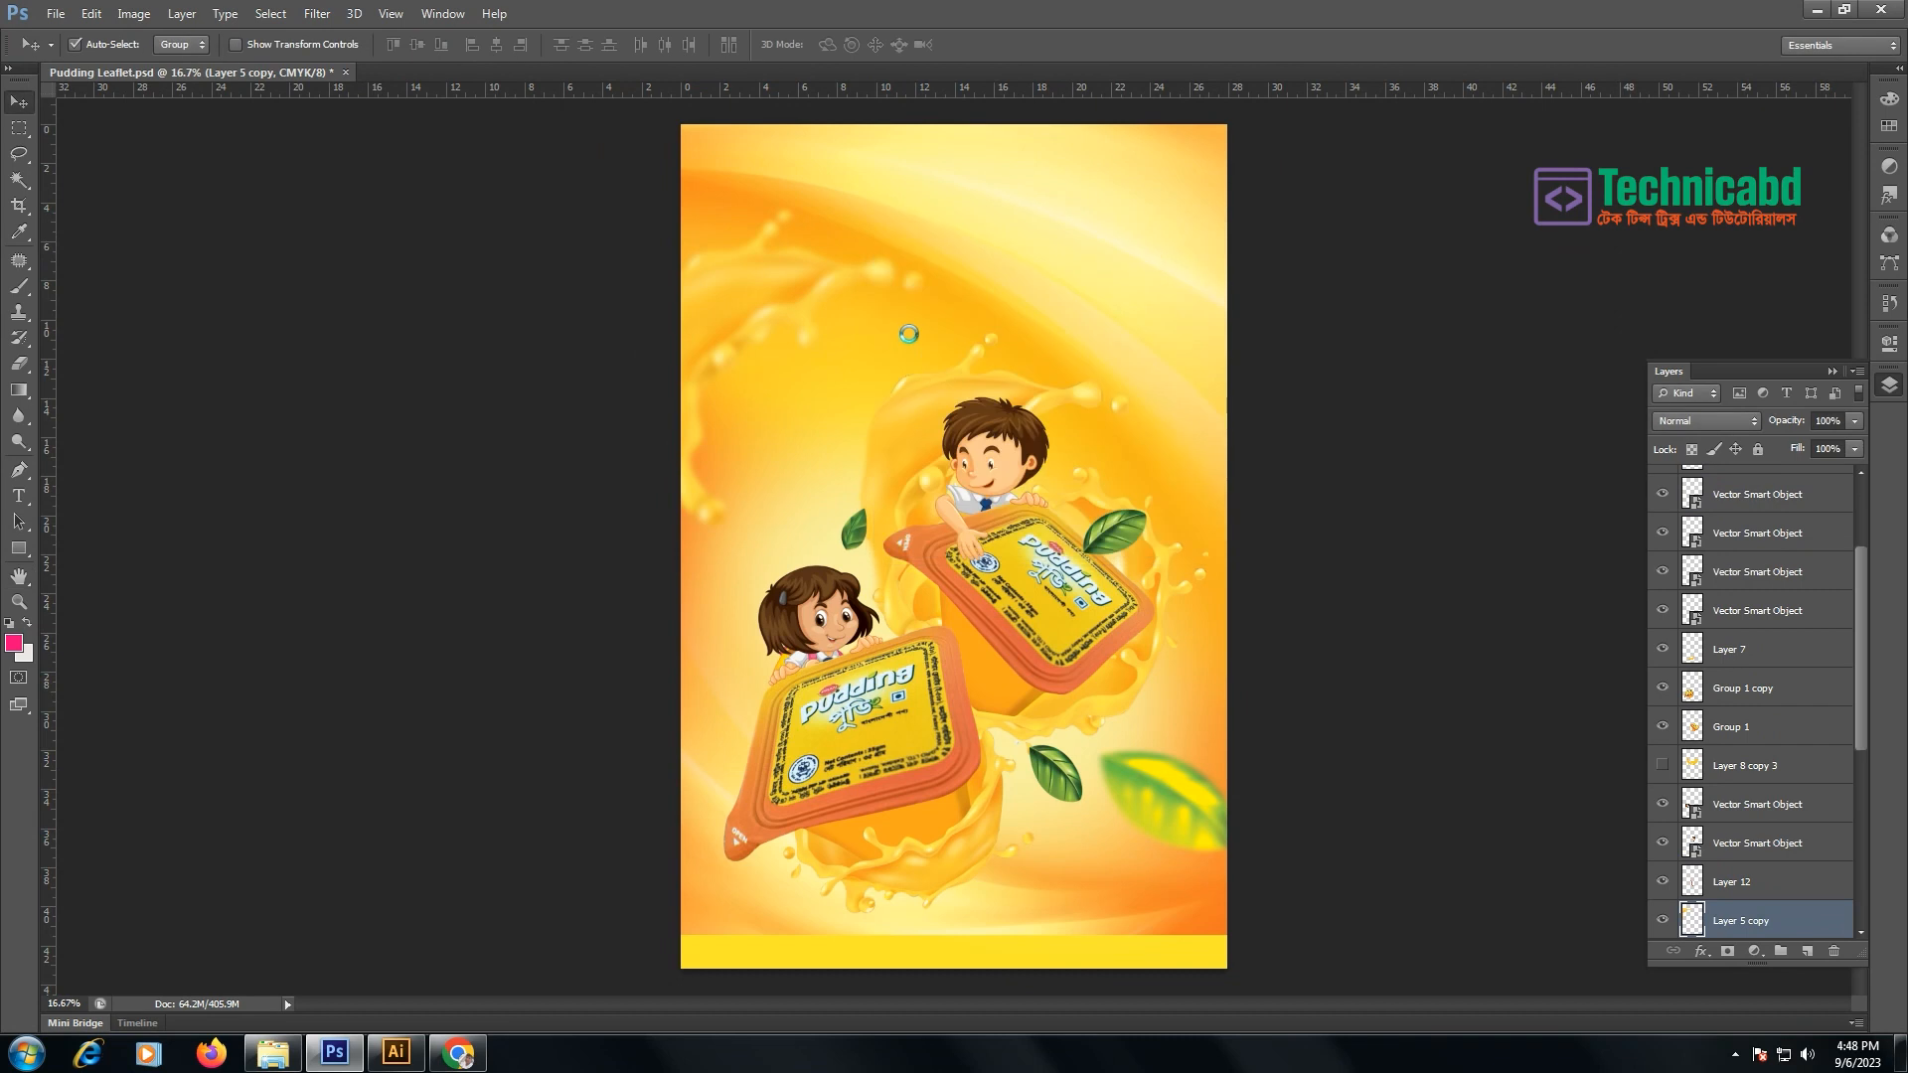
- Rotate the blurred splash by about 122 degrees and enlarge it across the page's upper right area
{"action": "key", "text": "ctrl+t"}
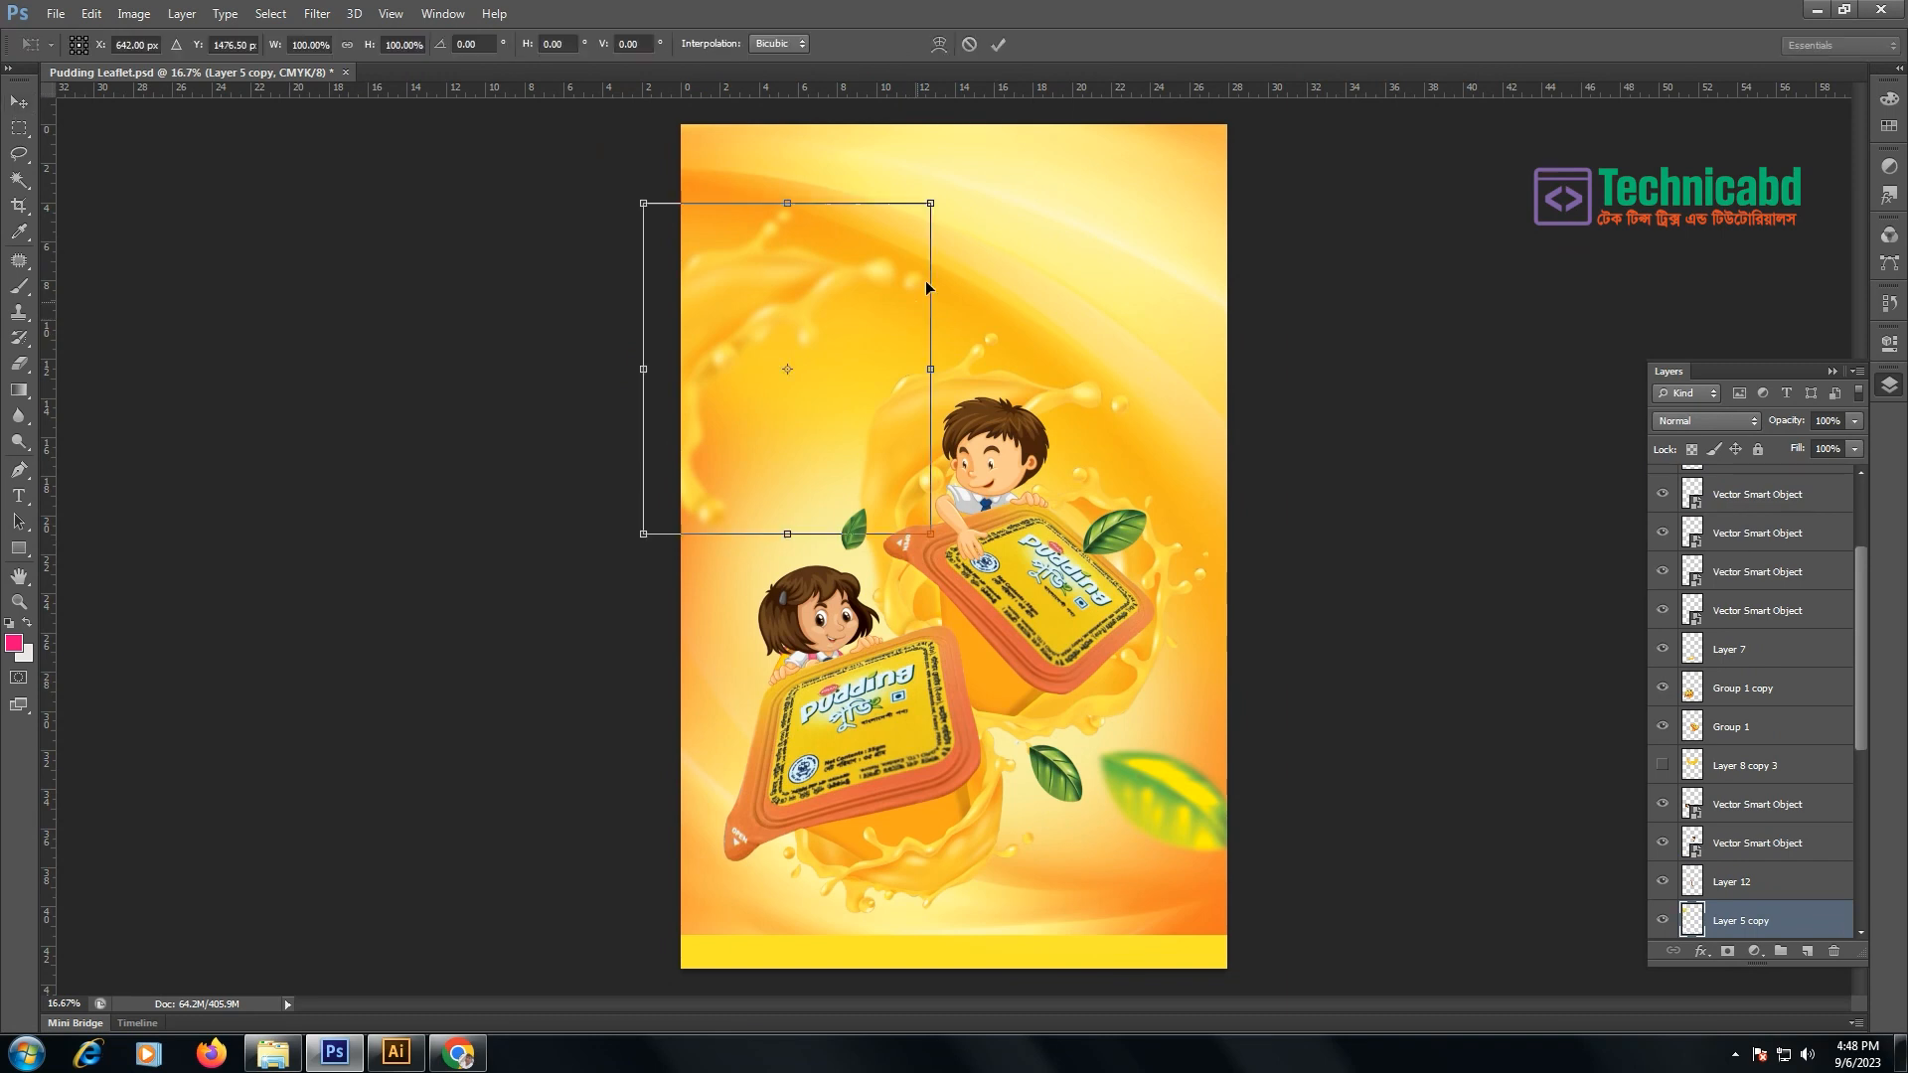
{"action": "left_click_drag", "start_coordinate": [1002, 339], "coordinate": [990, 451]}
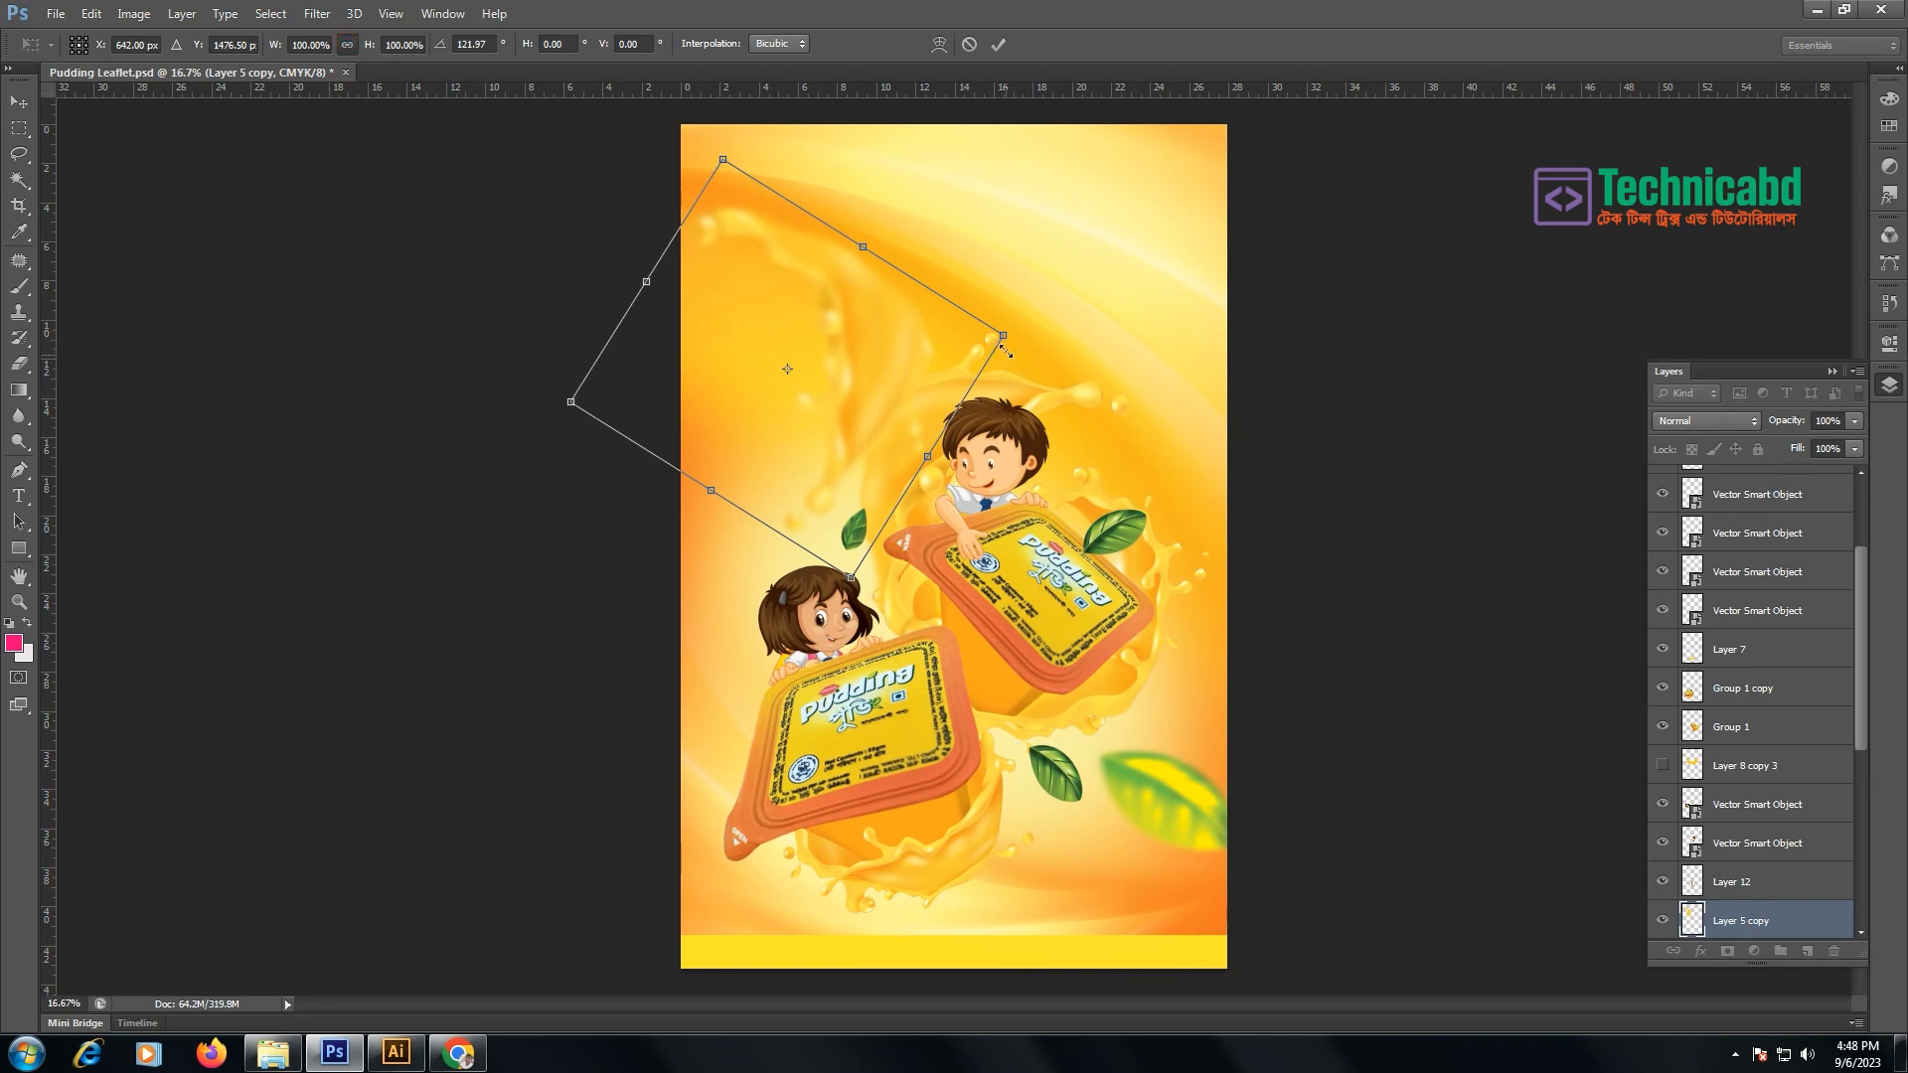
{"action": "left_click_drag", "start_coordinate": [1004, 335], "coordinate": [1347, 350]}
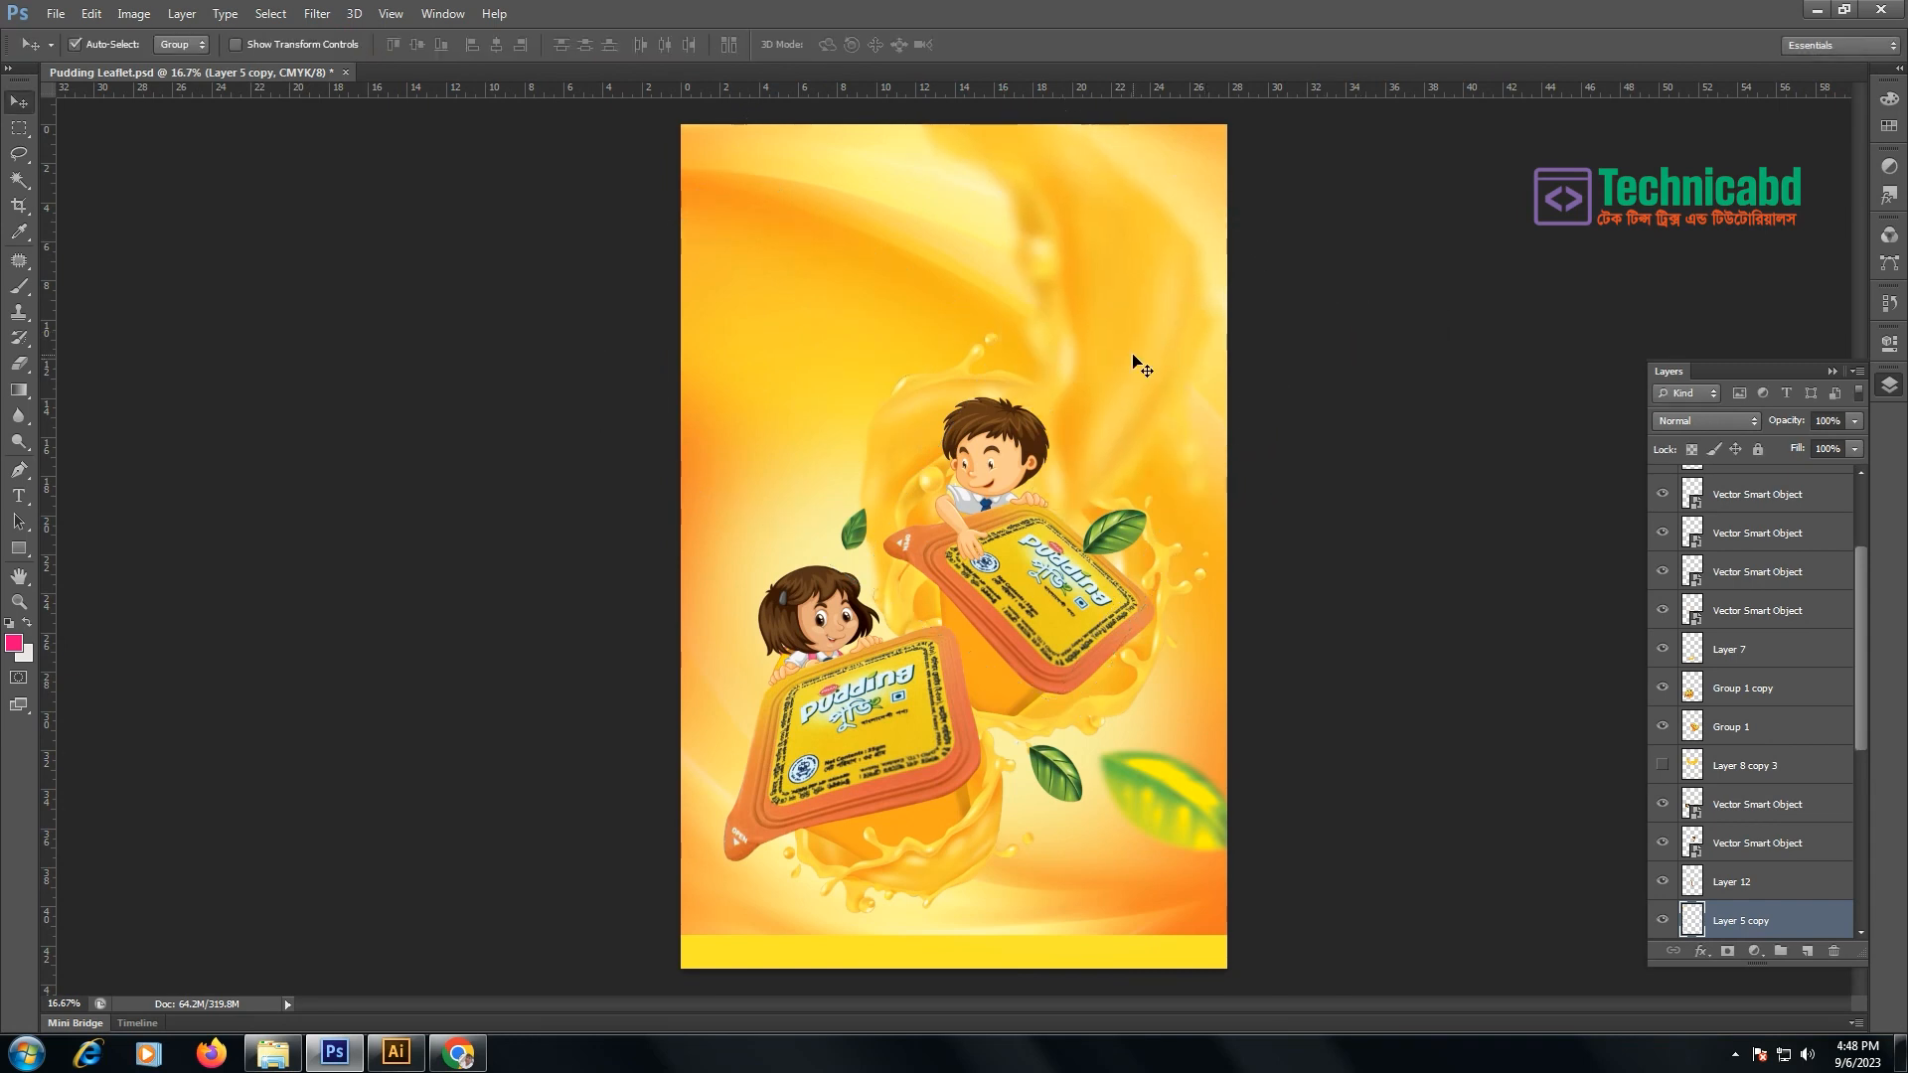
- Move the blurred splash to the page's lower right behind the packs and rotate it by about 41 degrees
{"action": "left_click_drag", "start_coordinate": [1128, 362], "coordinate": [1305, 482]}
{"action": "key", "text": "ctrl+t"}
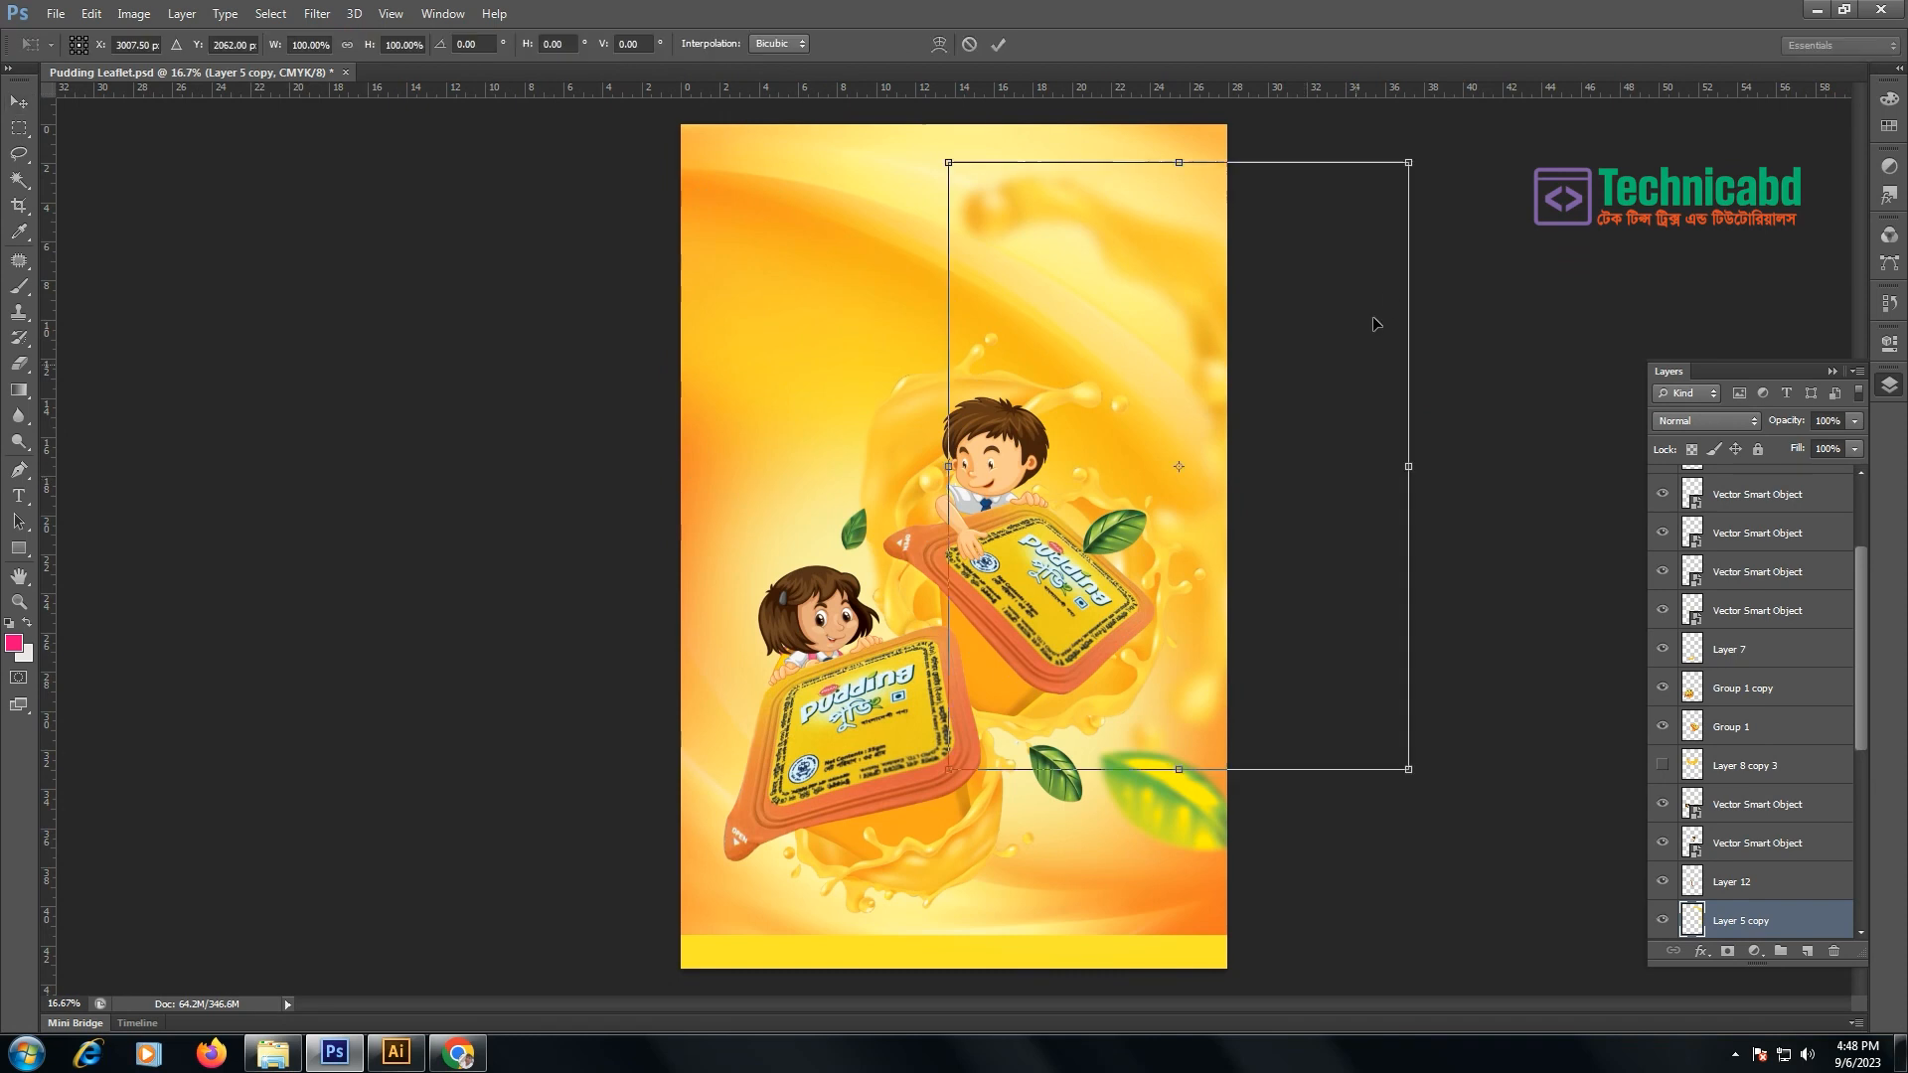
{"action": "left_click_drag", "start_coordinate": [1509, 214], "coordinate": [1478, 492]}
{"action": "left_click_drag", "start_coordinate": [1257, 546], "coordinate": [1240, 741]}
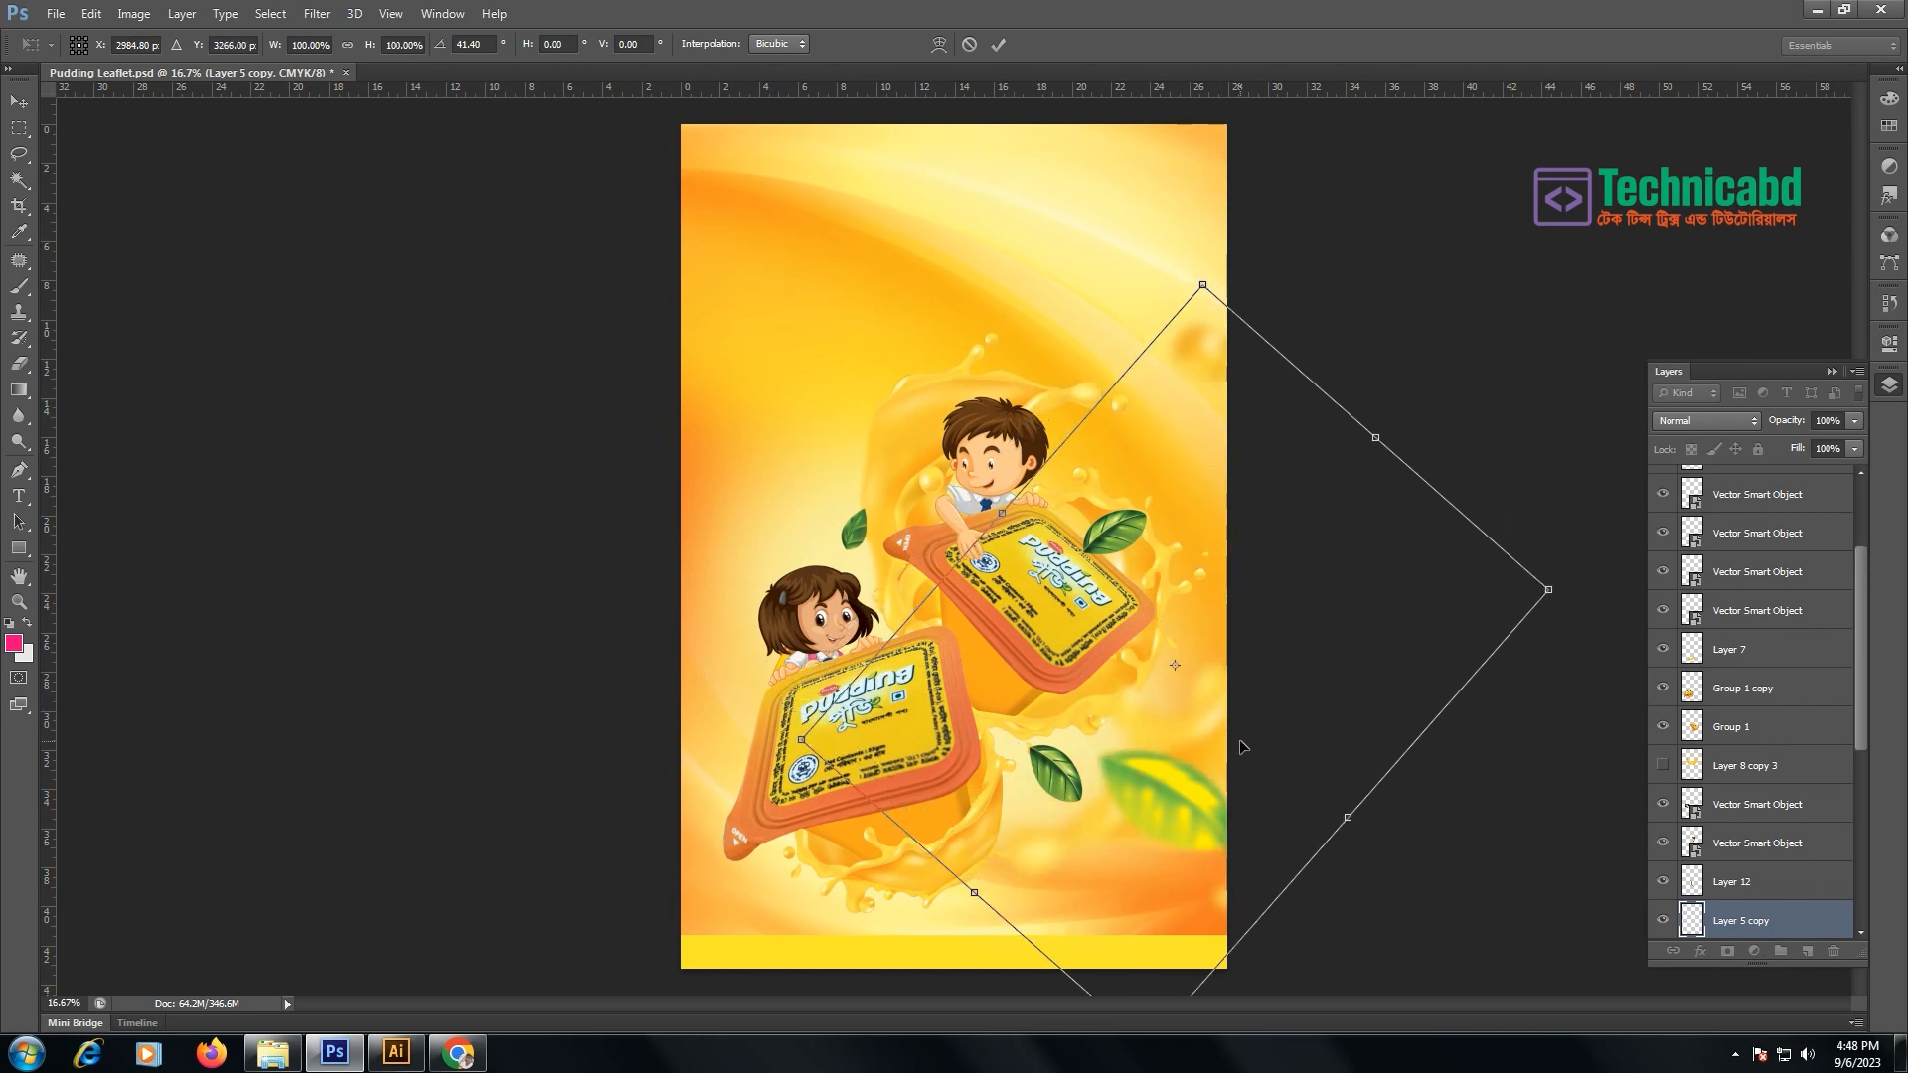
{"action": "key", "text": "Return"}
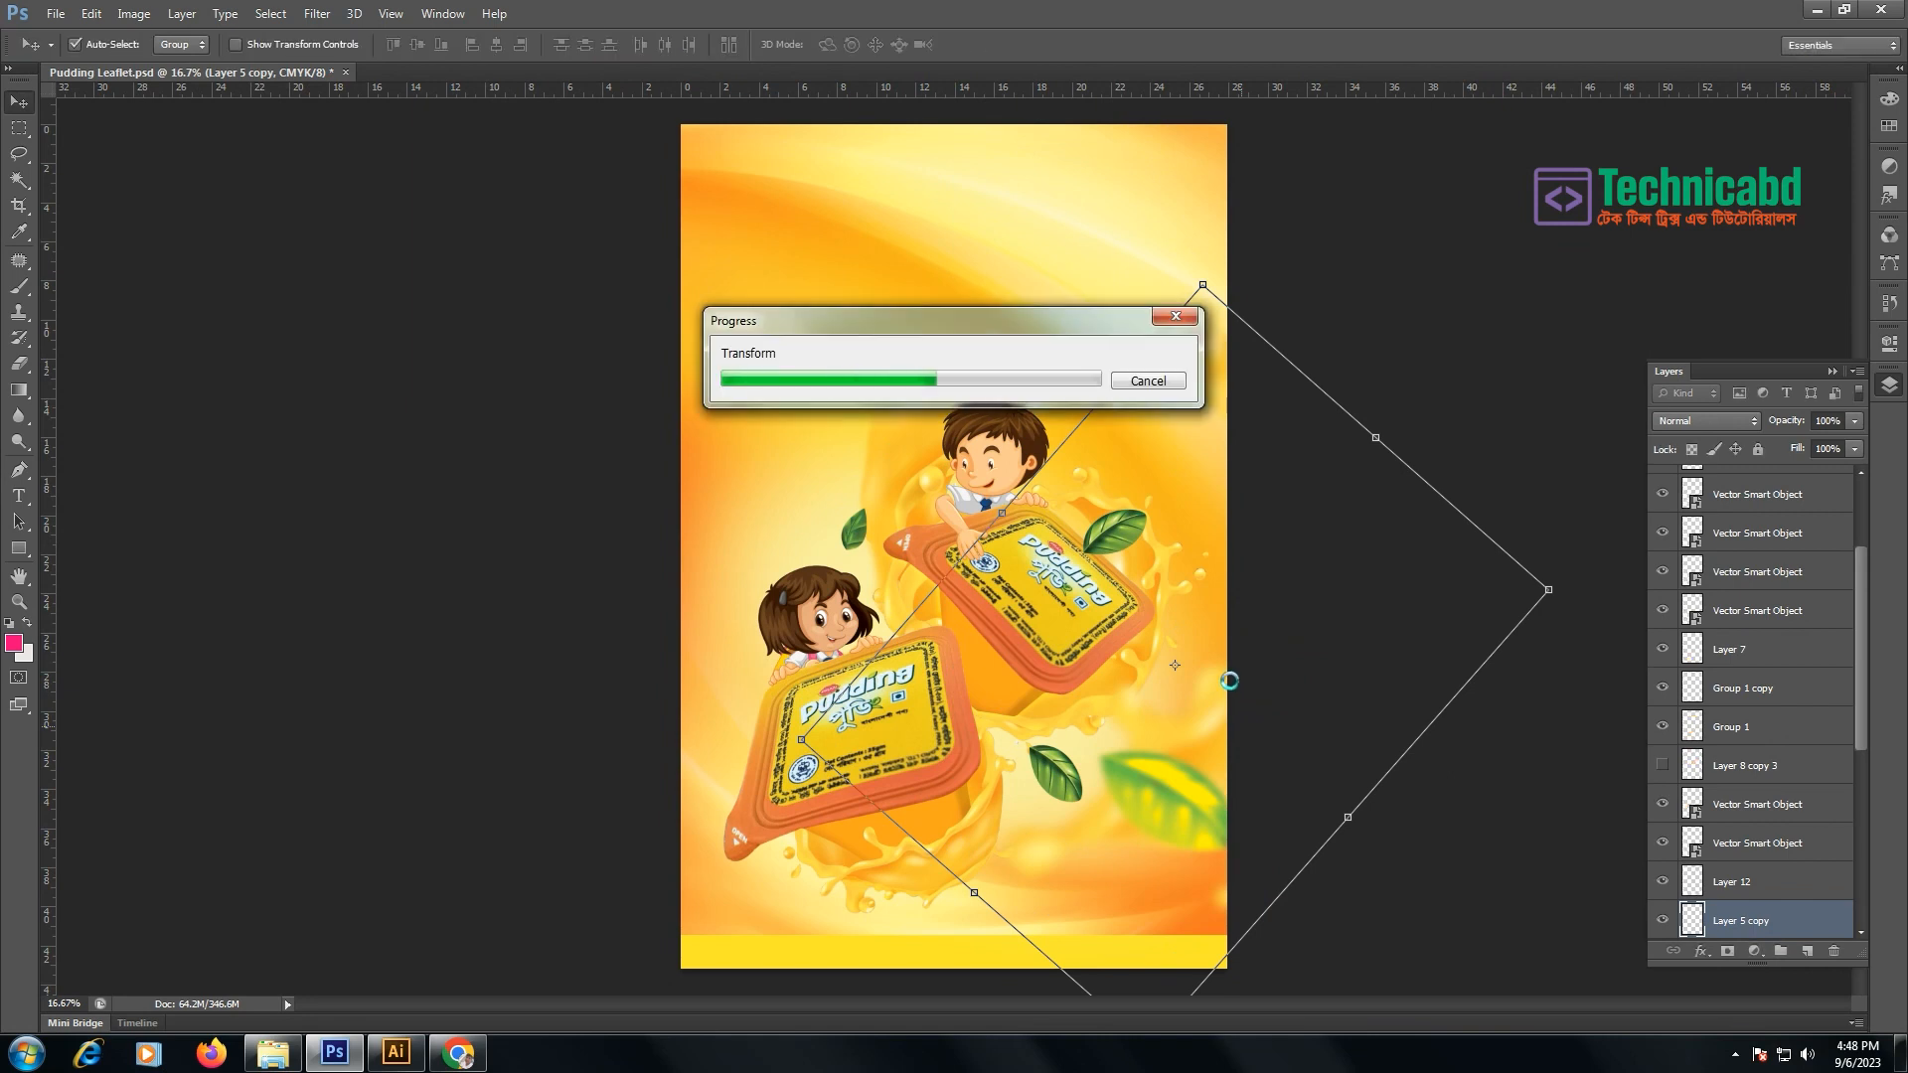
- Remove the blurred leaf at the lower right edge and save the Pudding Leaflet file
{"action": "left_click", "coordinate": [1033, 320]}
{"action": "left_click", "coordinate": [1177, 800]}
{"action": "mouse_move", "coordinate": [1166, 786]}
{"action": "left_mouse_down"}
{"action": "mouse_move", "coordinate": [1166, 843]}
{"action": "mouse_move", "coordinate": [1164, 770]}
{"action": "left_mouse_up"}
{"action": "left_click", "coordinate": [1167, 749]}
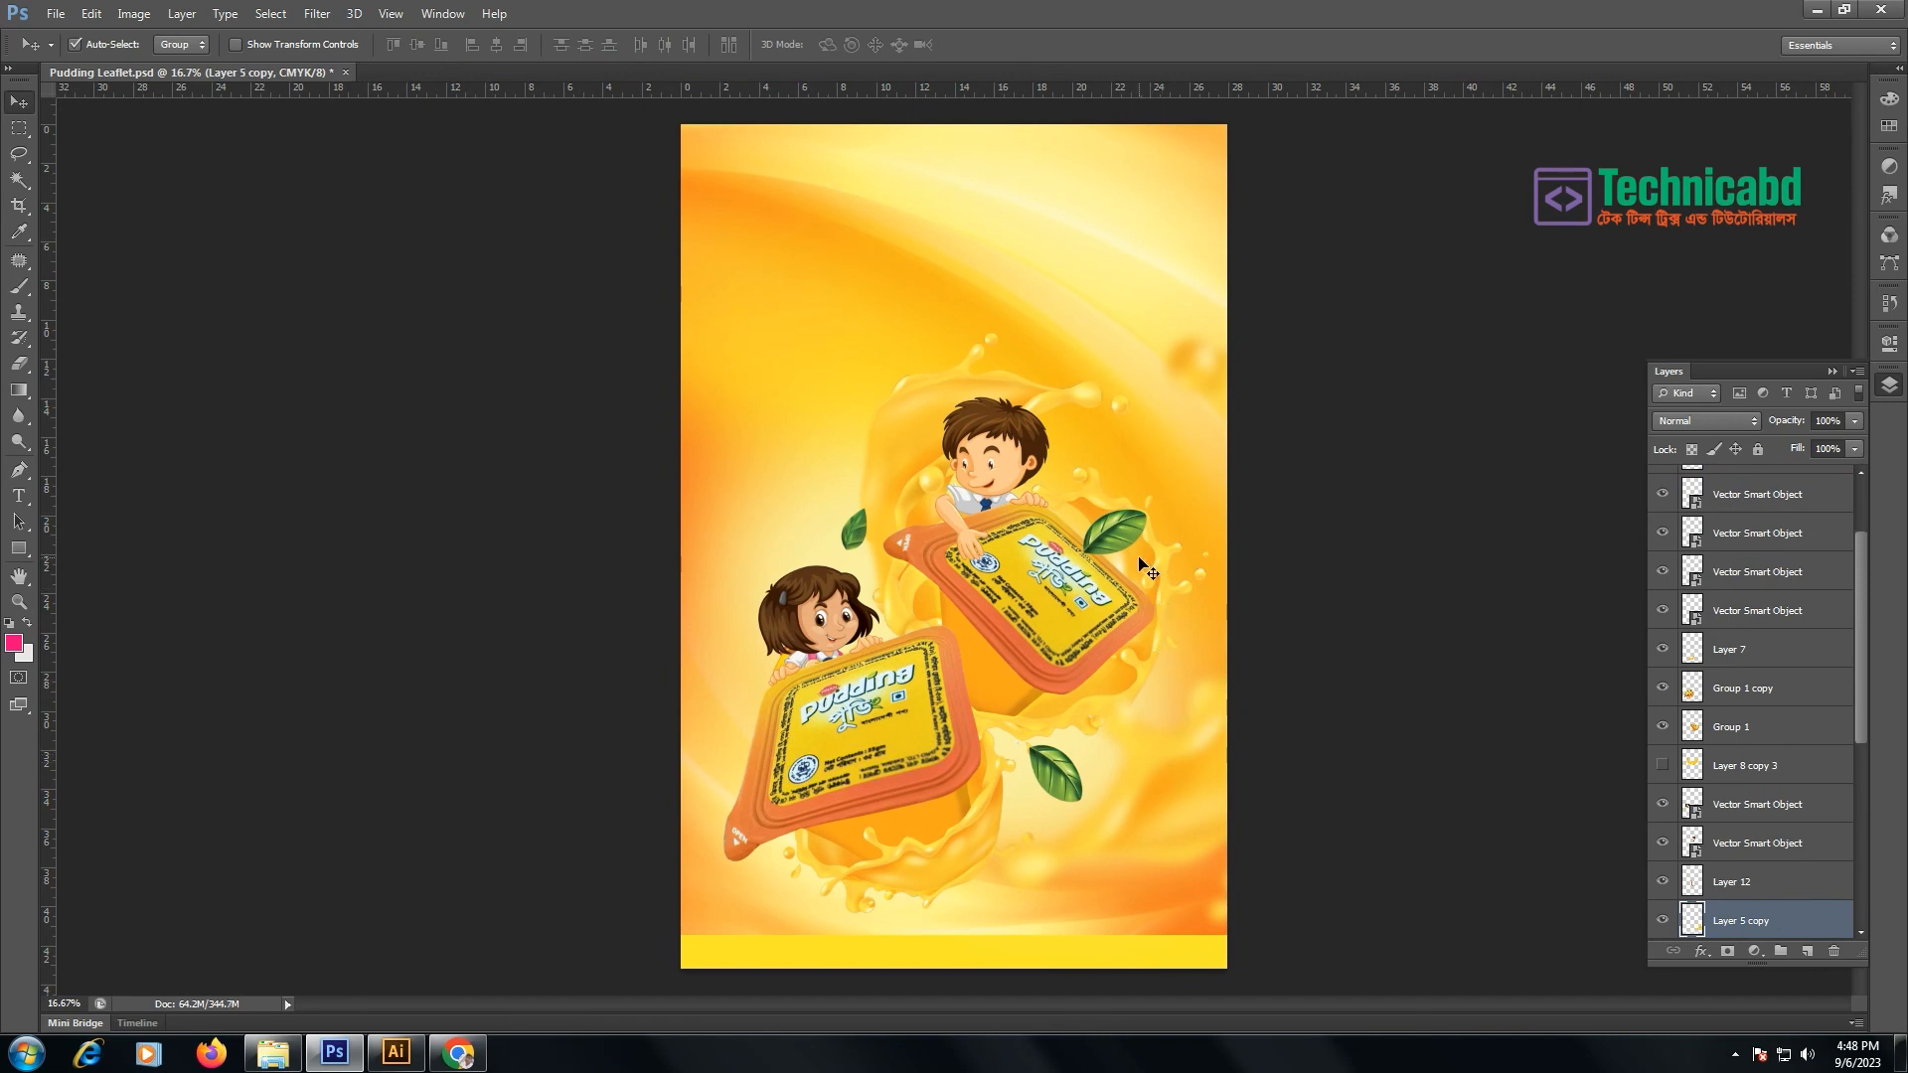
{"action": "key", "text": "ctrl+s"}
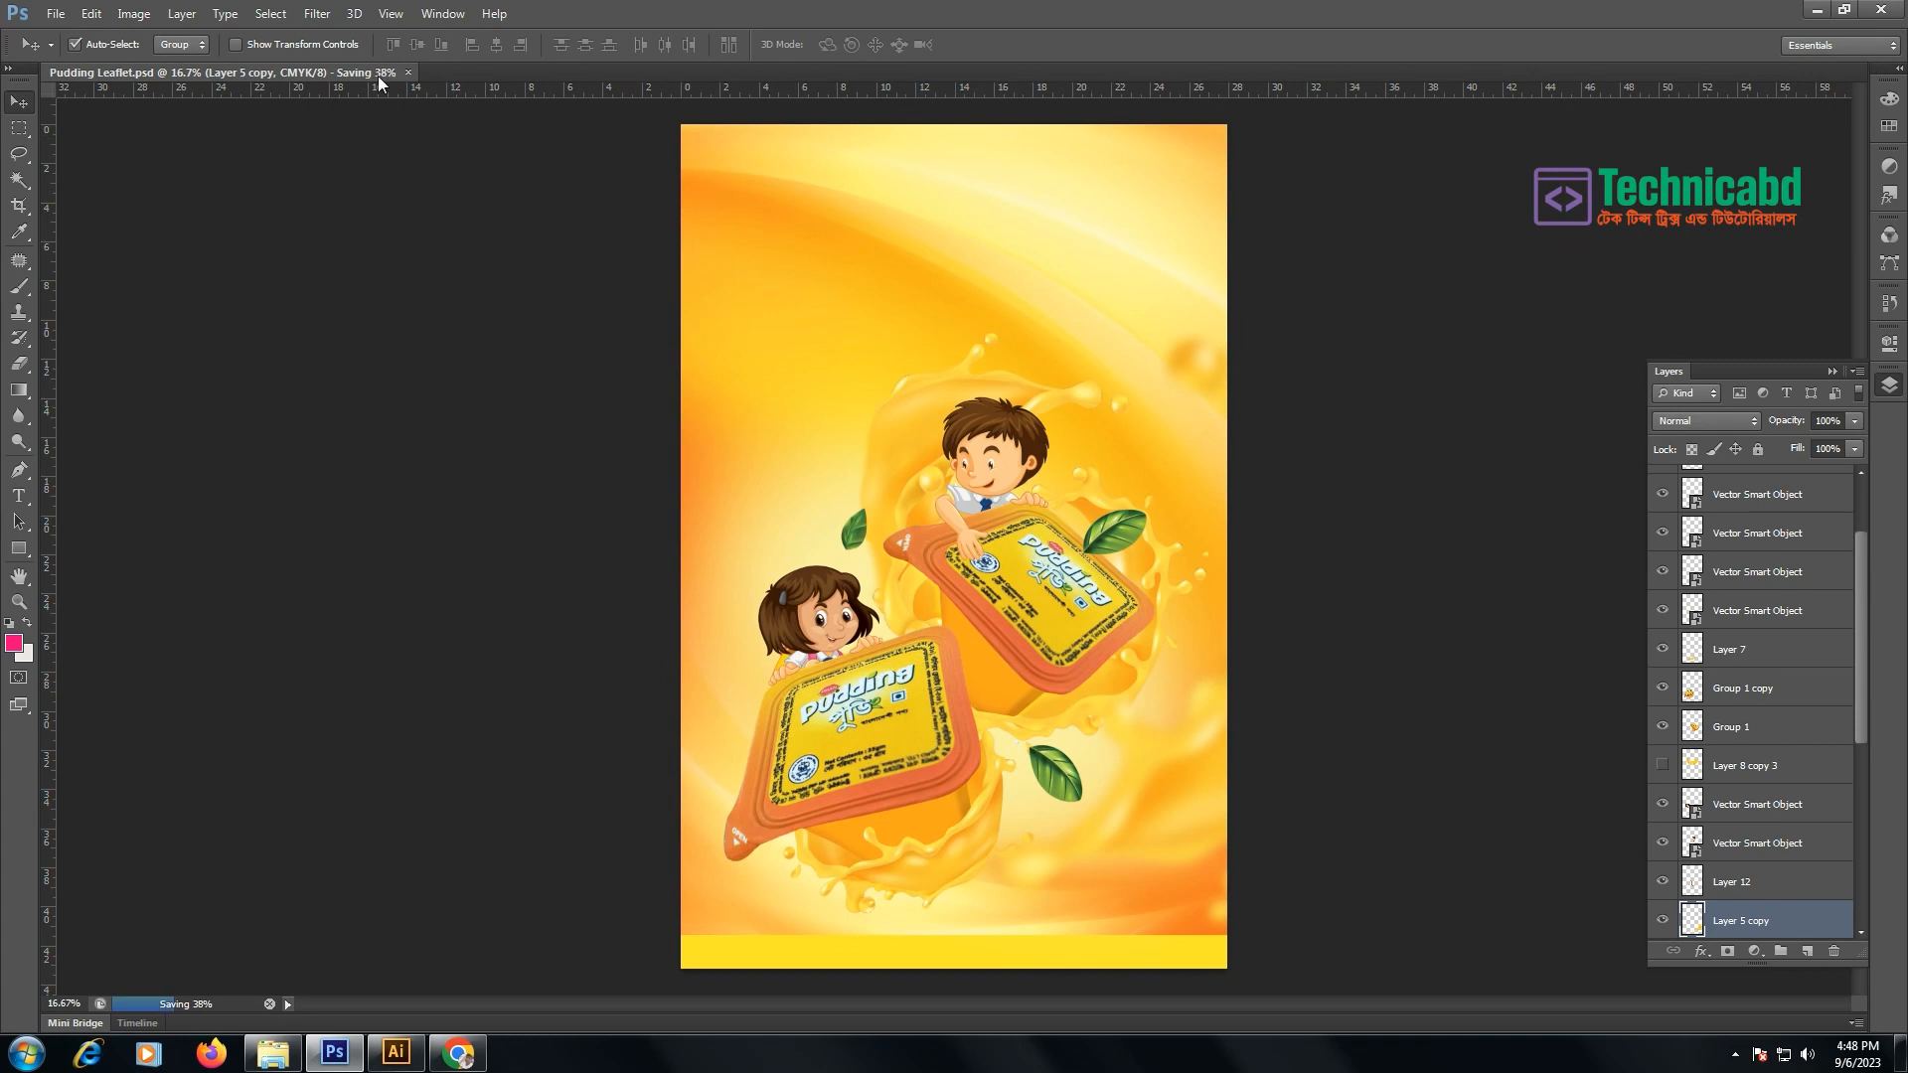
- Switch to Illustrator and update the modified linked artwork in the leaflet
{"action": "left_click", "coordinate": [56, 15]}
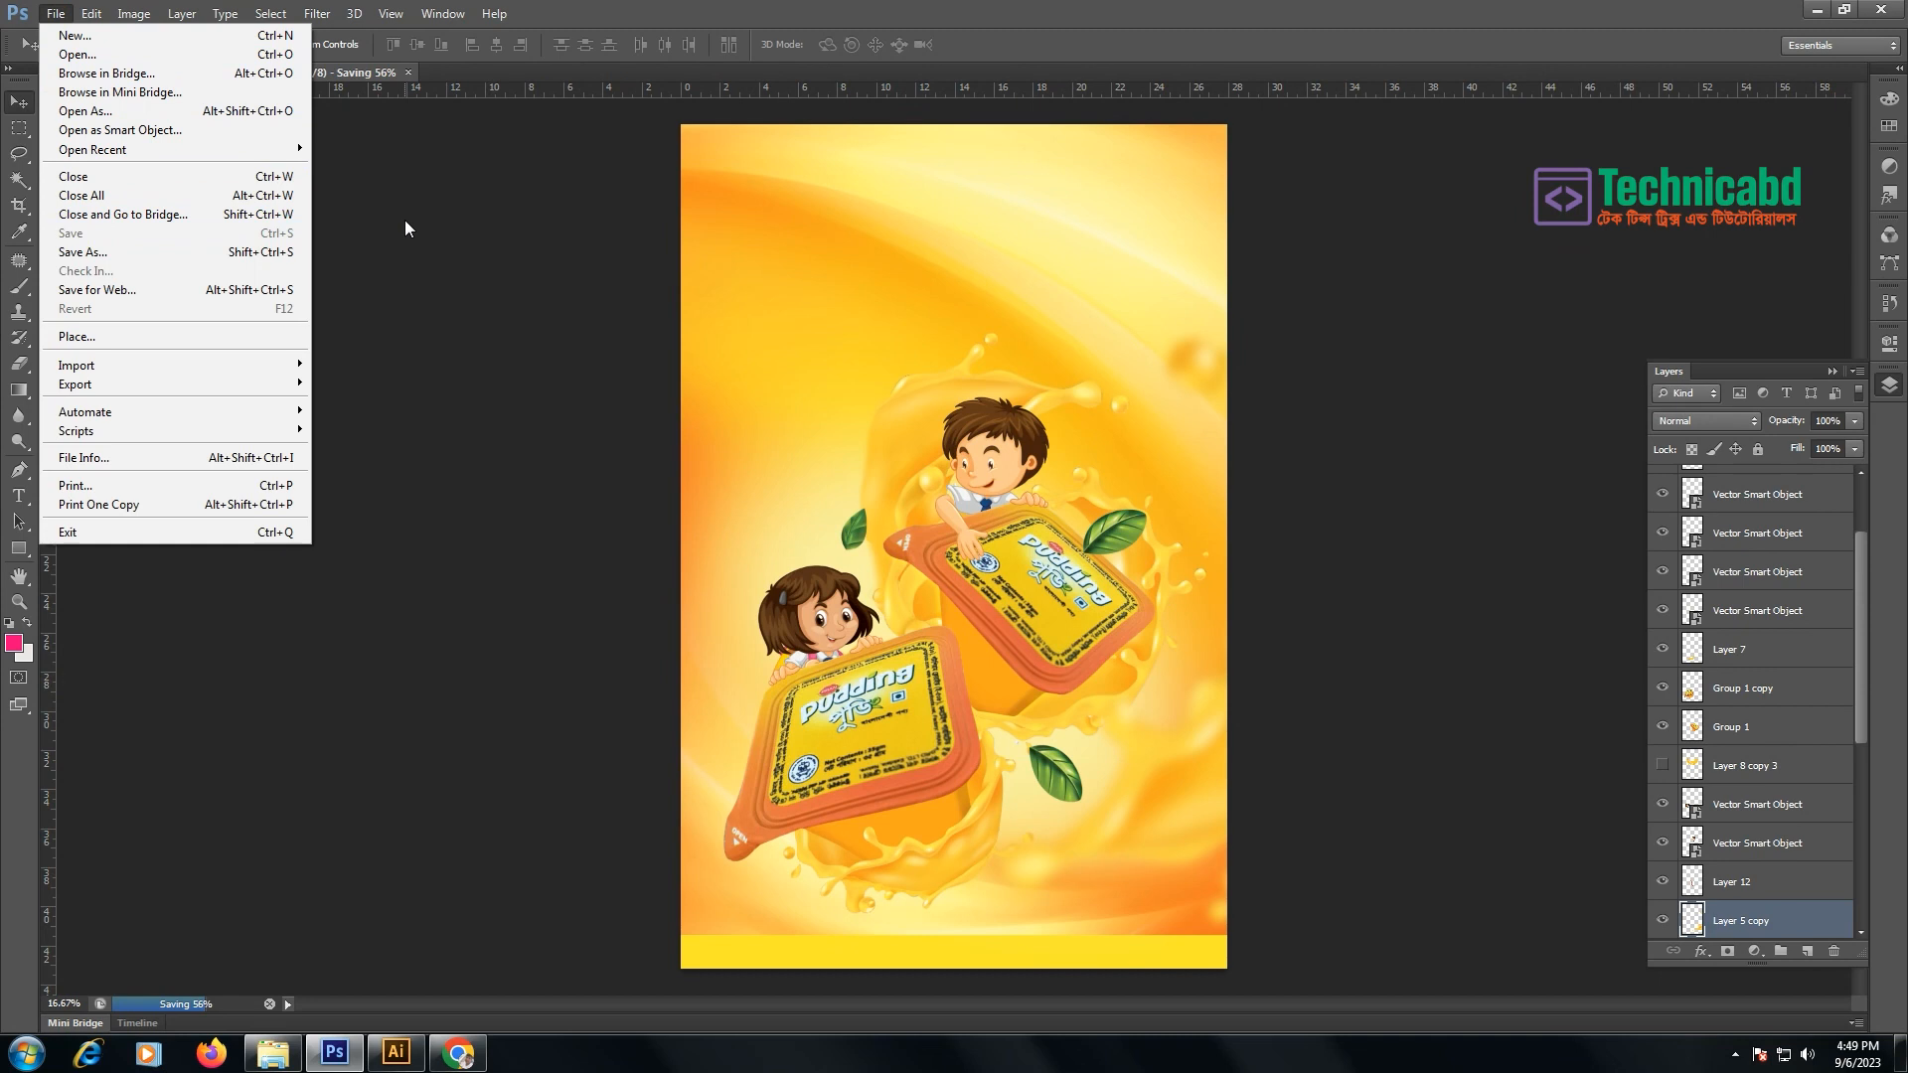
{"action": "key", "text": "alt+Tab"}
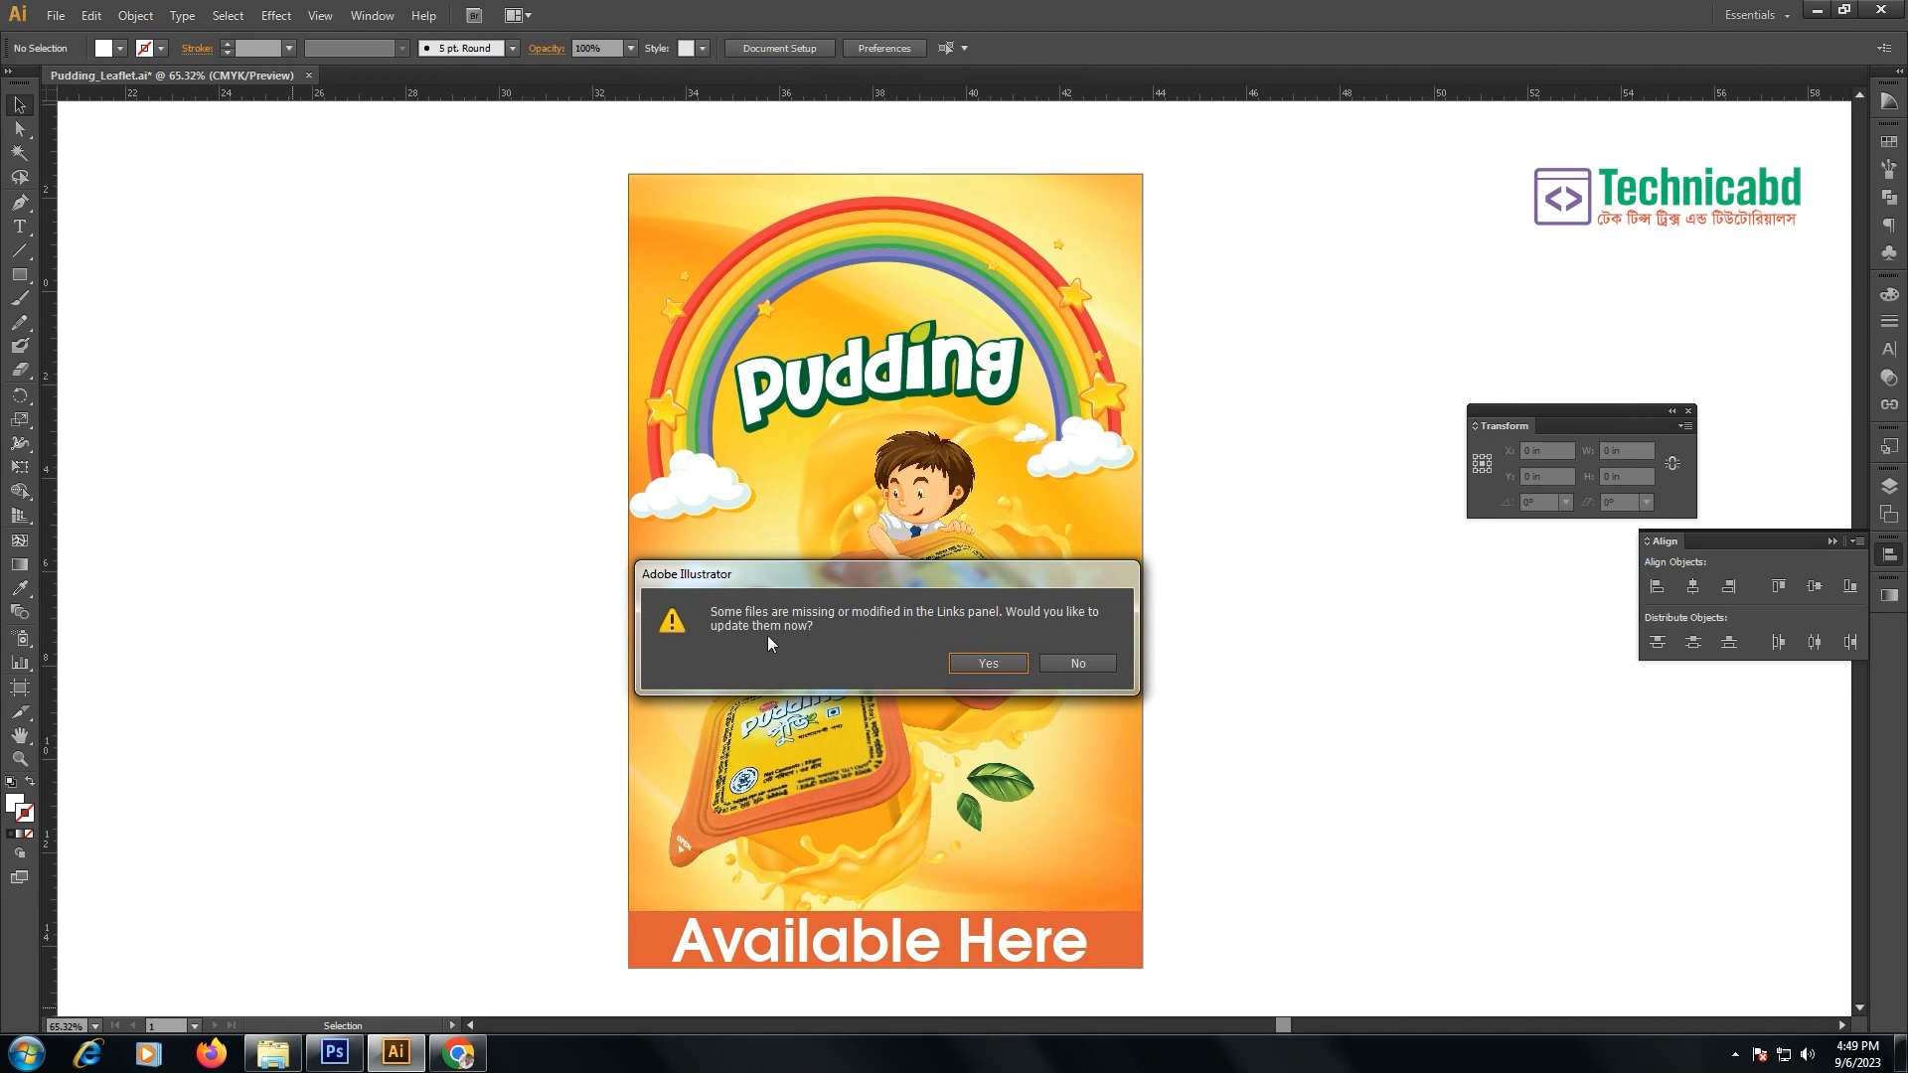
{"action": "left_click", "coordinate": [993, 664]}
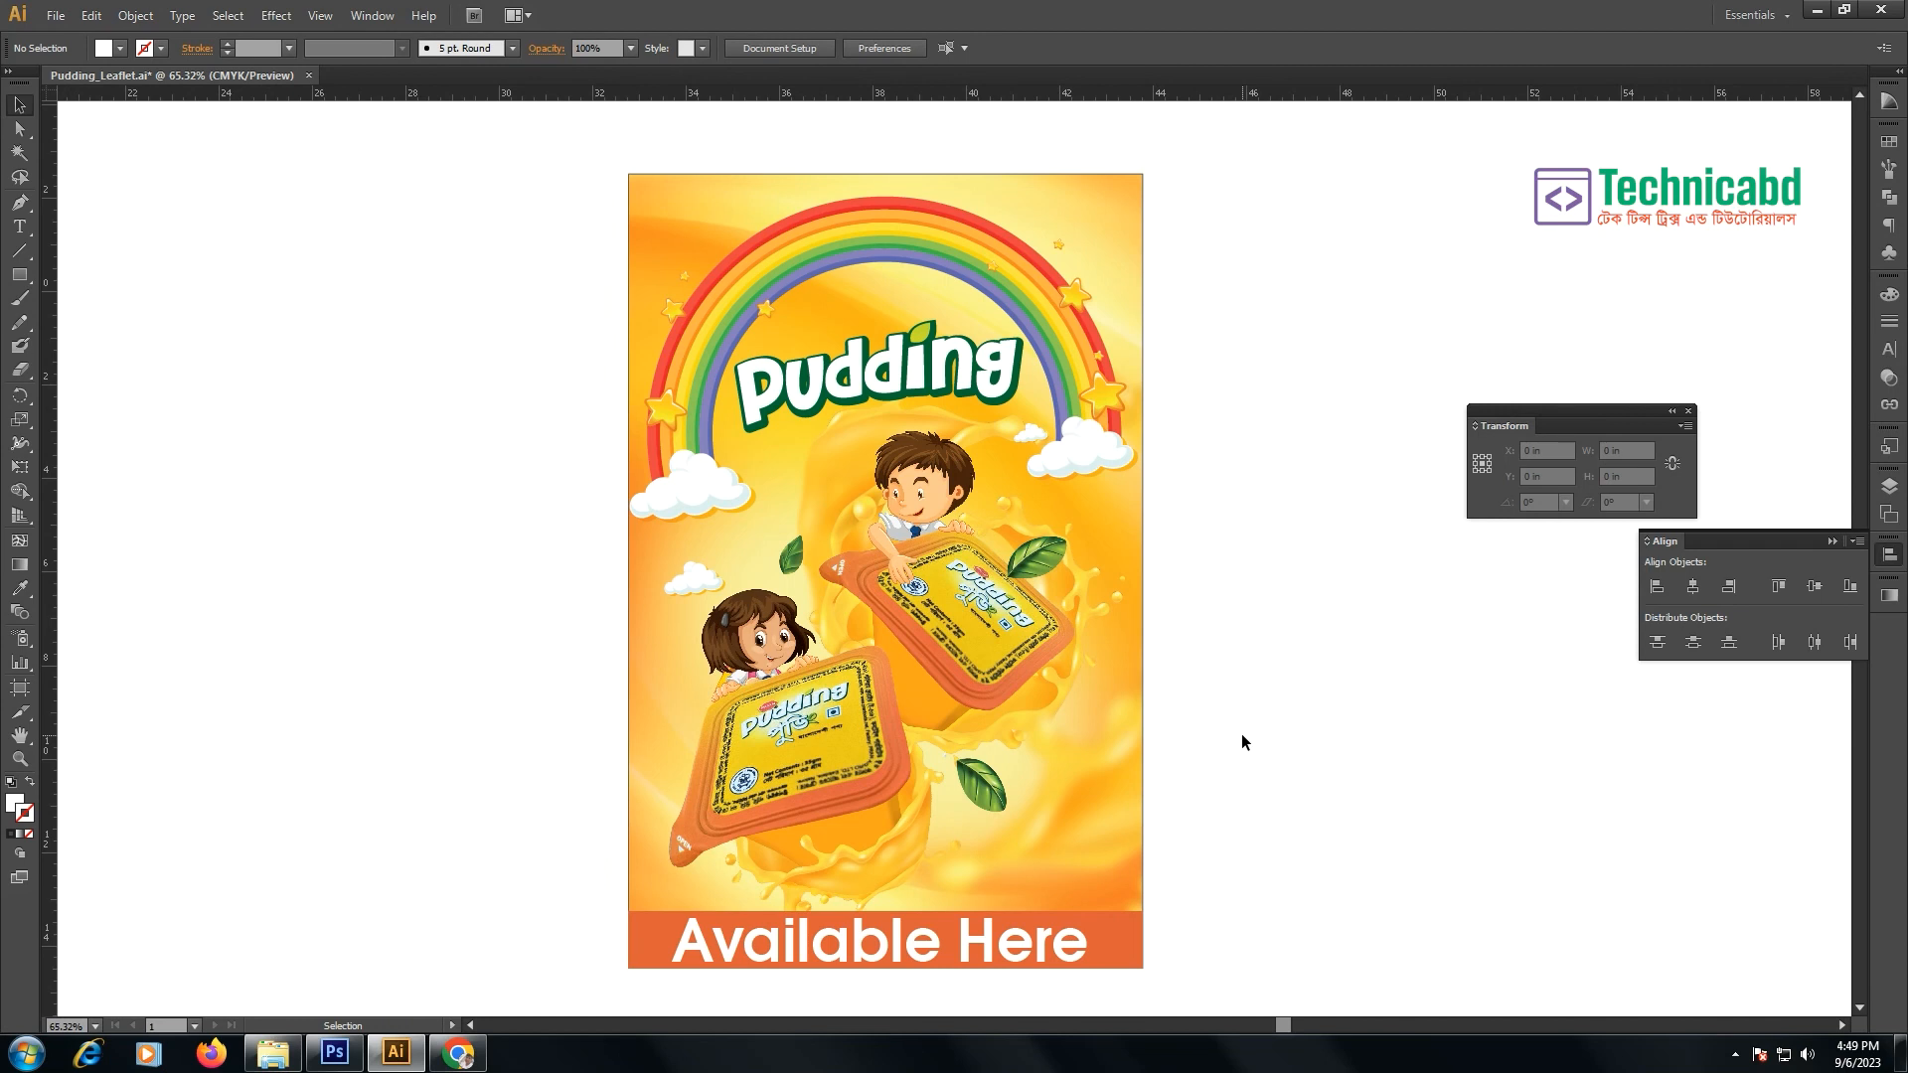
- Relink the placed background image to Pudding Leaflet.psd and move the Links panel clear of the artwork
{"action": "left_click", "coordinate": [1106, 771]}
{"action": "key", "text": "a"}
{"action": "left_click", "coordinate": [1321, 716]}
{"action": "left_click", "coordinate": [1091, 791]}
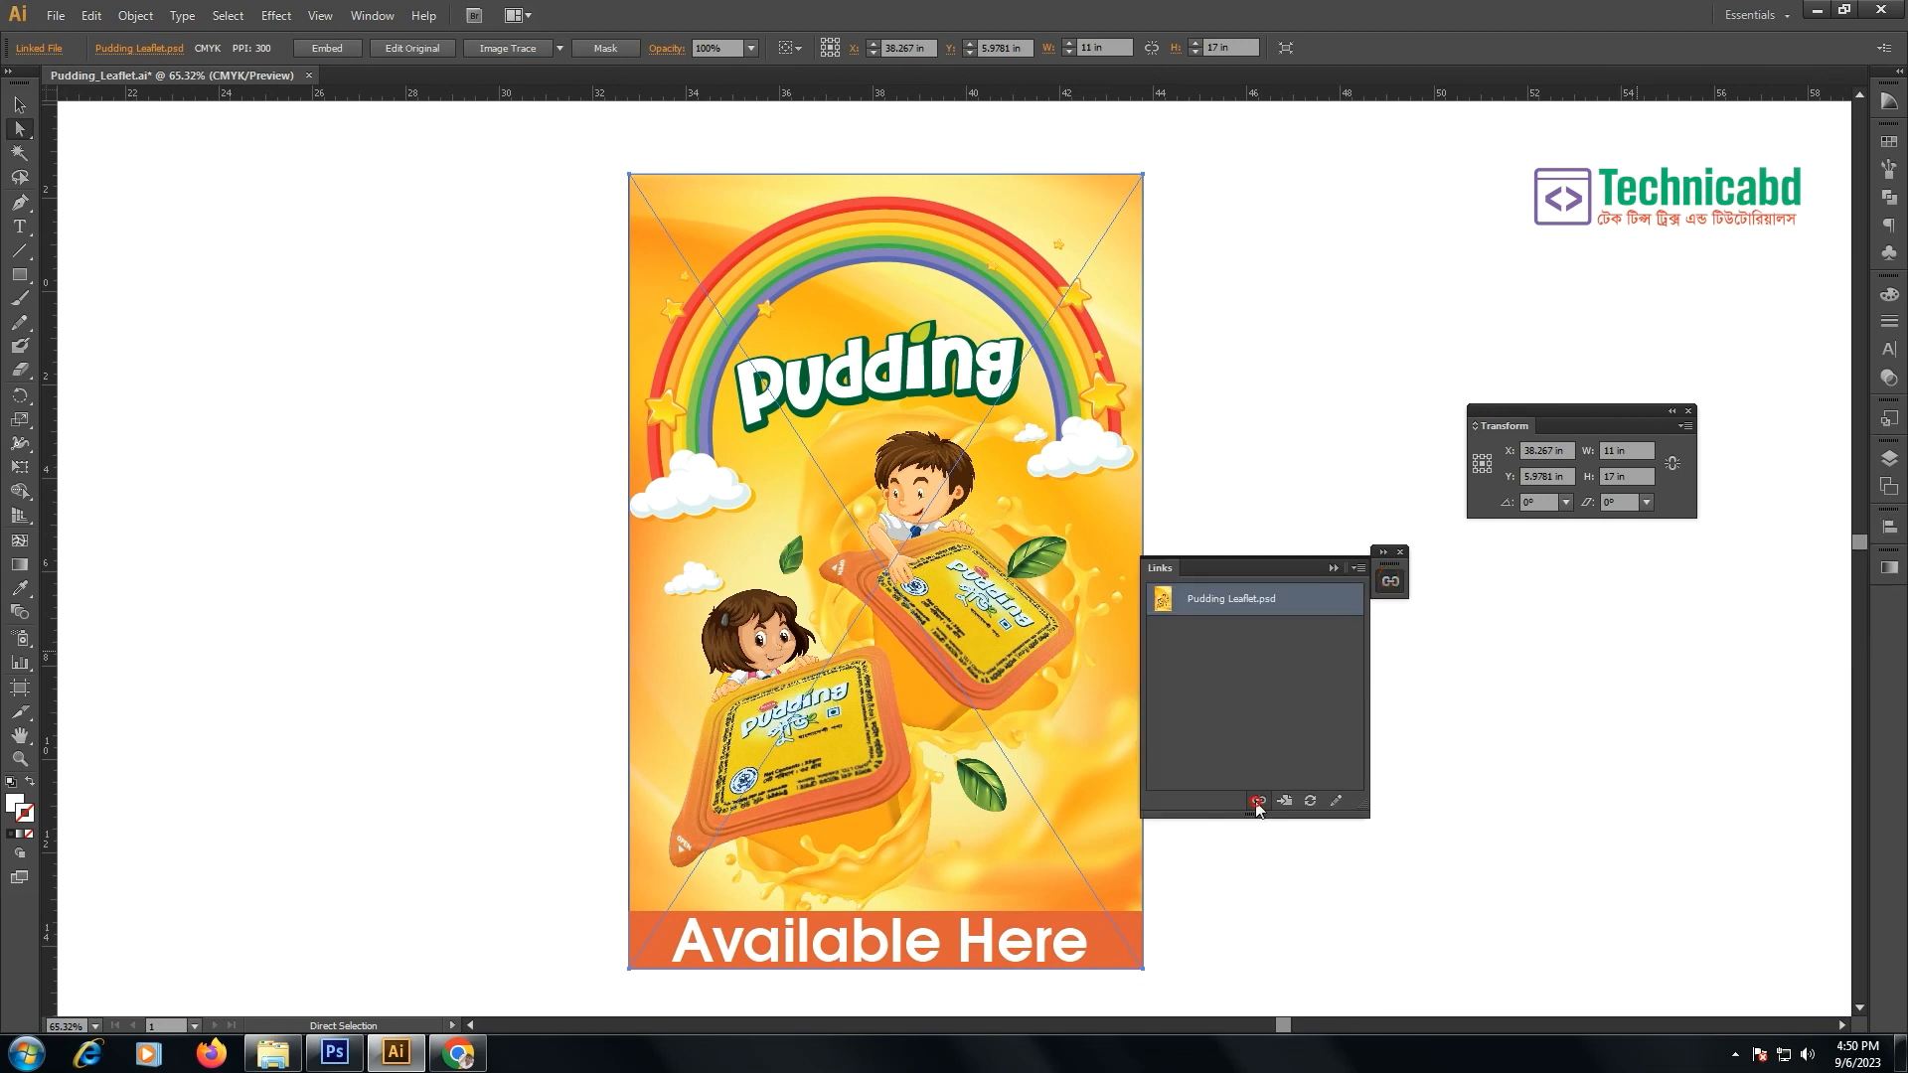
{"action": "left_click", "coordinate": [1257, 801]}
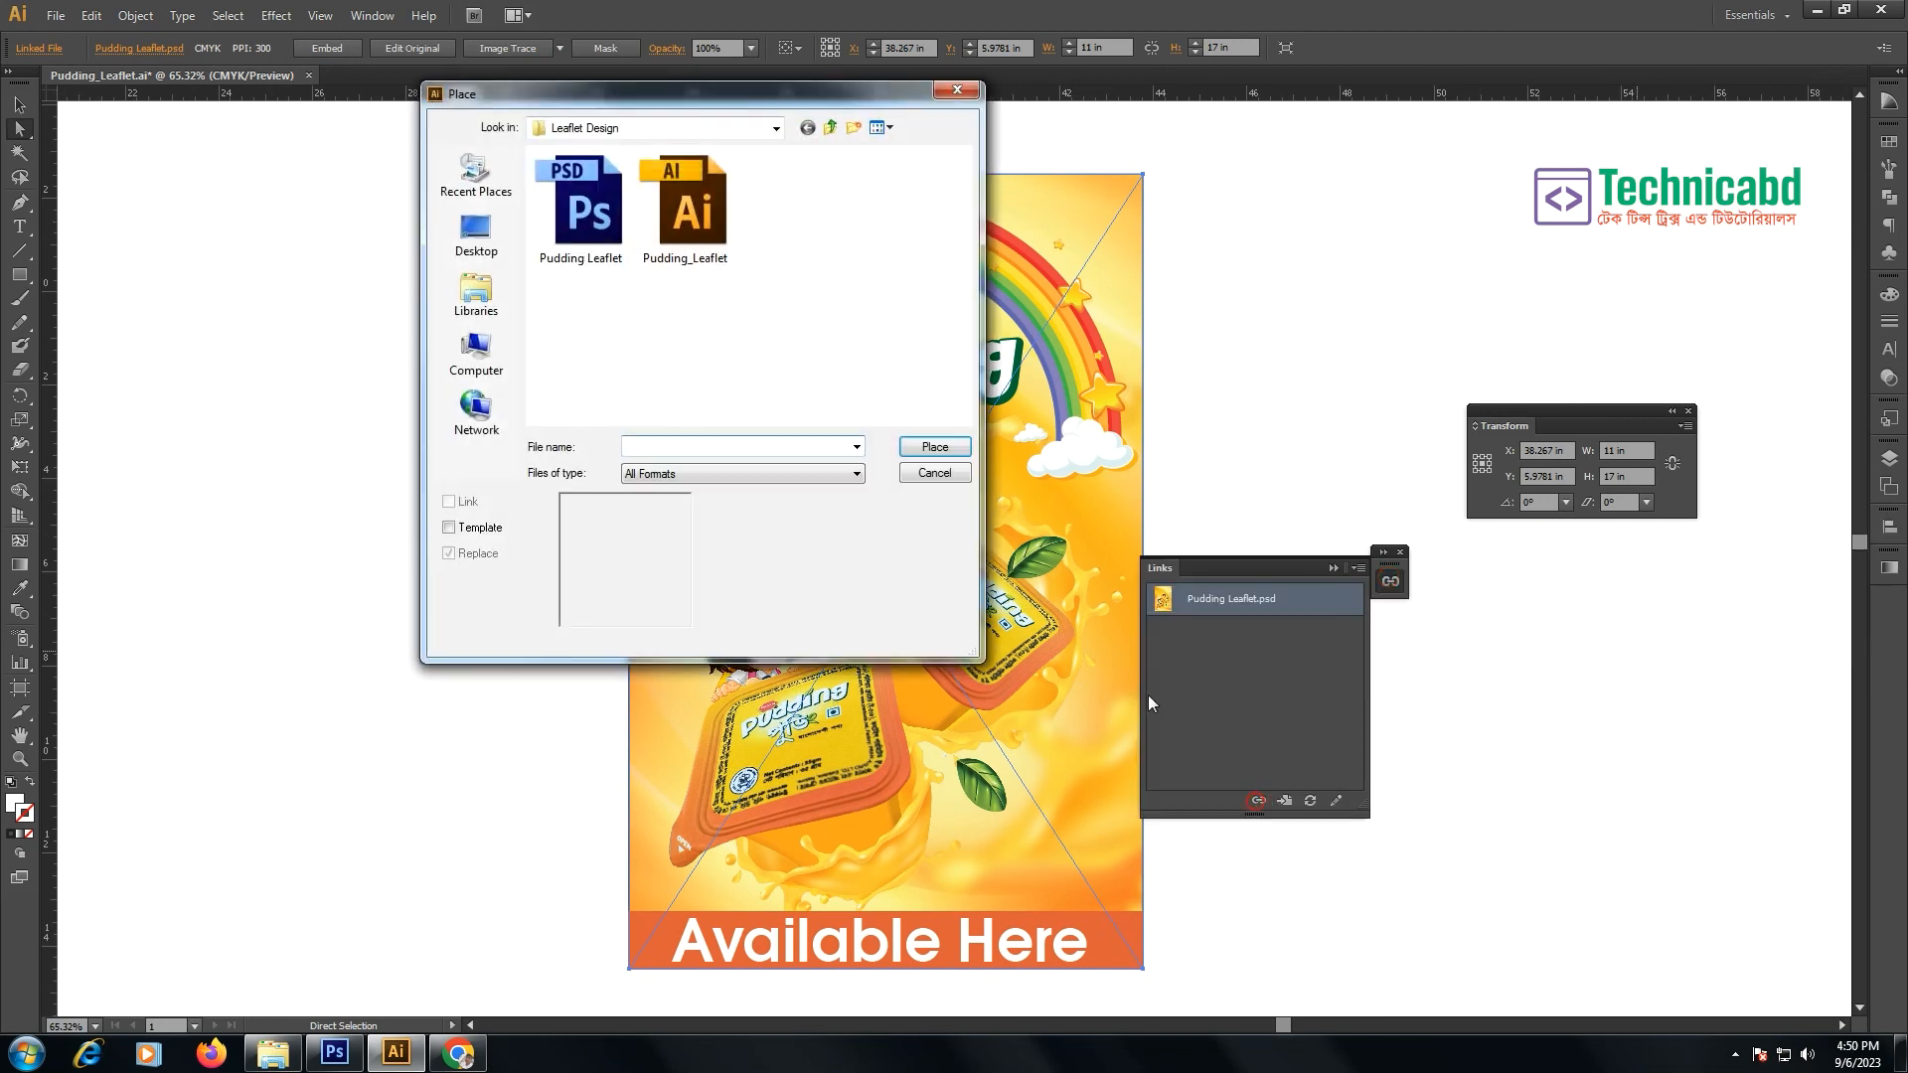
{"action": "left_click", "coordinate": [580, 208]}
{"action": "left_click", "coordinate": [927, 457]}
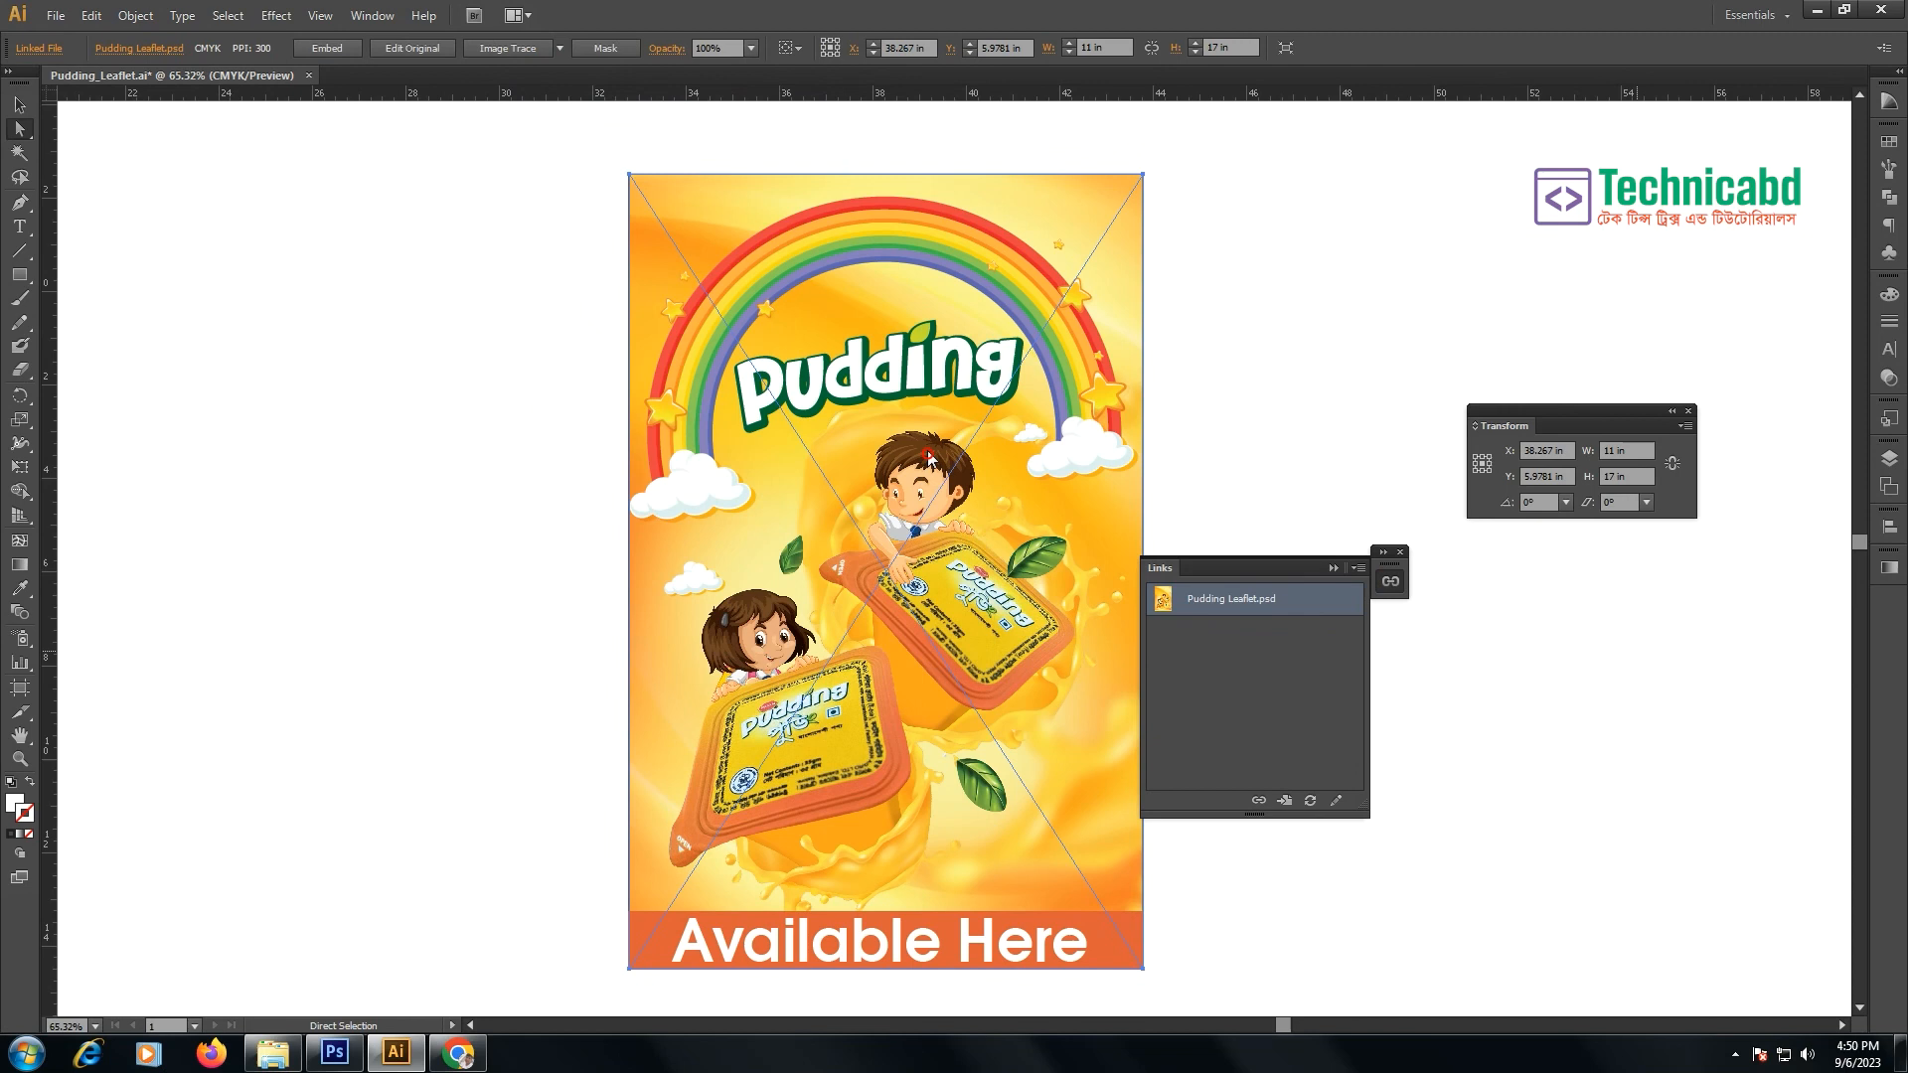
{"action": "left_click_drag", "start_coordinate": [1249, 564], "coordinate": [1475, 625]}
{"action": "left_click", "coordinate": [1340, 506]}
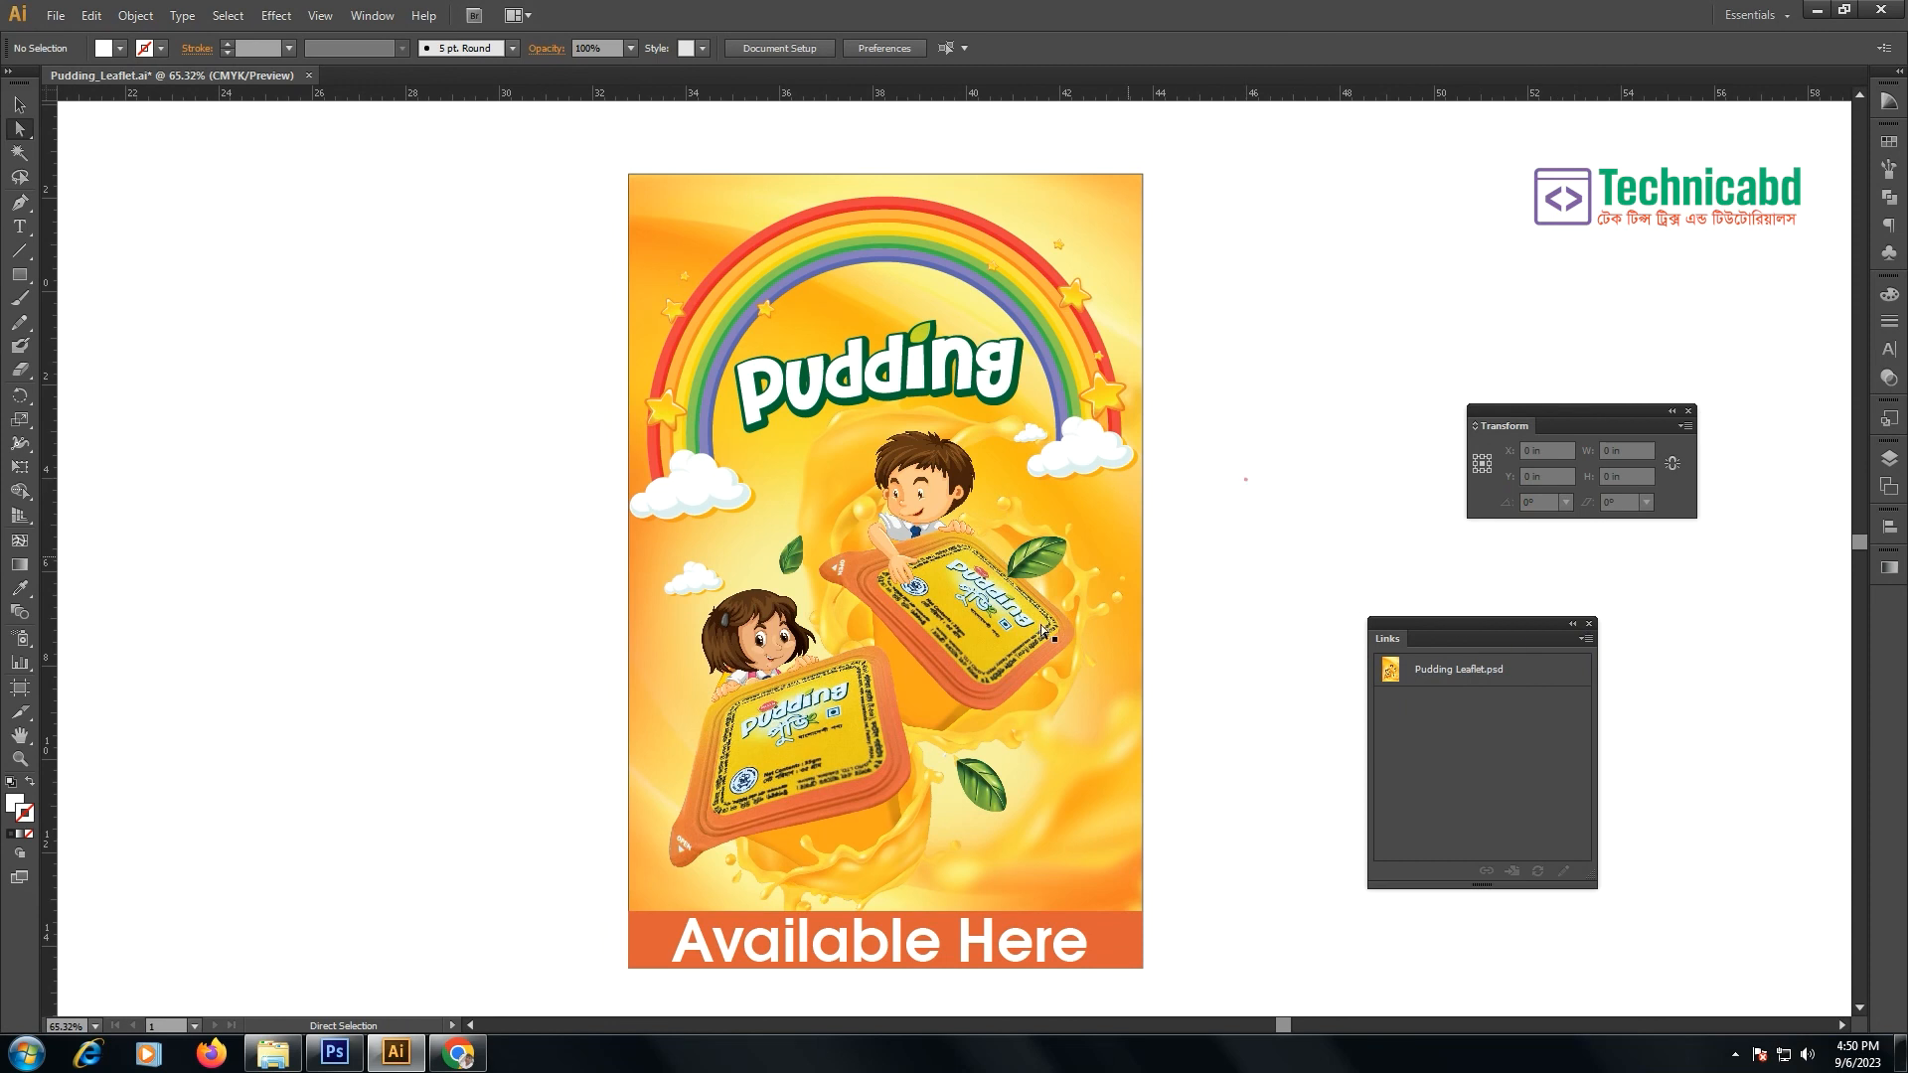
- Delete the leftover objects to the lower left of the artboard and save the document
{"action": "left_click", "coordinate": [20, 103]}
{"action": "scroll", "coordinate": [408, 497], "scroll_direction": "down", "scroll_amount": 1}
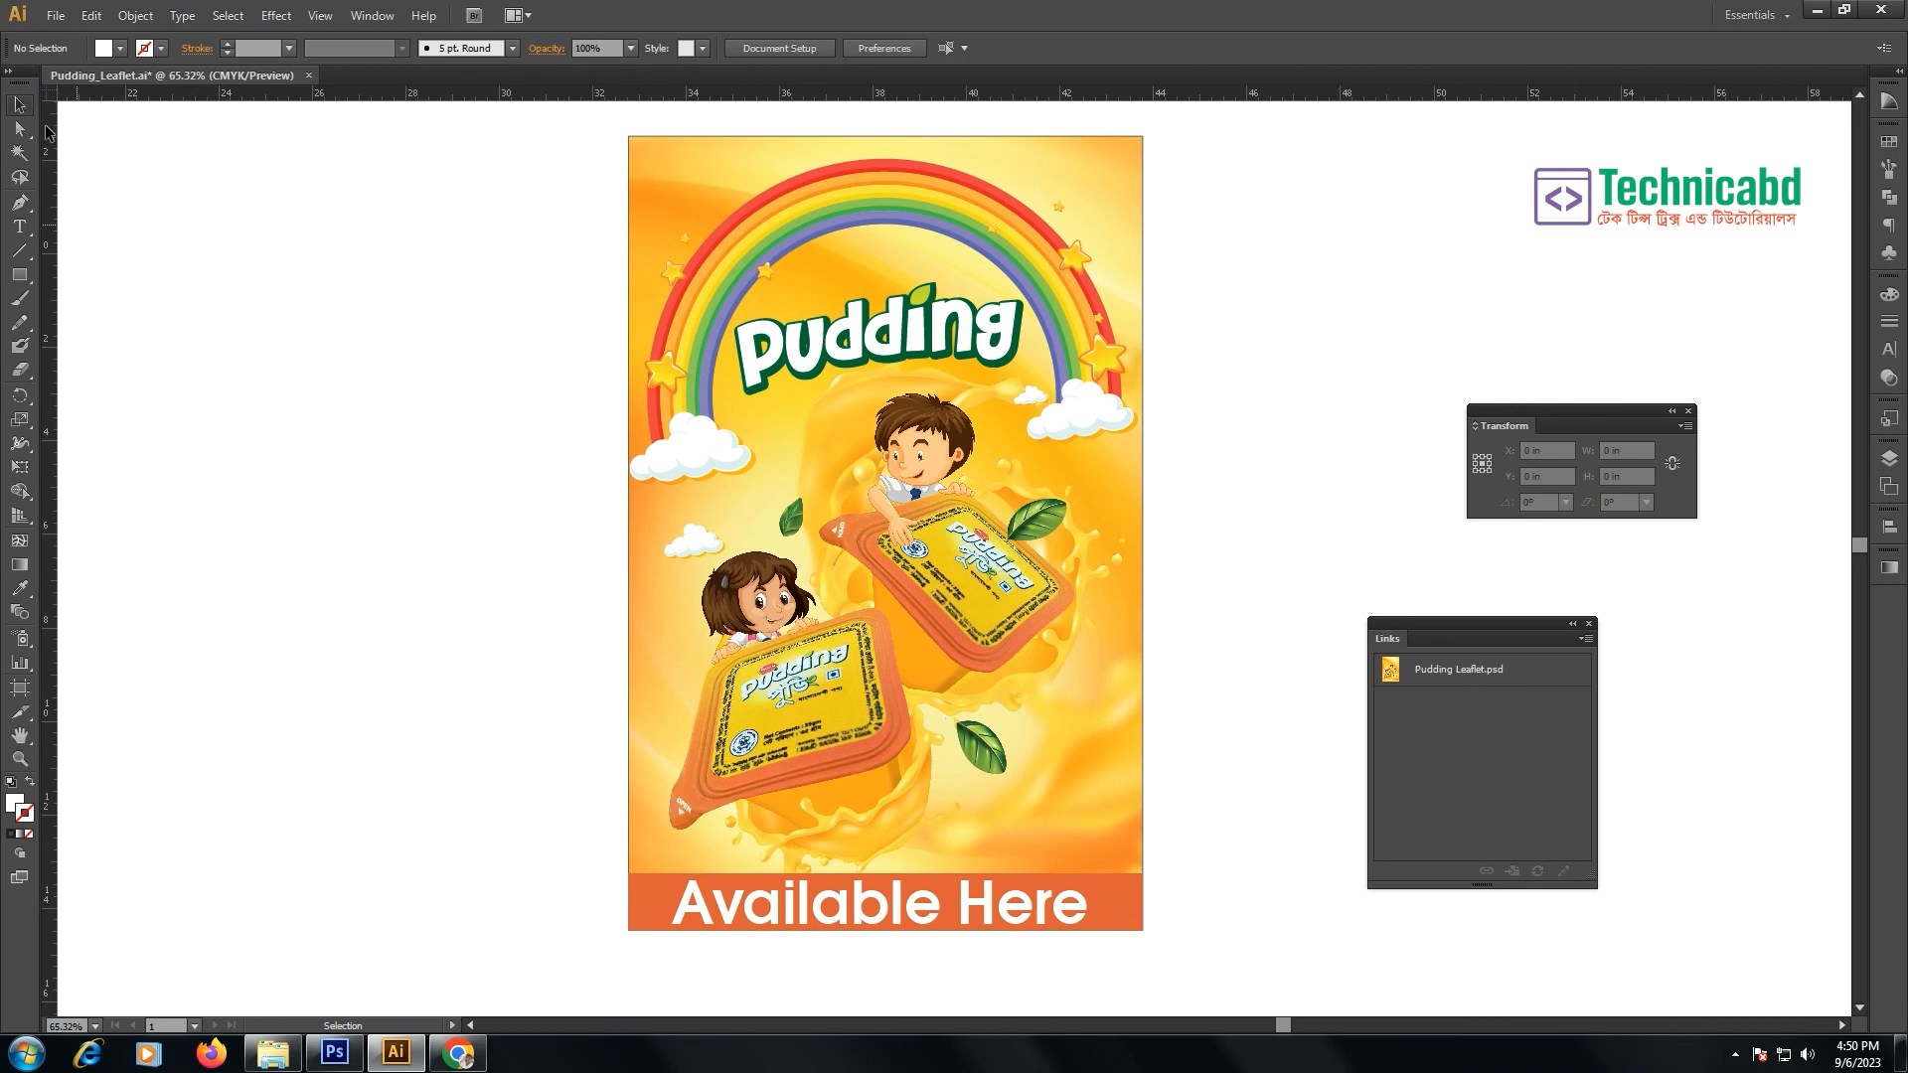
{"action": "left_click", "coordinate": [1097, 605]}
{"action": "left_click", "coordinate": [1233, 606]}
{"action": "key", "text": "ctrl+minus"}
{"action": "key", "text": "ctrl+minus"}
{"action": "left_click_drag", "start_coordinate": [438, 788], "coordinate": [230, 930]}
{"action": "key", "text": "Delete"}
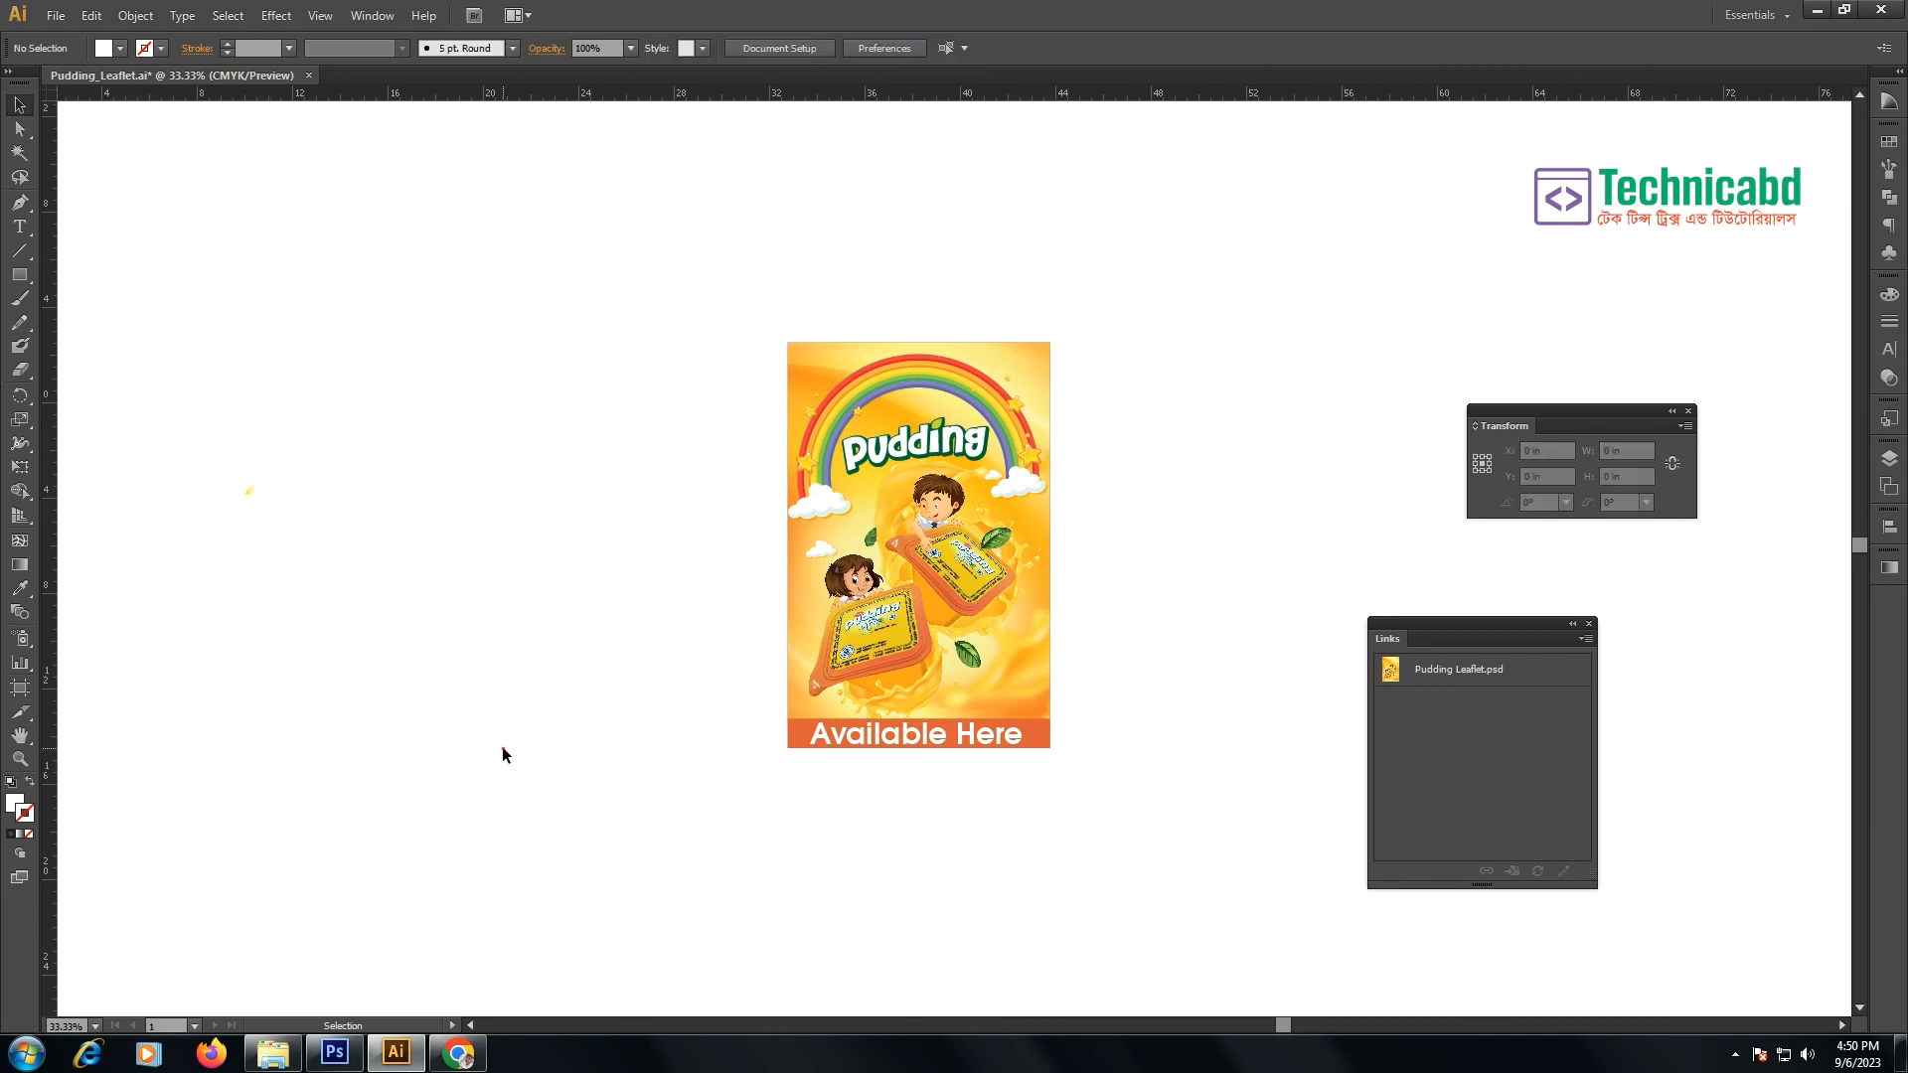
{"action": "key", "text": "ctrl+s"}
- Save the document again as Pudding_Leaflet in the Leaflet Design folder, replacing the existing file, in Illustrator CS6 format
{"action": "key", "text": "ctrl+shift+s"}
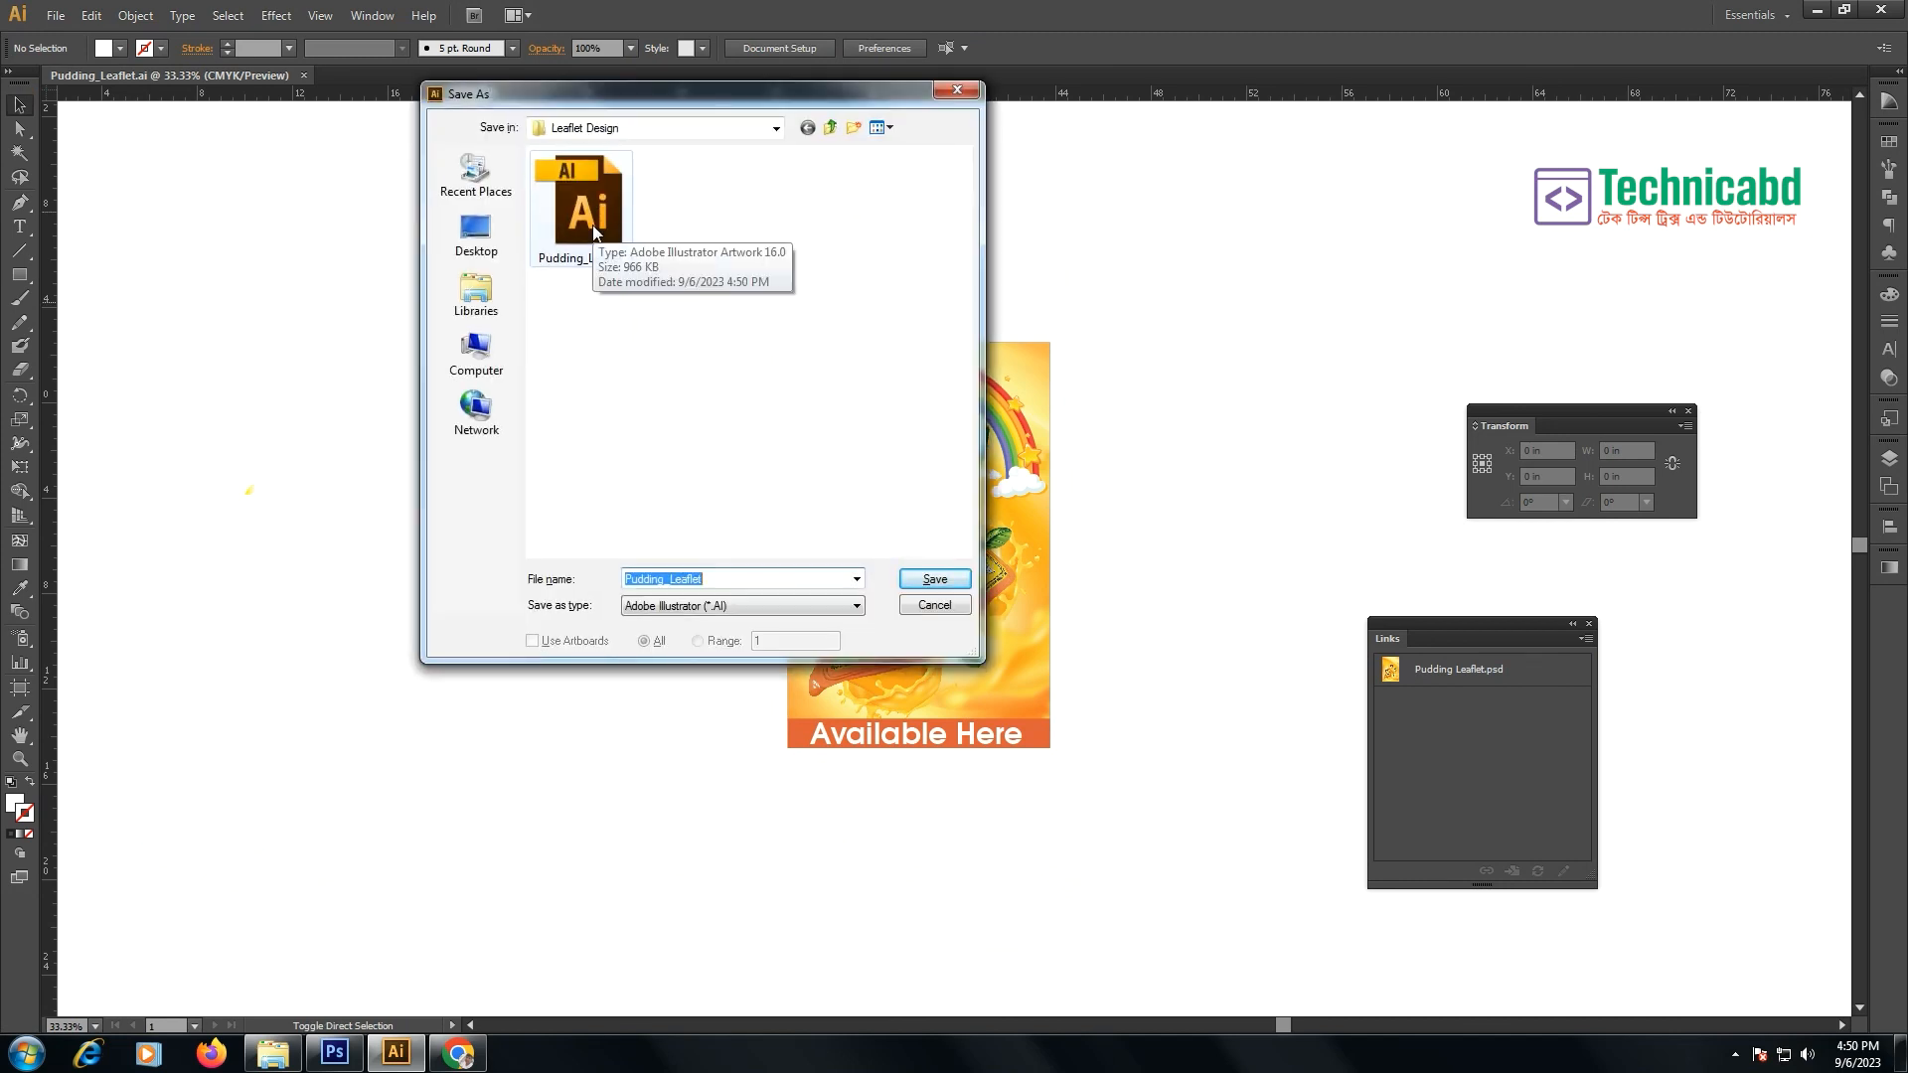
{"action": "left_click", "coordinate": [737, 366]}
{"action": "left_click", "coordinate": [932, 579]}
{"action": "left_click", "coordinate": [1010, 600]}
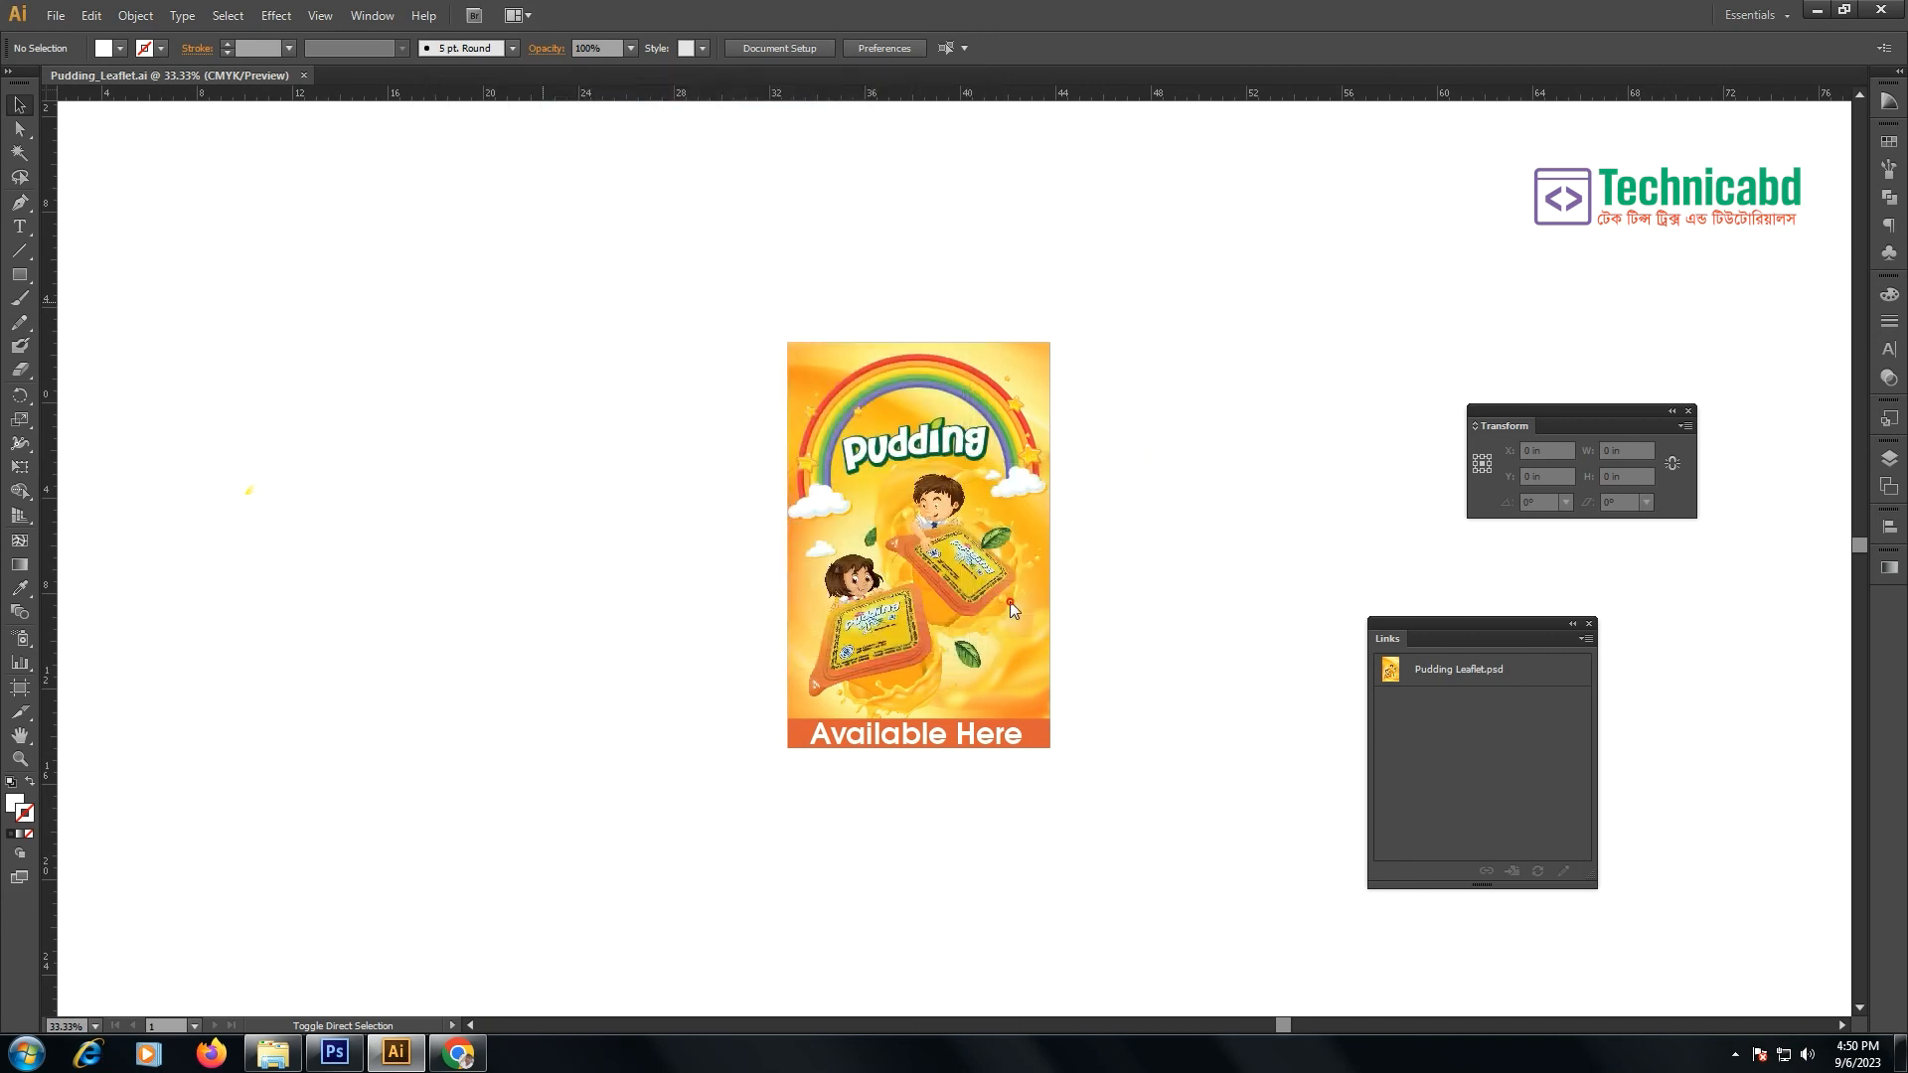
{"action": "left_click", "coordinate": [883, 243]}
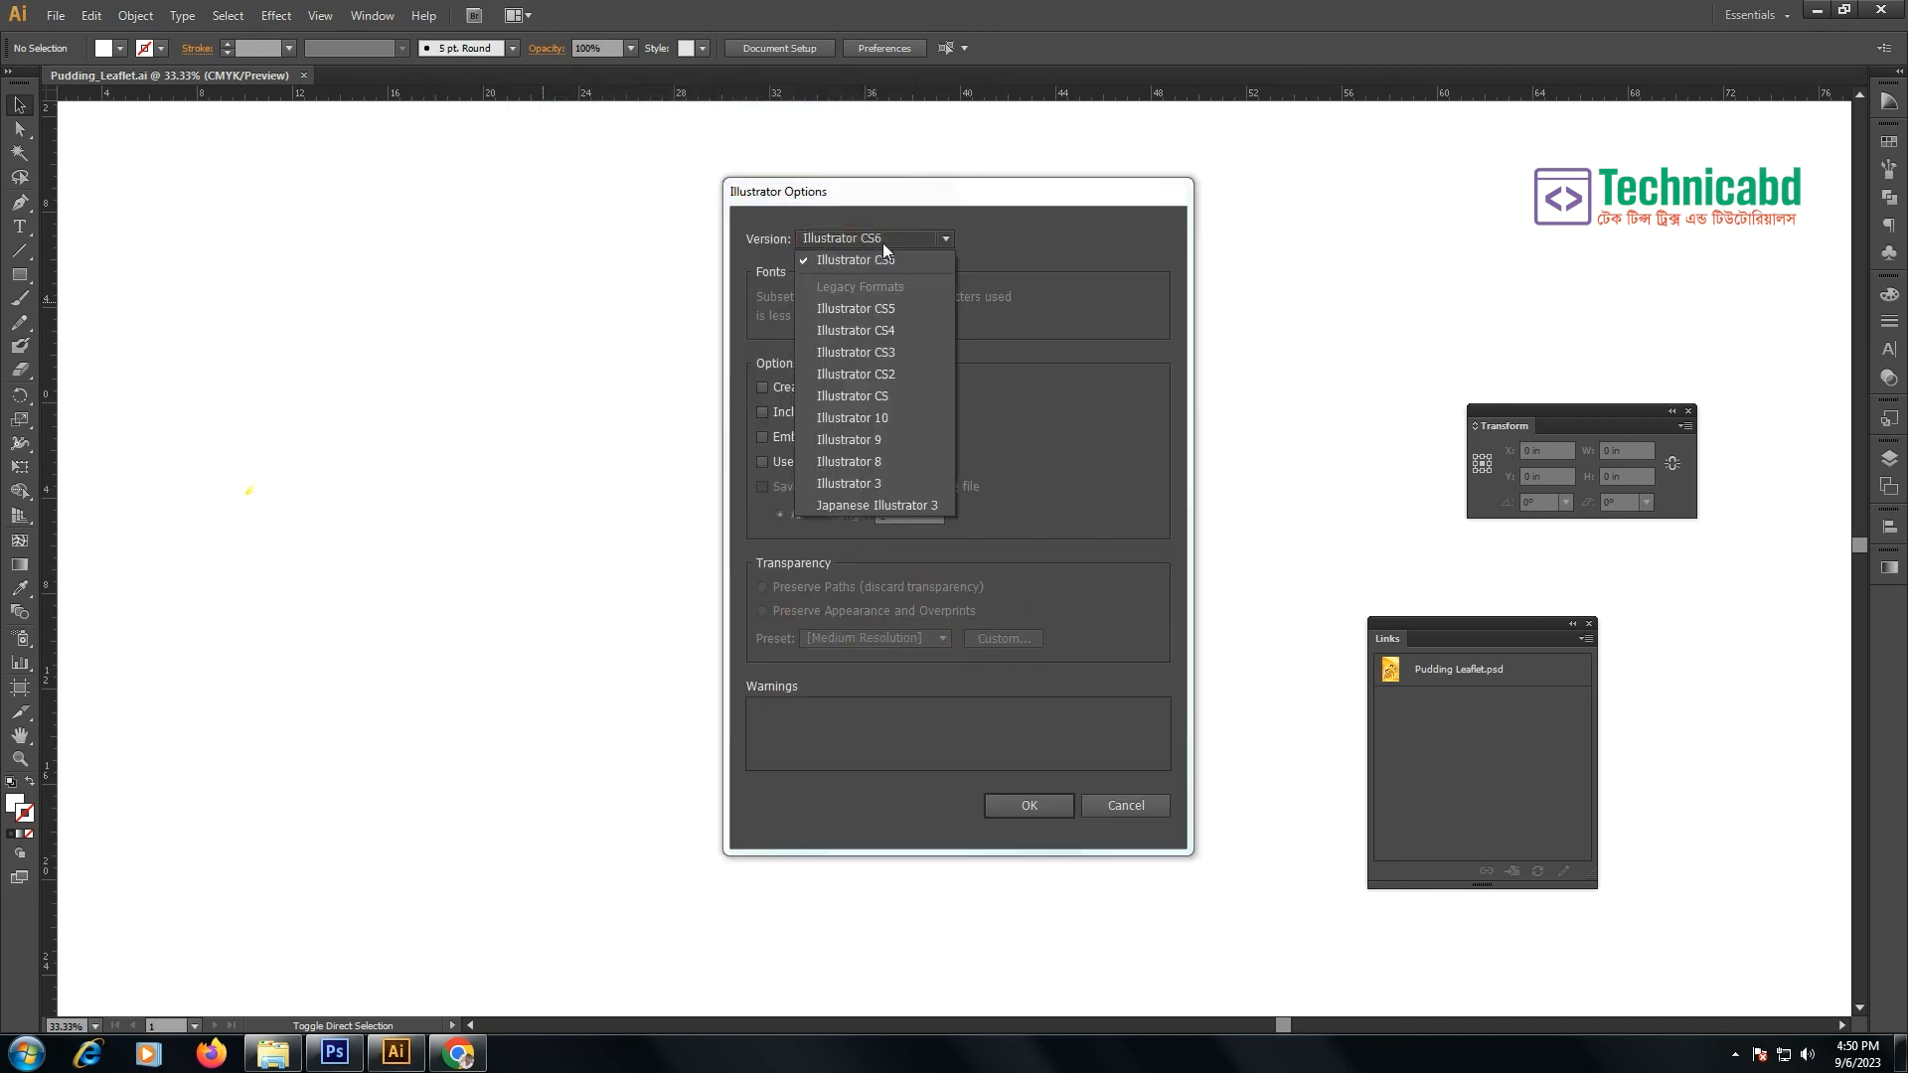
{"action": "key", "text": "Escape"}
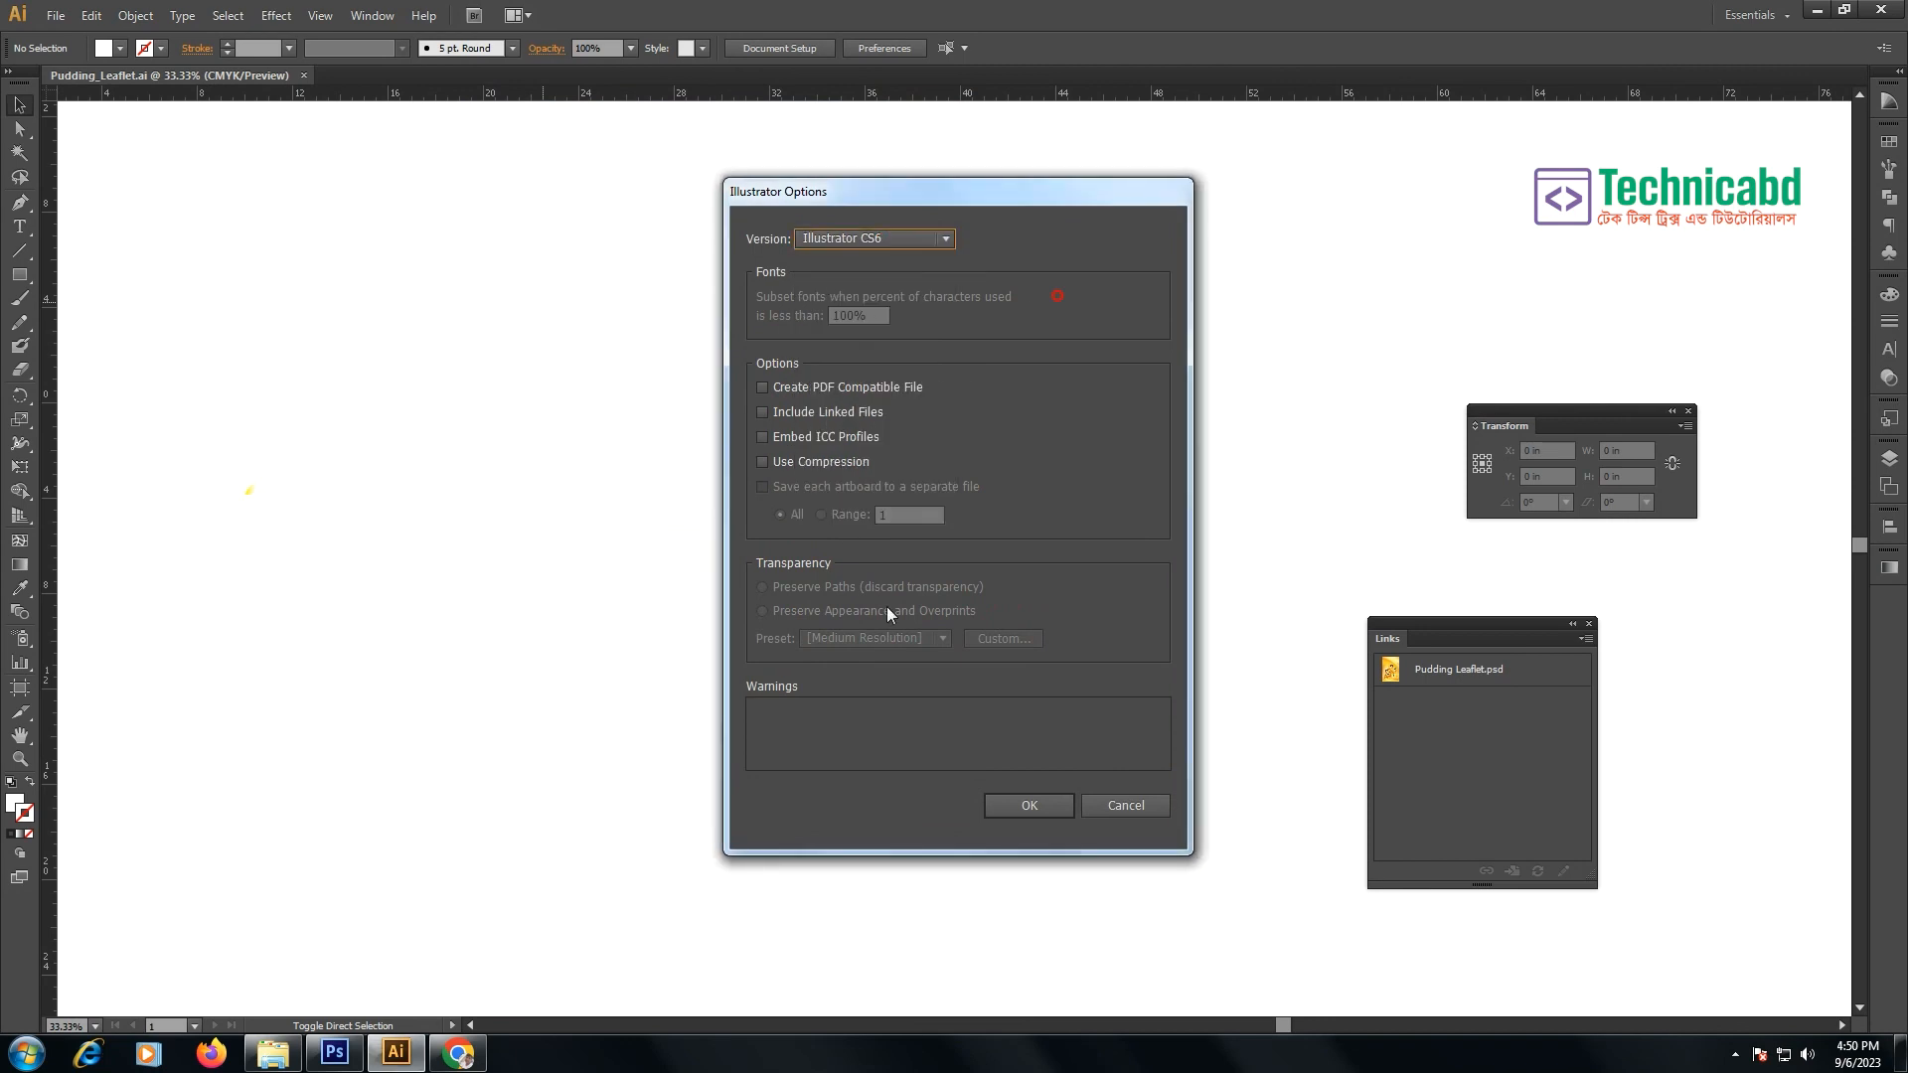
{"action": "left_click", "coordinate": [1021, 803]}
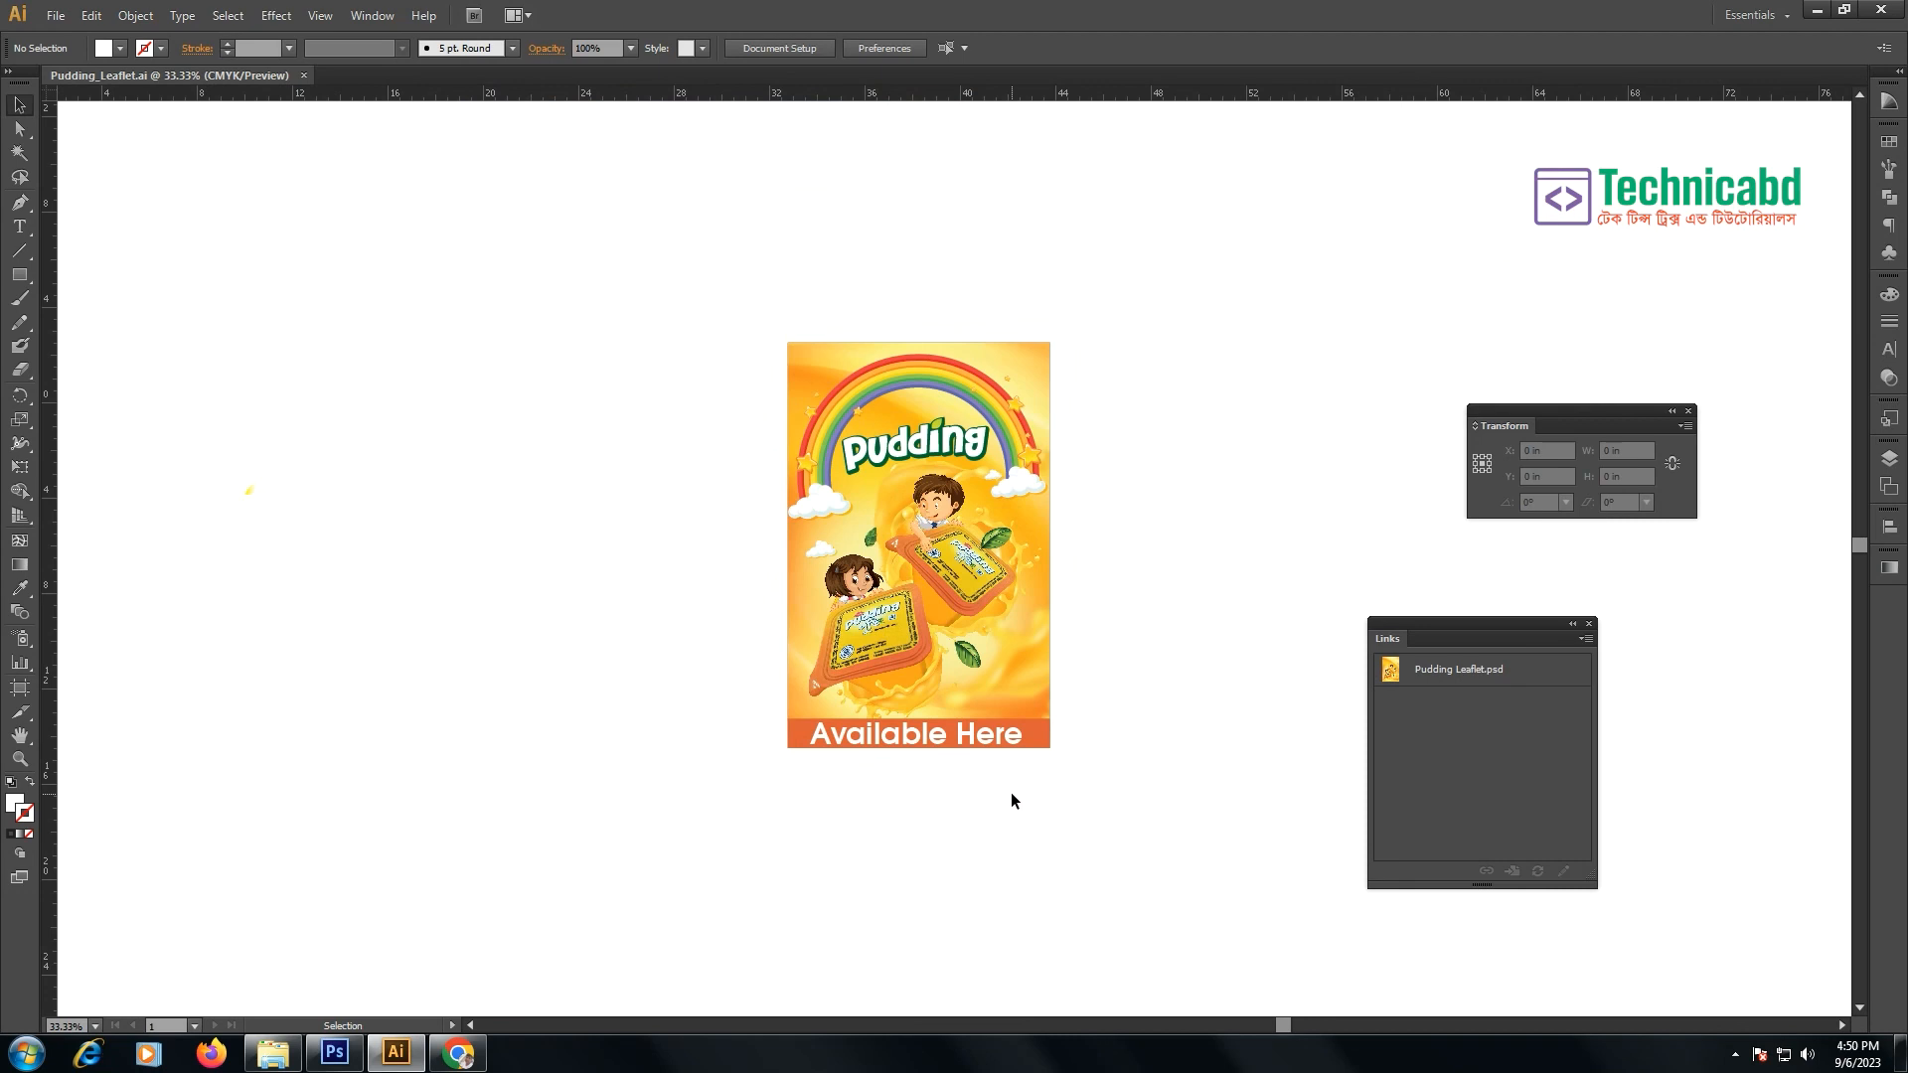
- Close the Links panel and group all the leaflet artwork on the artboard, including the background image
{"action": "key", "text": "z"}
{"action": "left_click_drag", "start_coordinate": [943, 511], "coordinate": [1194, 849]}
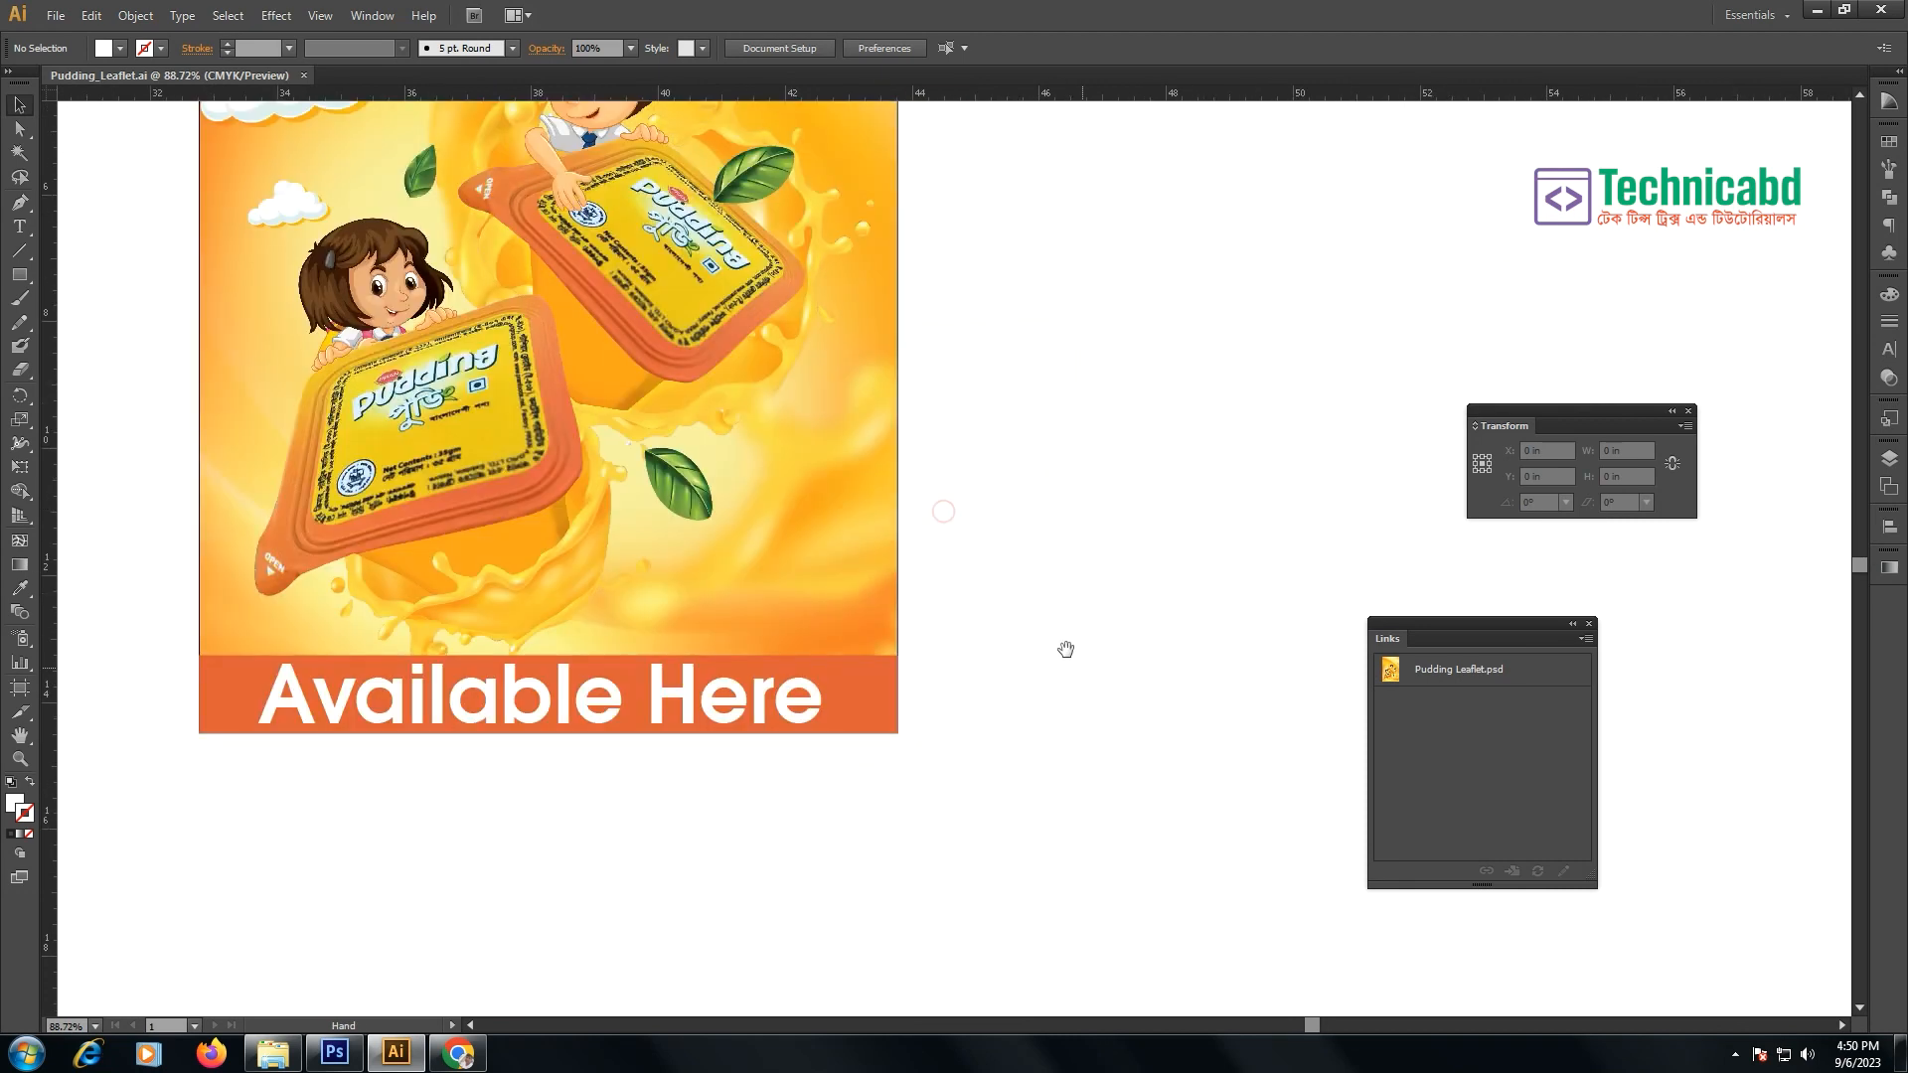
{"action": "left_click_drag", "start_coordinate": [1041, 641], "coordinate": [1196, 881]}
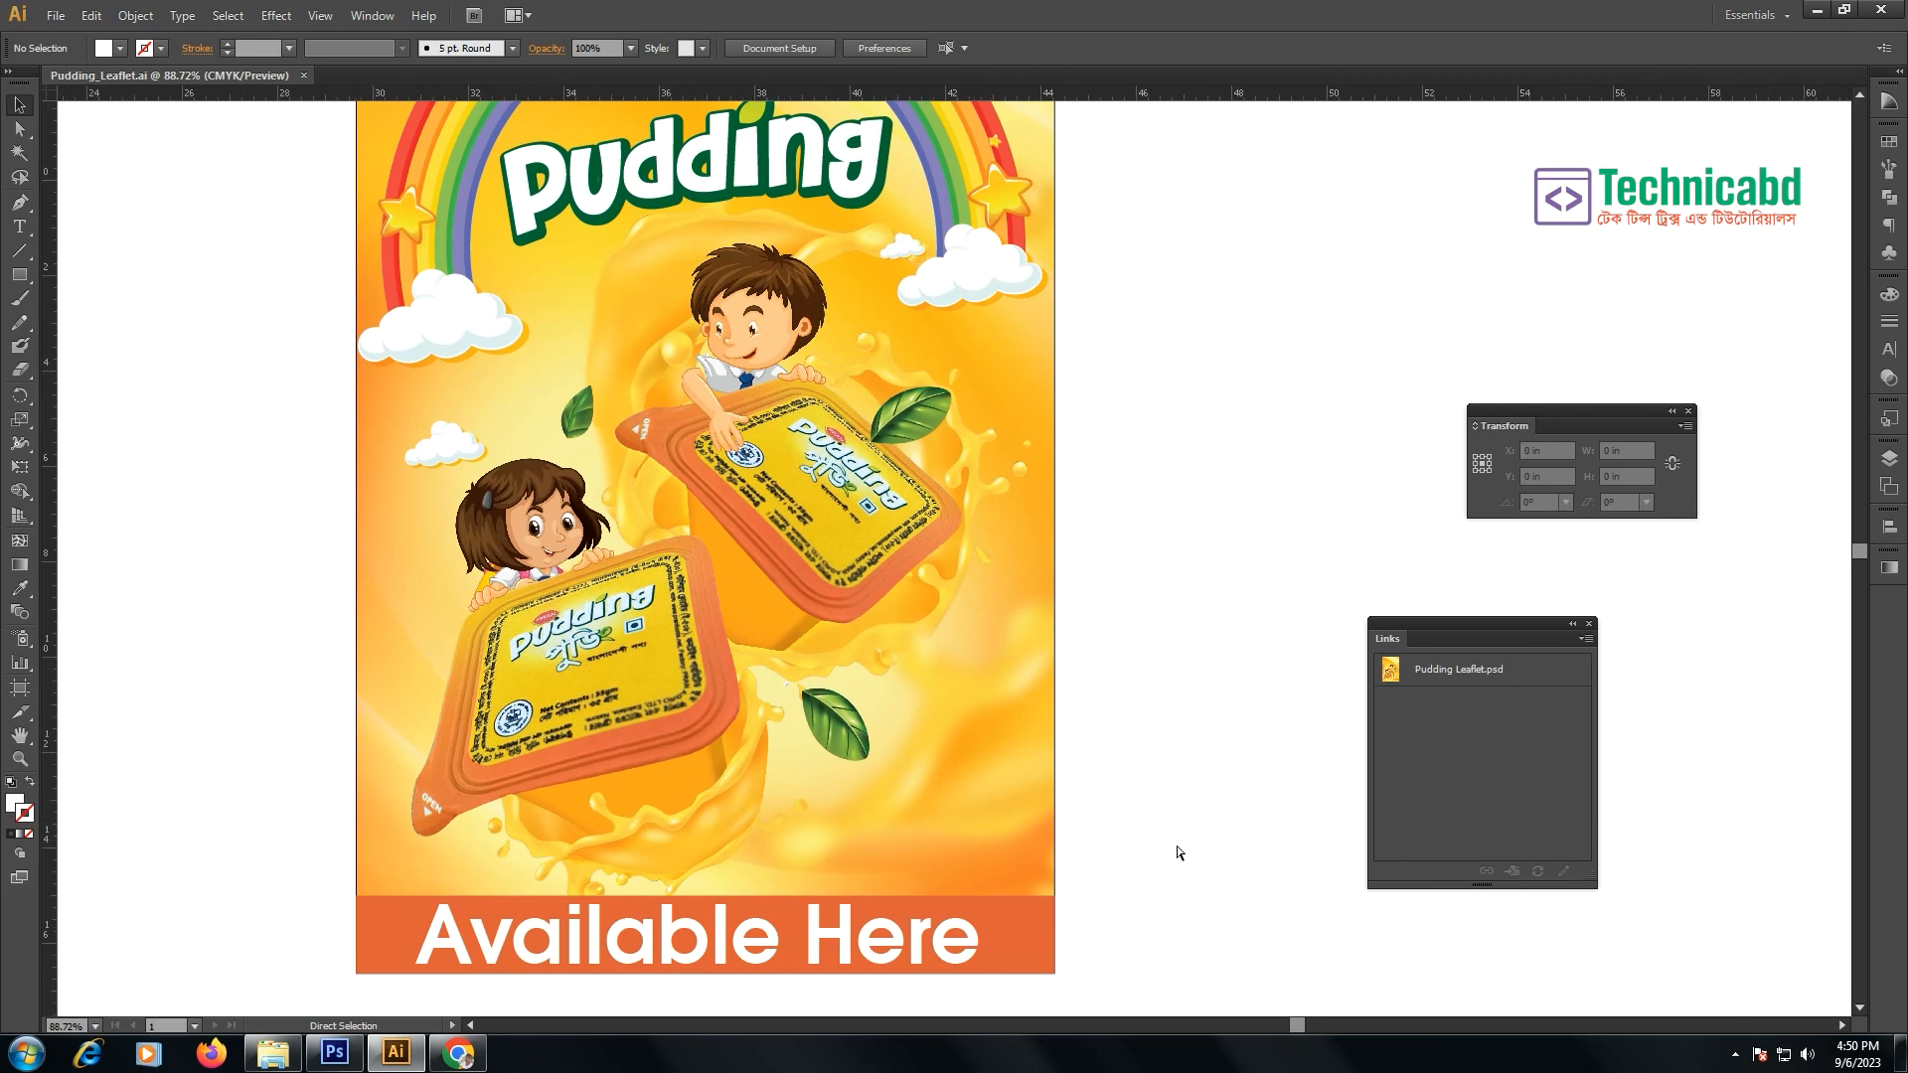
{"action": "key", "text": "ctrl+minus"}
{"action": "scroll", "coordinate": [1168, 775], "scroll_direction": "up", "scroll_amount": 2}
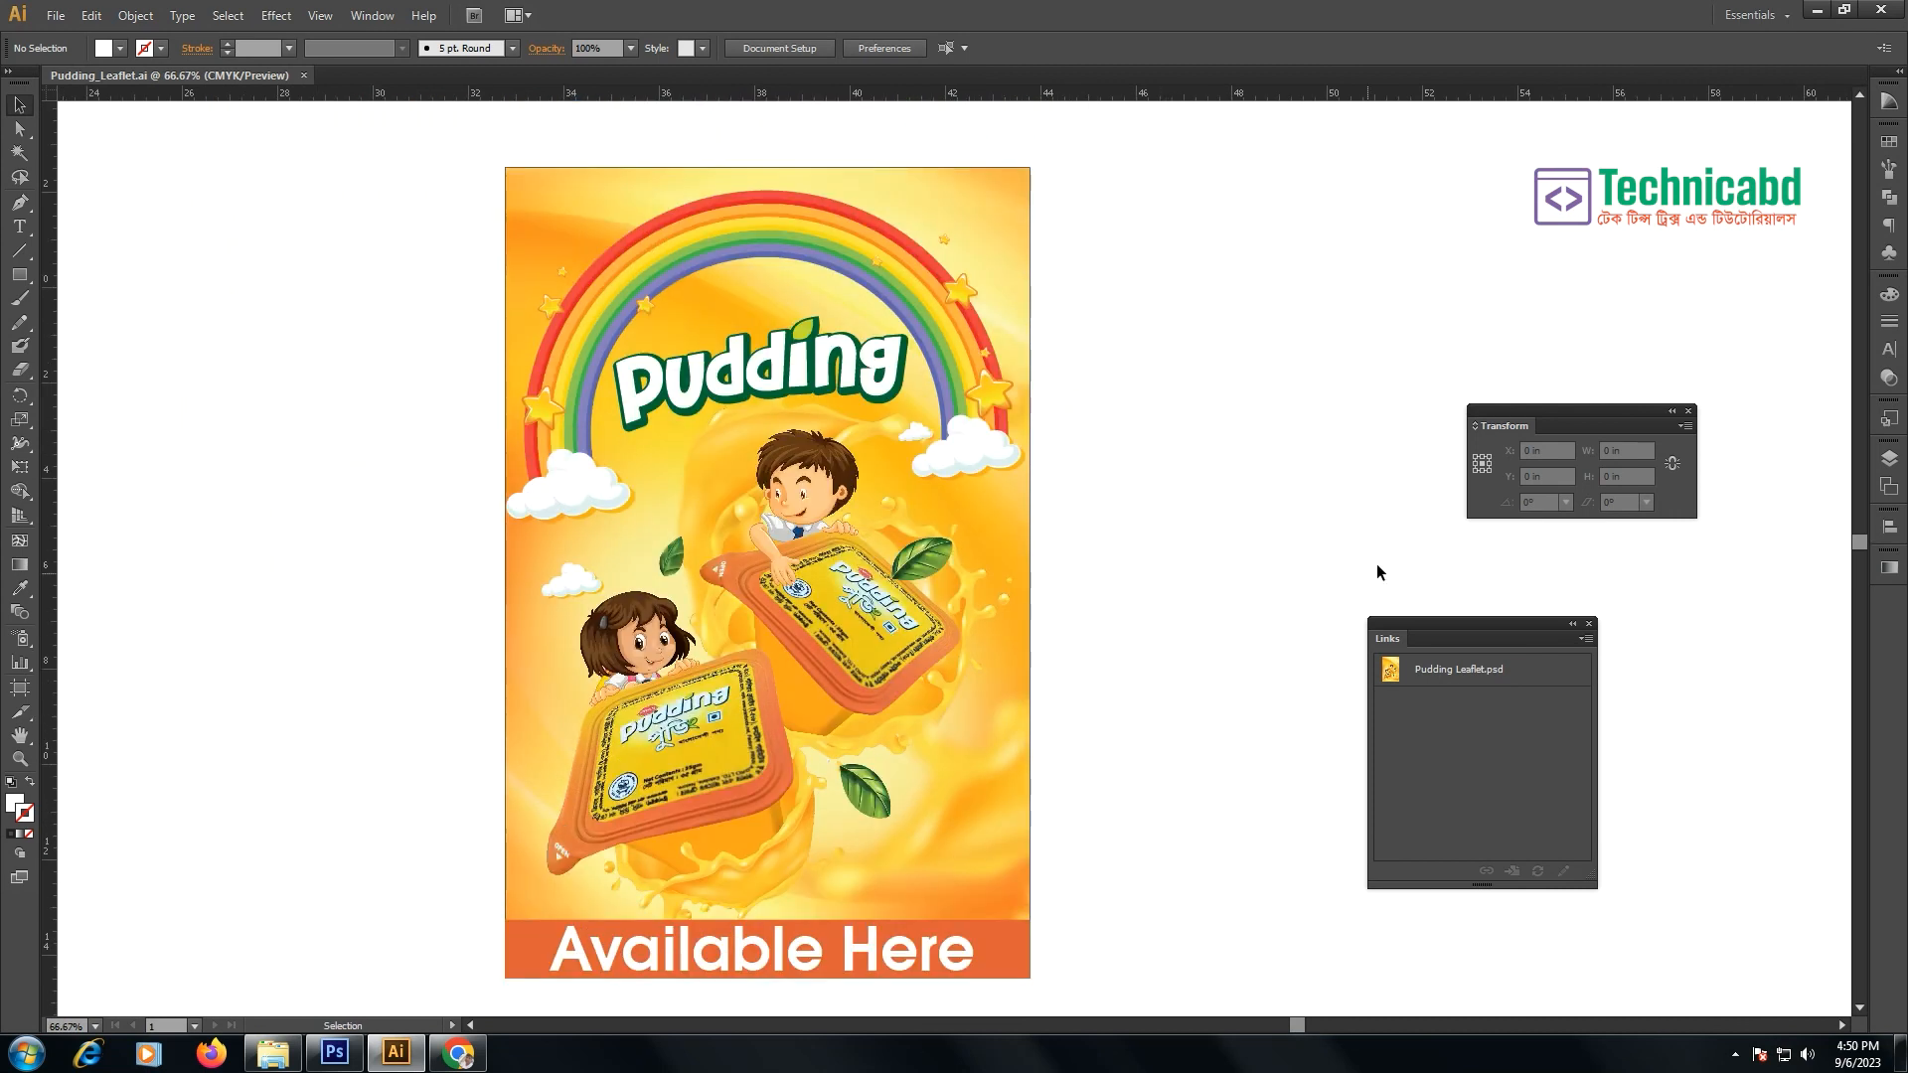
{"action": "left_click", "coordinate": [1589, 625]}
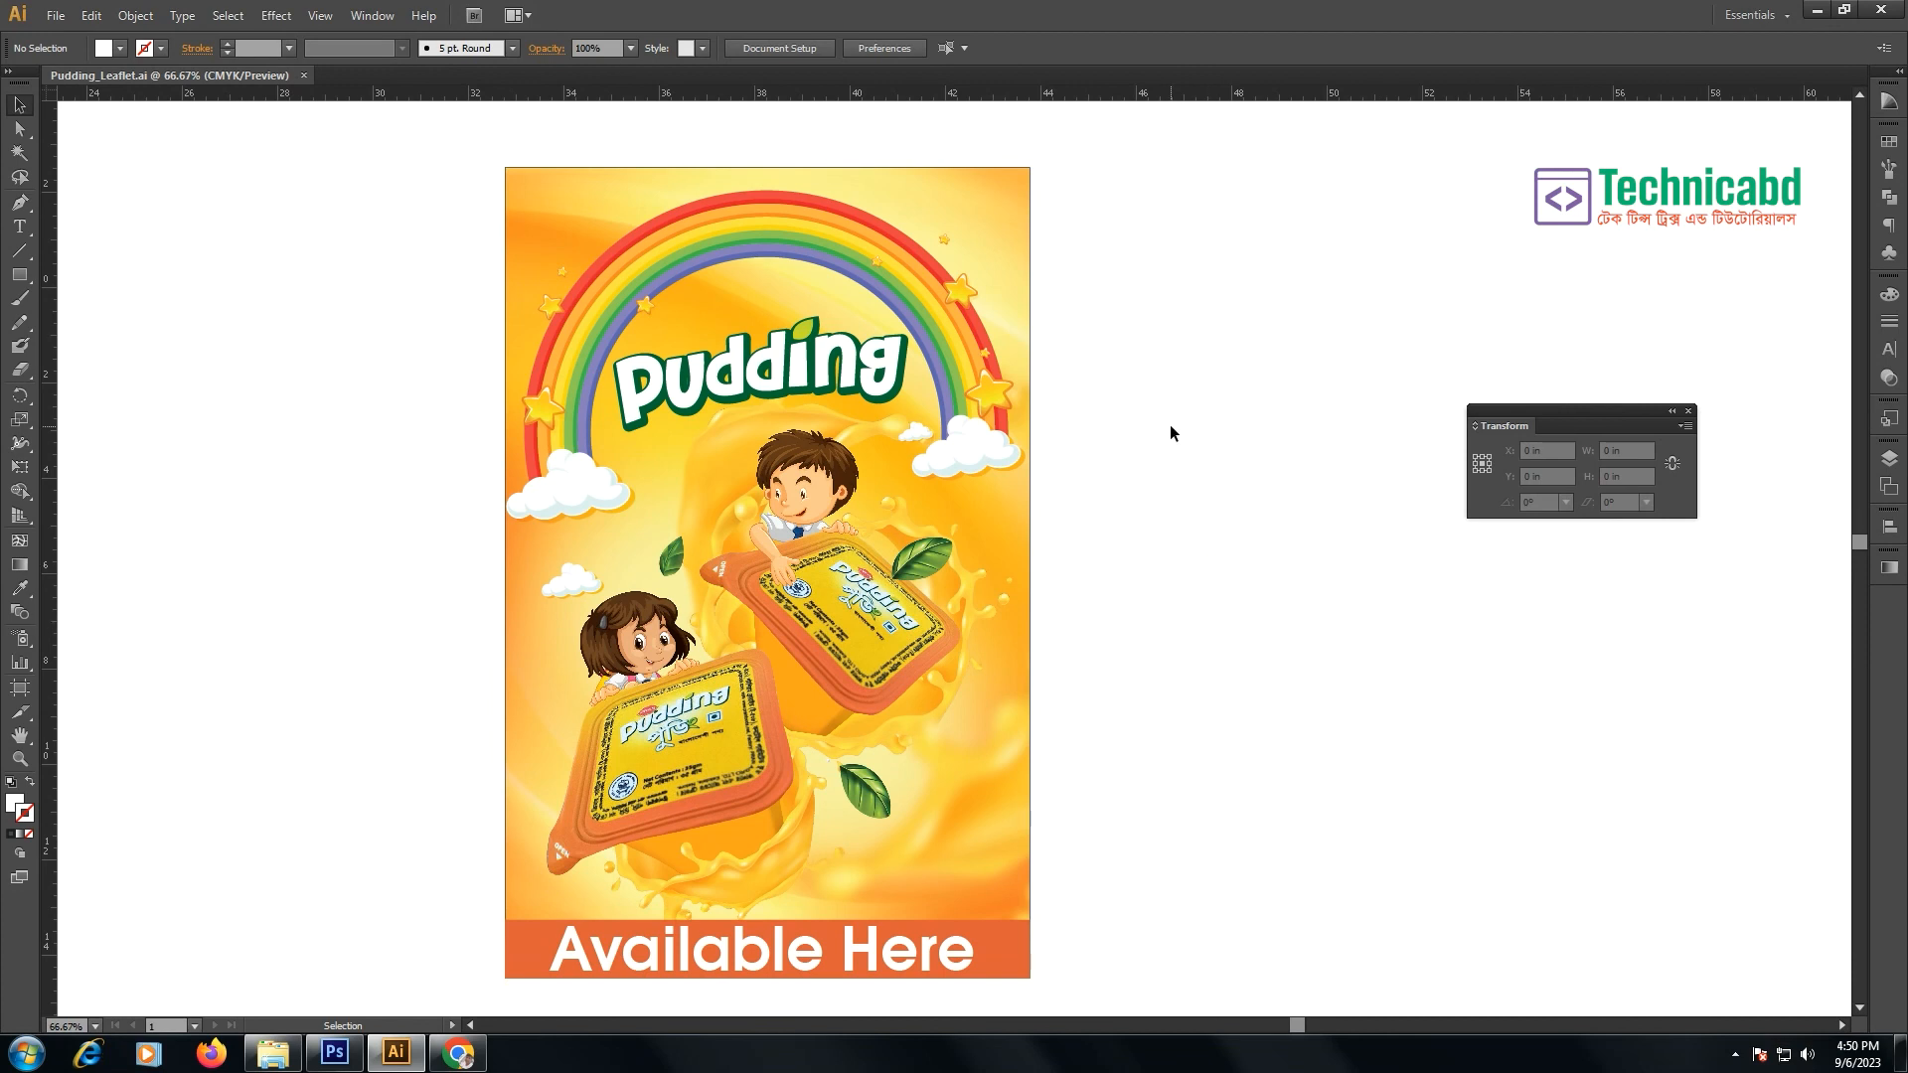
{"action": "left_click_drag", "start_coordinate": [400, 150], "coordinate": [1033, 944]}
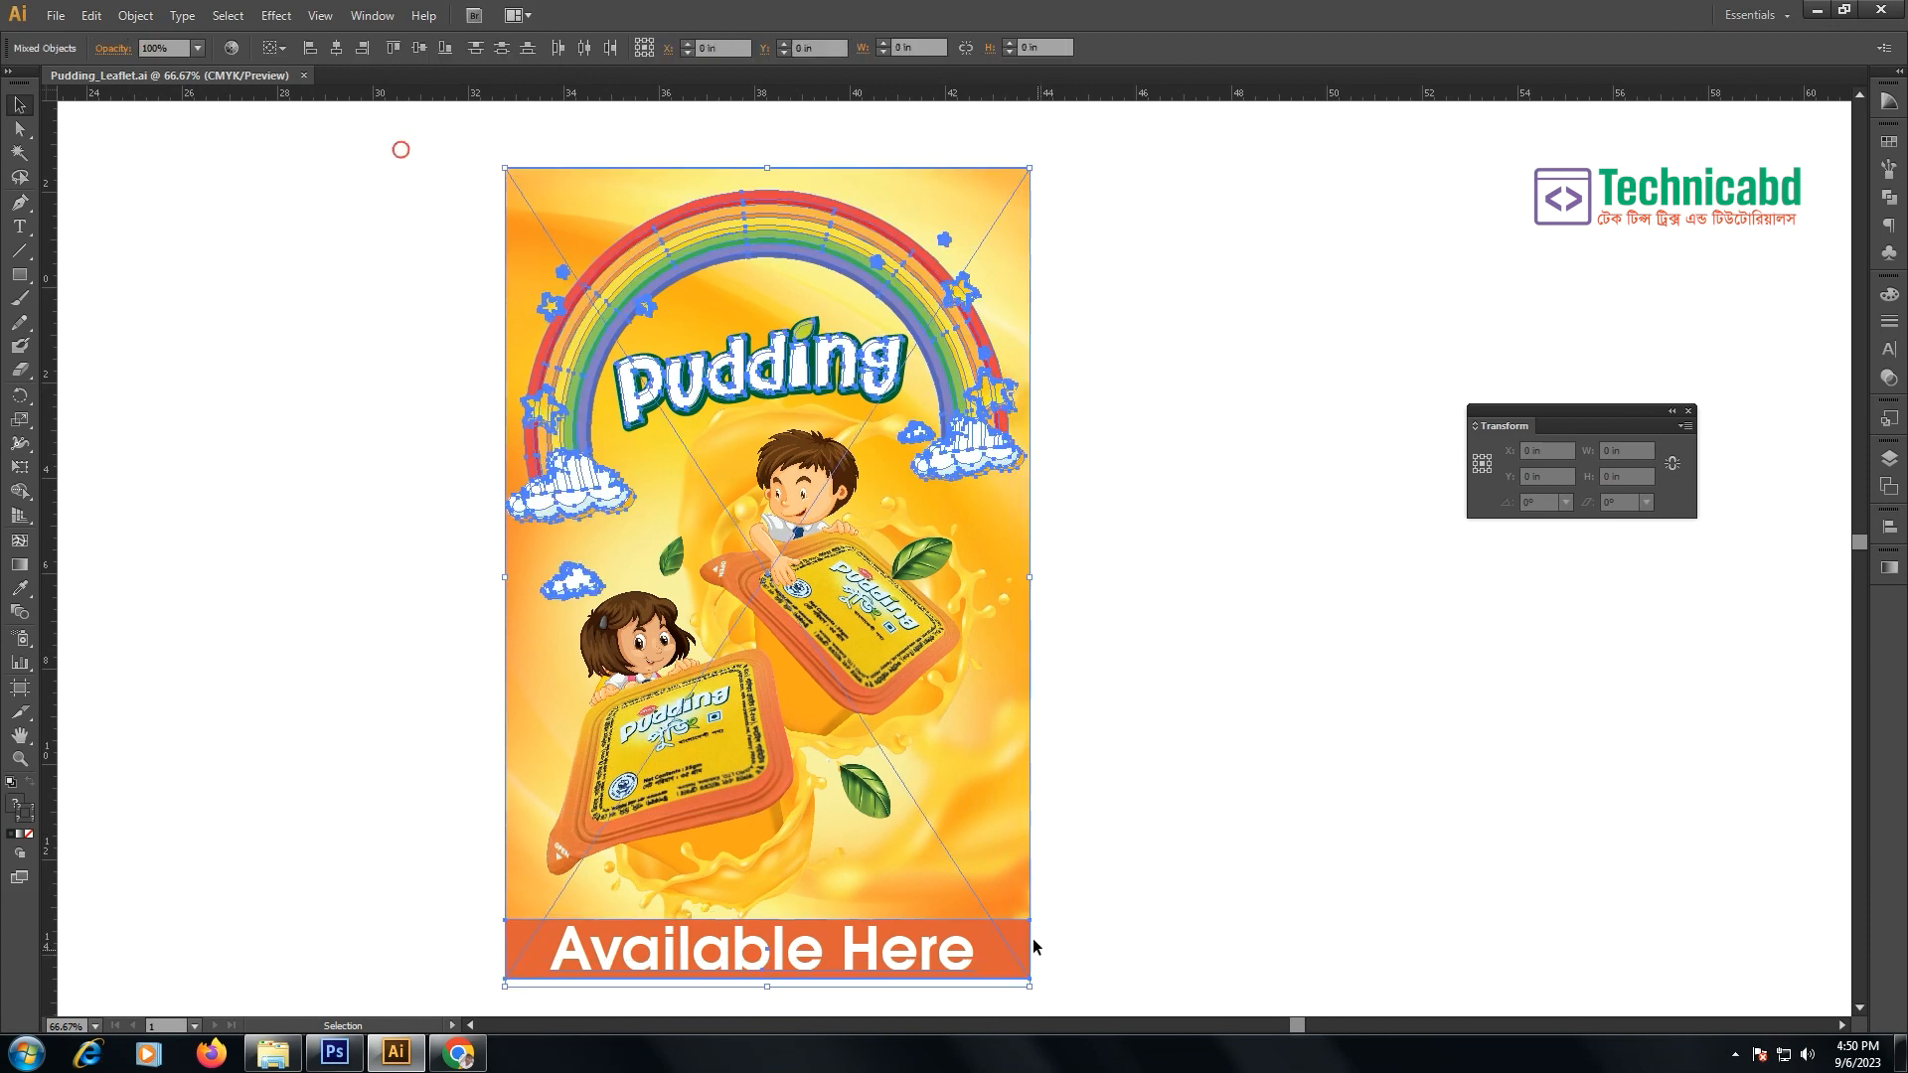
{"action": "right_click", "coordinate": [822, 520]}
{"action": "left_click", "coordinate": [894, 616]}
{"action": "left_click", "coordinate": [1155, 519]}
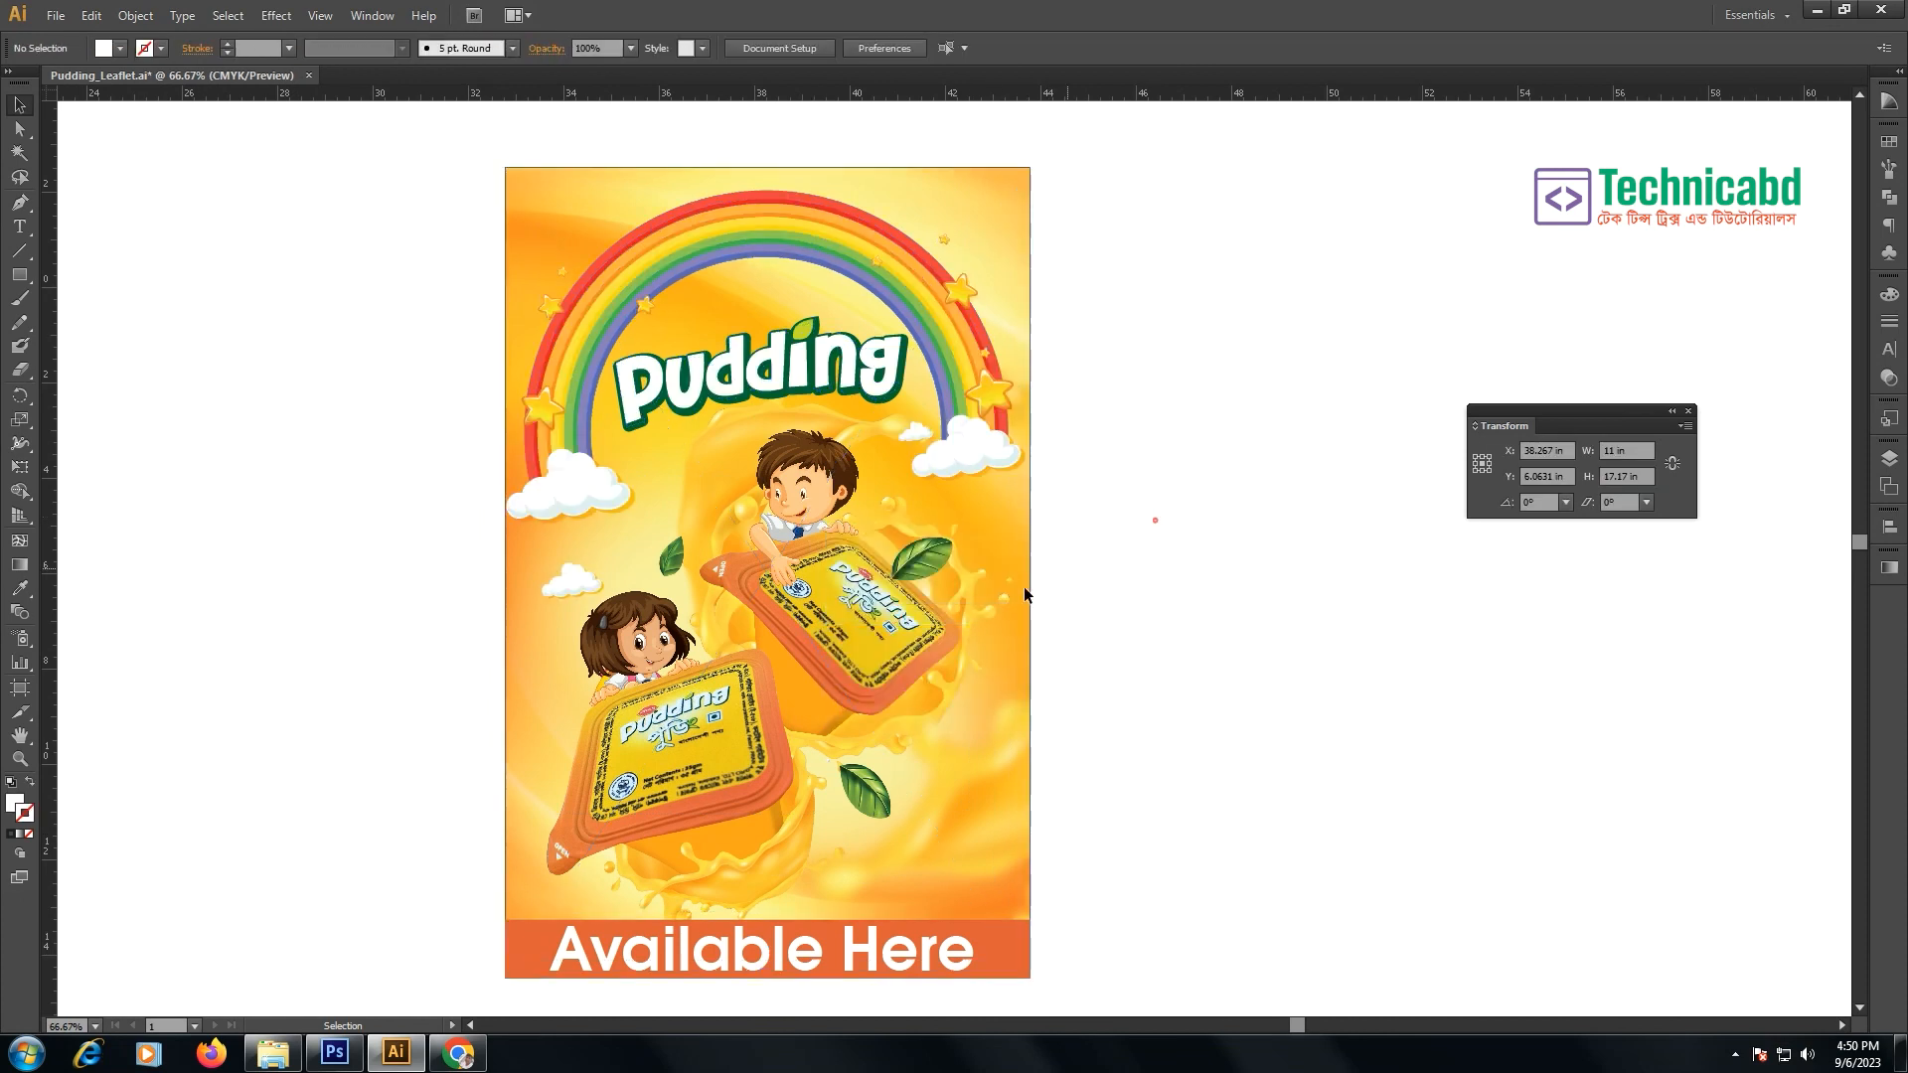
- Check that the leaflet artwork selects as a single group
{"action": "left_click", "coordinate": [937, 626]}
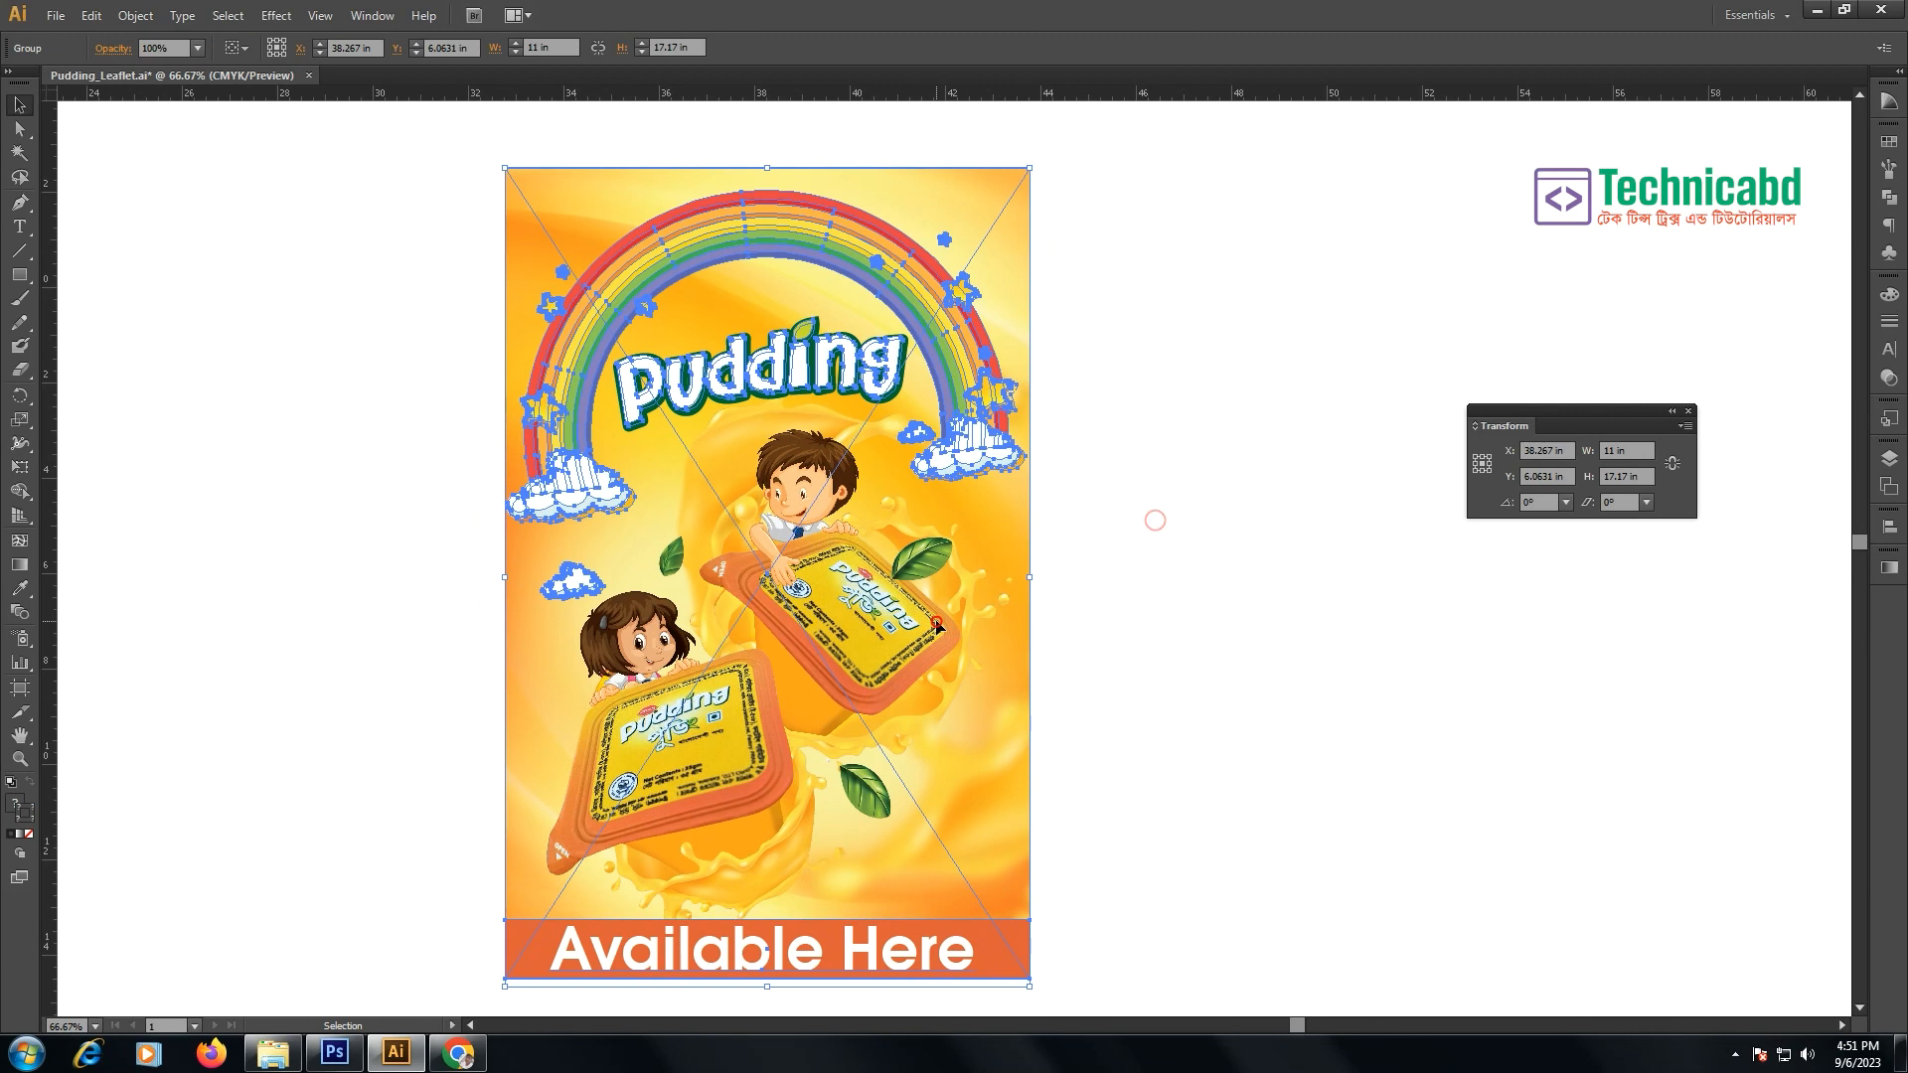
{"action": "left_click", "coordinate": [1124, 613]}
{"action": "left_click", "coordinate": [968, 567]}
{"action": "left_click", "coordinate": [1139, 566]}
{"action": "left_click", "coordinate": [986, 527]}
{"action": "left_click", "coordinate": [1202, 527]}
- Delete the stray objects to the left of the artboard and check that only the leaflet group remains selectable
{"action": "key", "text": "a"}
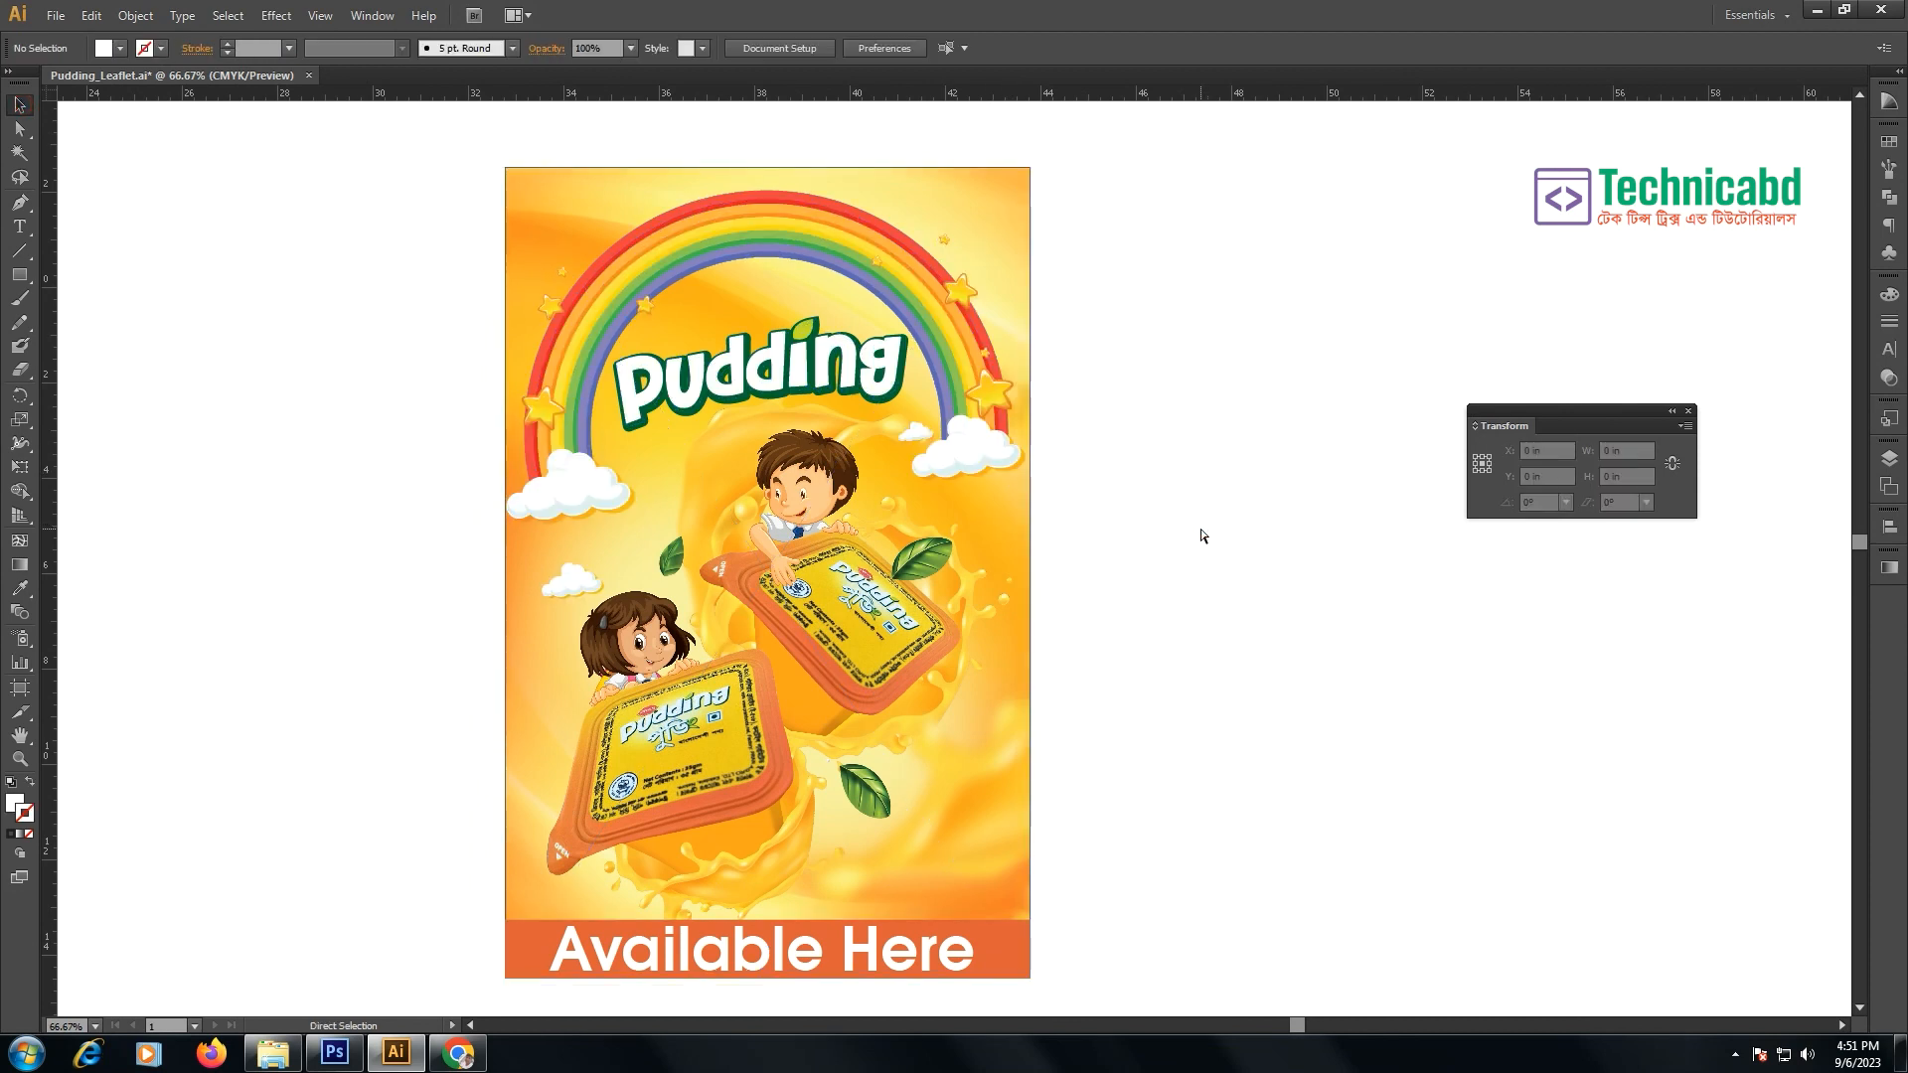
{"action": "key", "text": "v"}
{"action": "key", "text": "ctrl+a"}
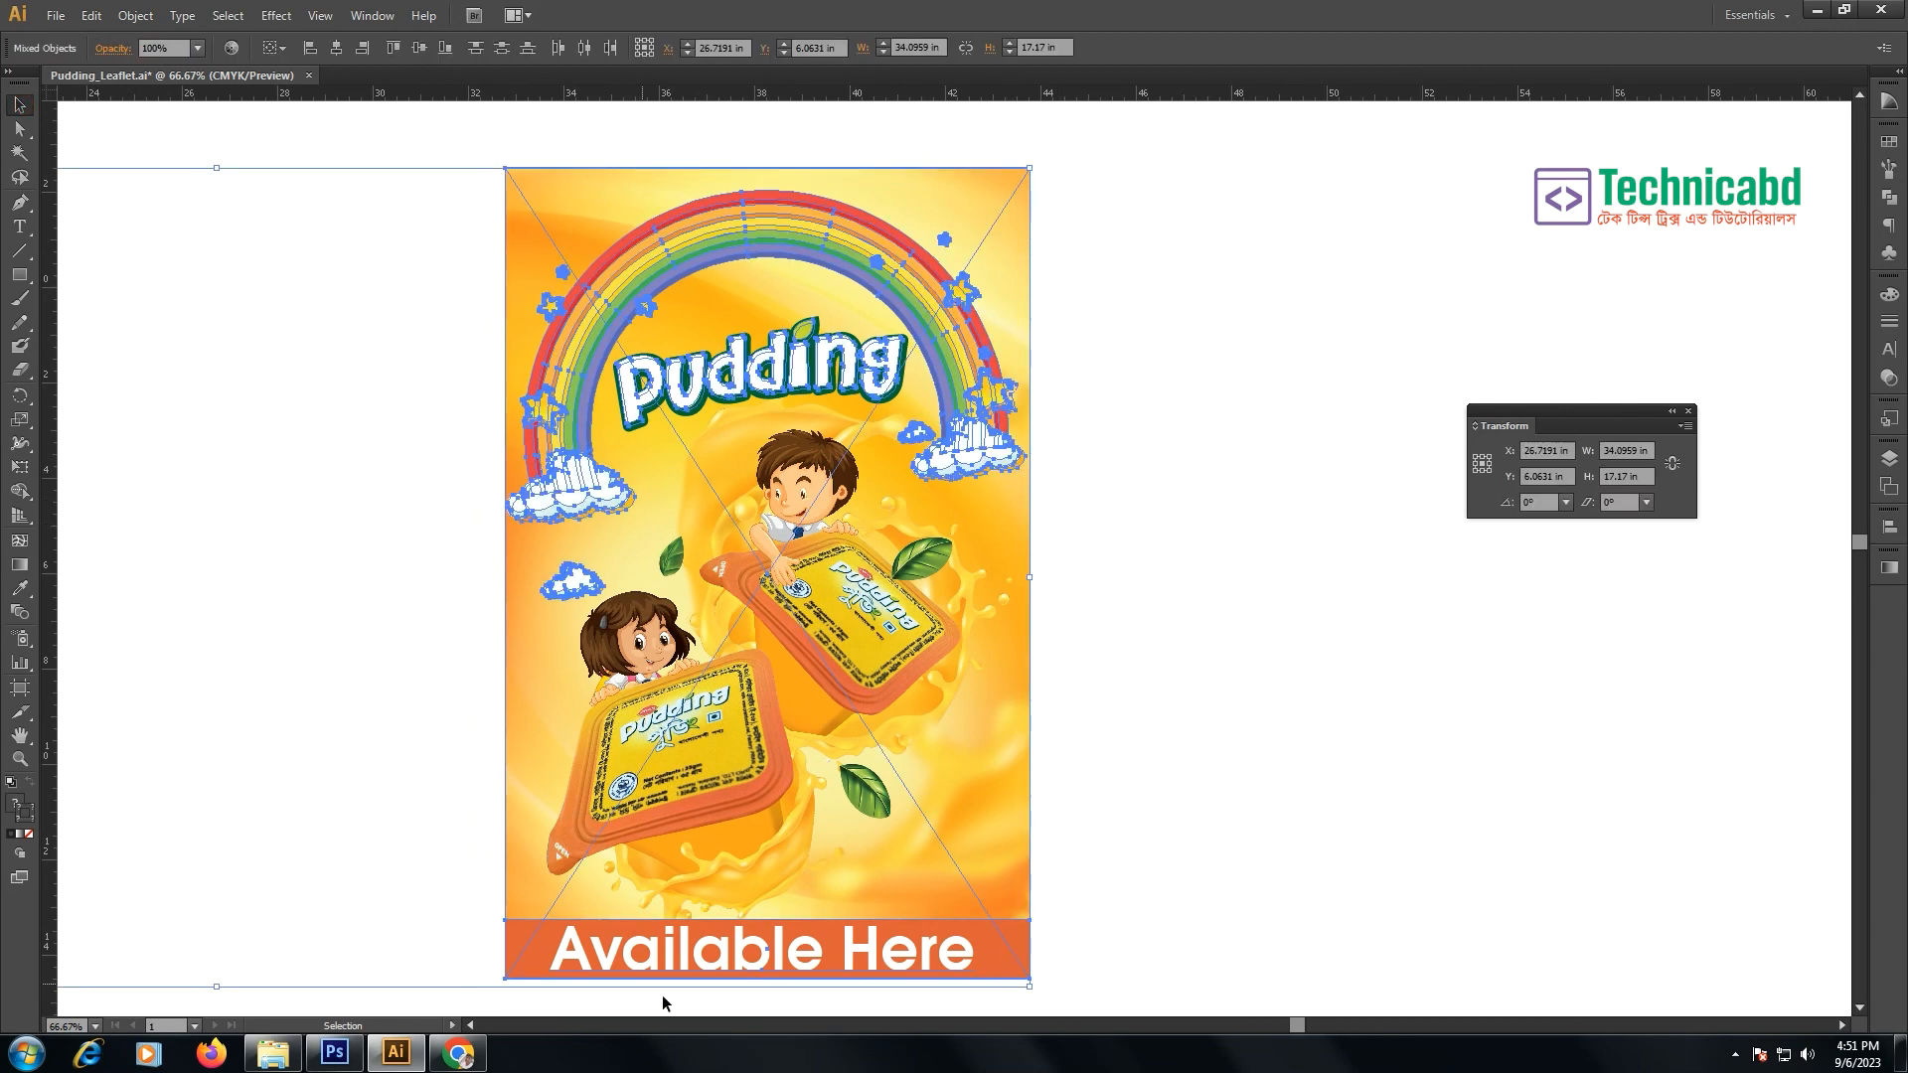
{"action": "key", "text": "a"}
{"action": "key", "text": "ctrl+minus"}
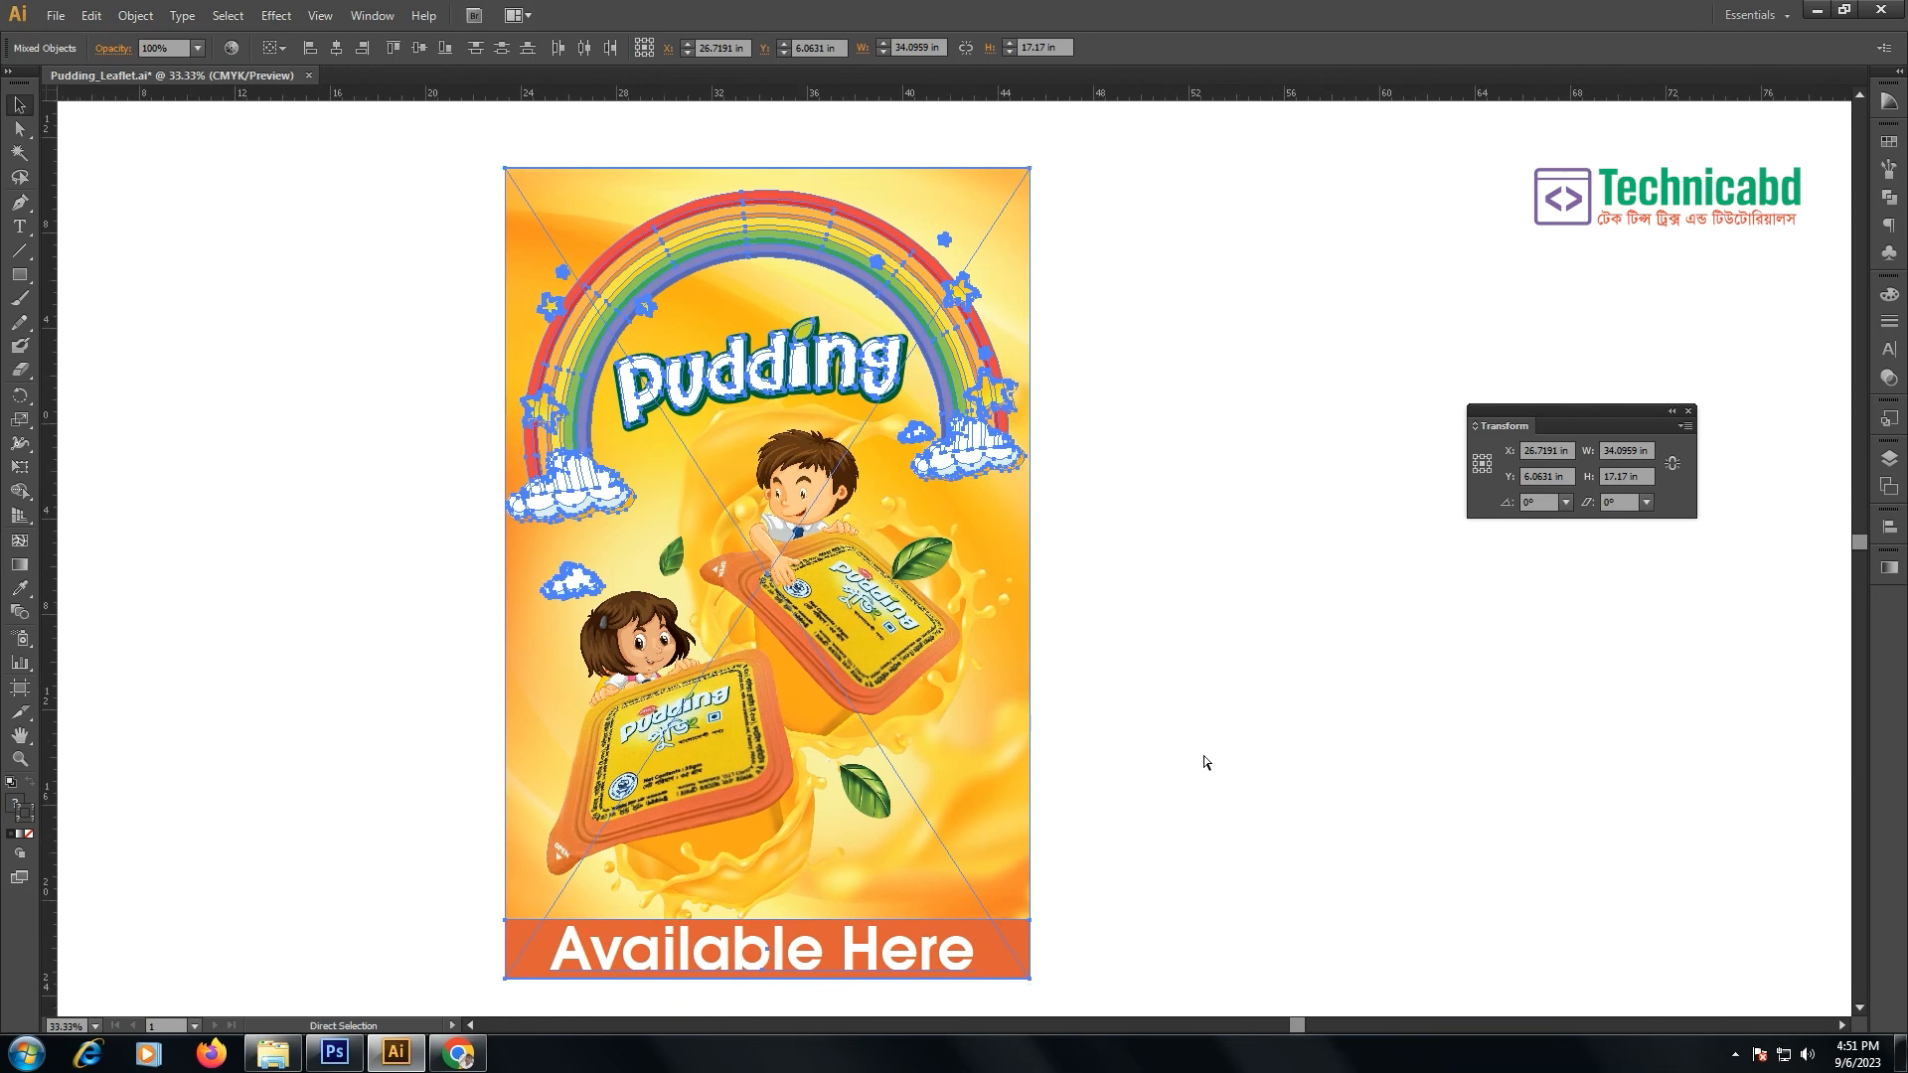
{"action": "left_click_drag", "start_coordinate": [298, 390], "coordinate": [151, 657]}
{"action": "key", "text": "Delete"}
{"action": "key", "text": "ctrl+a"}
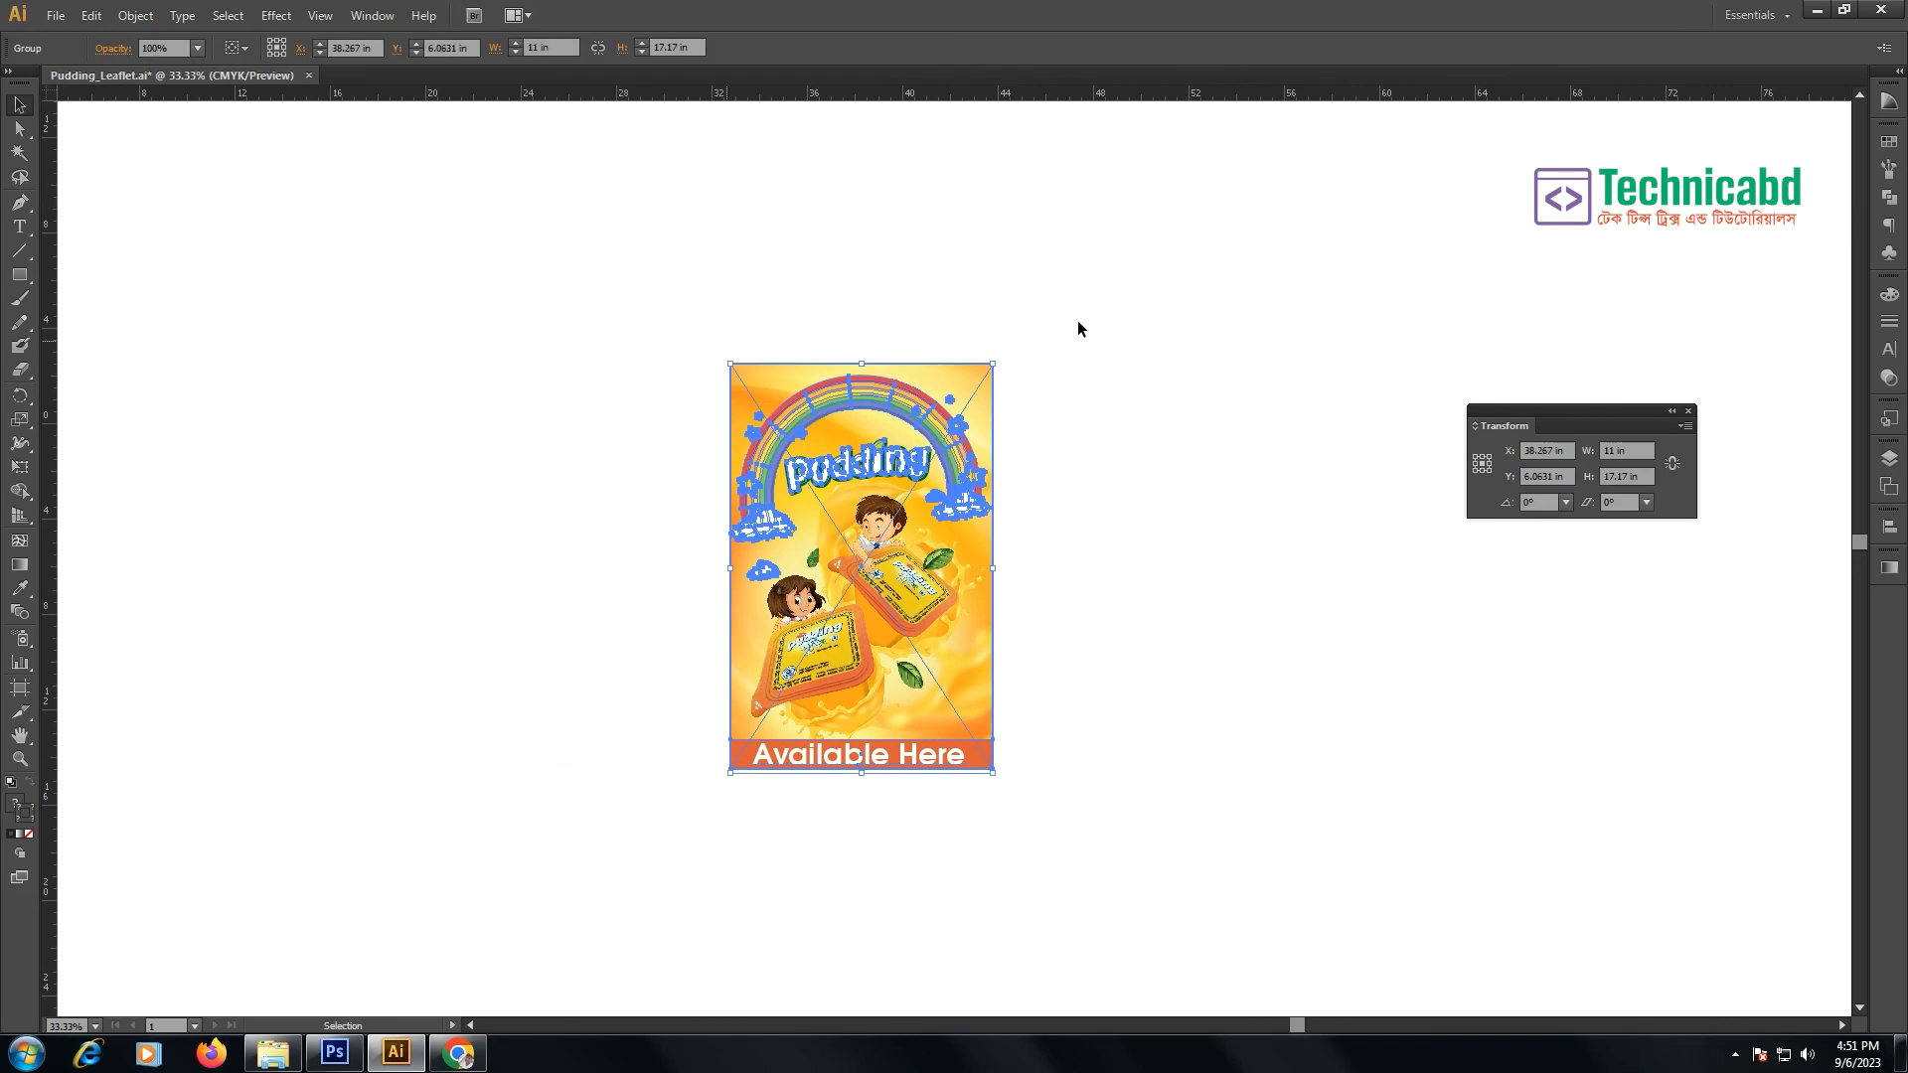
{"action": "left_click", "coordinate": [1174, 320]}
- Select the leaflet group and float its Character settings beside the artboard
{"action": "key", "text": "z"}
{"action": "left_click_drag", "start_coordinate": [879, 495], "coordinate": [1145, 853]}
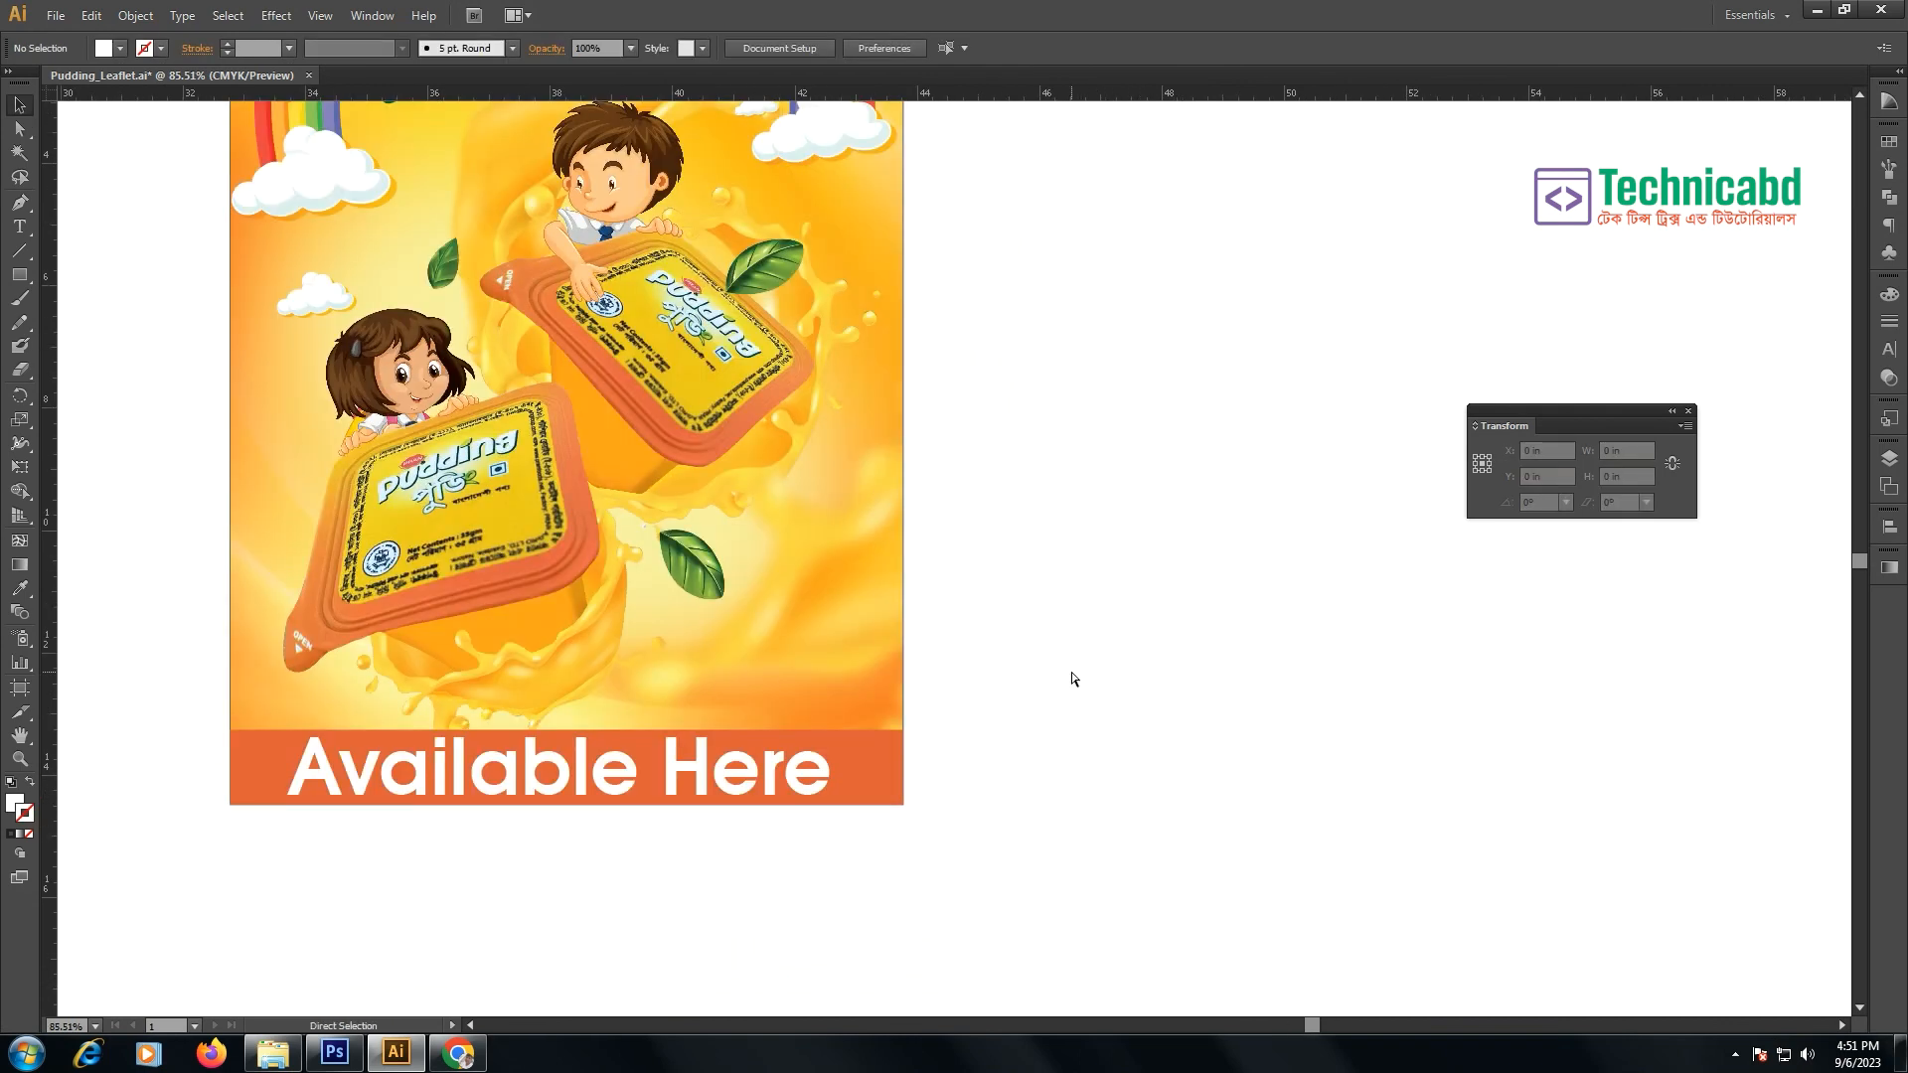
{"action": "key", "text": "ctrl+minus"}
{"action": "key", "text": "ctrl+minus"}
{"action": "left_click_drag", "start_coordinate": [1070, 673], "coordinate": [1133, 666]}
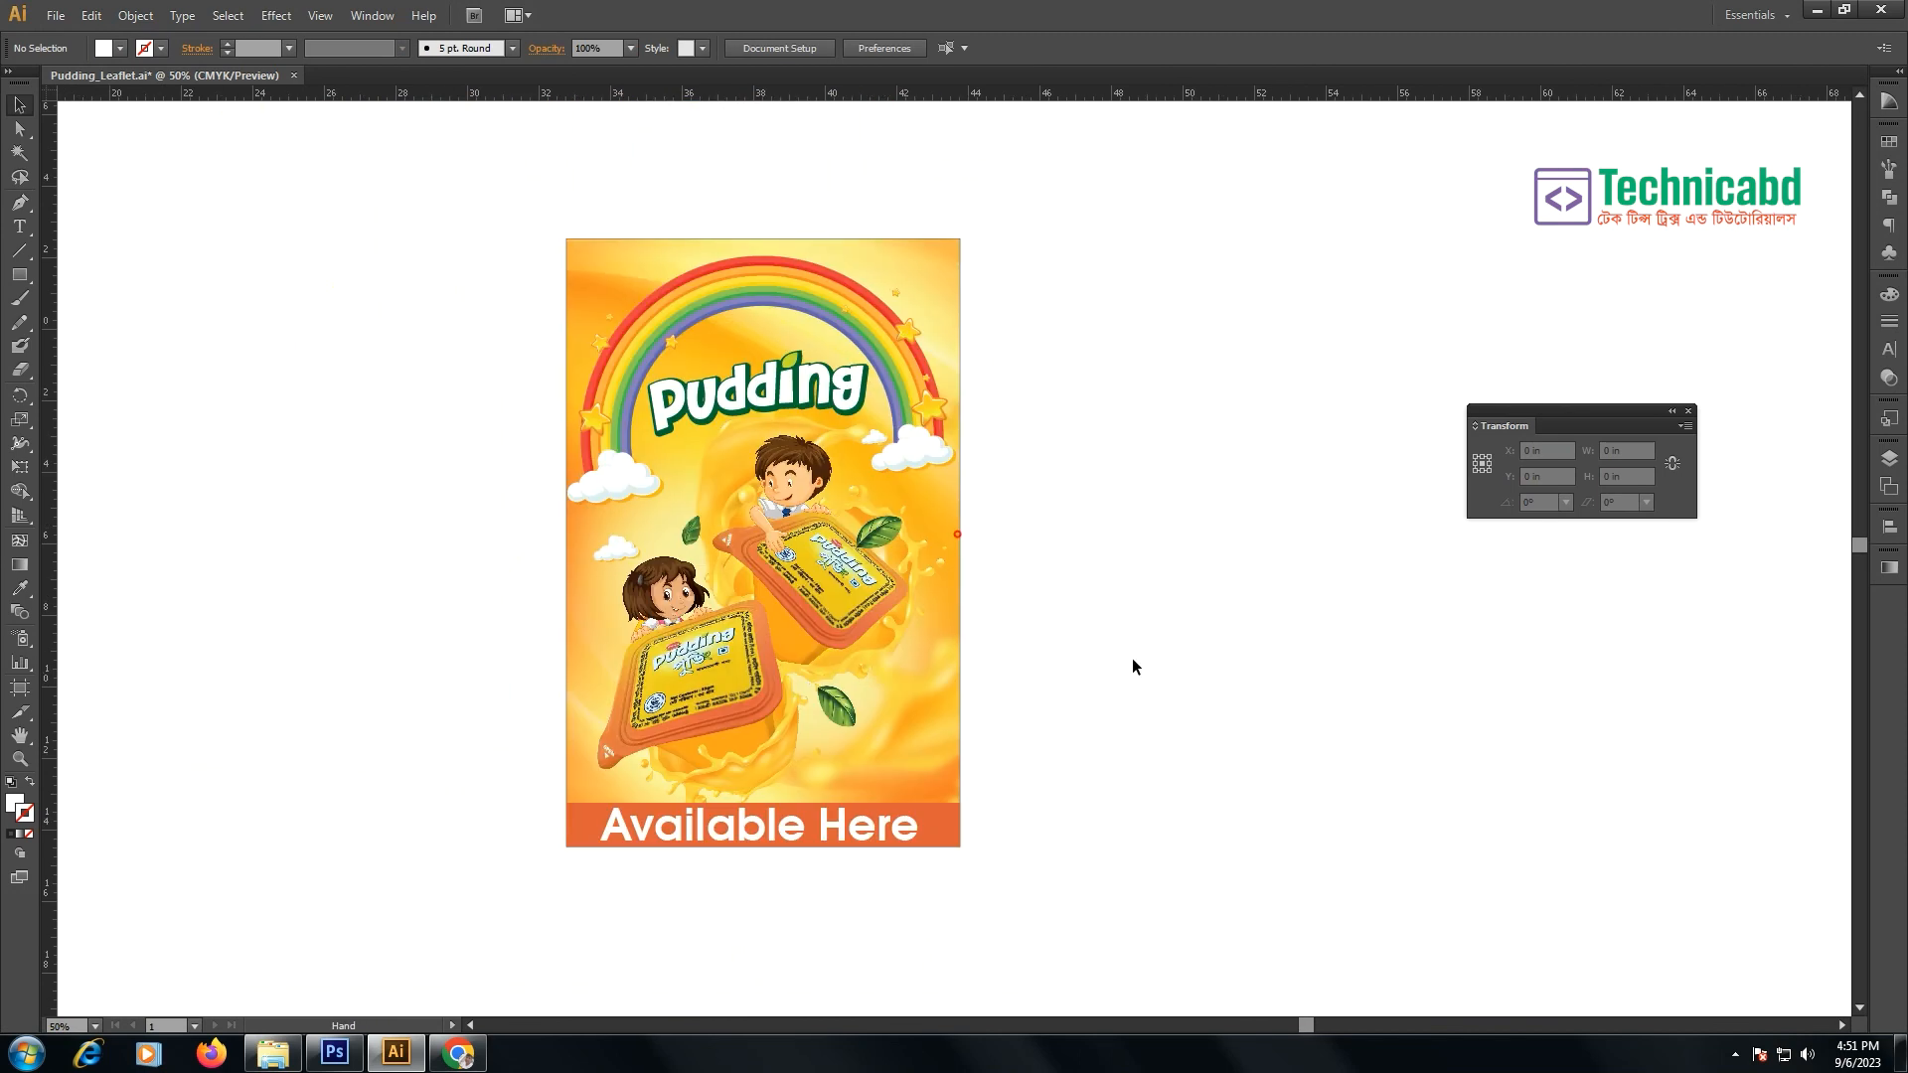
{"action": "left_click", "coordinate": [785, 847]}
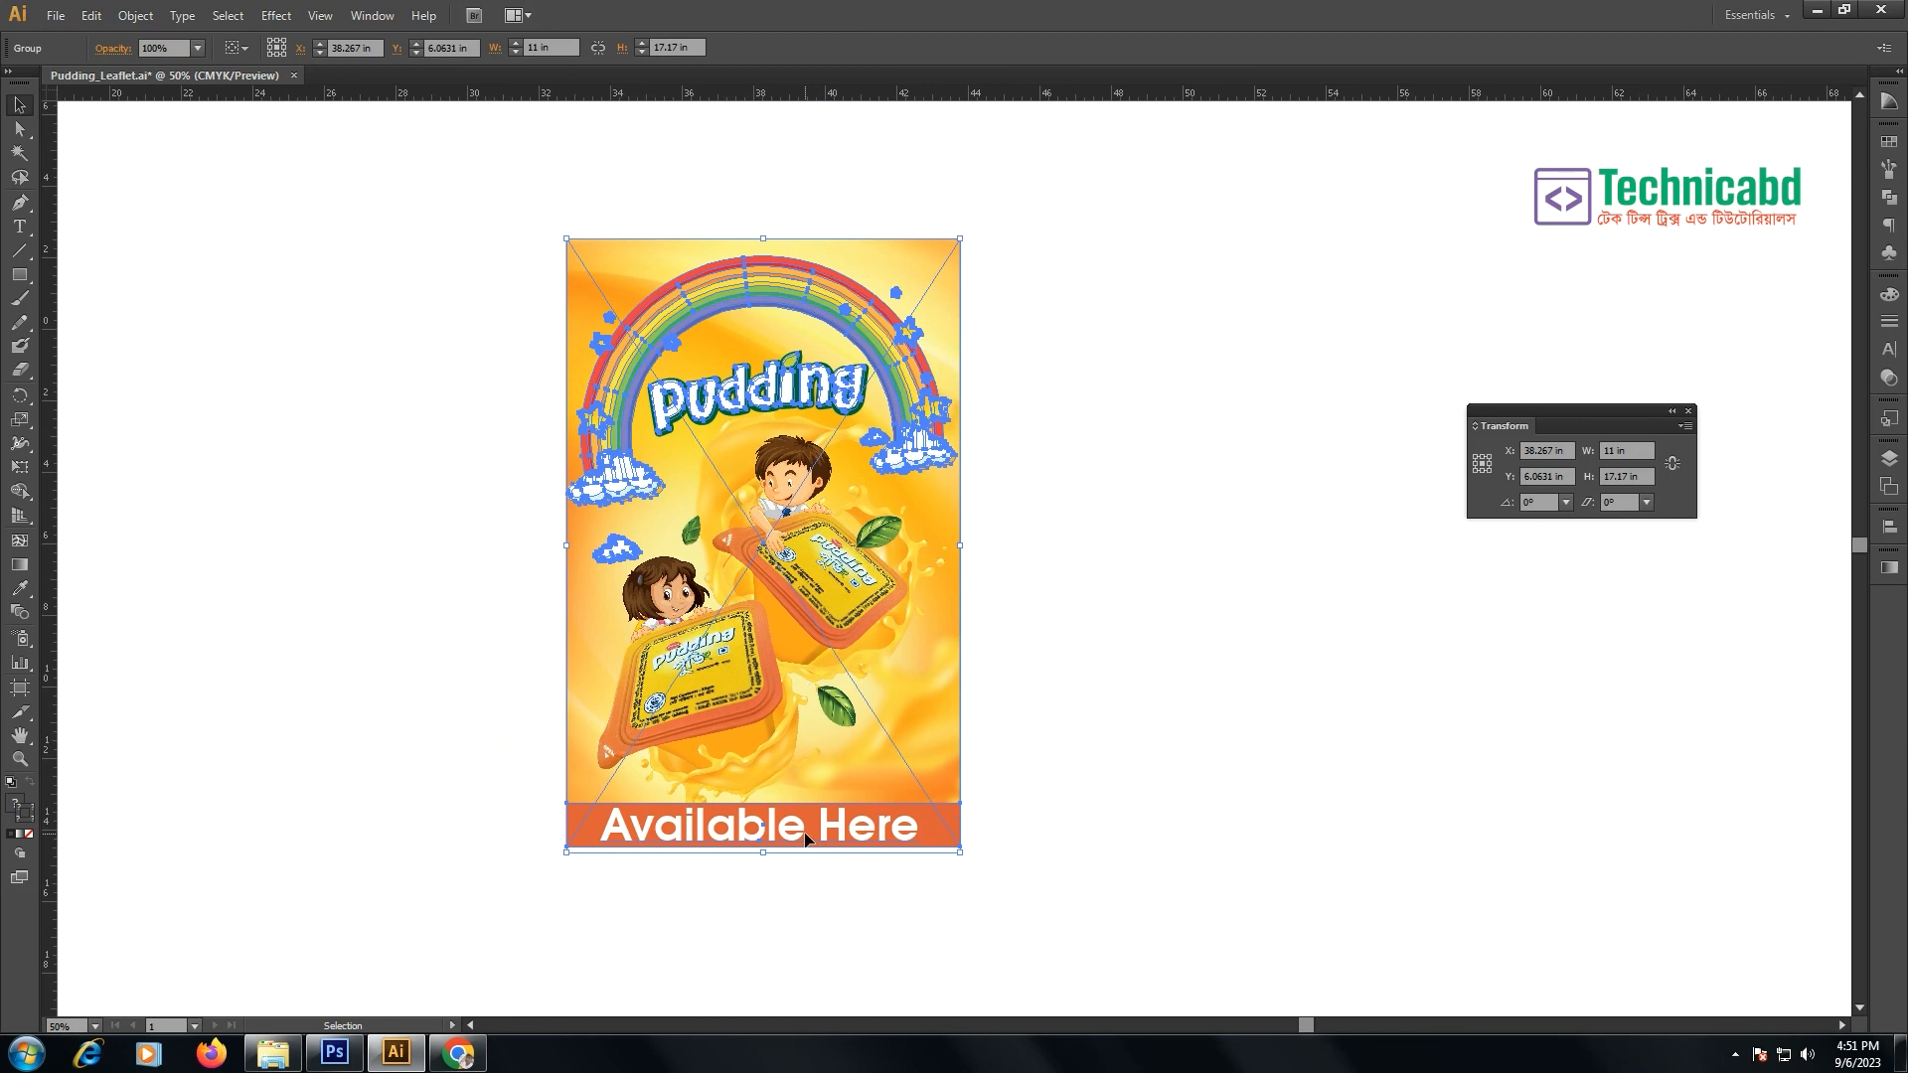
{"action": "left_click", "coordinate": [1889, 349]}
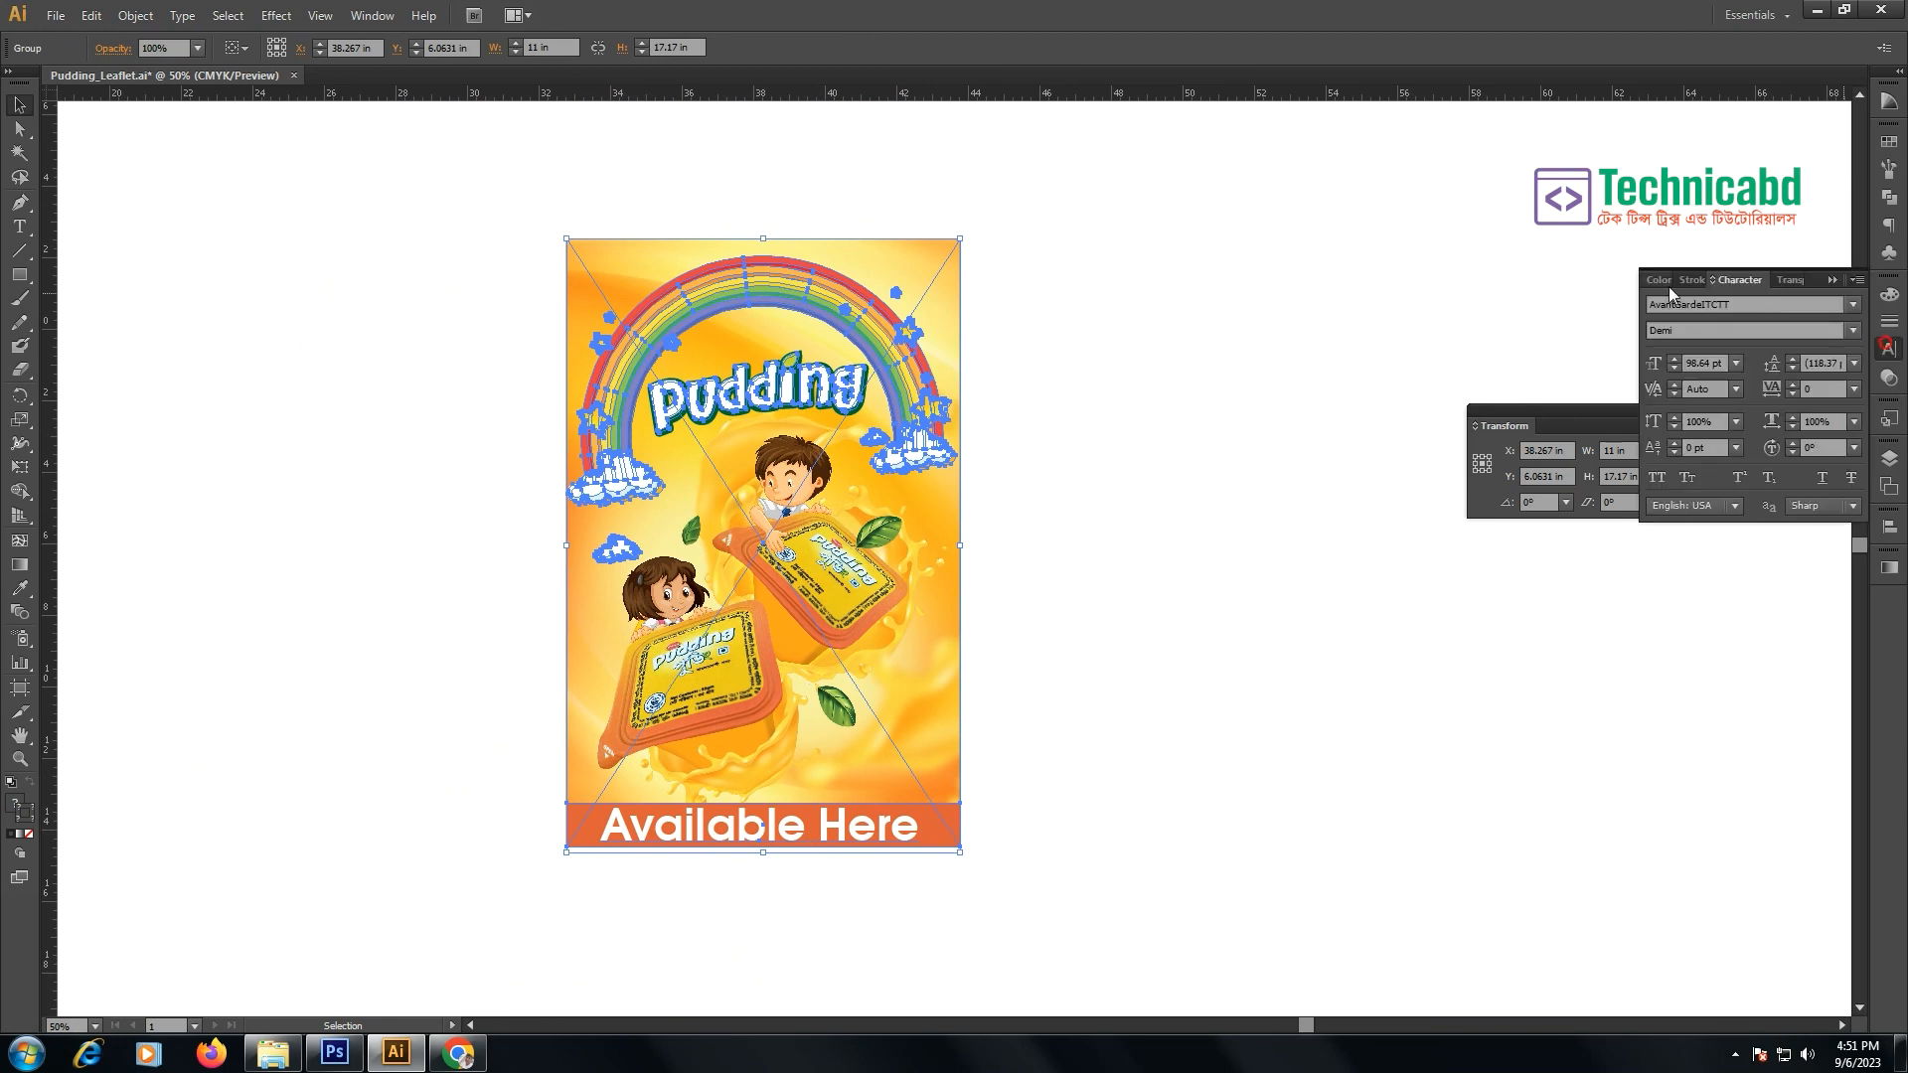
{"action": "left_click_drag", "start_coordinate": [1731, 288], "coordinate": [1223, 432]}
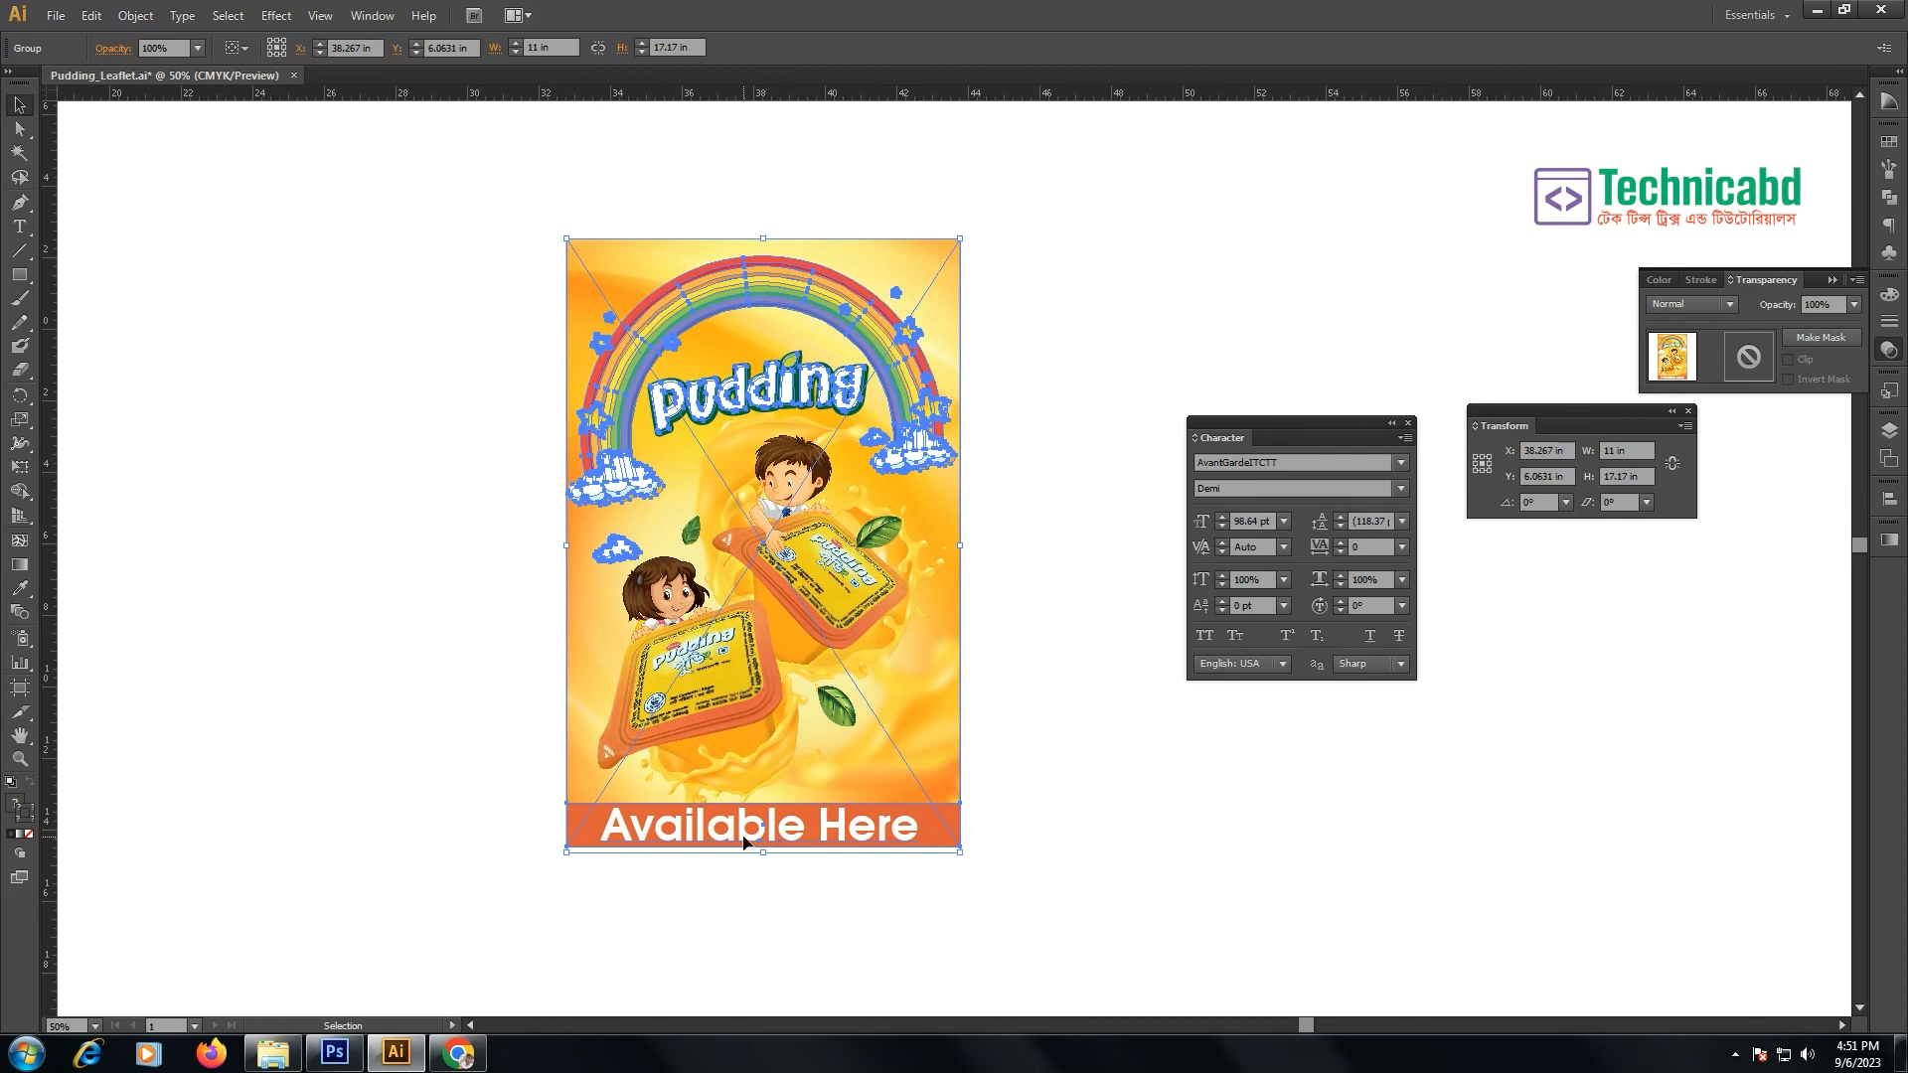
- Convert the text in the leaflet group to outlines and deselect the artwork
{"action": "left_click", "coordinate": [1132, 839]}
{"action": "left_click", "coordinate": [803, 828]}
{"action": "left_click", "coordinate": [182, 17]}
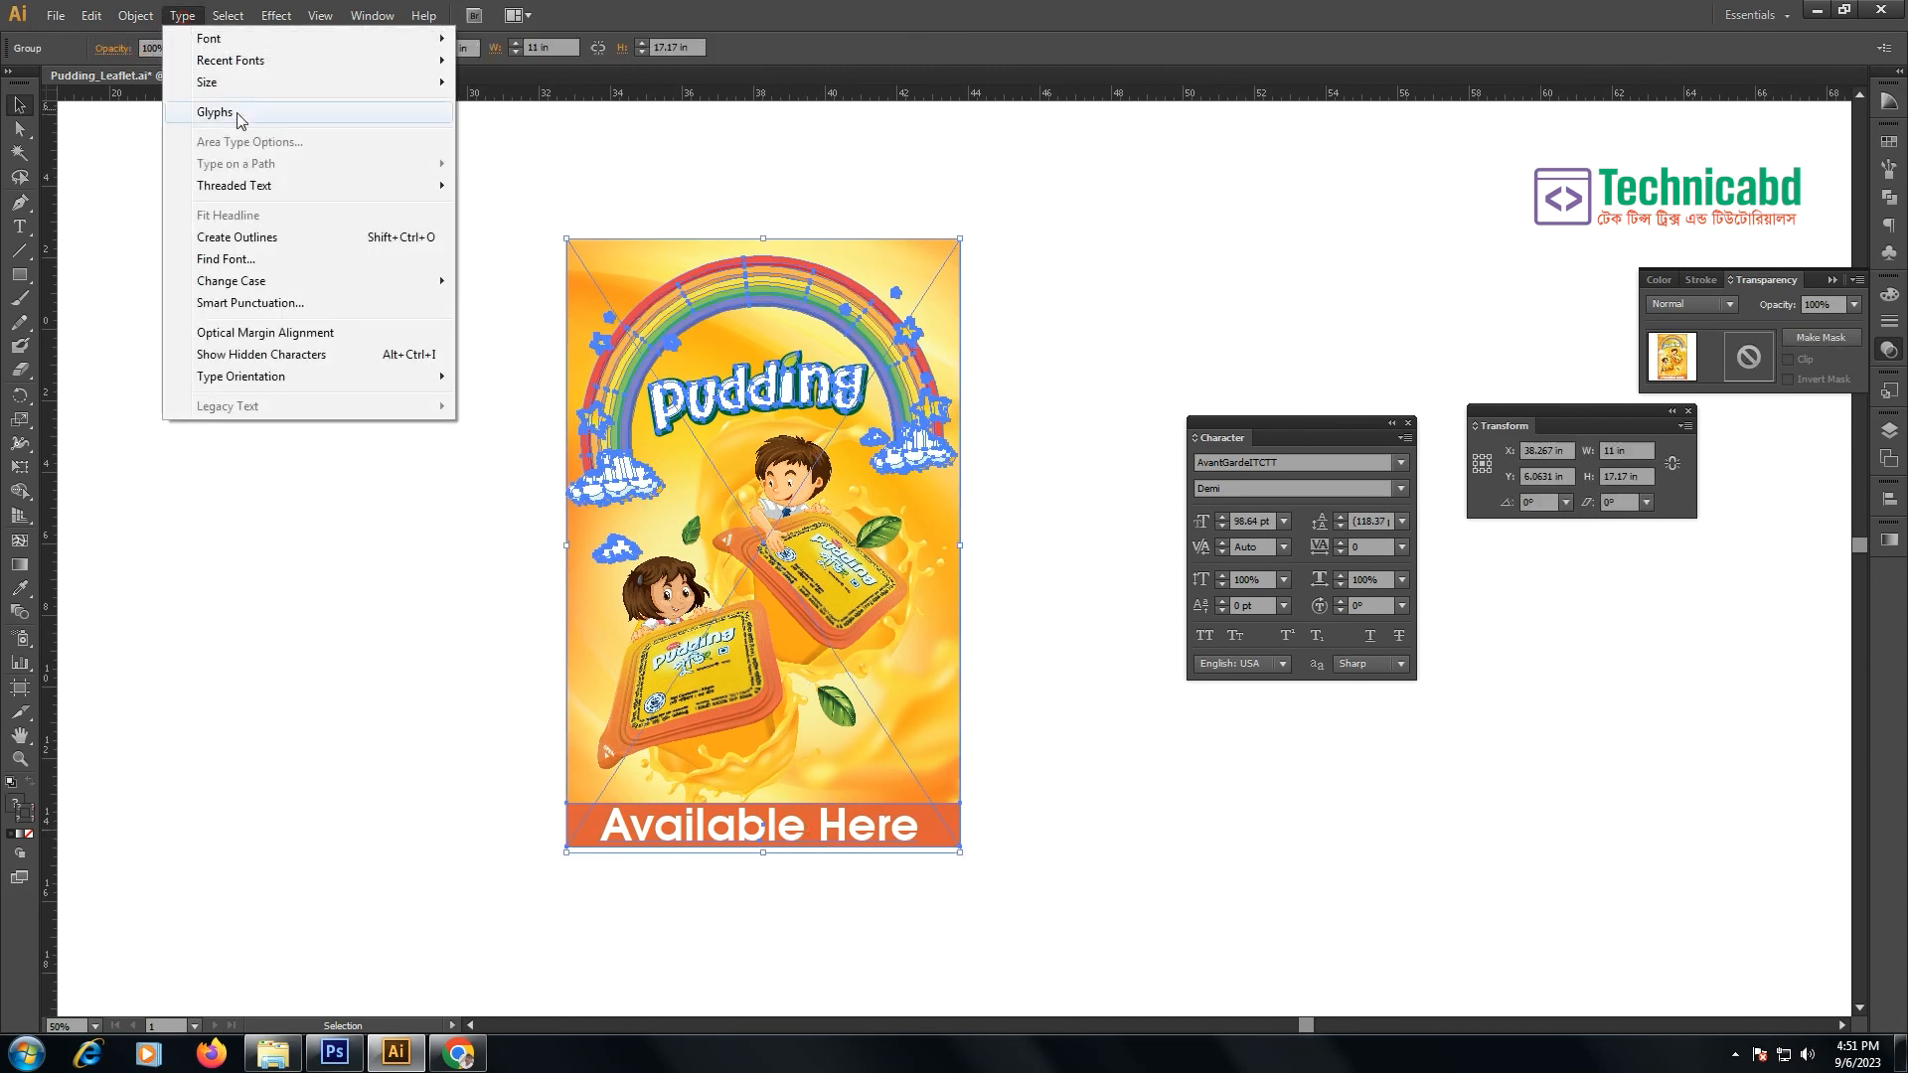
{"action": "left_click", "coordinate": [295, 239]}
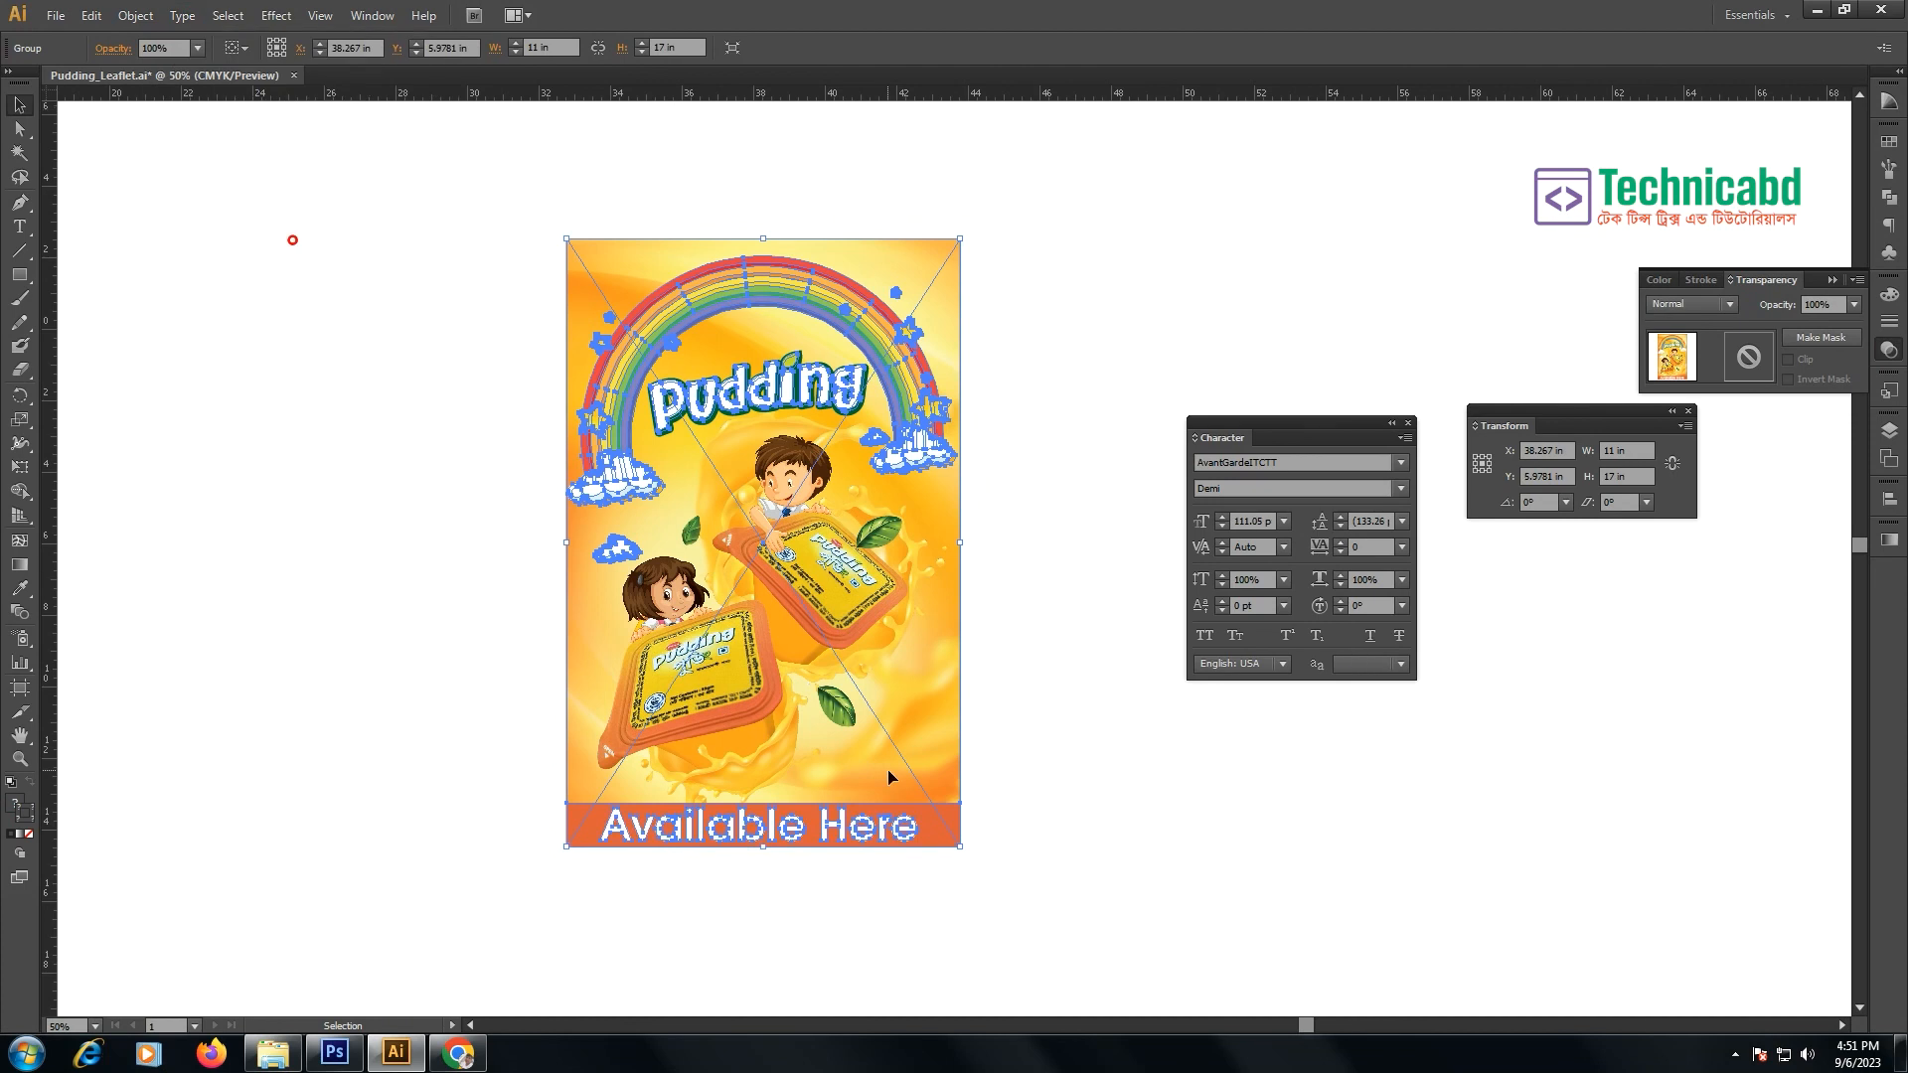
{"action": "left_click", "coordinate": [1094, 778]}
{"action": "key", "text": "ctrl"}
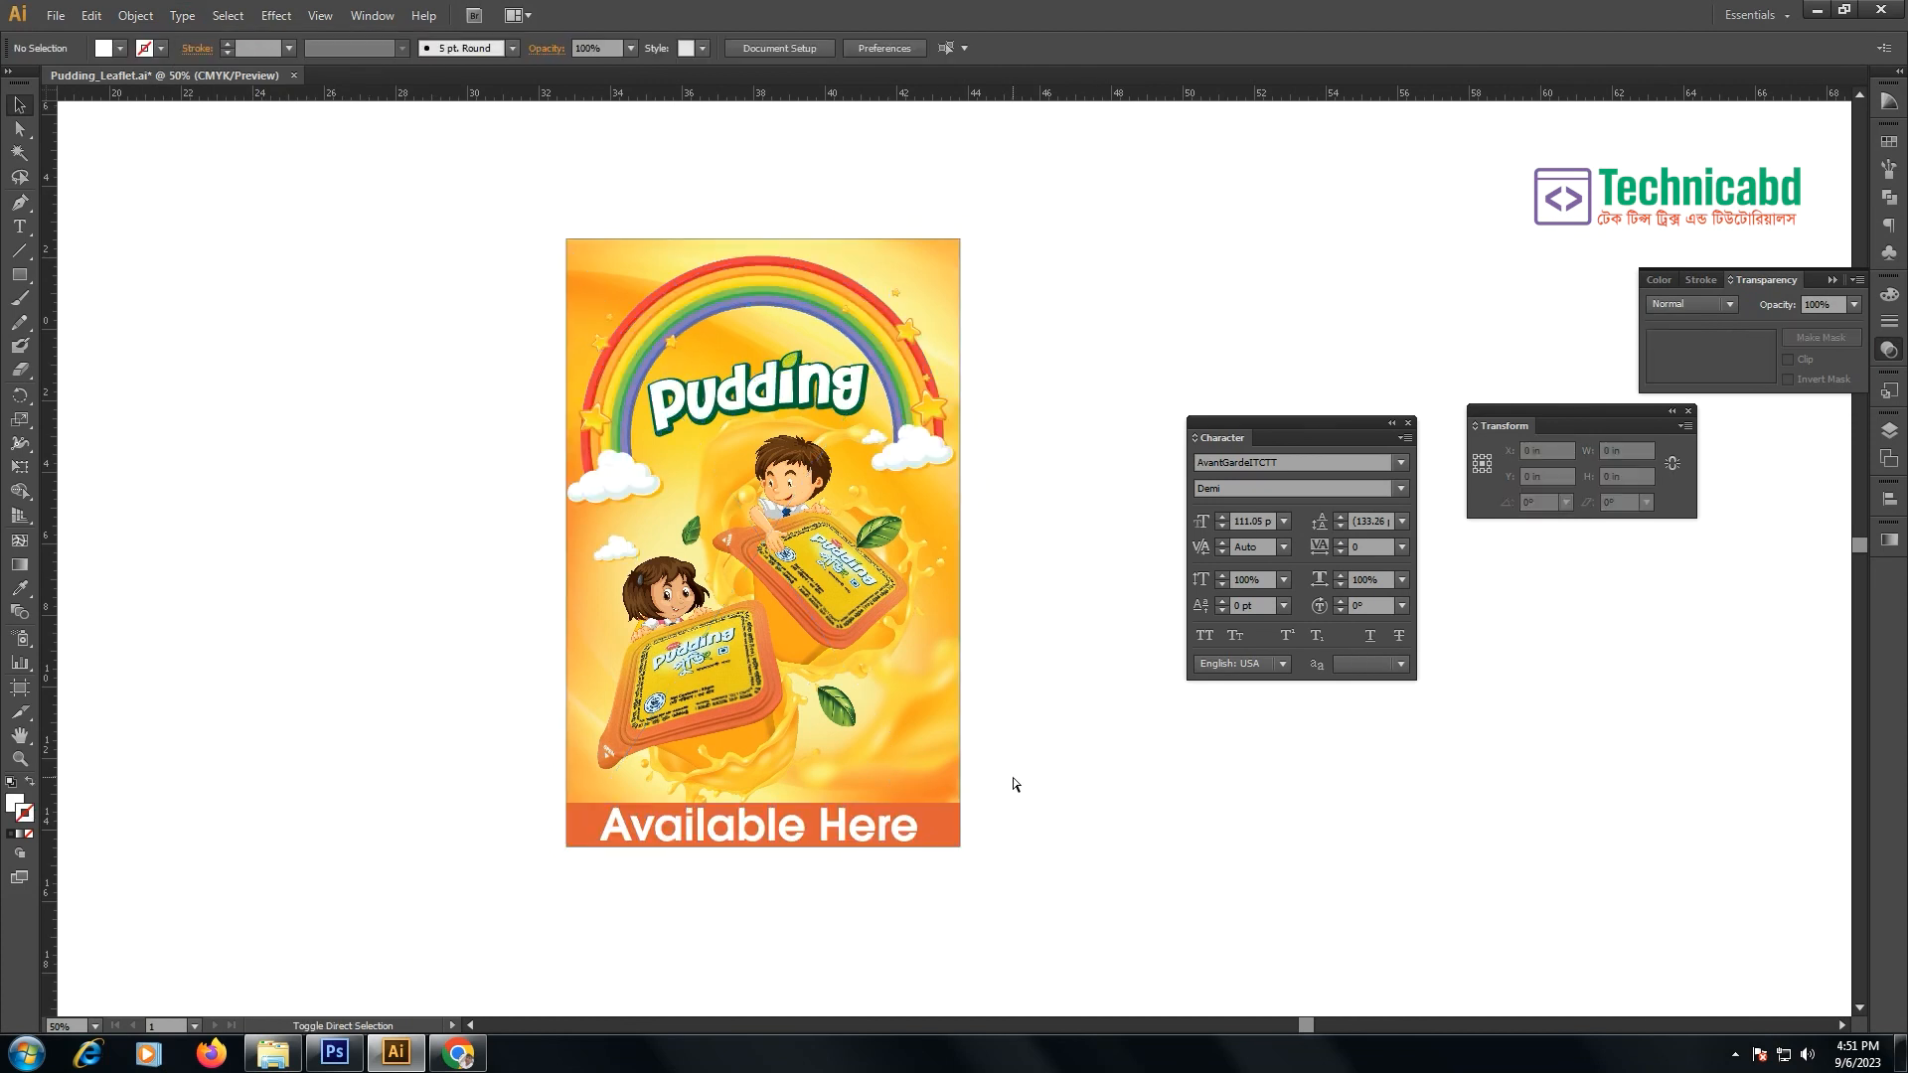
- Save the leaflet as Pudding_Leaflet.eps in the Leaflet Design folder, using the Illustrator EPS format
{"action": "left_click", "coordinate": [56, 16]}
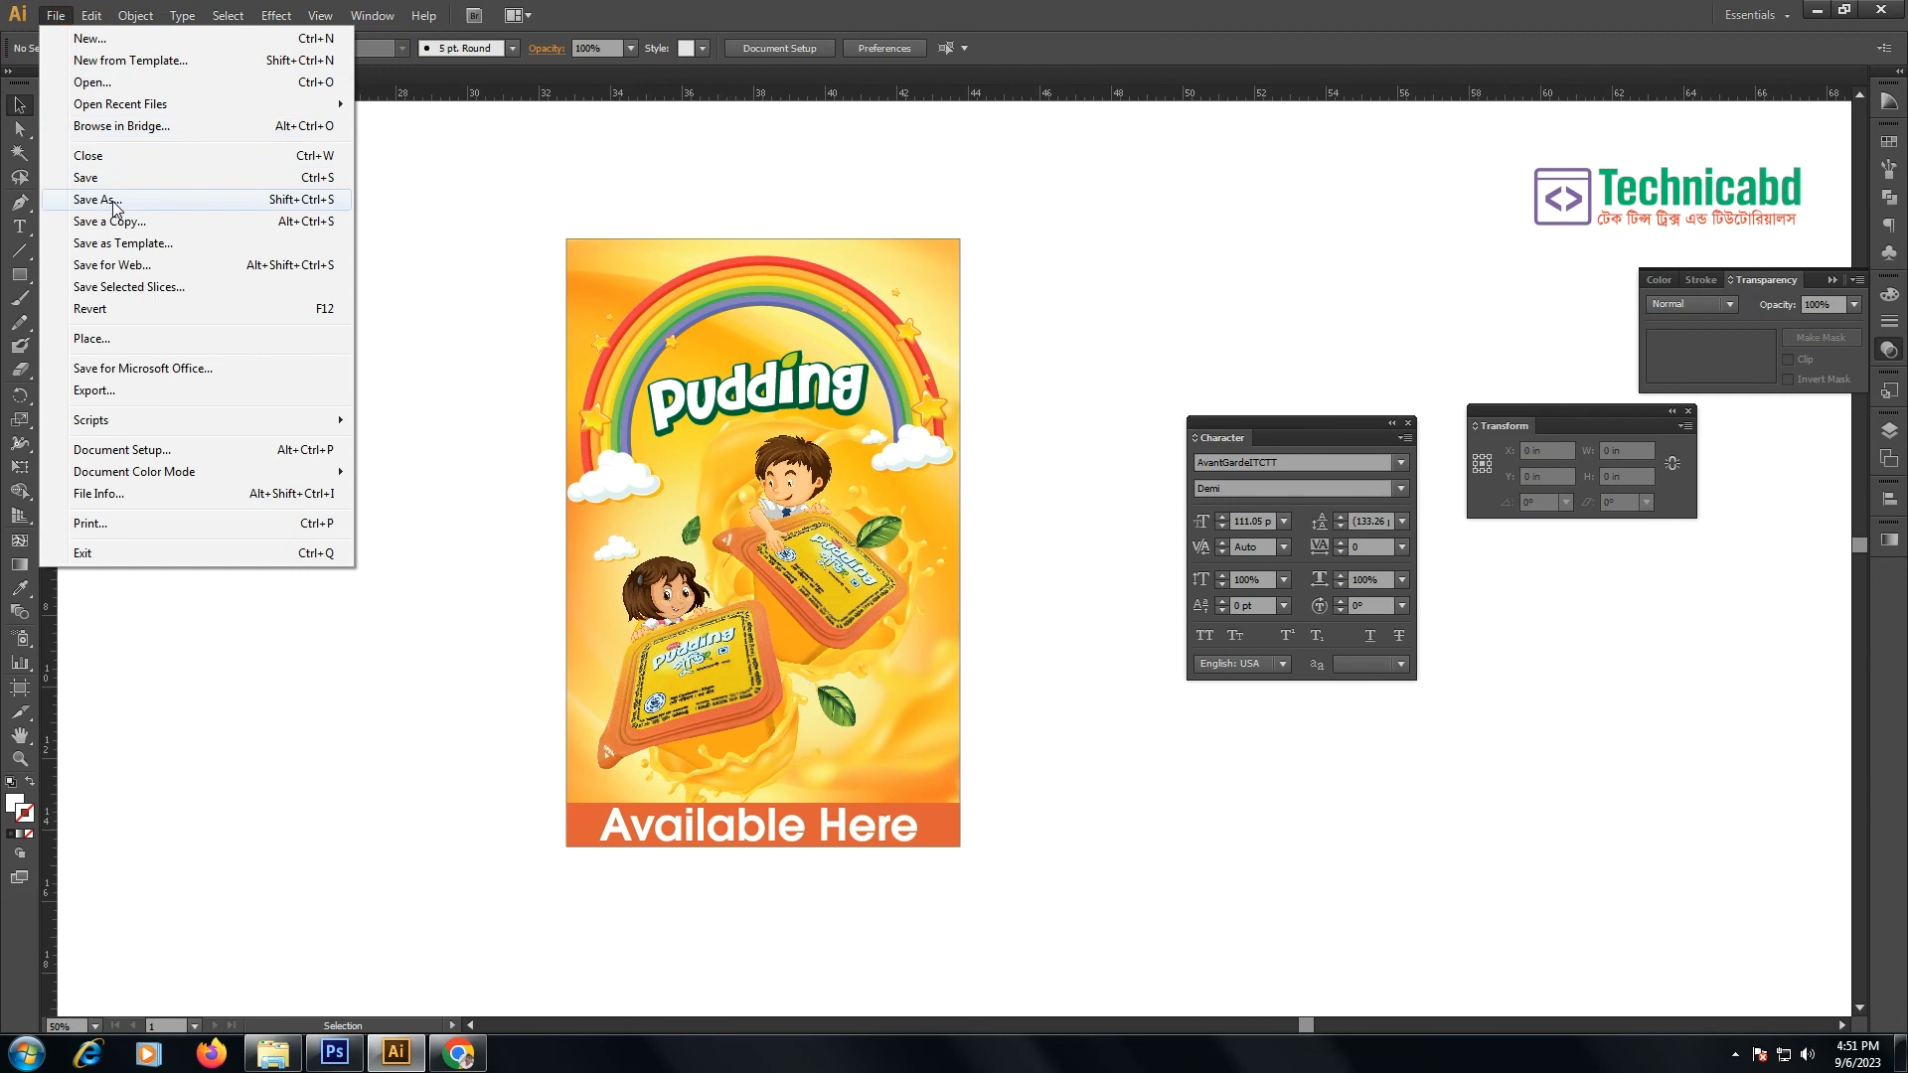
{"action": "left_click", "coordinate": [132, 200]}
{"action": "left_click", "coordinate": [758, 608]}
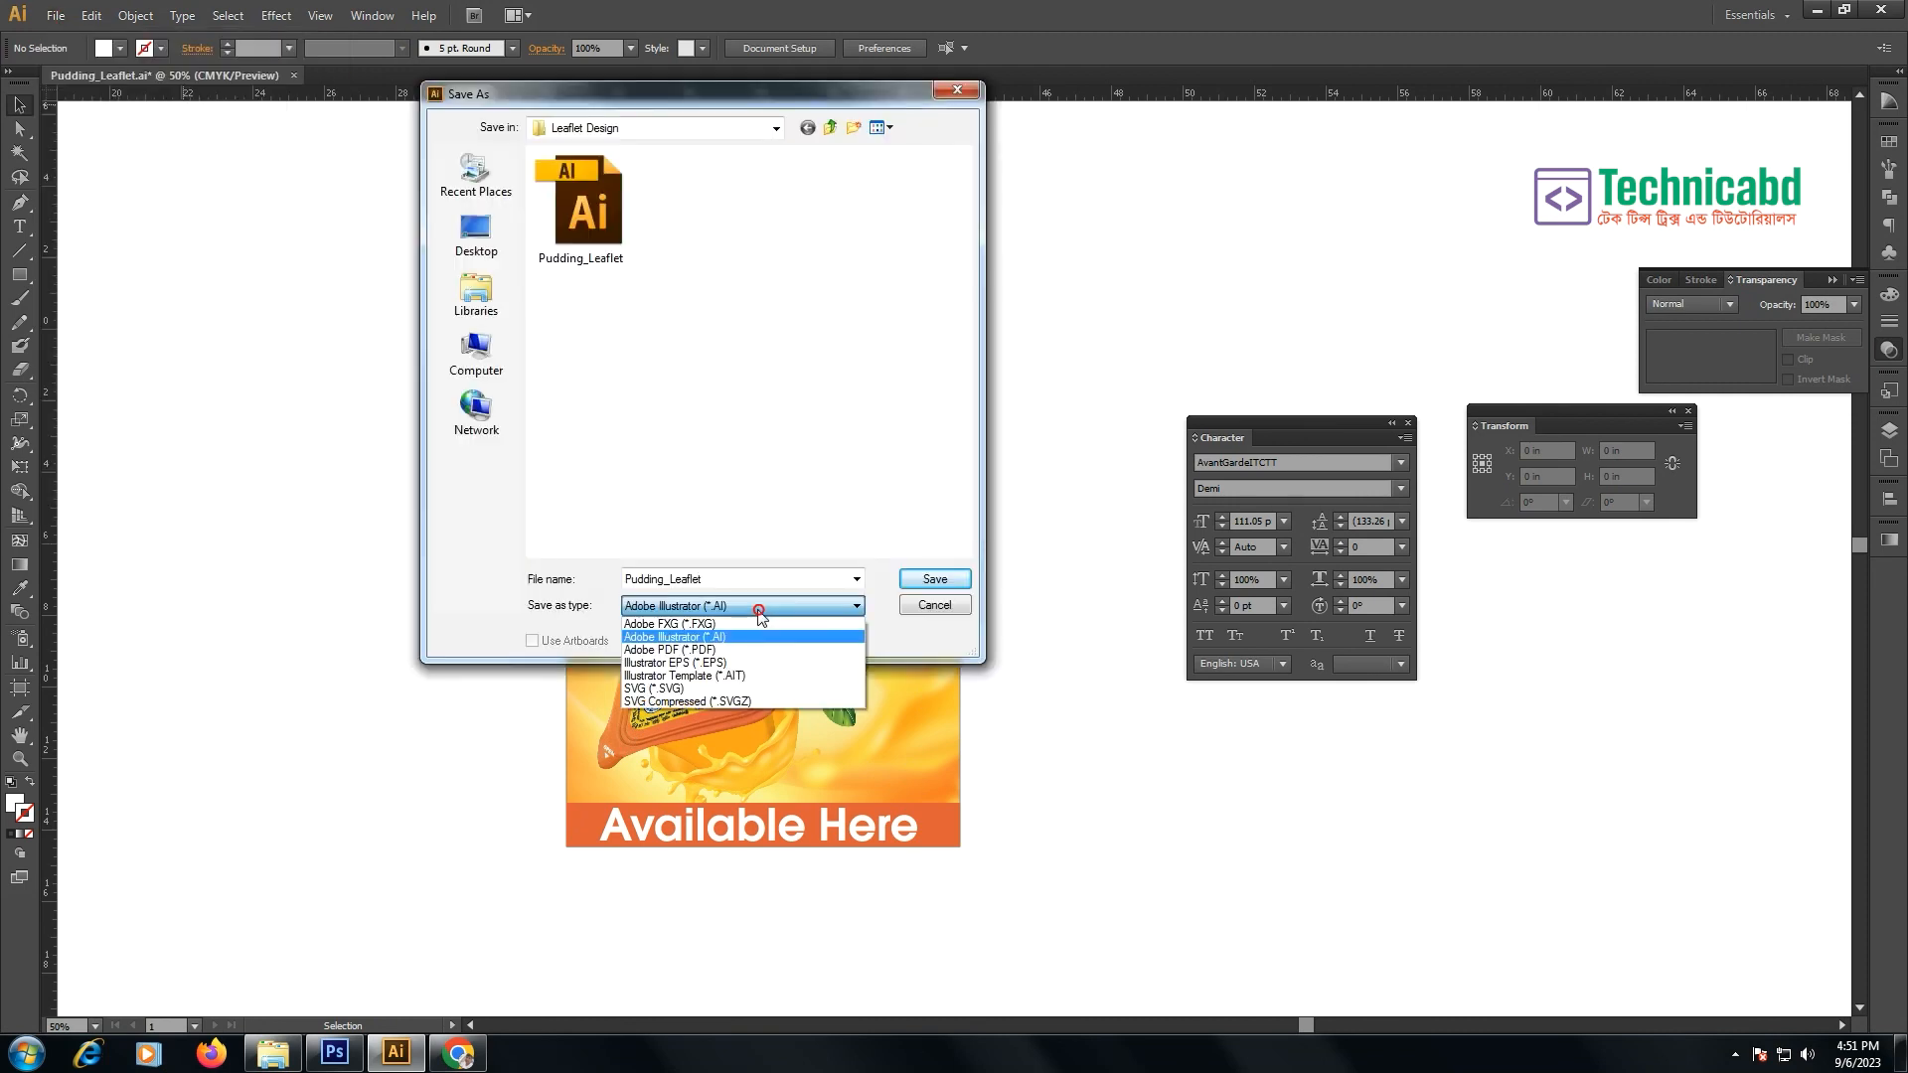
{"action": "left_click", "coordinate": [739, 661]}
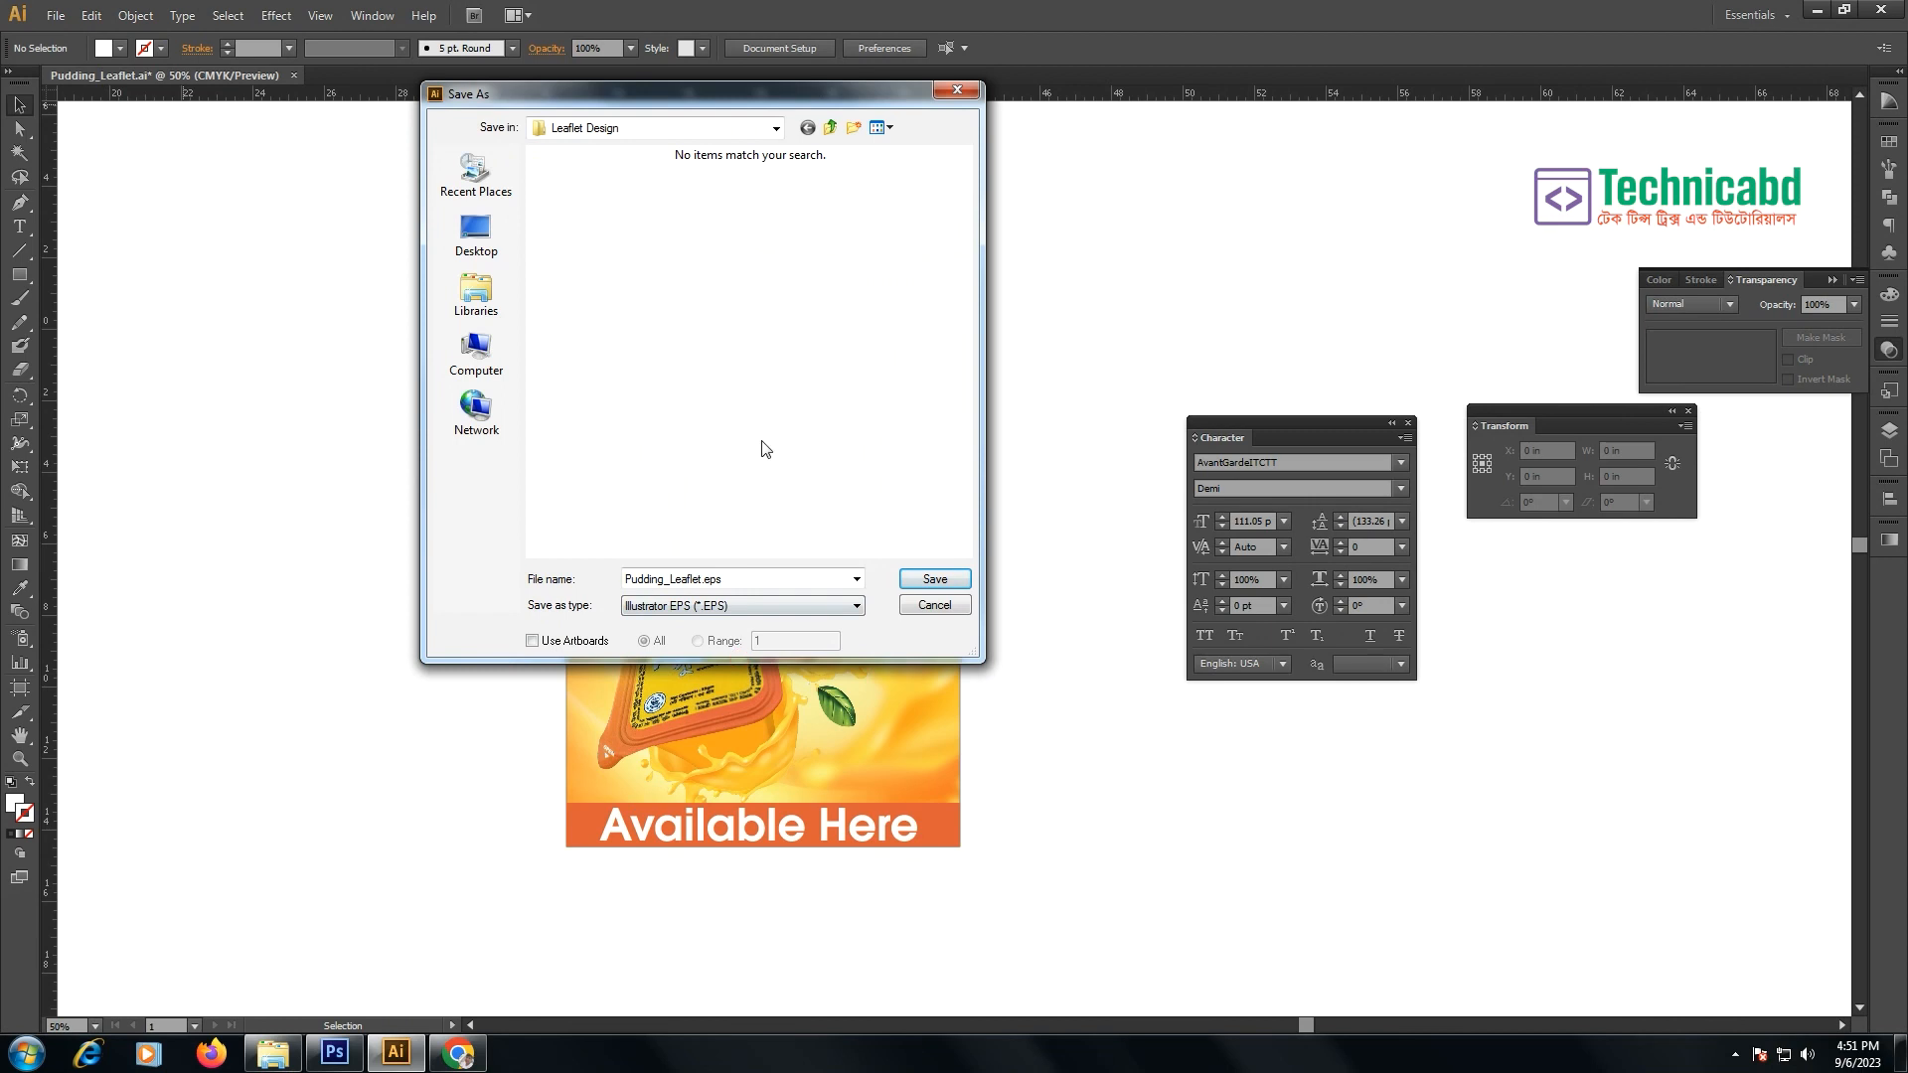
{"action": "left_click_drag", "start_coordinate": [652, 98], "coordinate": [1193, 172]}
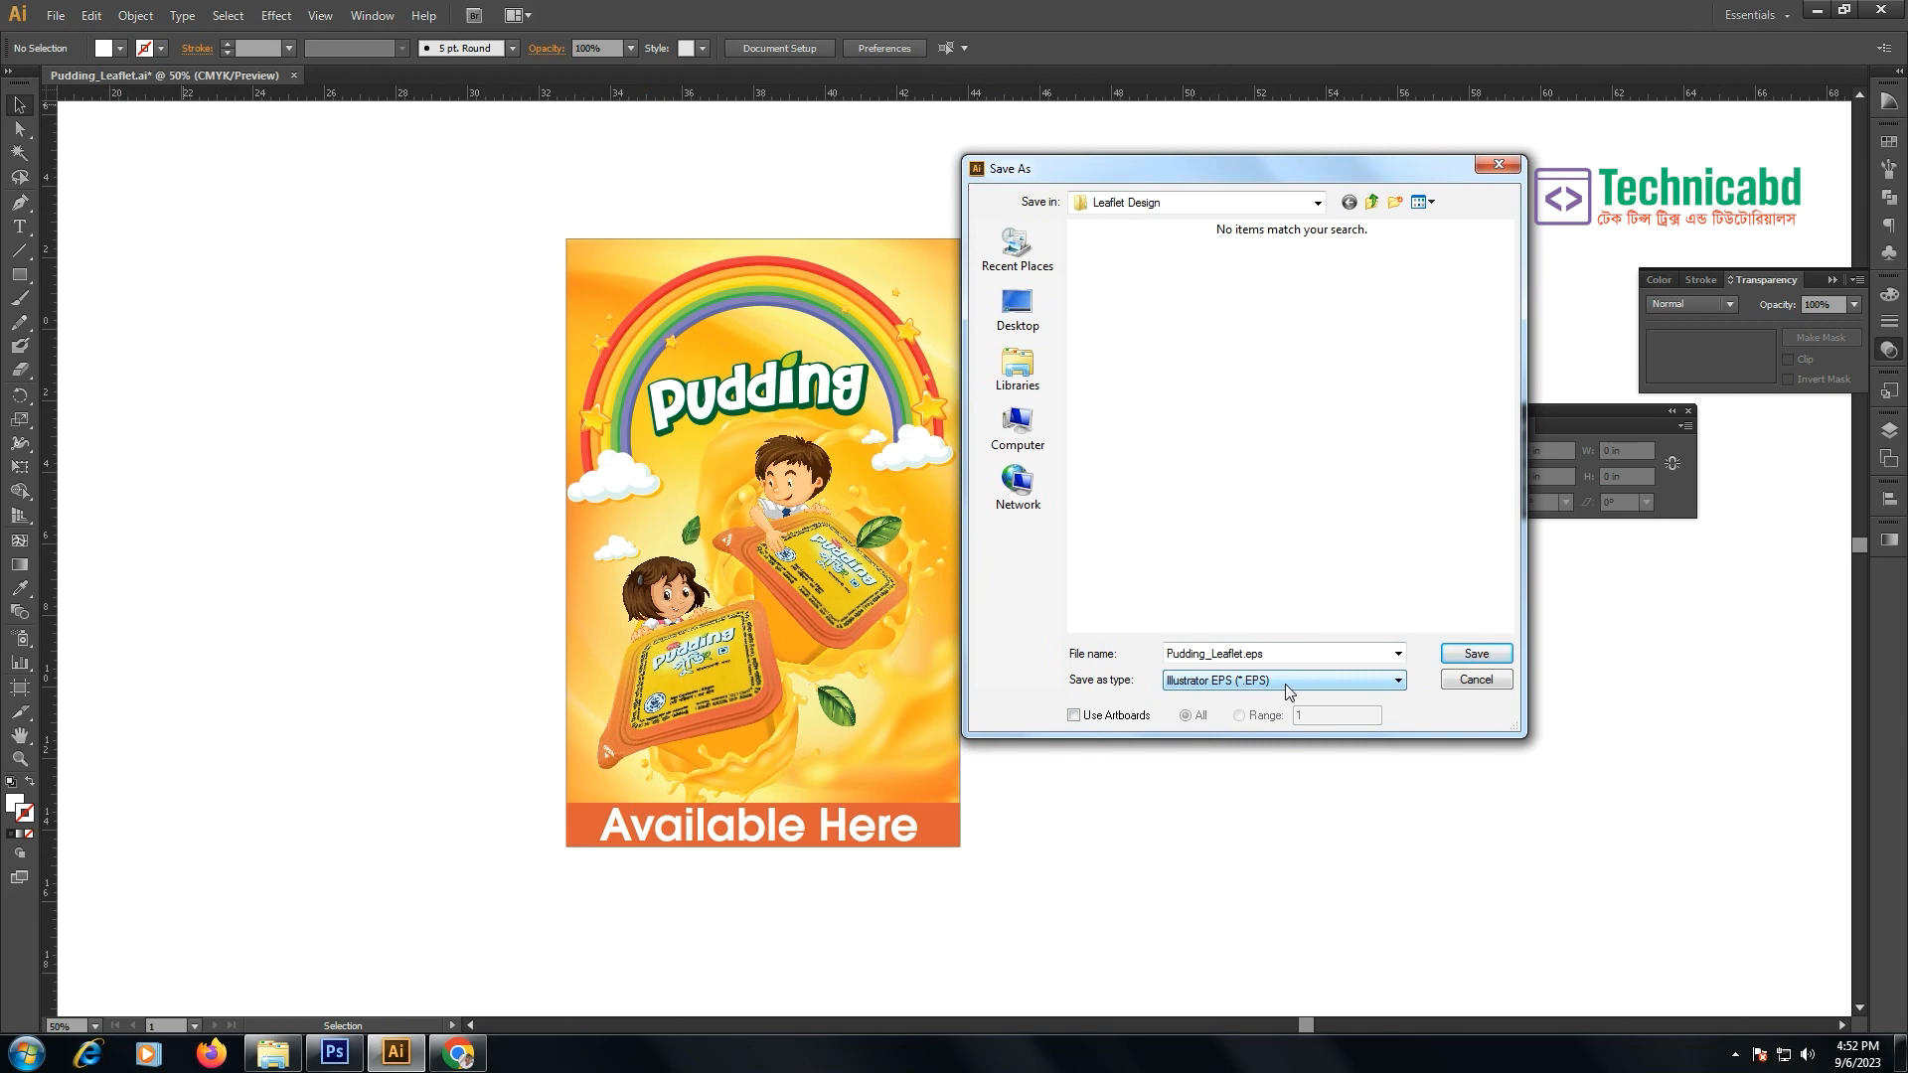
{"action": "left_click_drag", "start_coordinate": [1236, 171], "coordinate": [1274, 176]}
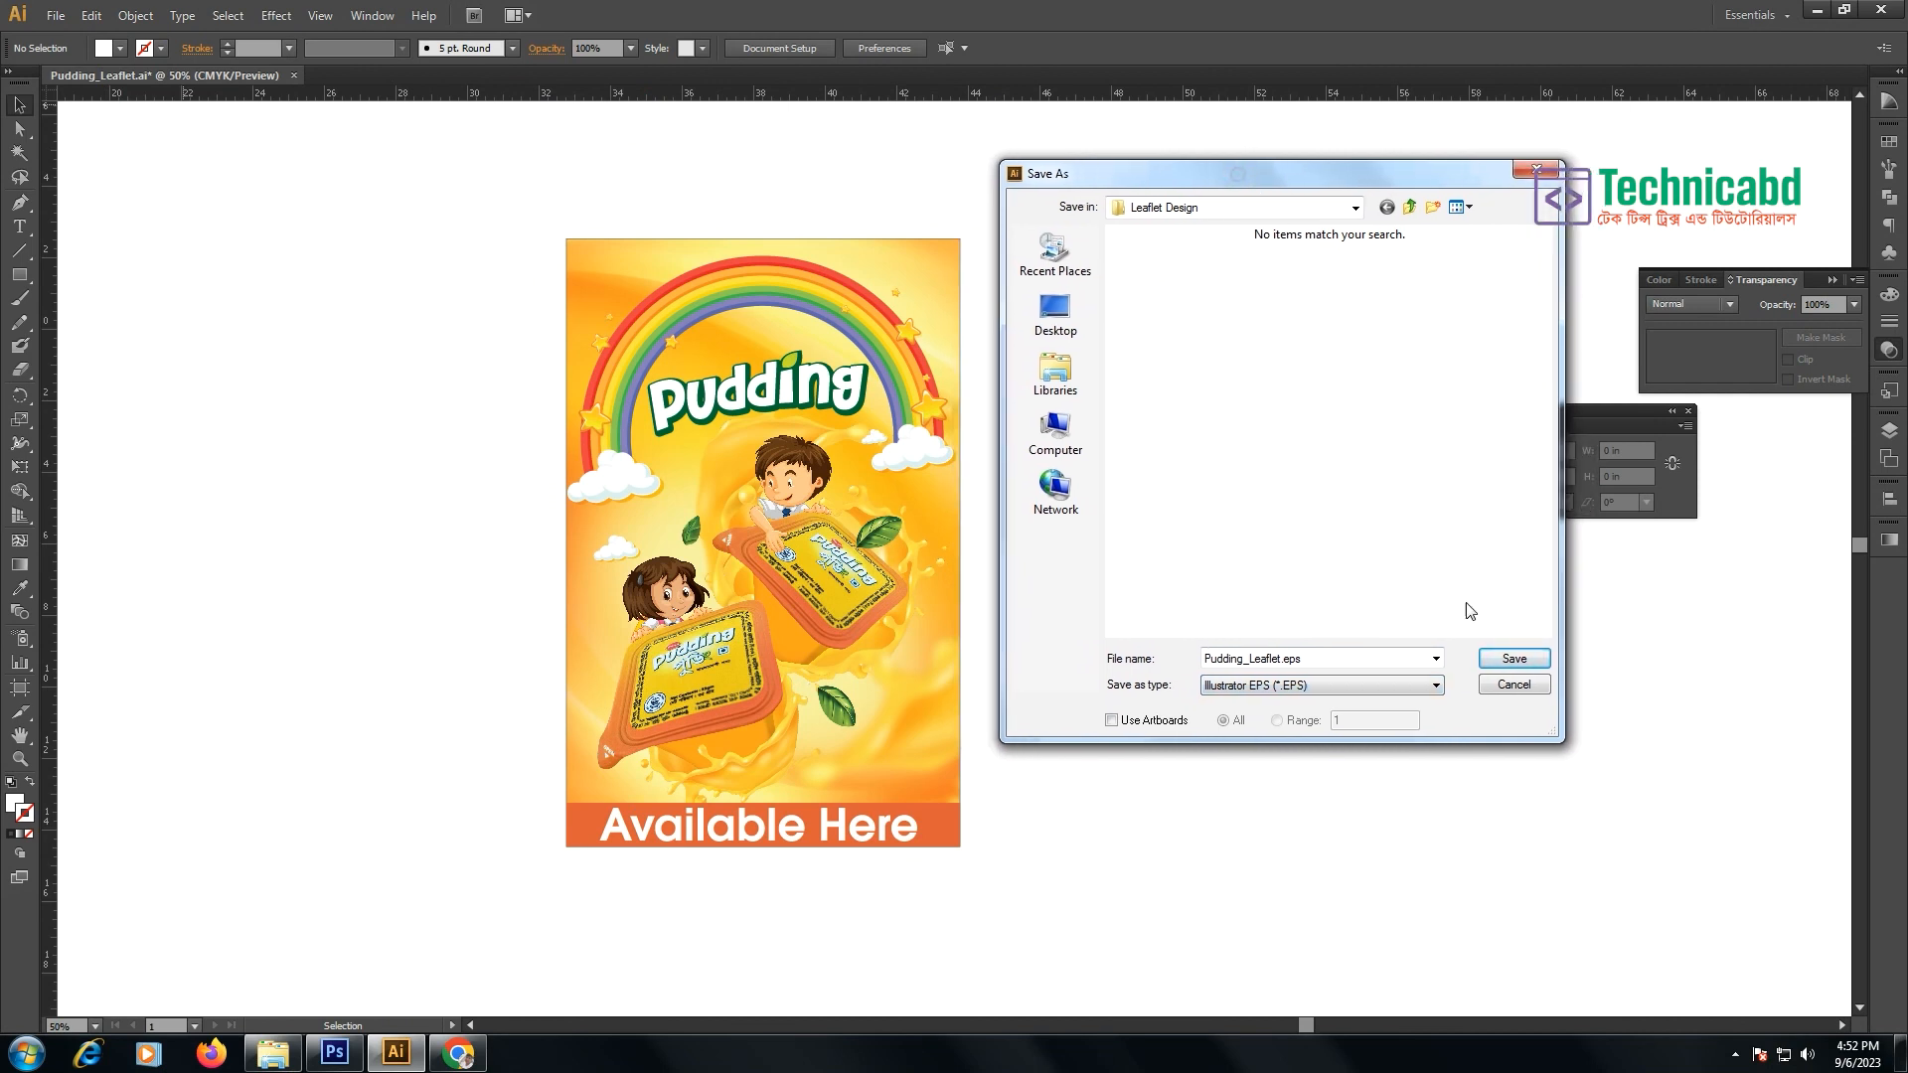
{"action": "left_click", "coordinate": [1513, 659]}
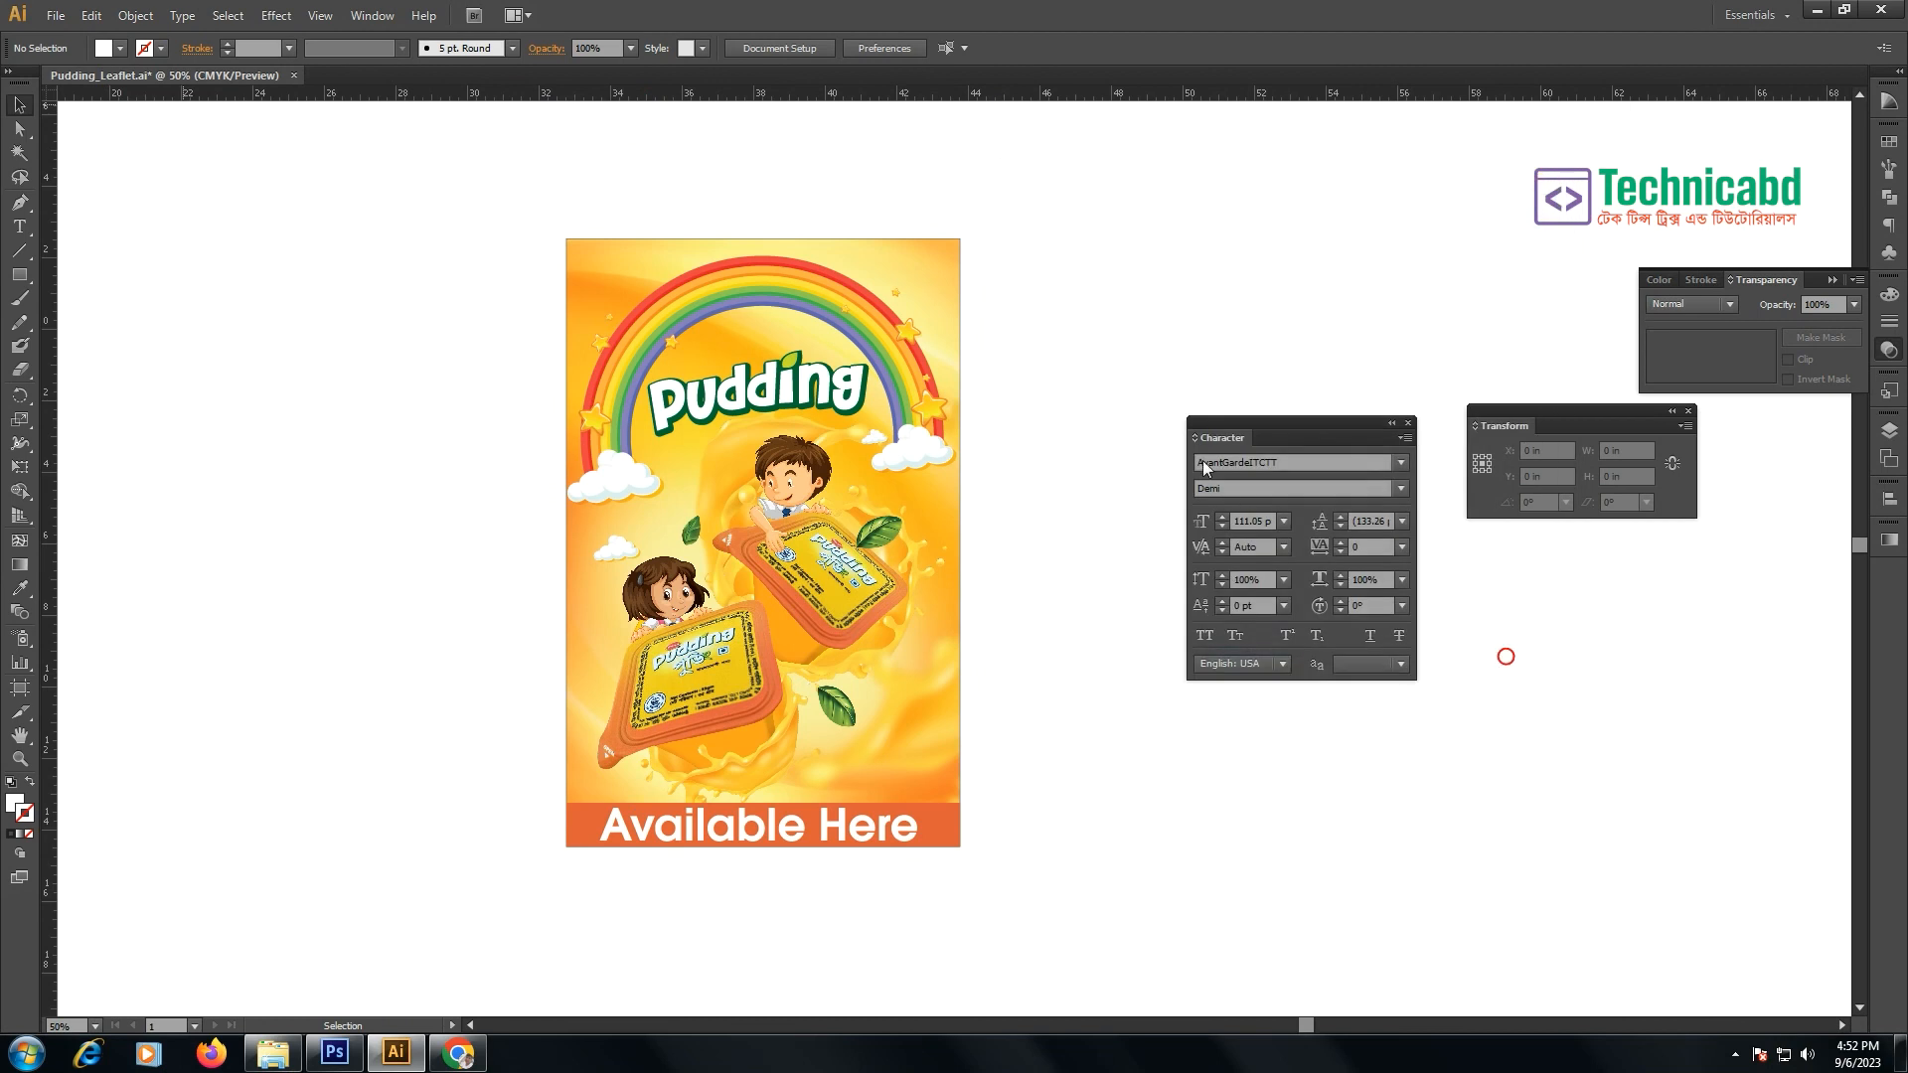
- Set the EPS version to Illustrator CS EPS and finish the export with the linked files embedded
{"action": "left_click", "coordinate": [843, 197]}
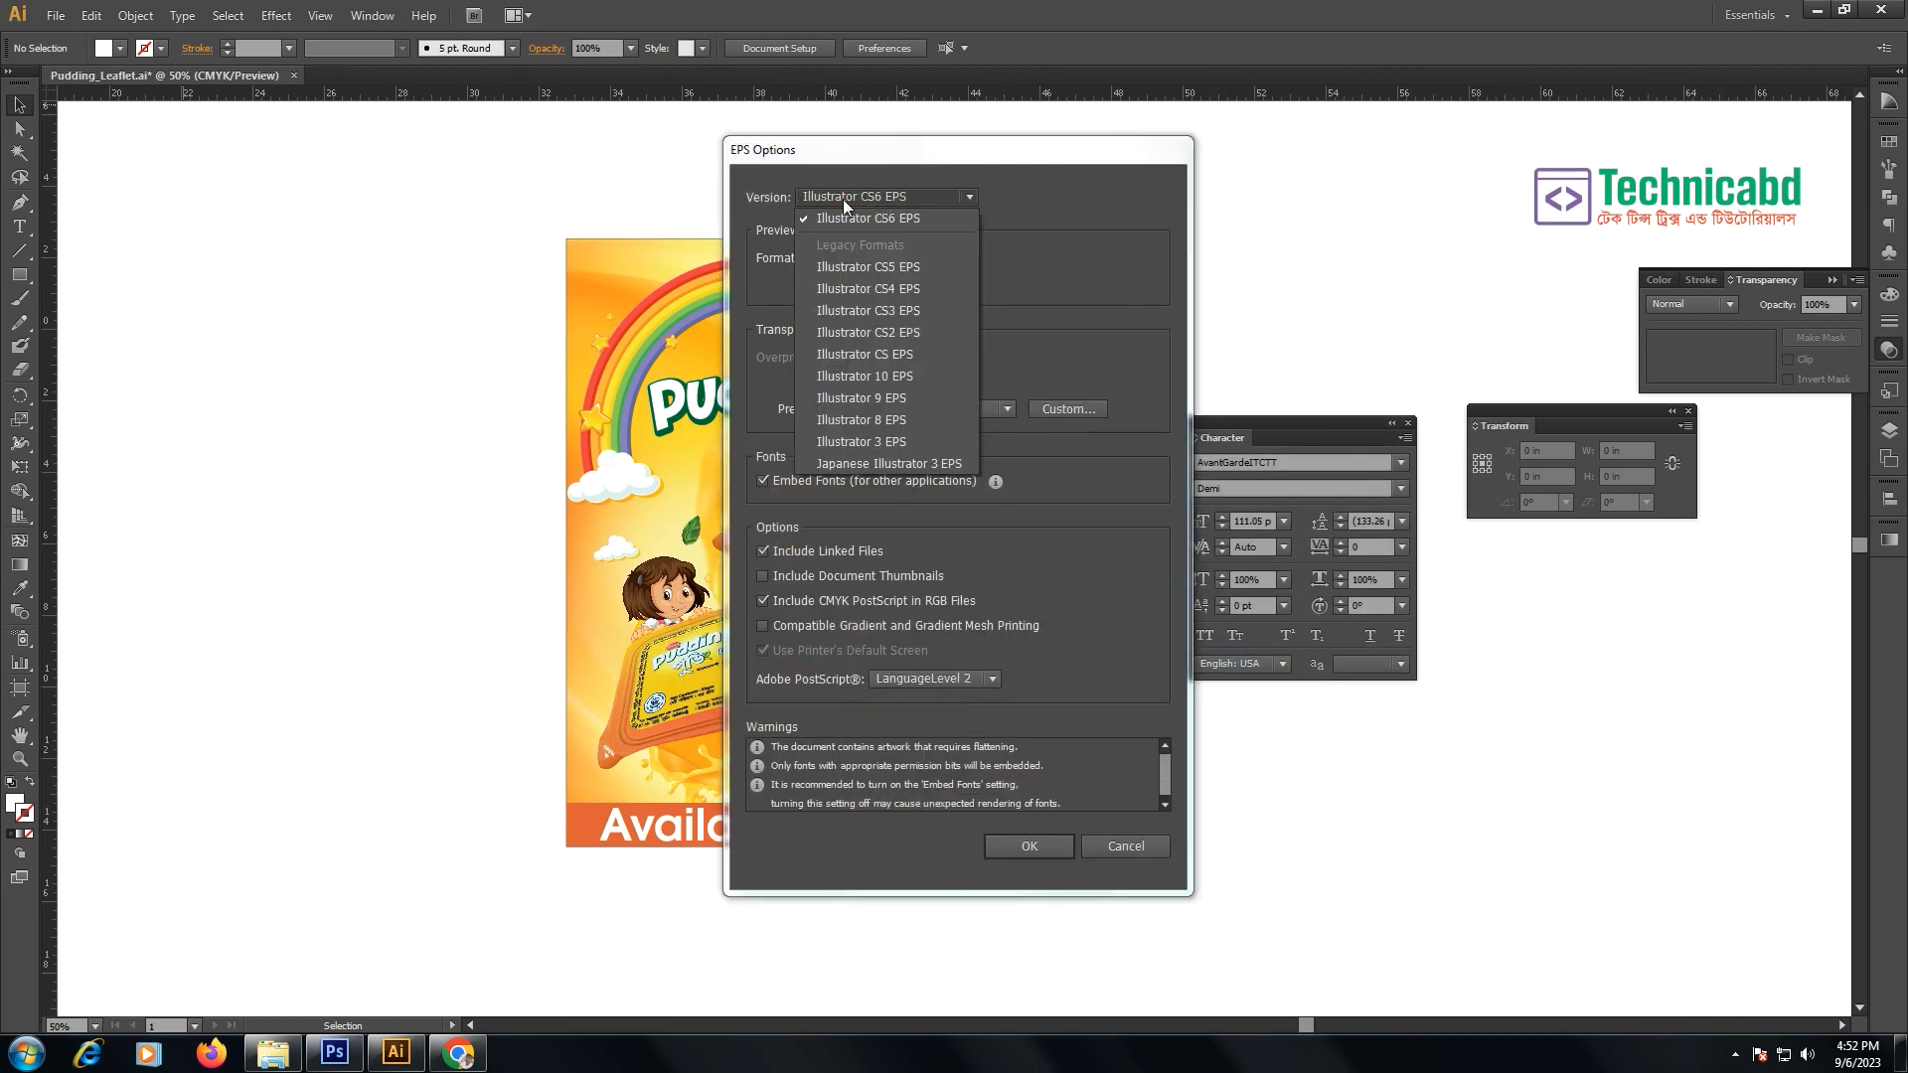
{"action": "left_click", "coordinate": [908, 352]}
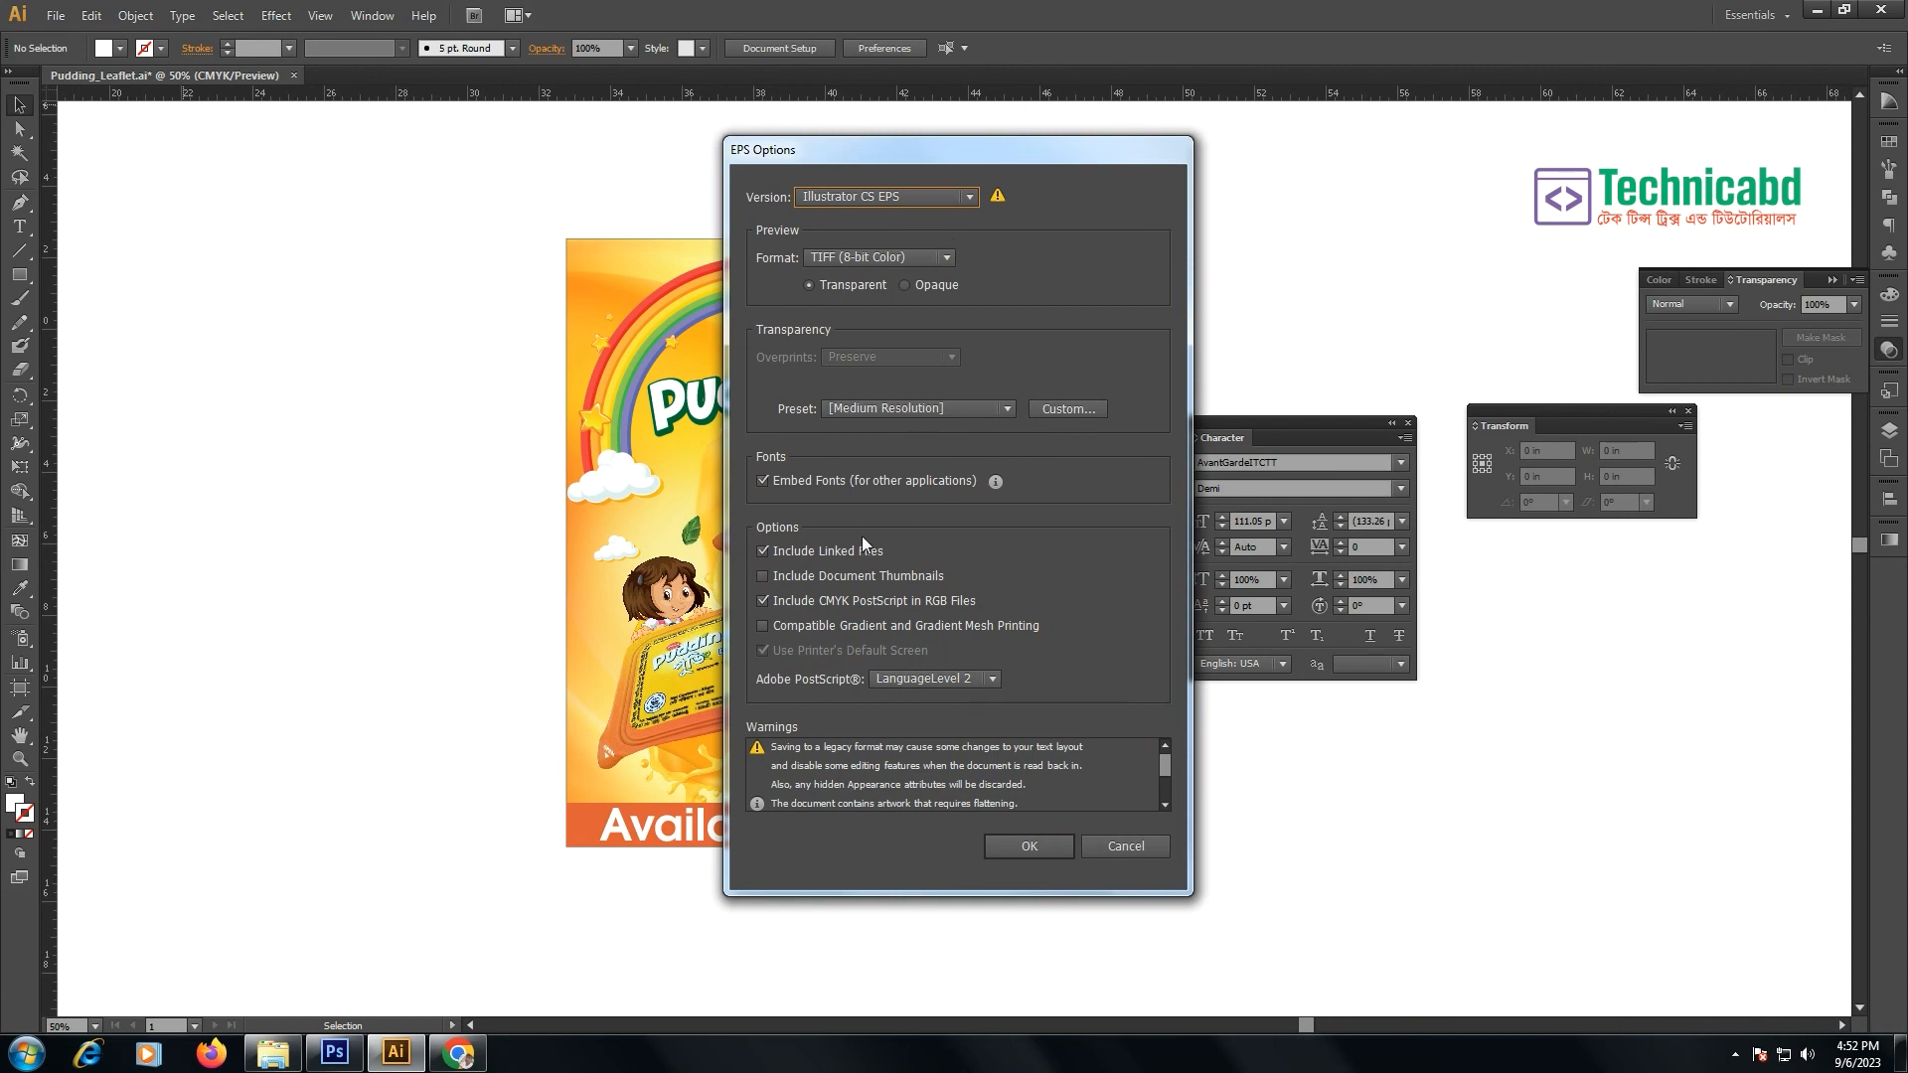
{"action": "left_click", "coordinate": [809, 553]}
{"action": "left_click", "coordinate": [764, 555]}
{"action": "left_click", "coordinate": [826, 565]}
{"action": "left_click", "coordinate": [763, 552]}
{"action": "left_click", "coordinate": [763, 552]}
{"action": "left_click", "coordinate": [1024, 846]}
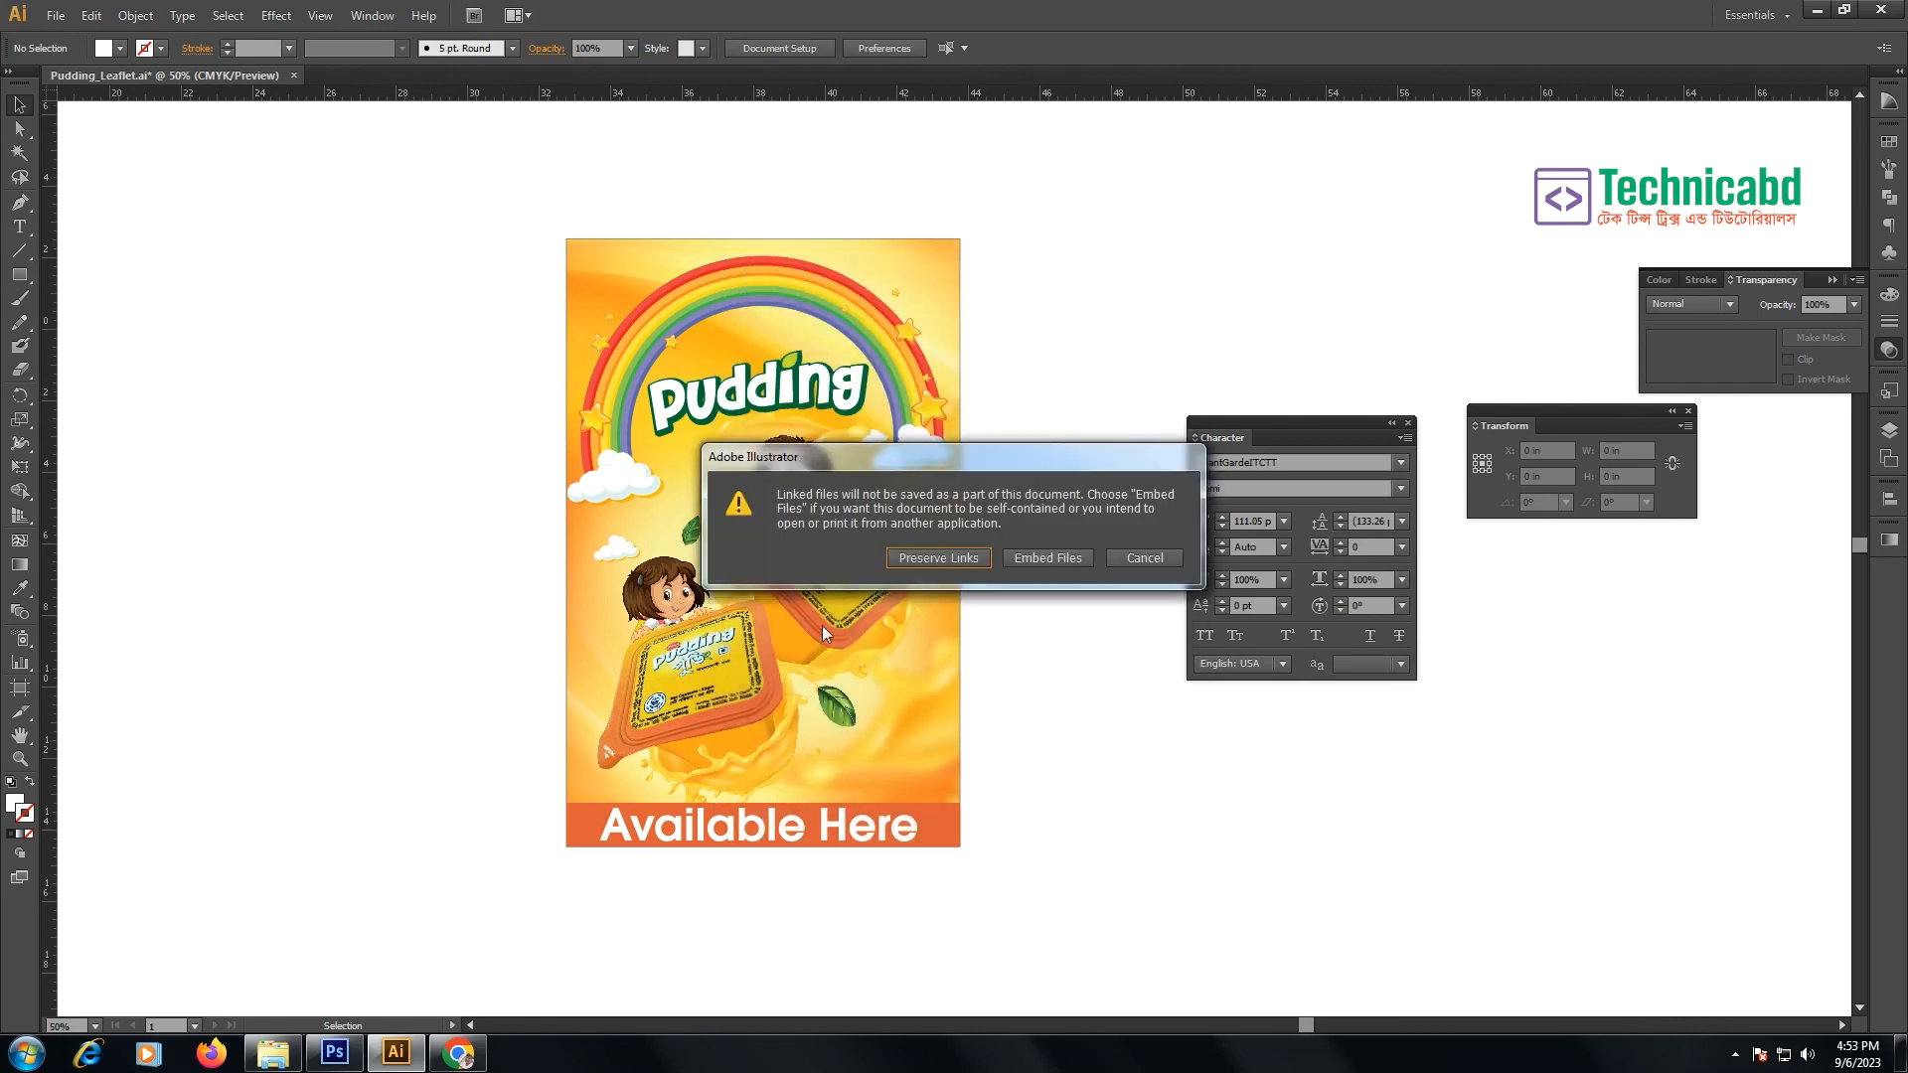
{"action": "left_click", "coordinate": [1034, 558]}
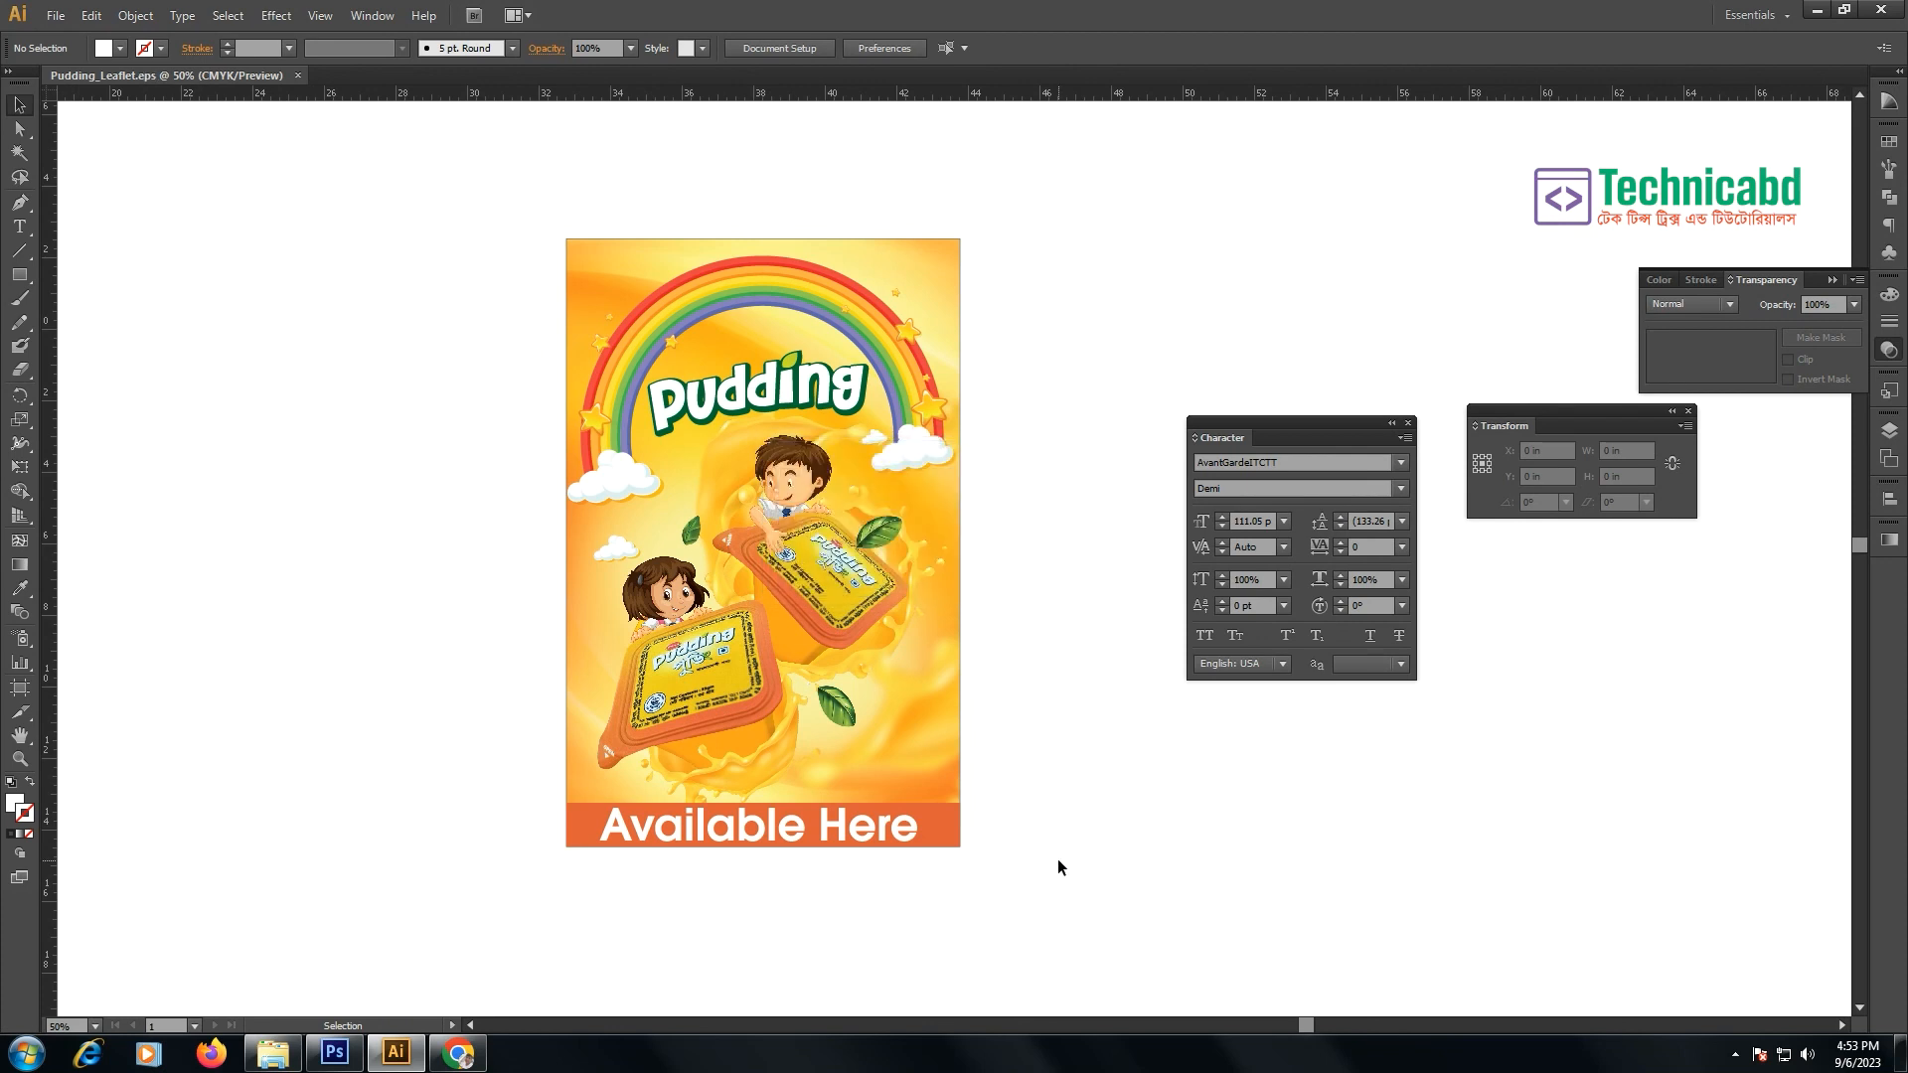
- Close the document and open the Pudding_Leaflet EPS file from the Leaflet Design folder
{"action": "key", "text": "ctrl+w"}
{"action": "key", "text": "ctrl+o"}
{"action": "left_click", "coordinate": [900, 298]}
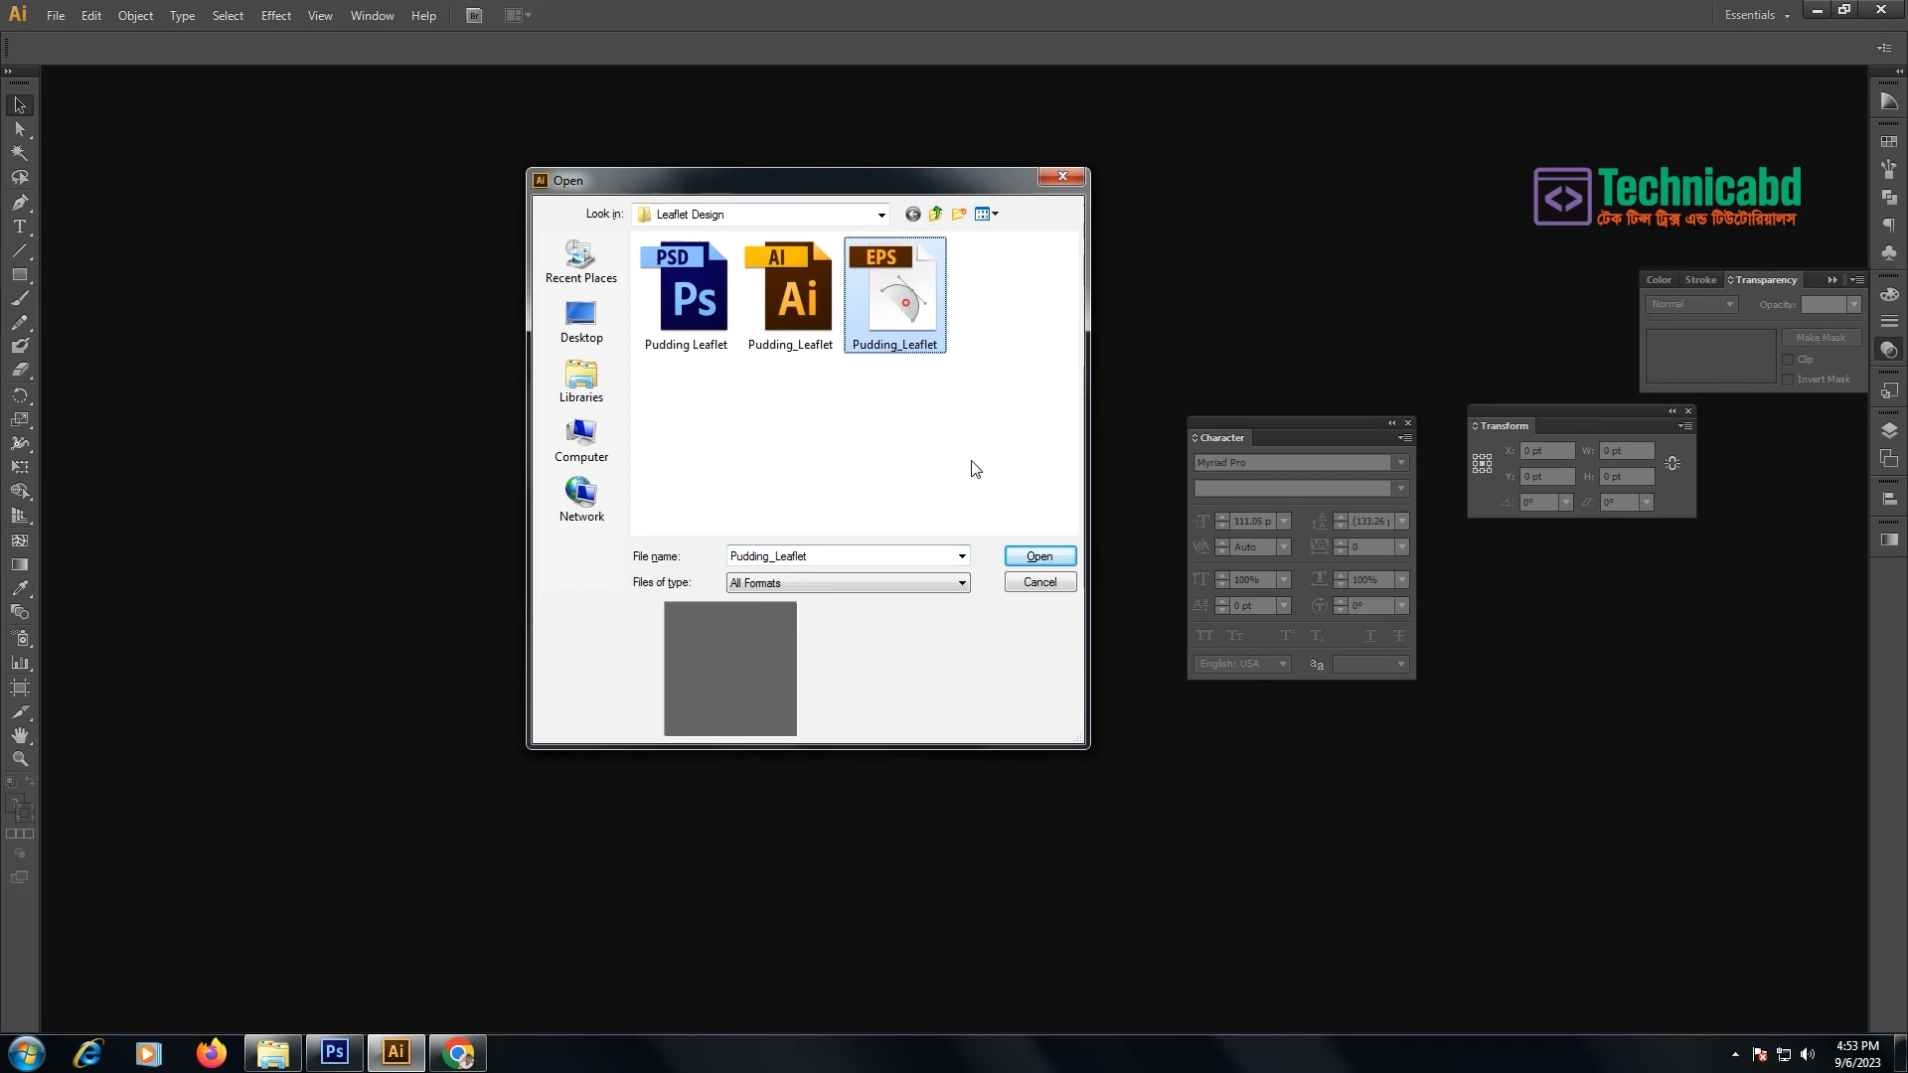
{"action": "left_click", "coordinate": [1034, 560]}
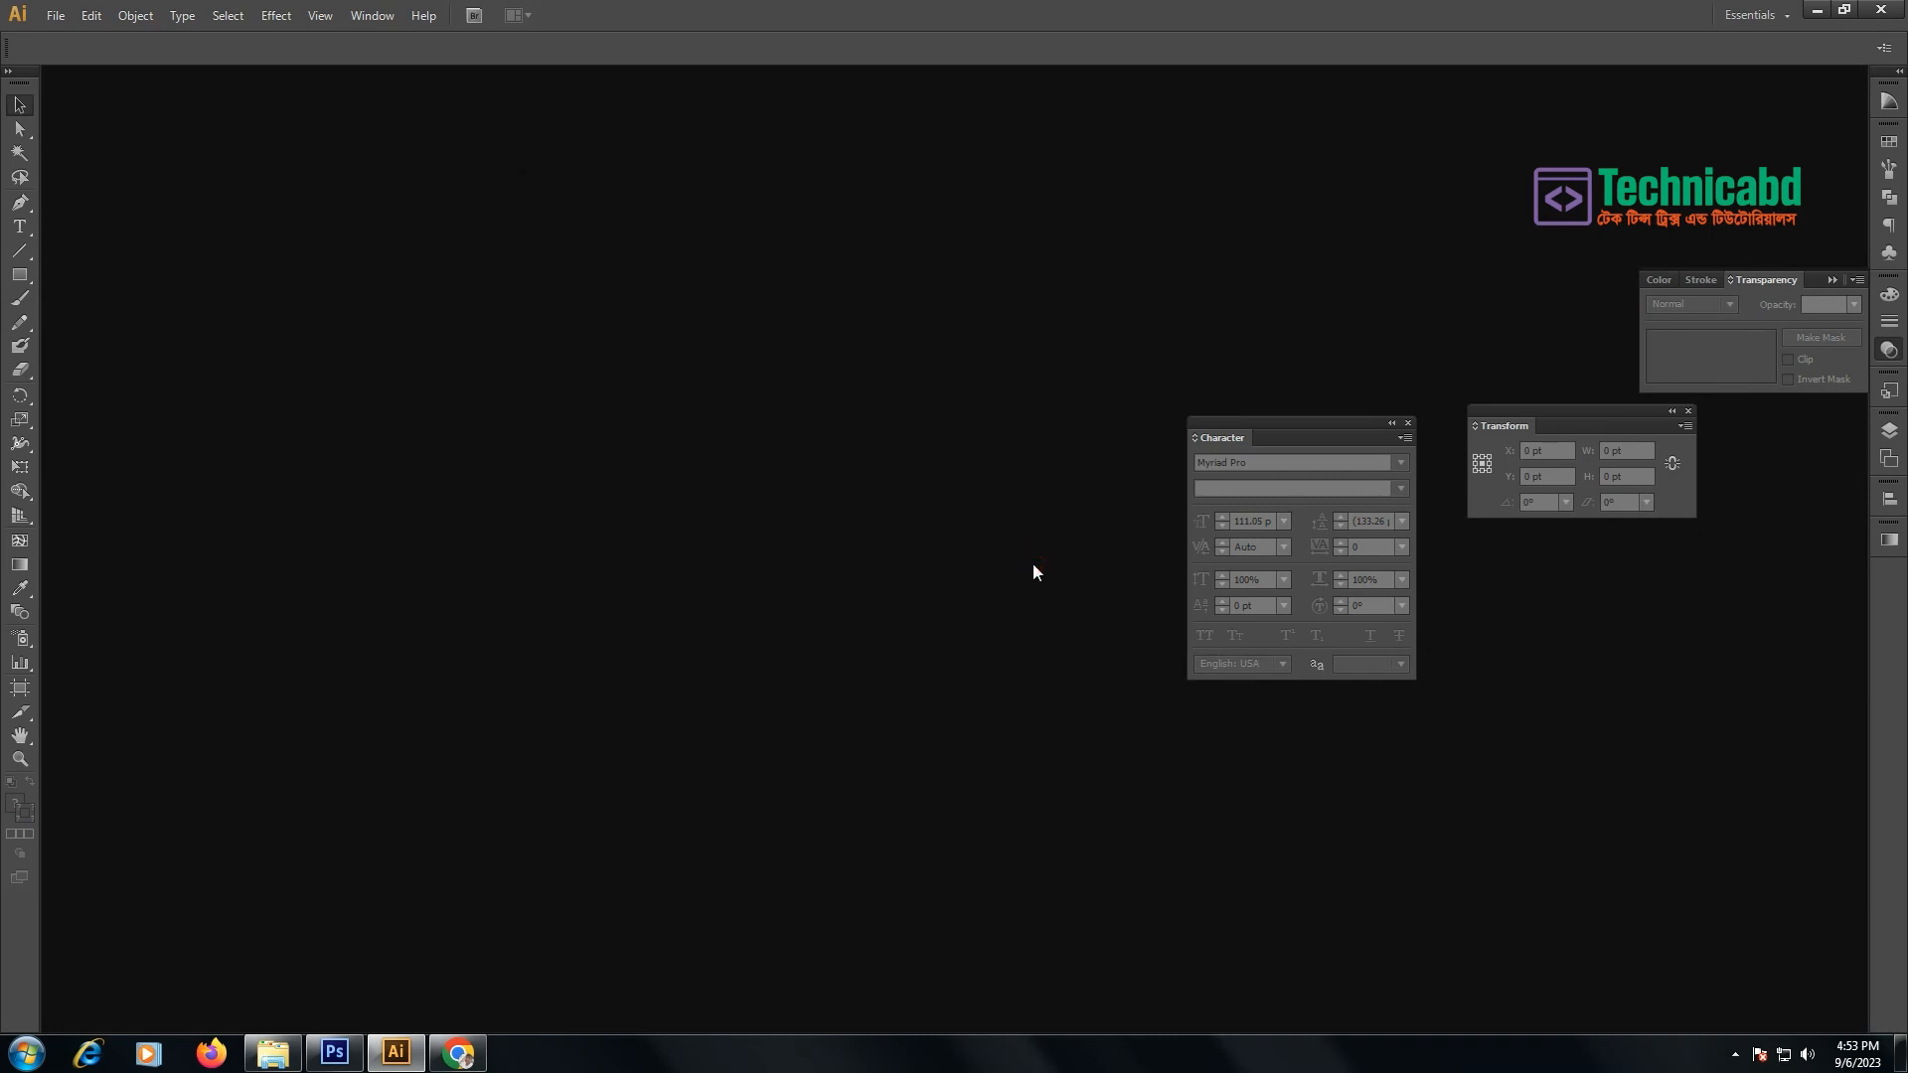
{"action": "left_click", "coordinate": [1018, 559]}
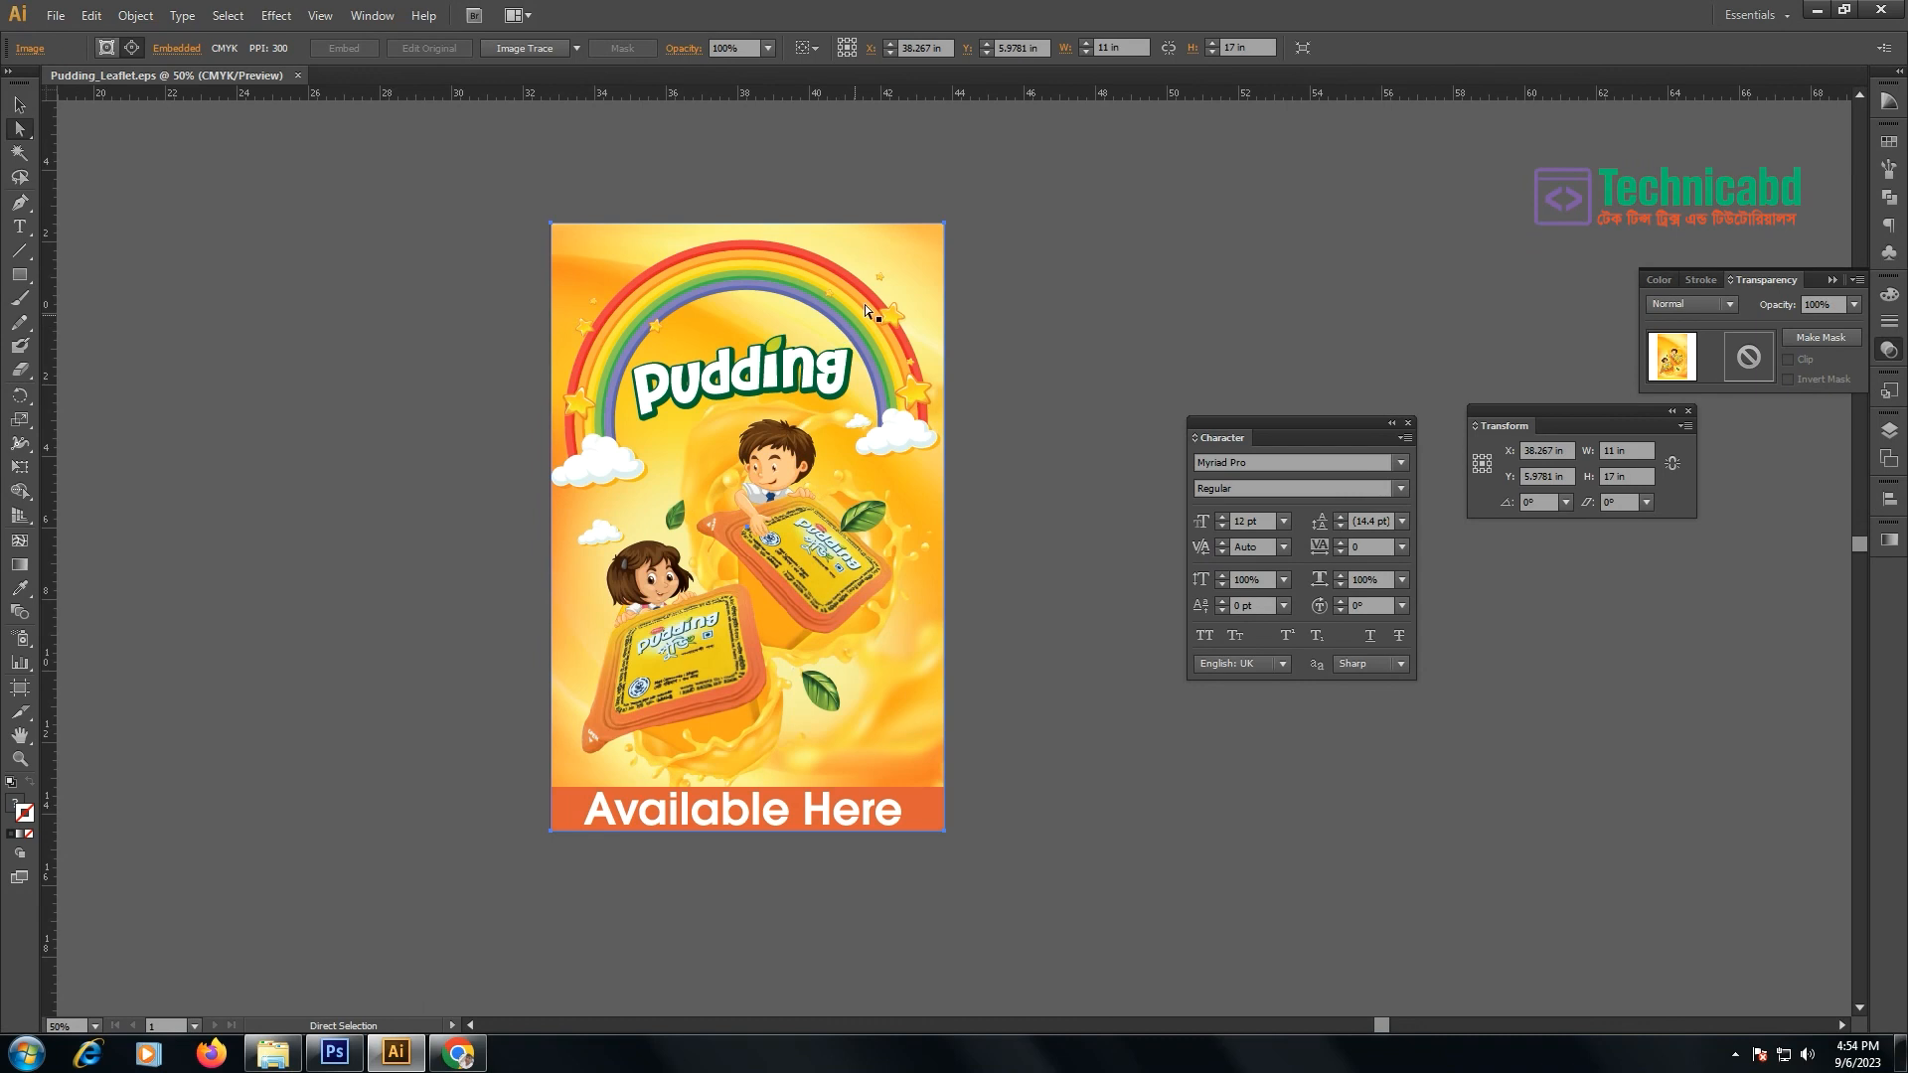
- Examine how the reopened EPS artwork selects, testing individual parts and the whole leaflet
{"action": "left_click", "coordinate": [1889, 169]}
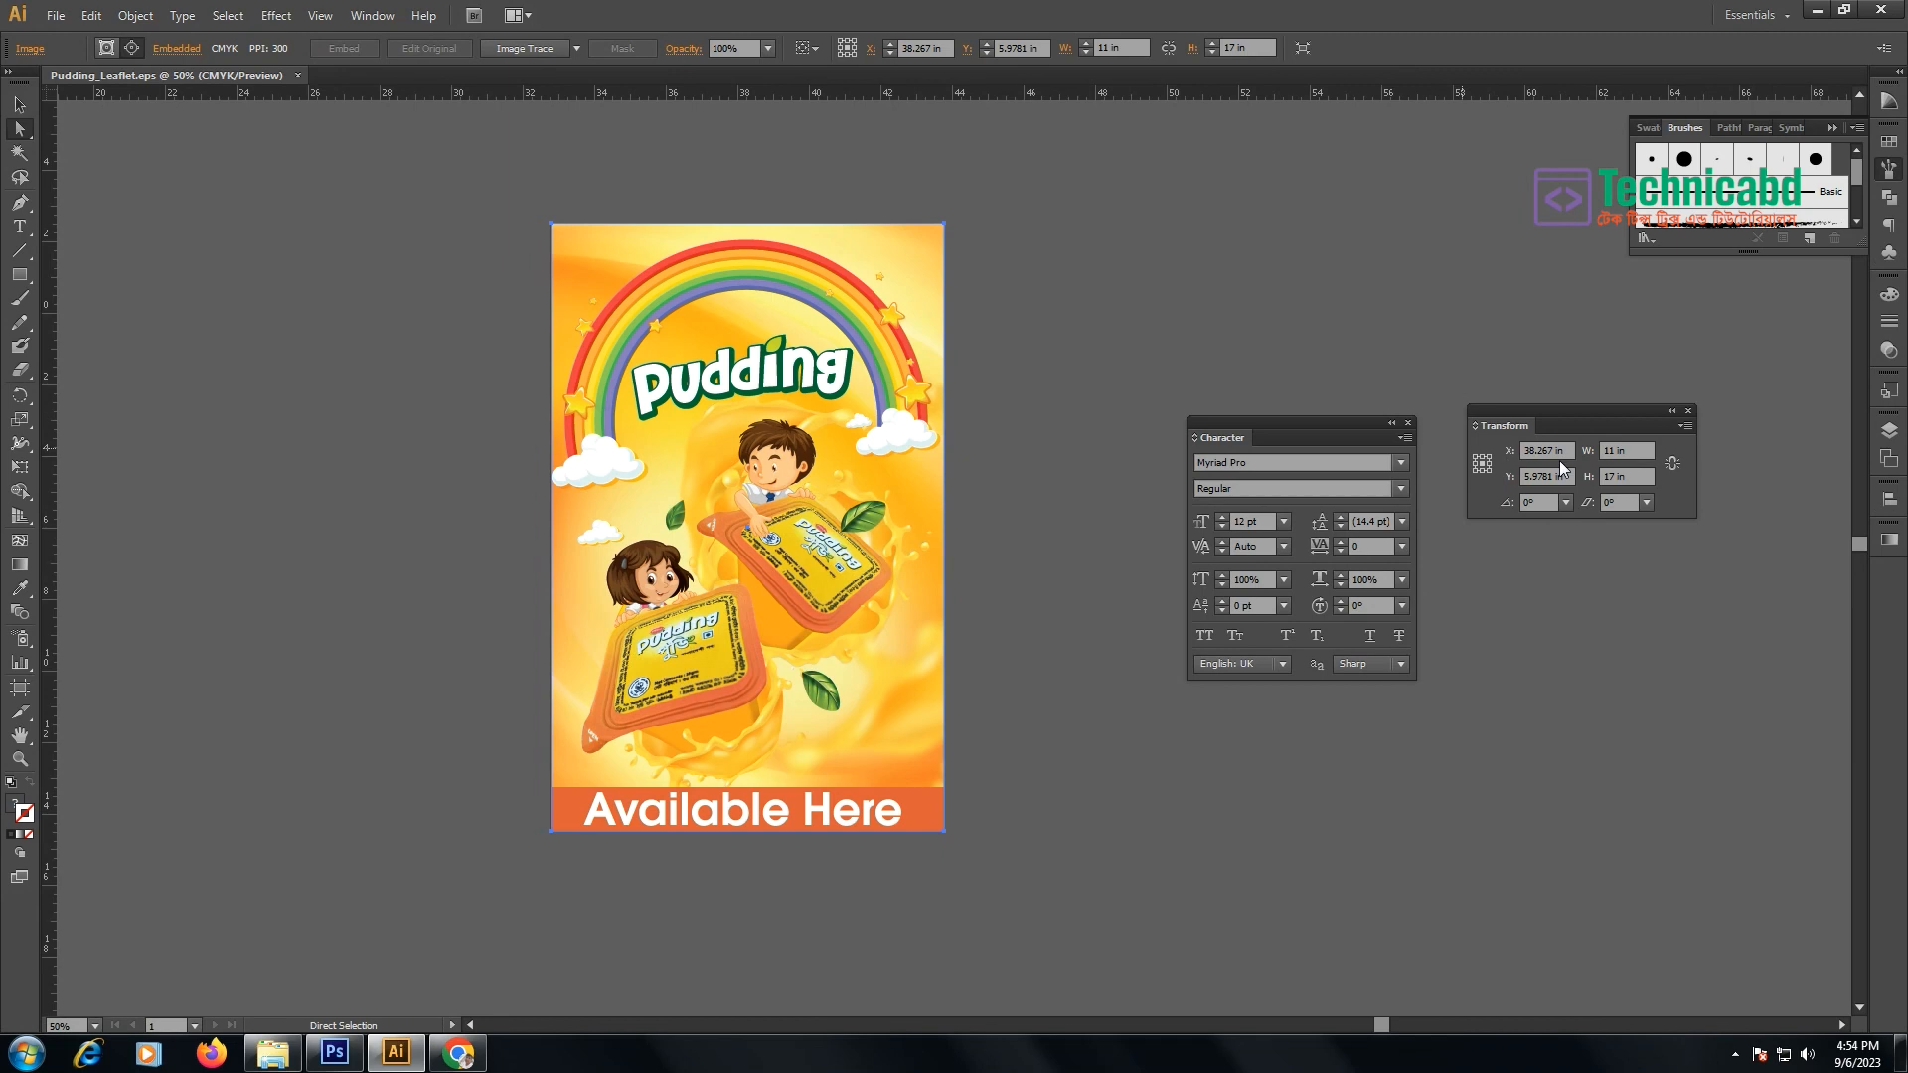
{"action": "left_click", "coordinate": [1081, 342]}
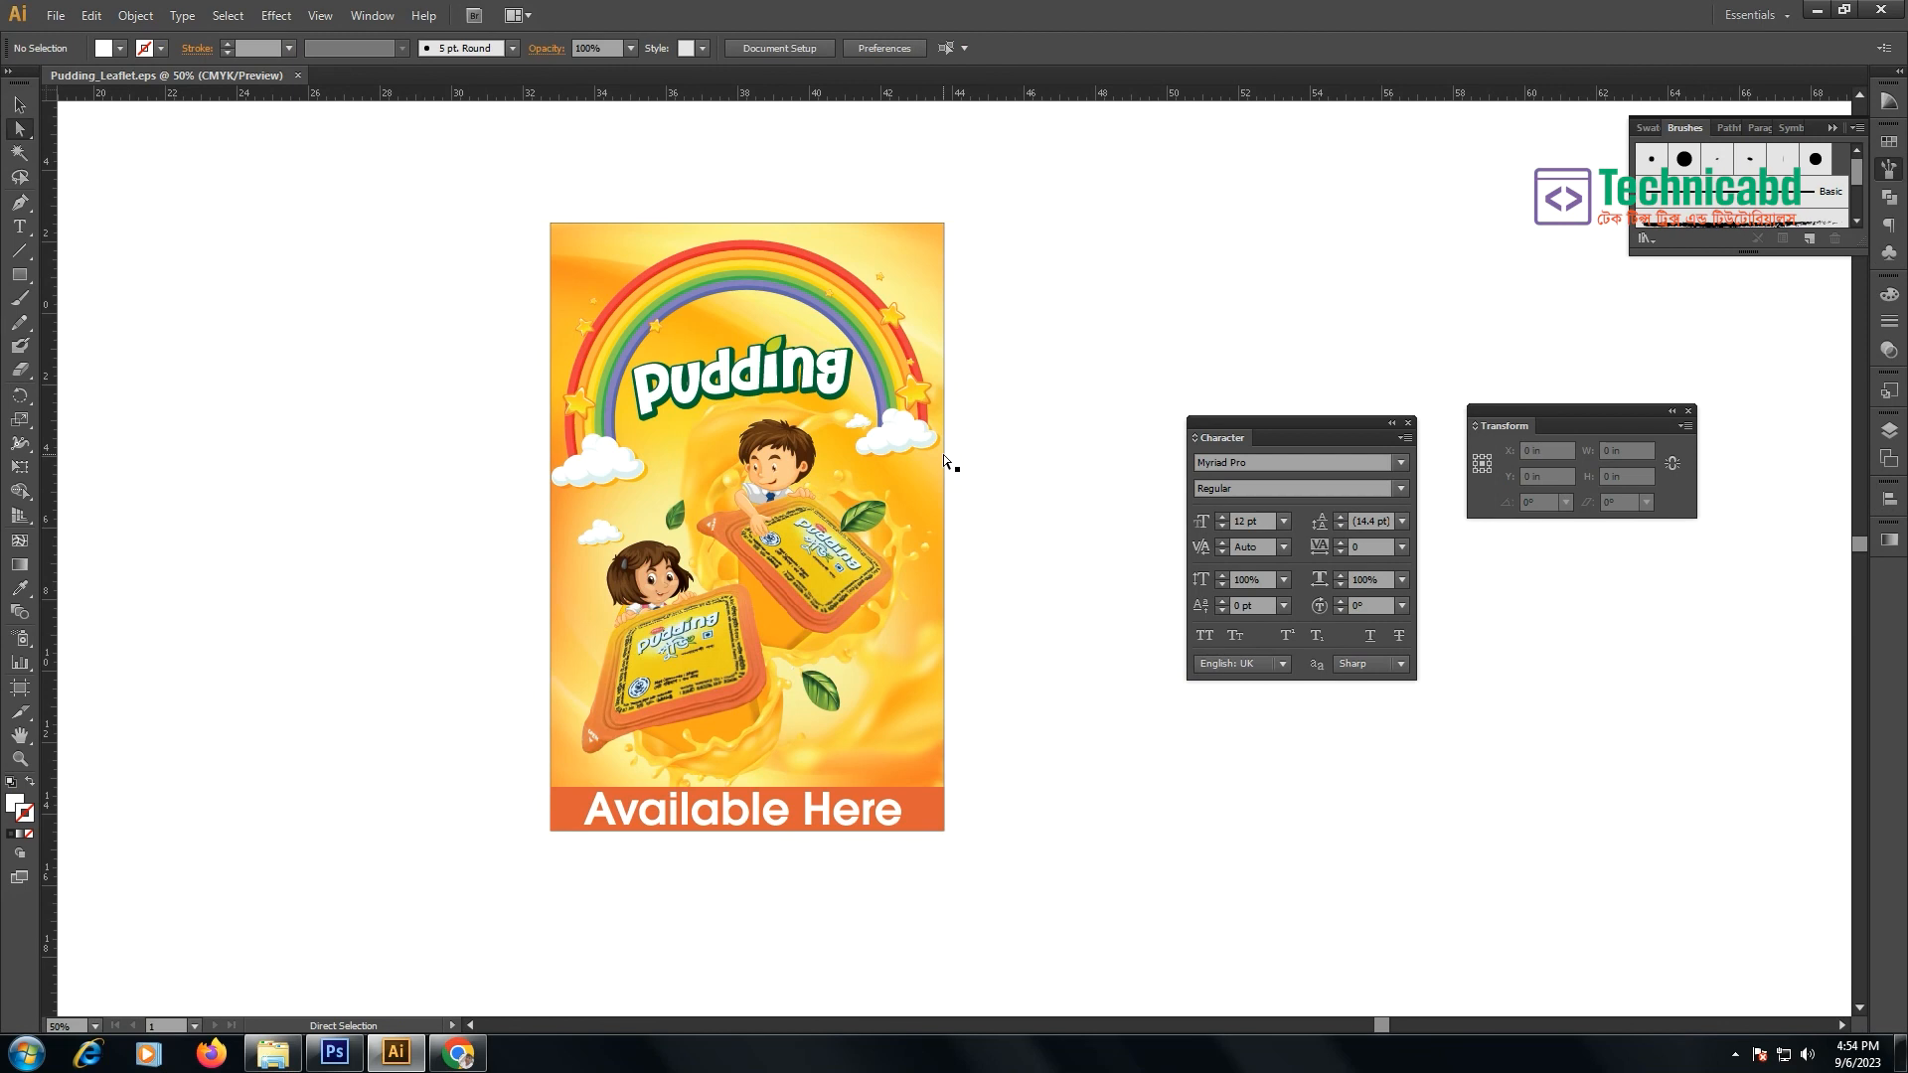
{"action": "left_click_drag", "start_coordinate": [1362, 419], "coordinate": [1382, 310]}
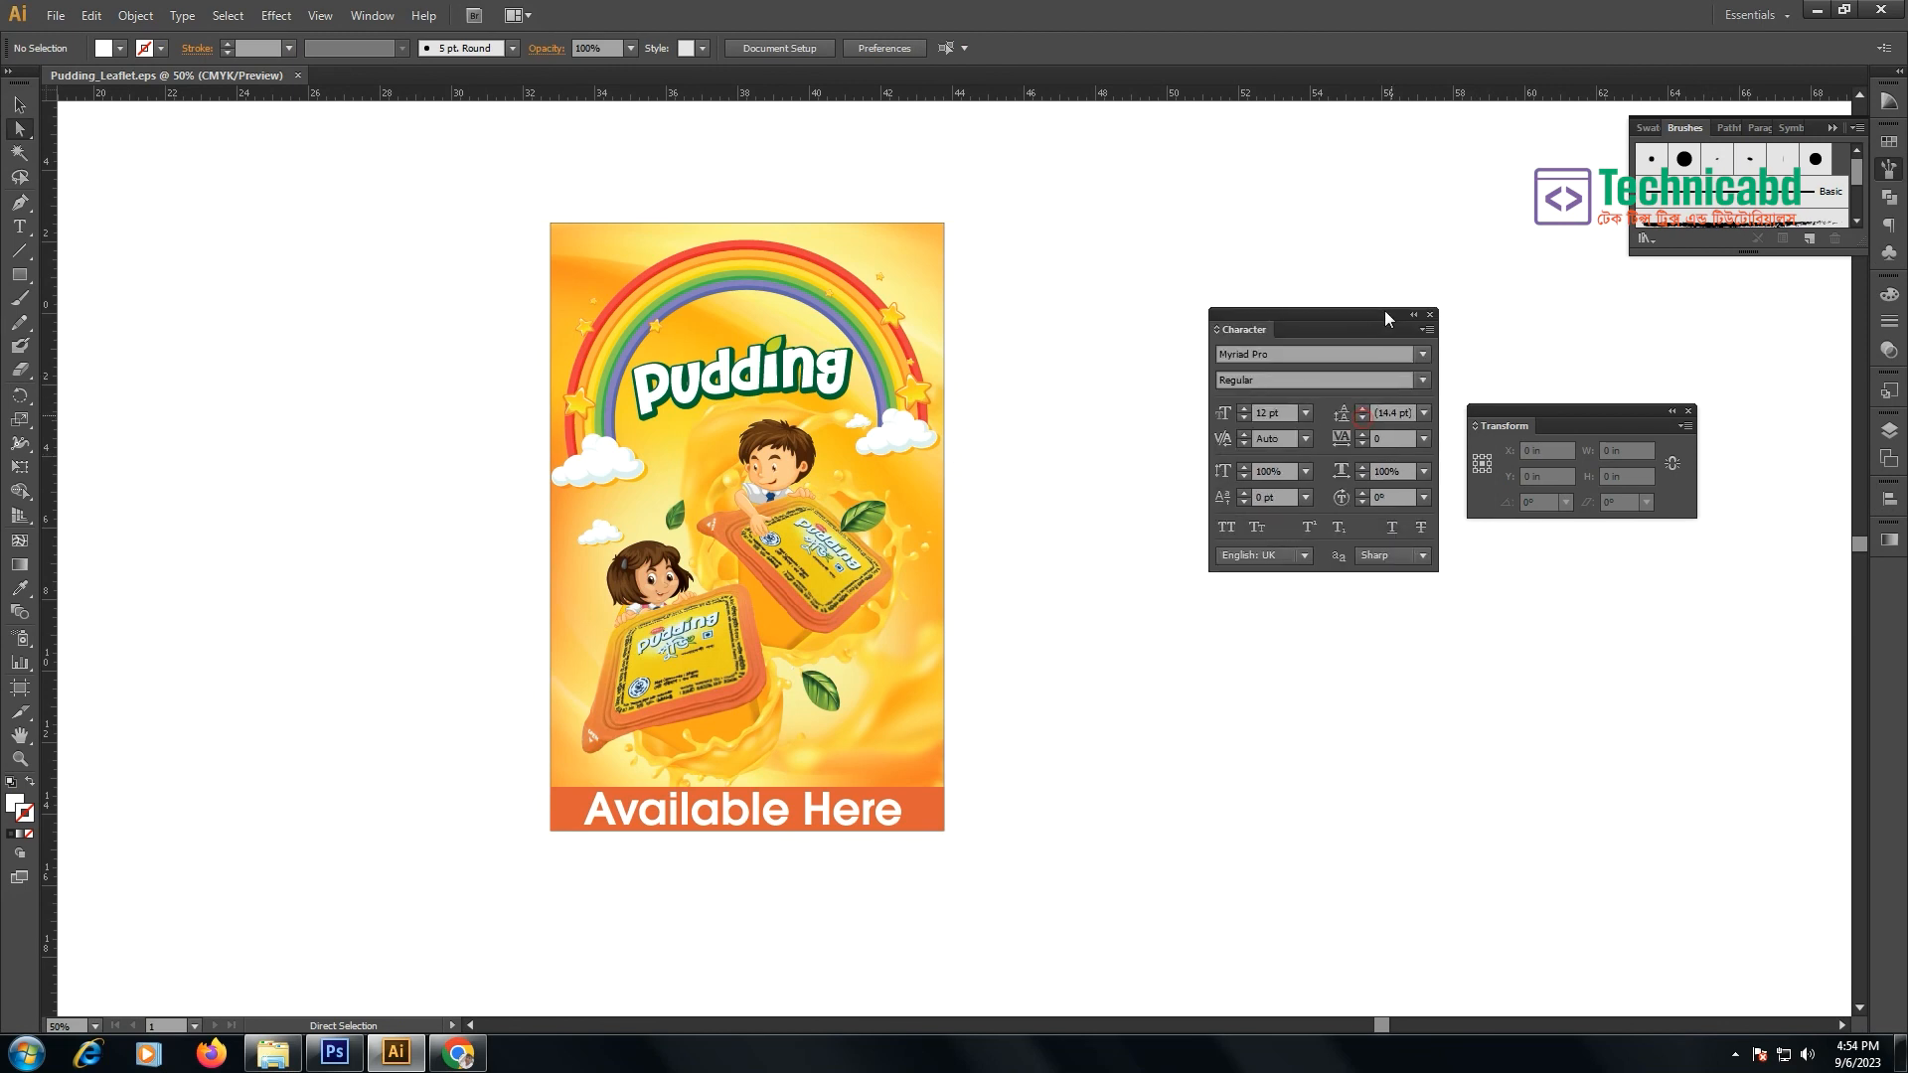
{"action": "left_click", "coordinate": [654, 449]}
{"action": "left_click", "coordinate": [1119, 255]}
{"action": "left_click", "coordinate": [903, 273]}
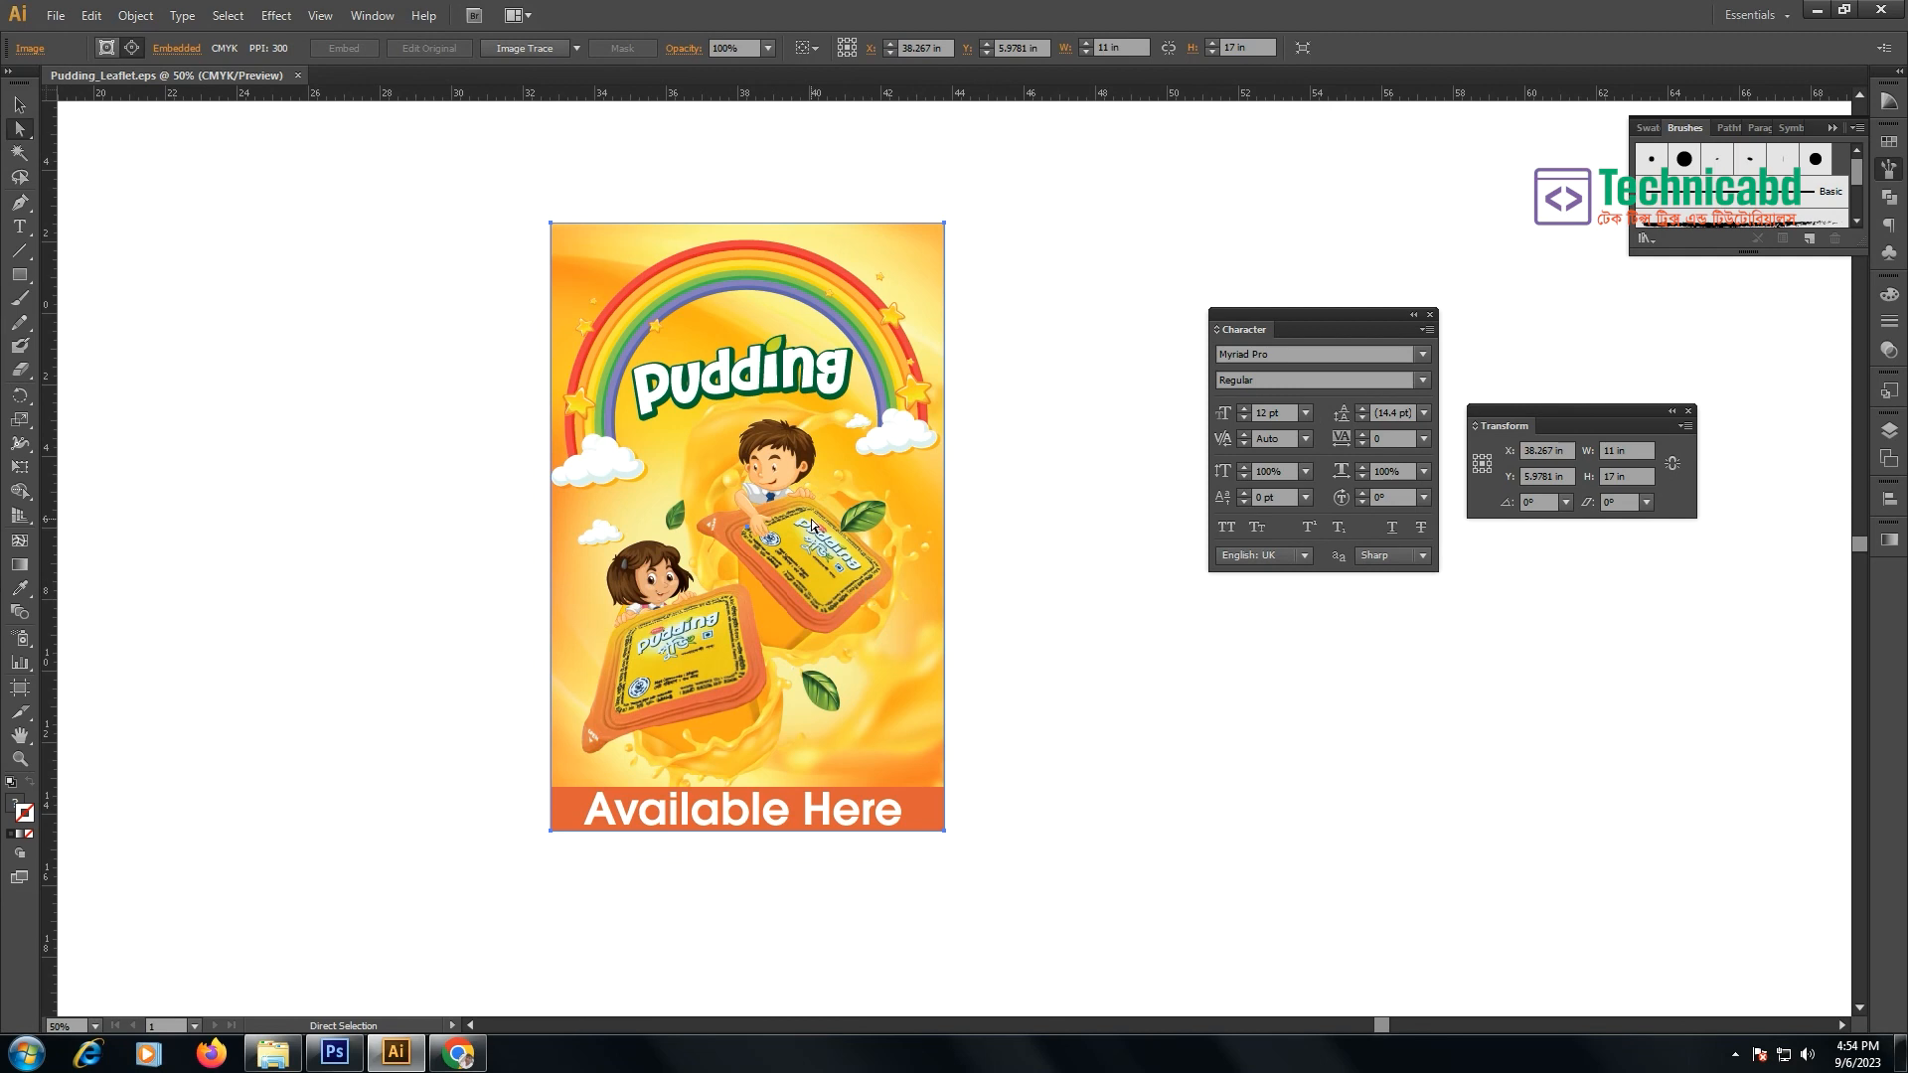
{"action": "left_click", "coordinate": [1021, 592]}
{"action": "key", "text": "v"}
{"action": "left_click_drag", "start_coordinate": [478, 174], "coordinate": [1081, 903]}
{"action": "left_click", "coordinate": [1082, 664]}
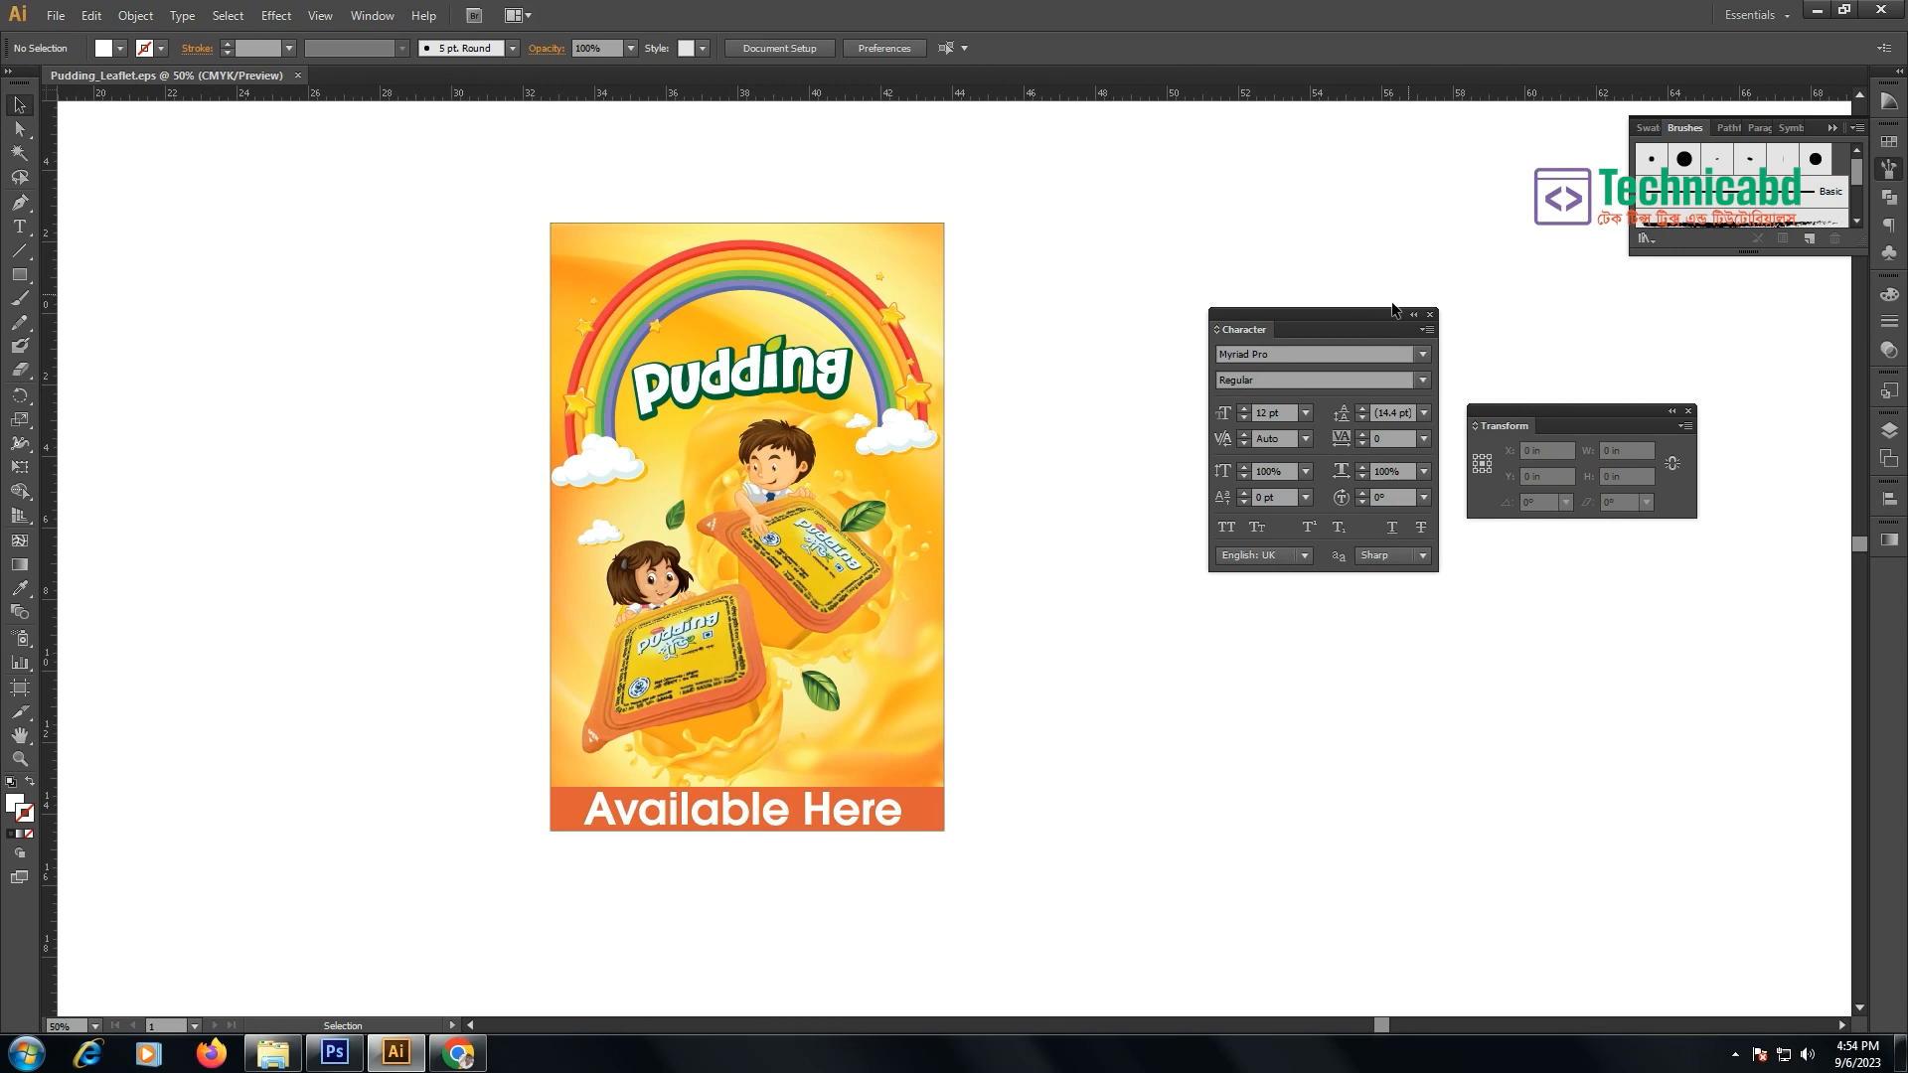
- Move the floating Character panel below the Transform panel, away from the leaflet artwork
{"action": "left_click_drag", "start_coordinate": [1365, 318], "coordinate": [1666, 630]}
{"action": "left_click", "coordinate": [1014, 331]}
{"action": "left_click_drag", "start_coordinate": [1054, 382], "coordinate": [1156, 426]}
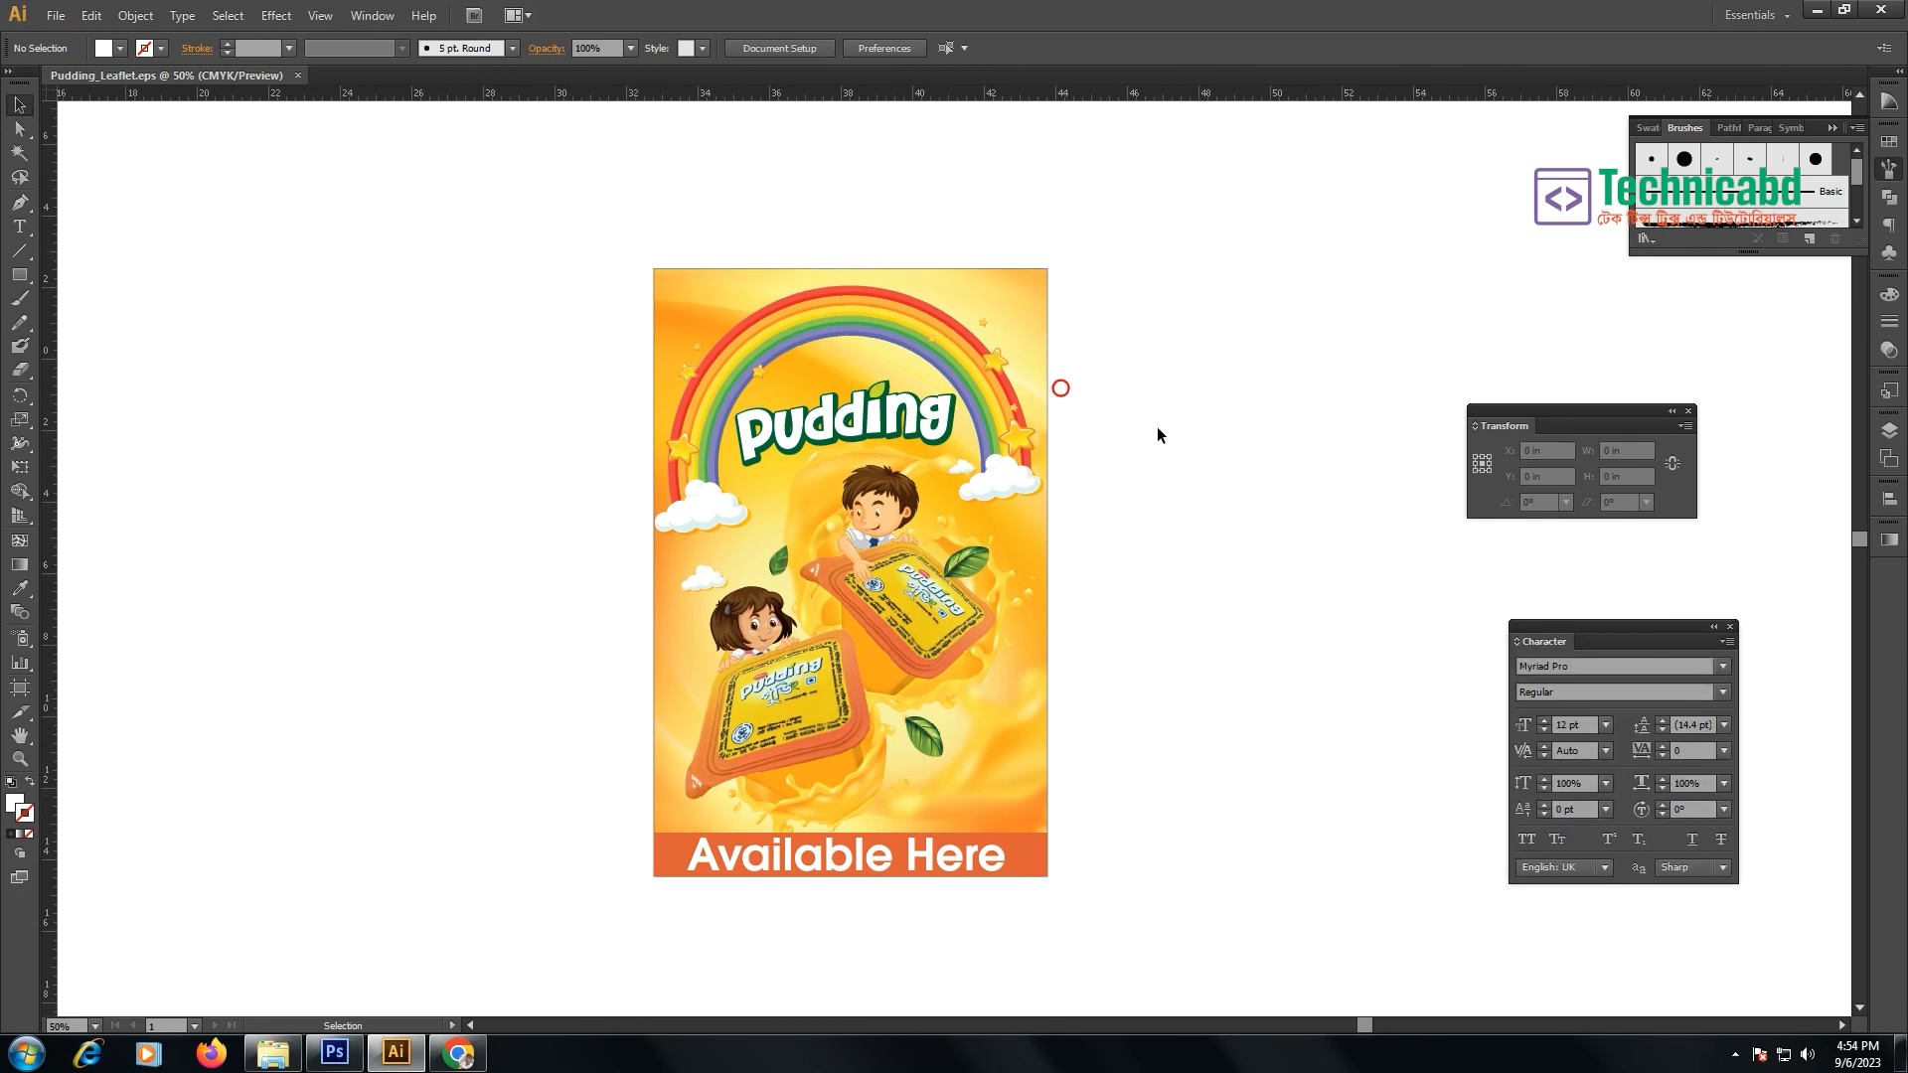